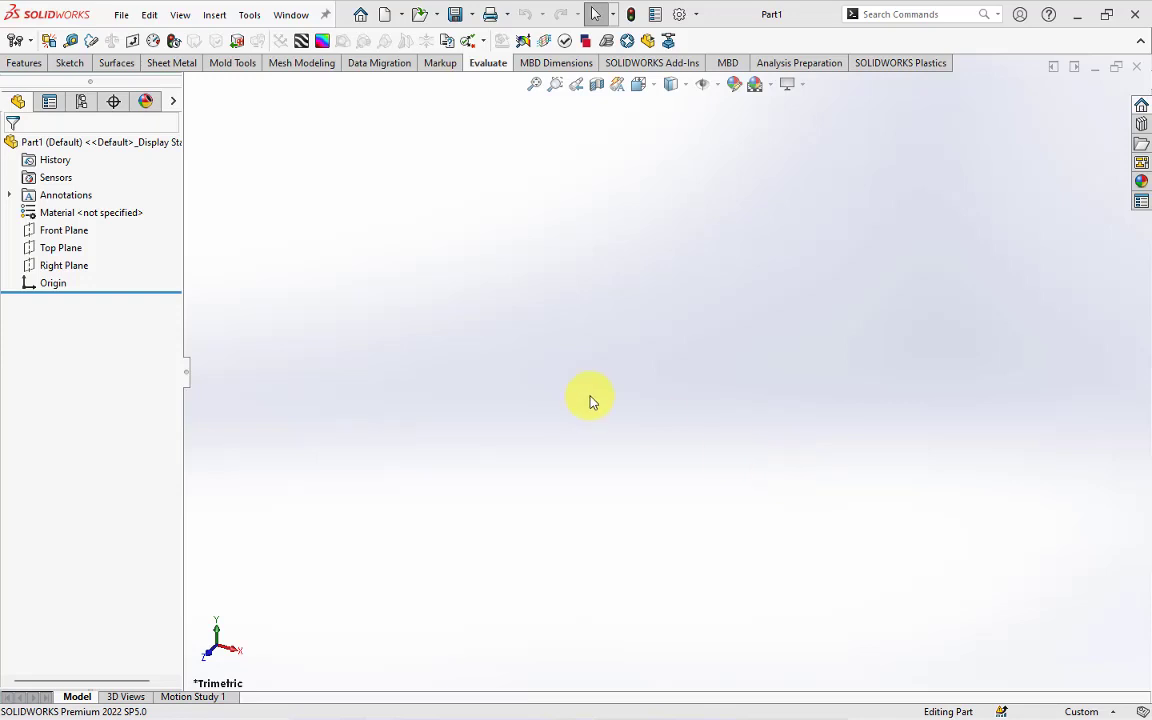
Step: Start a sketch on the Top Plane and draw a center rectangle from the origin
click(60, 249)
click(74, 229)
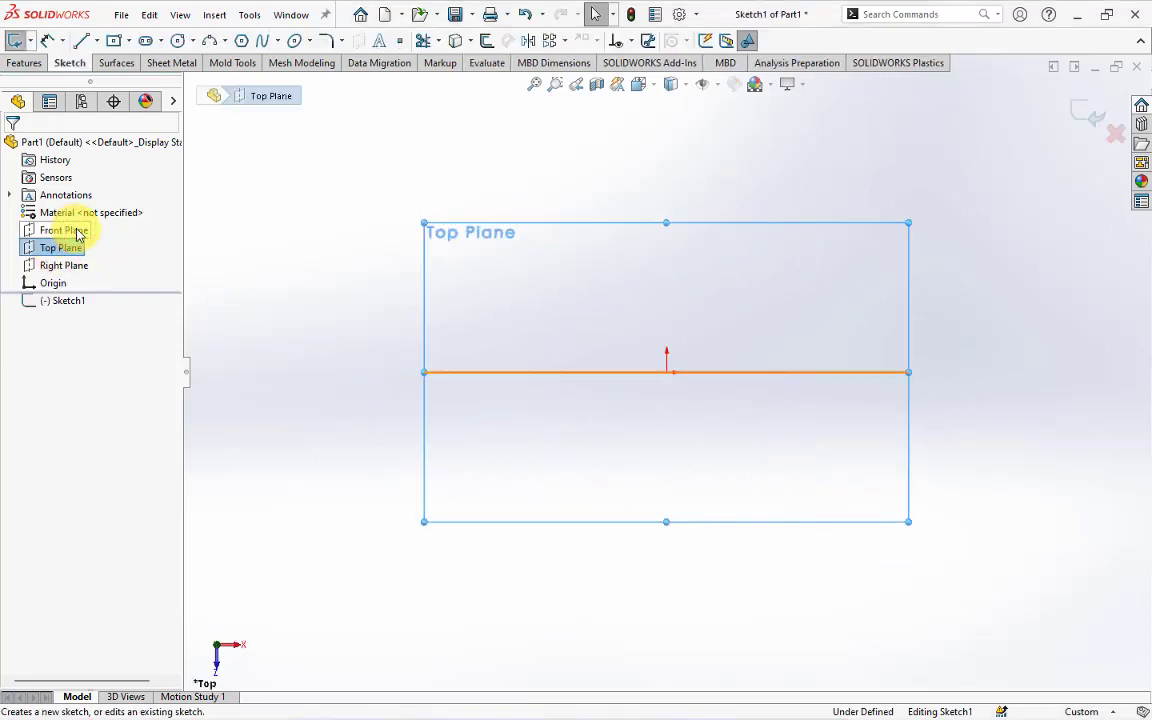
click(114, 42)
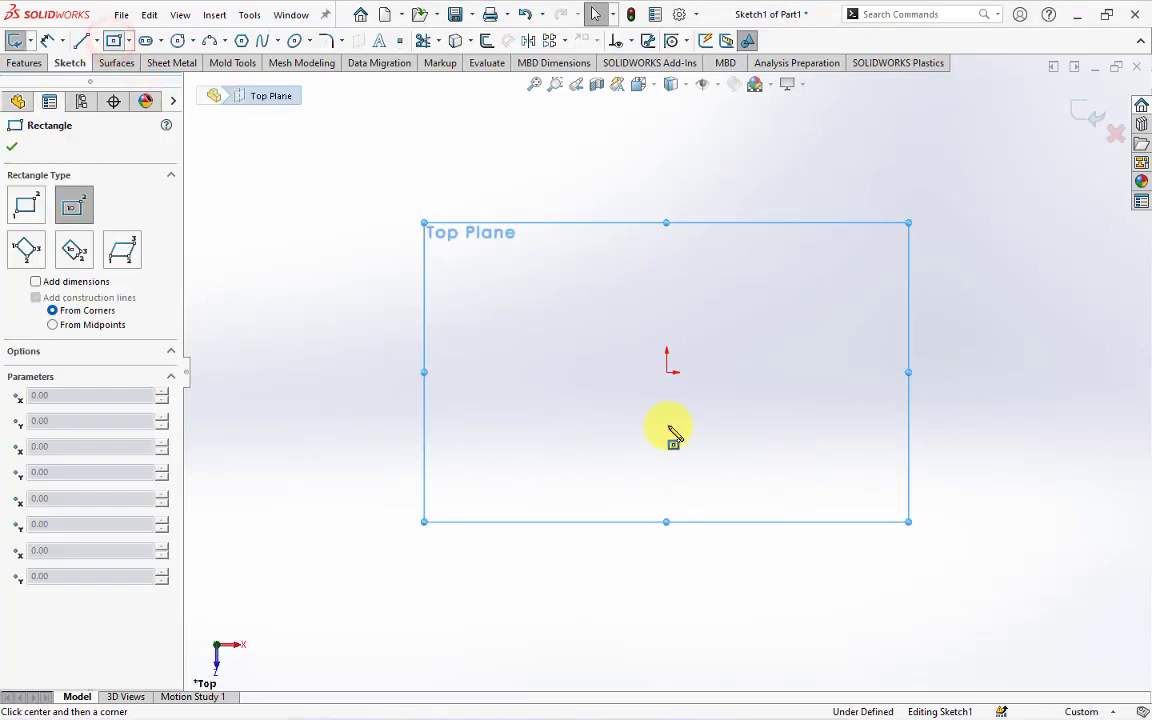
click(668, 371)
click(957, 227)
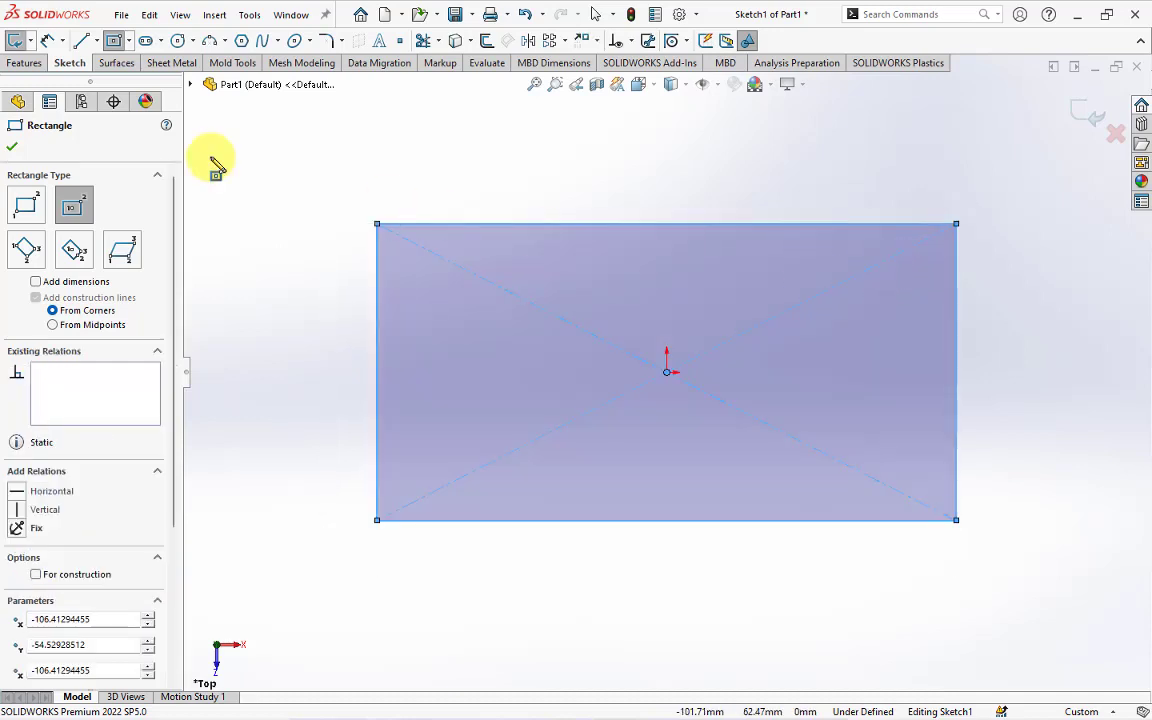
Step: Dimension the rectangle 215 wide and 76 tall
click(47, 40)
click(607, 224)
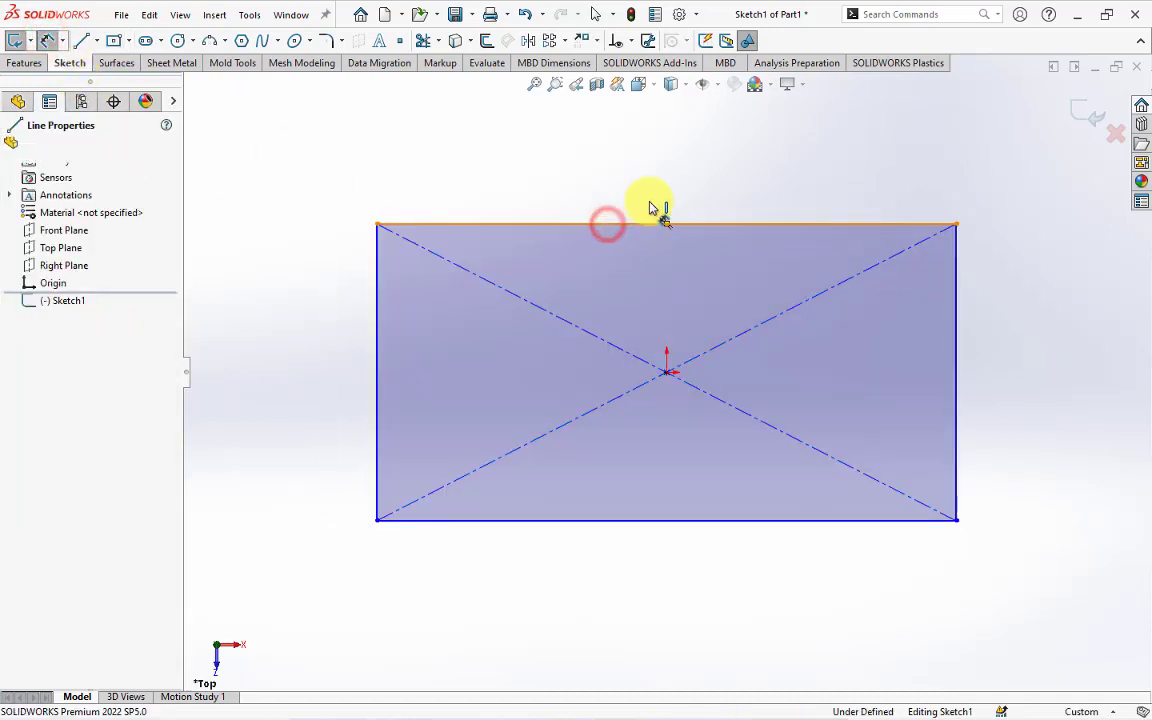
click(671, 199)
text(215)
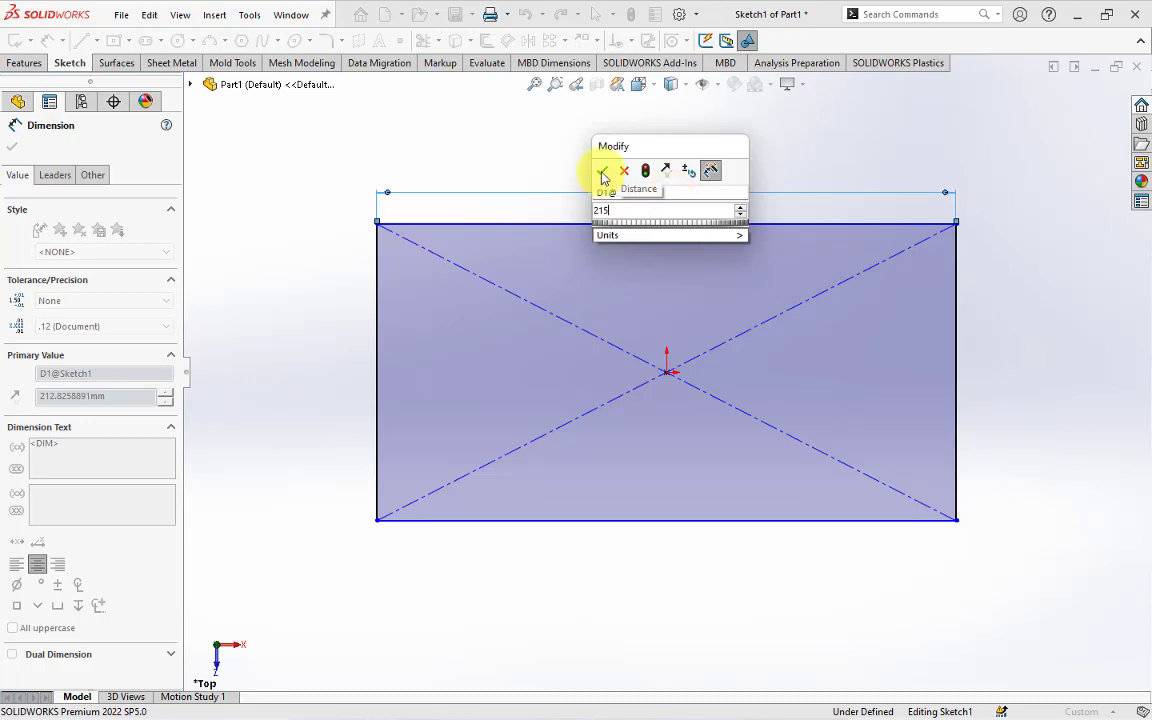
click(603, 177)
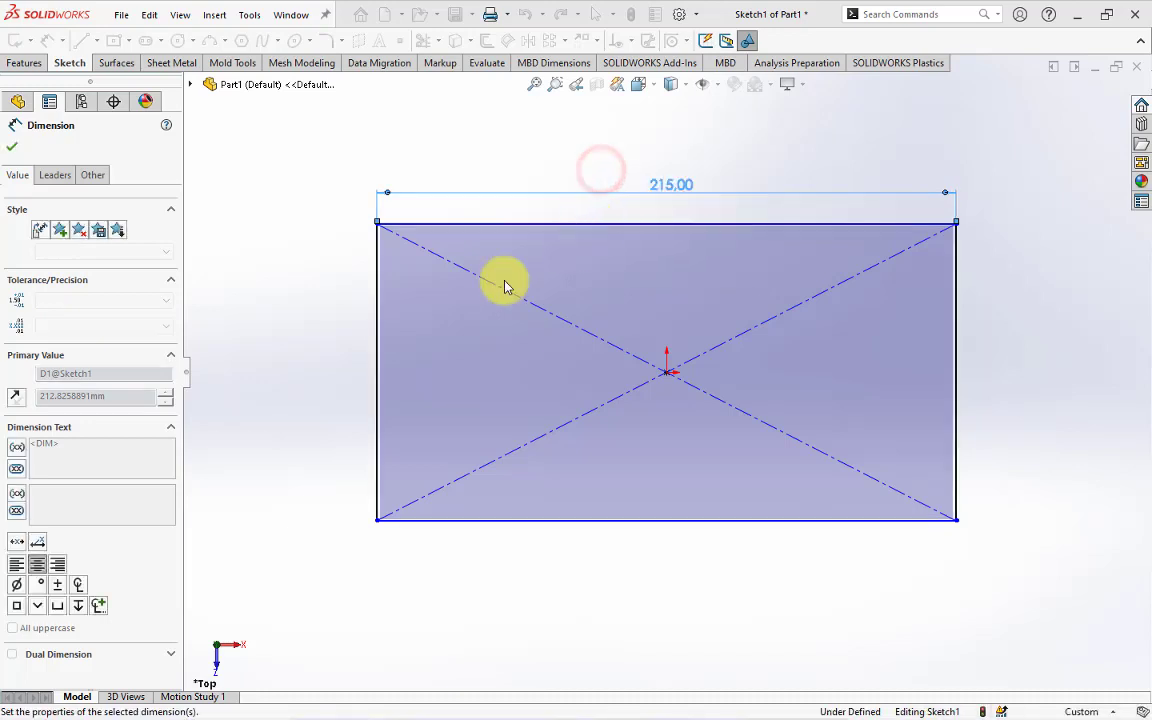
key(Escape)
click(378, 327)
click(333, 362)
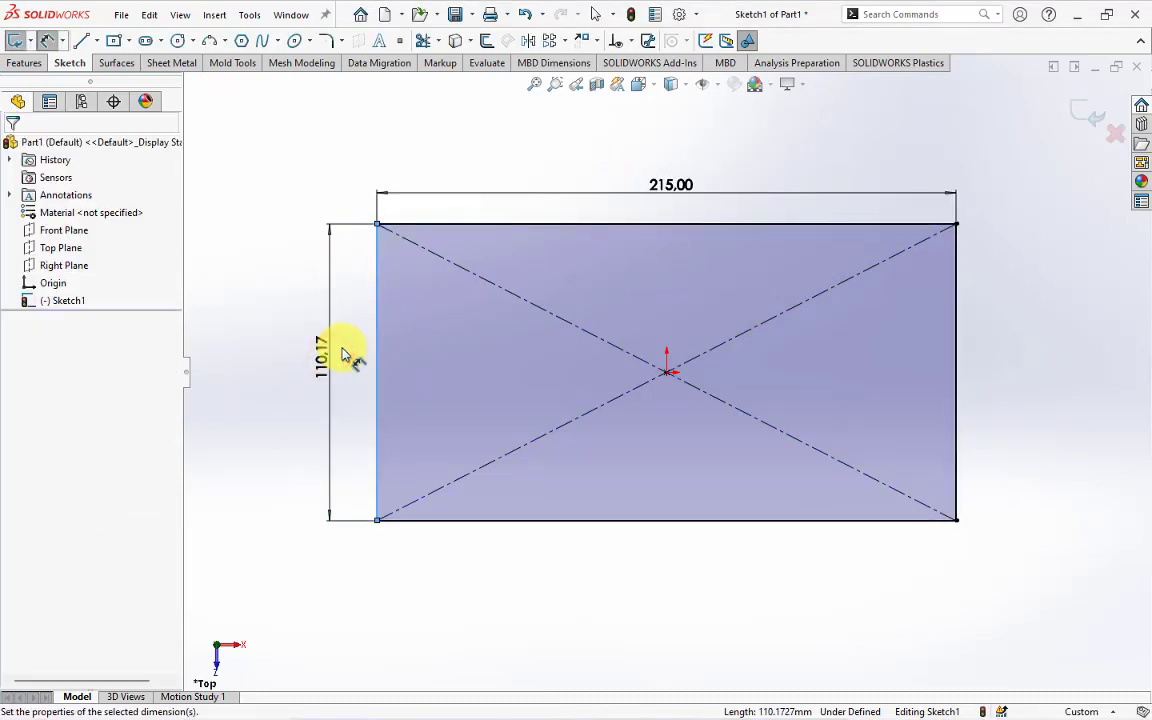
text(76)
click(262, 342)
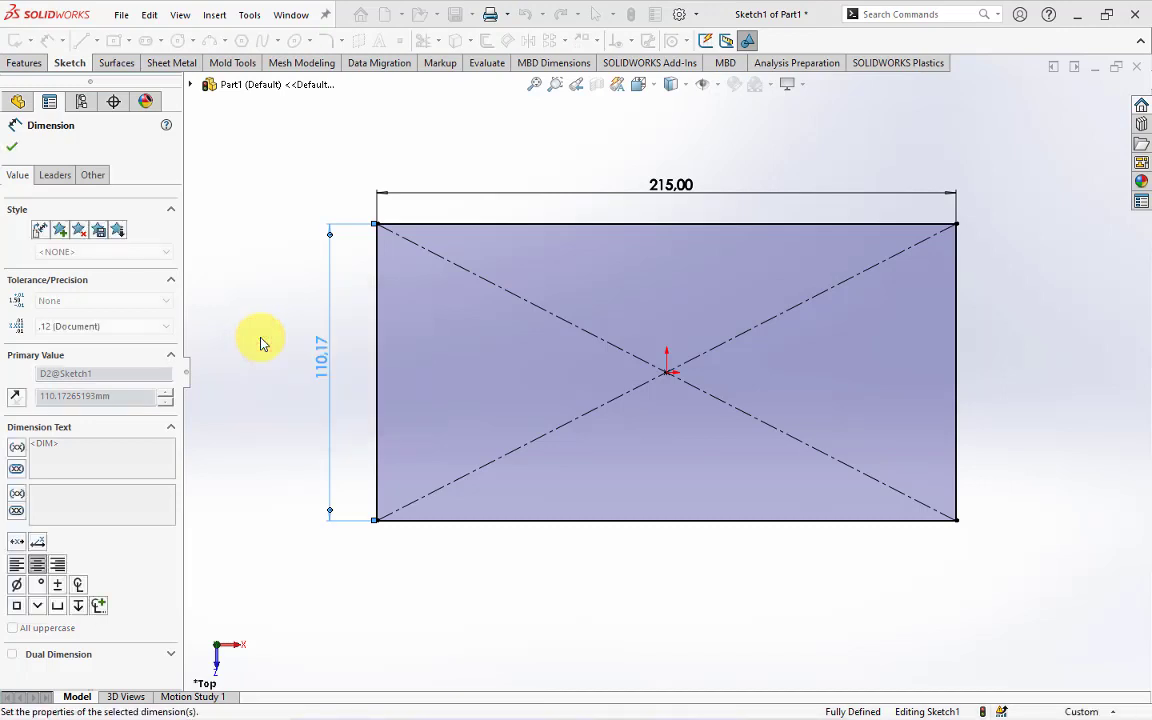
scroll(383, 282, down, 3)
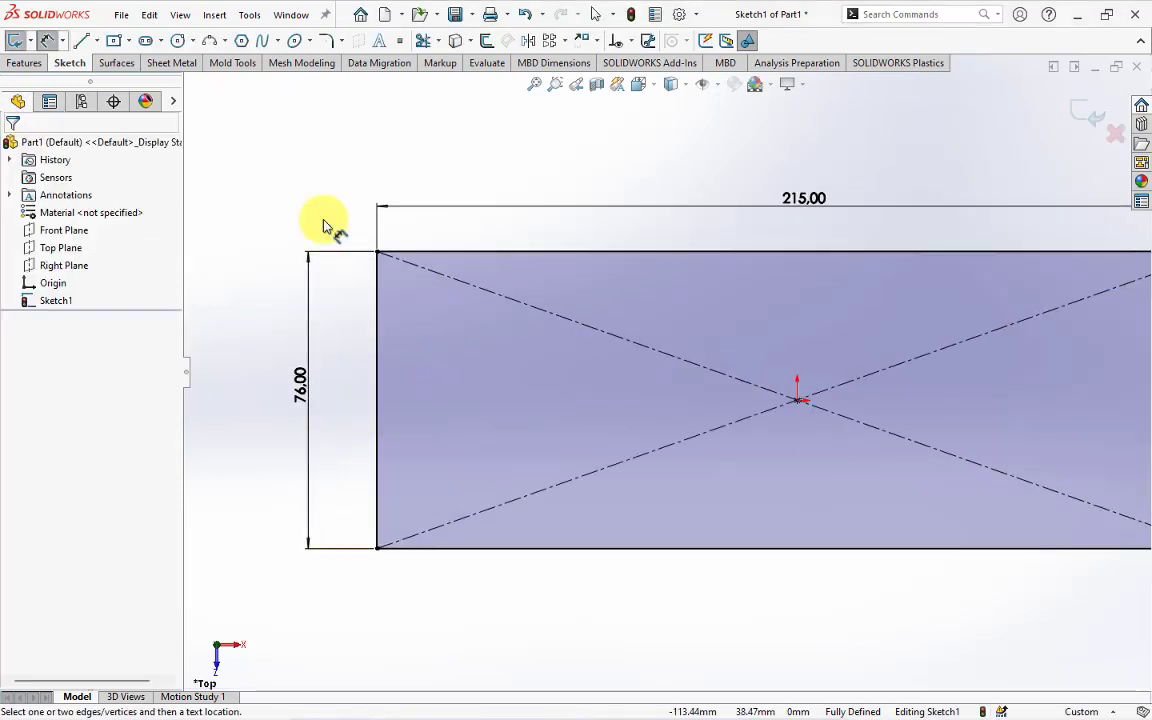
Step: Draw three chained 3-point arcs down the left edge, bulging out, in, then out
click(209, 40)
scroll(445, 305, down, 1)
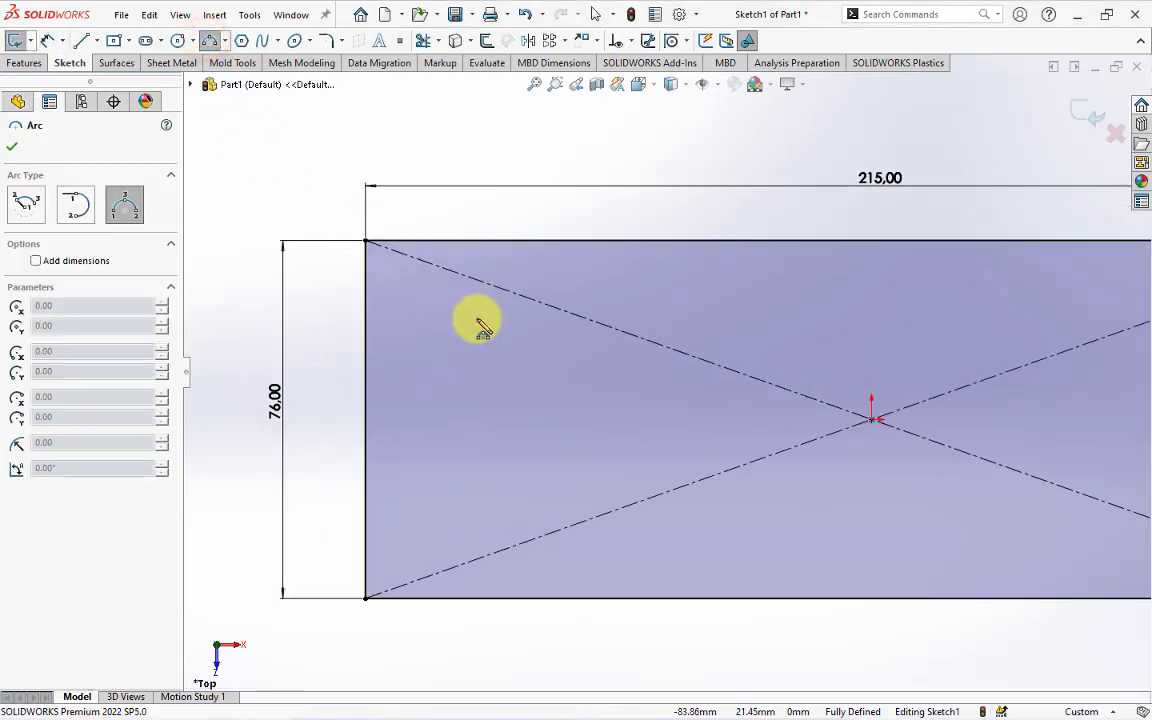
click(437, 243)
click(432, 360)
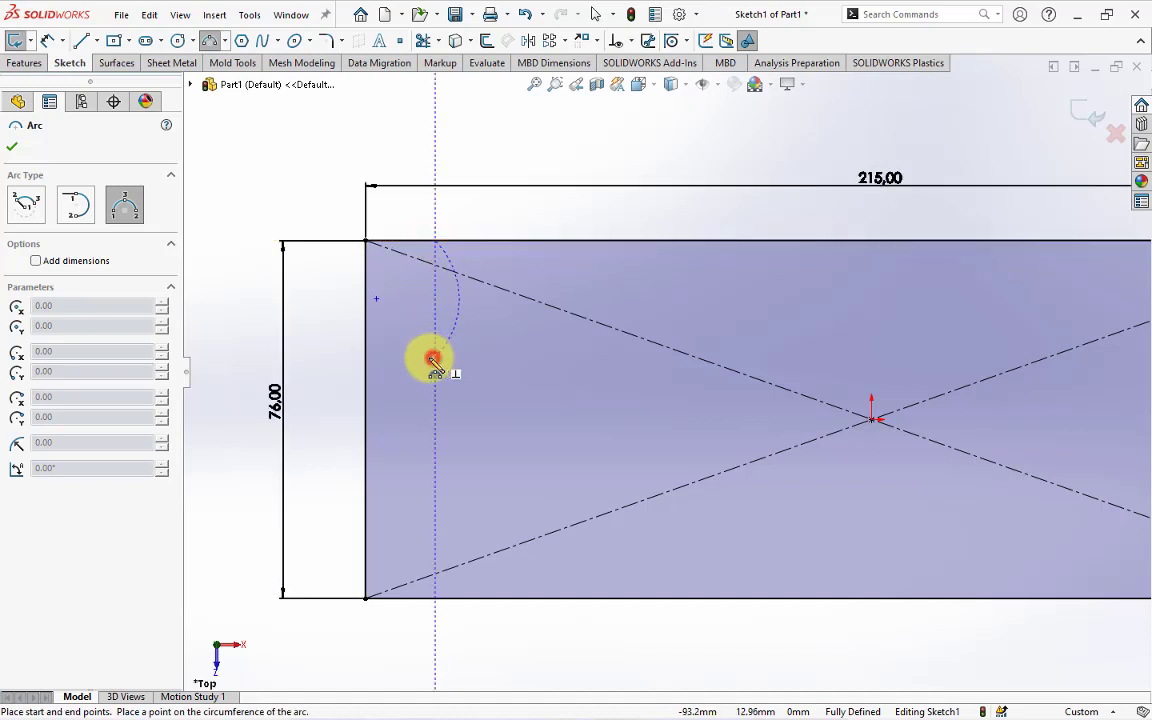
click(367, 298)
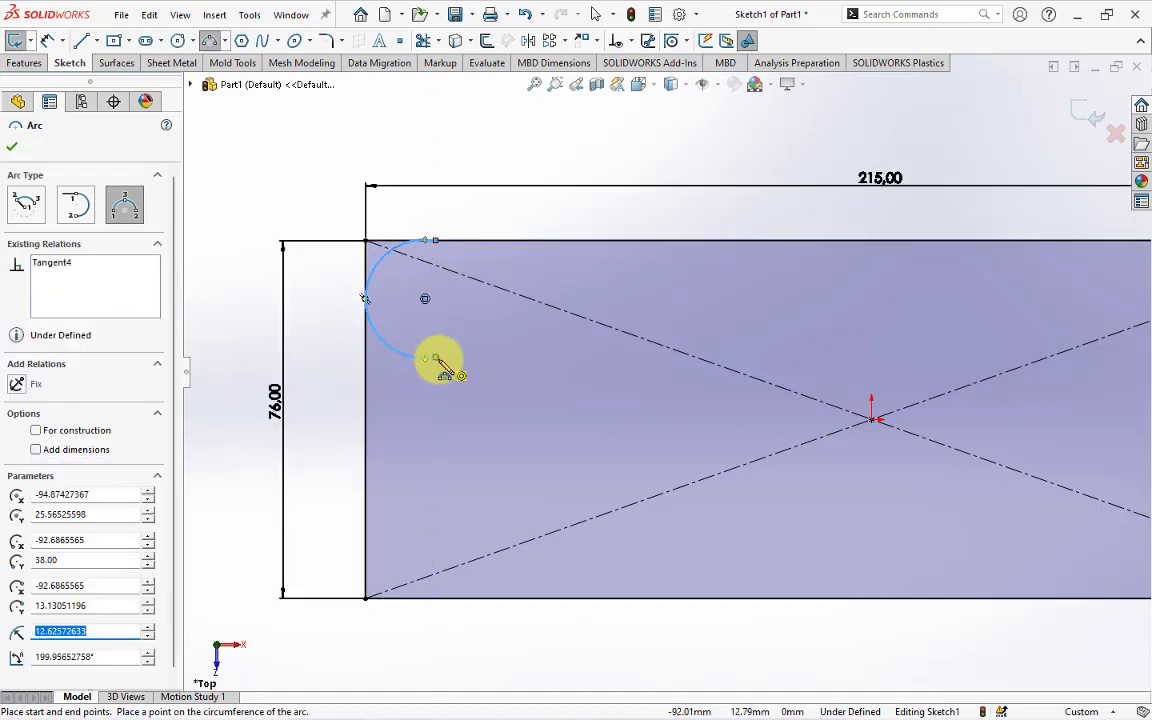
click(436, 358)
click(436, 450)
click(471, 404)
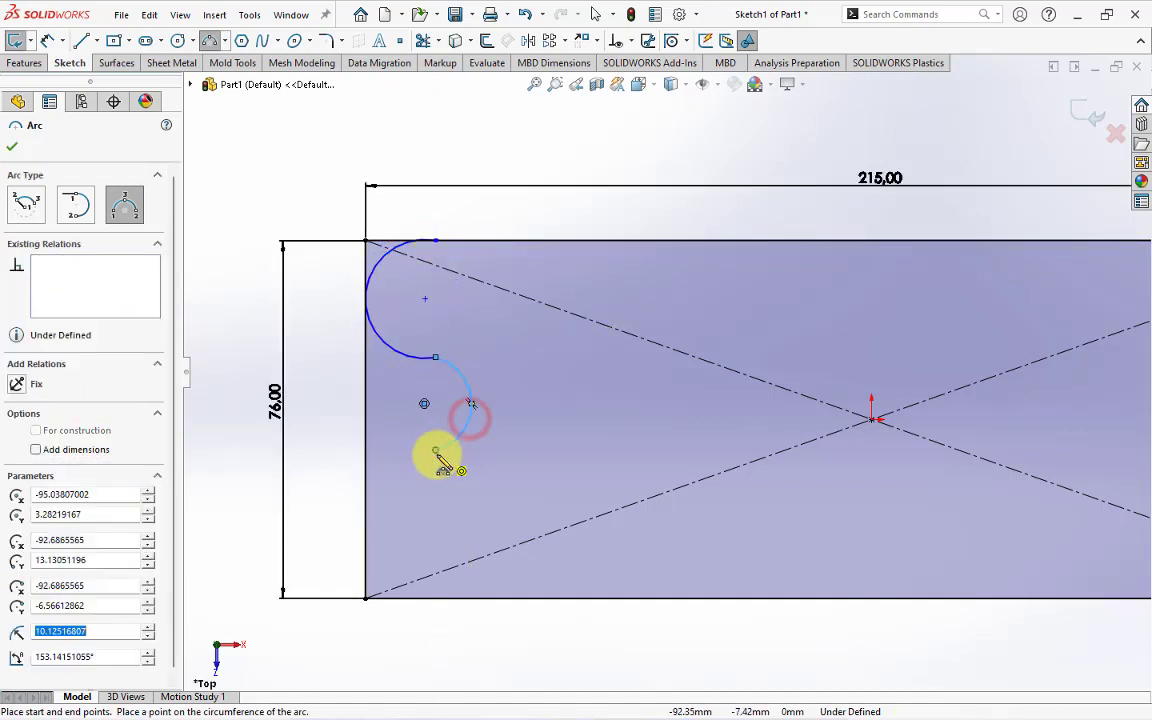
click(437, 453)
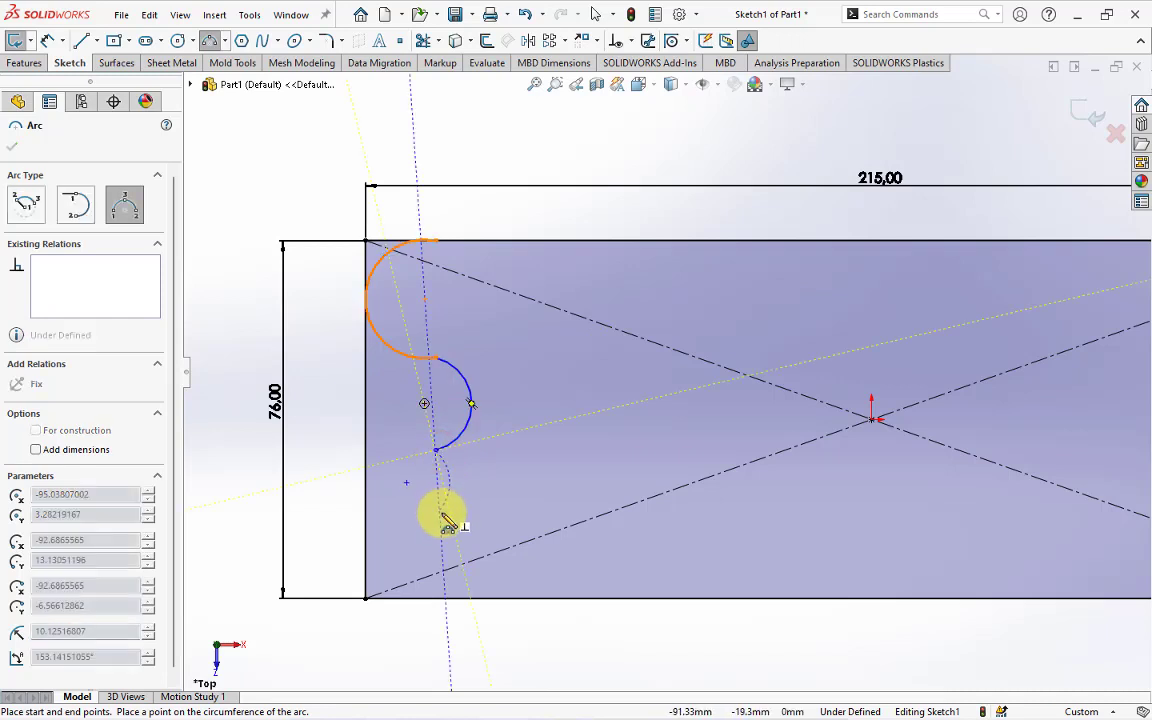
click(437, 598)
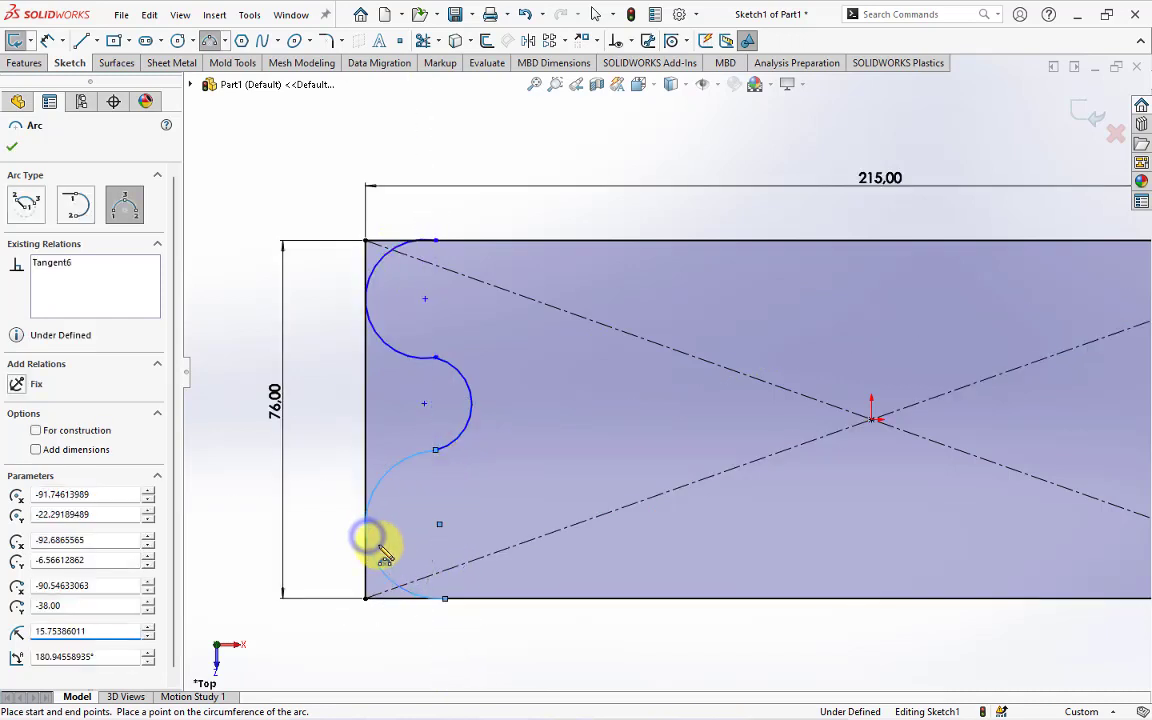
click(368, 540)
key(Escape)
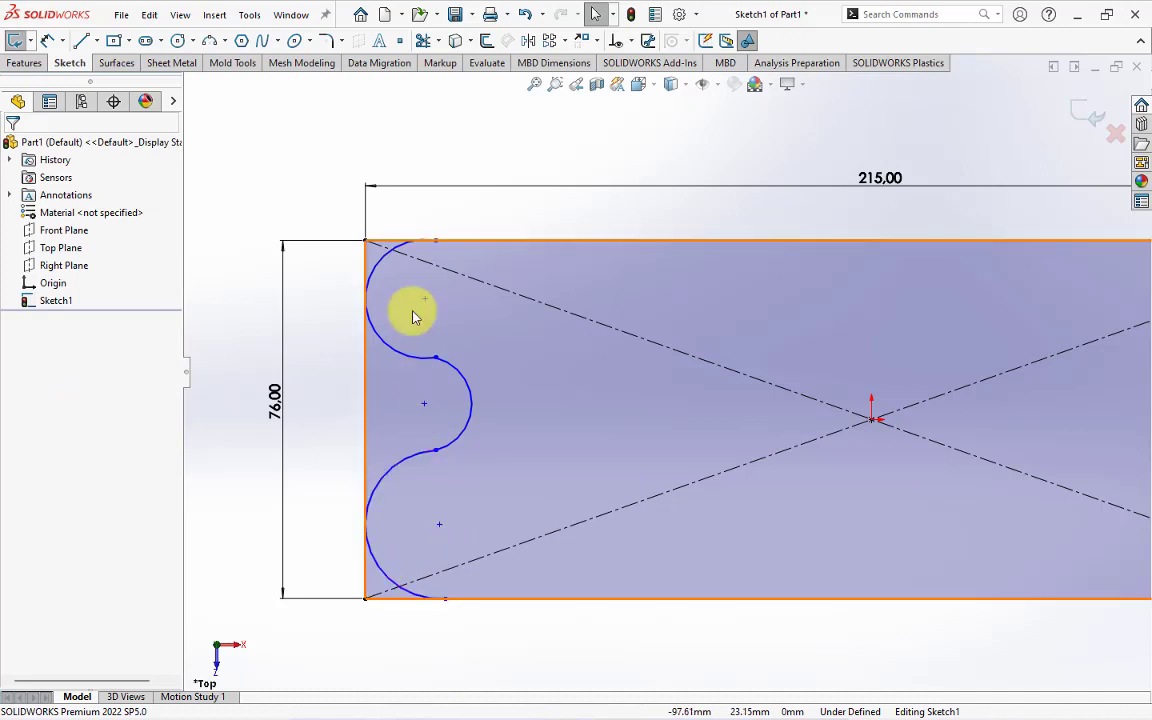
Step: Make the top arc tangent to the top edge and to the middle arc
click(379, 261)
click(467, 245)
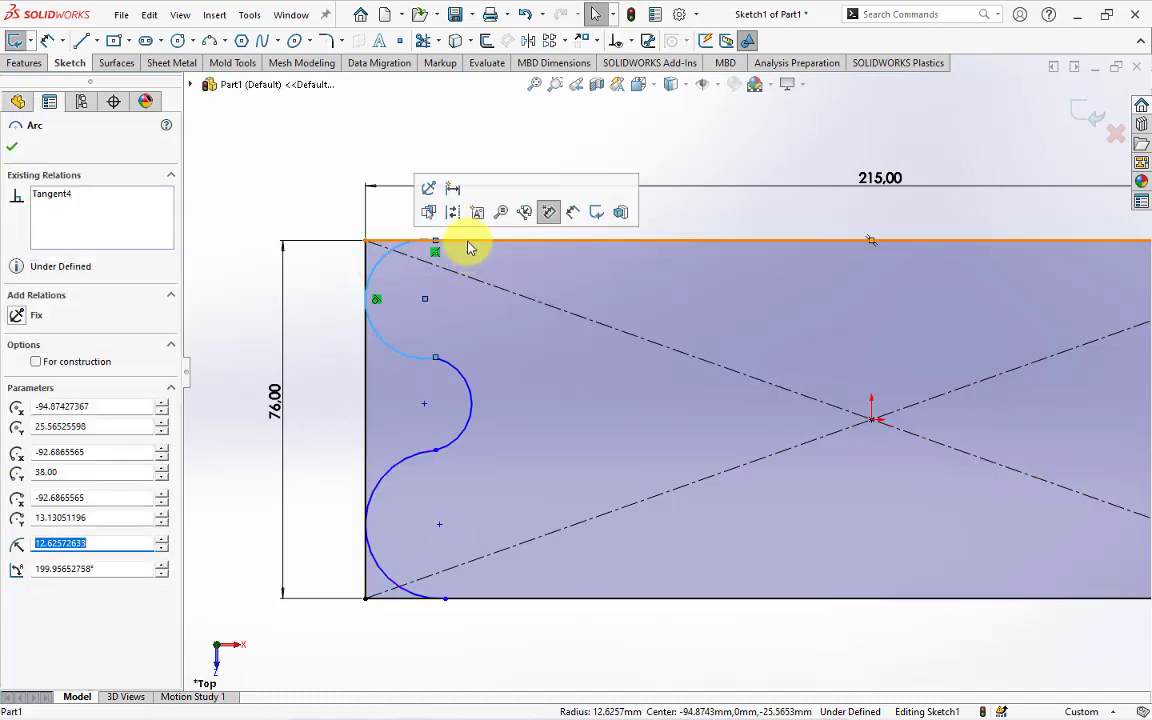
ctrl+click(465, 240)
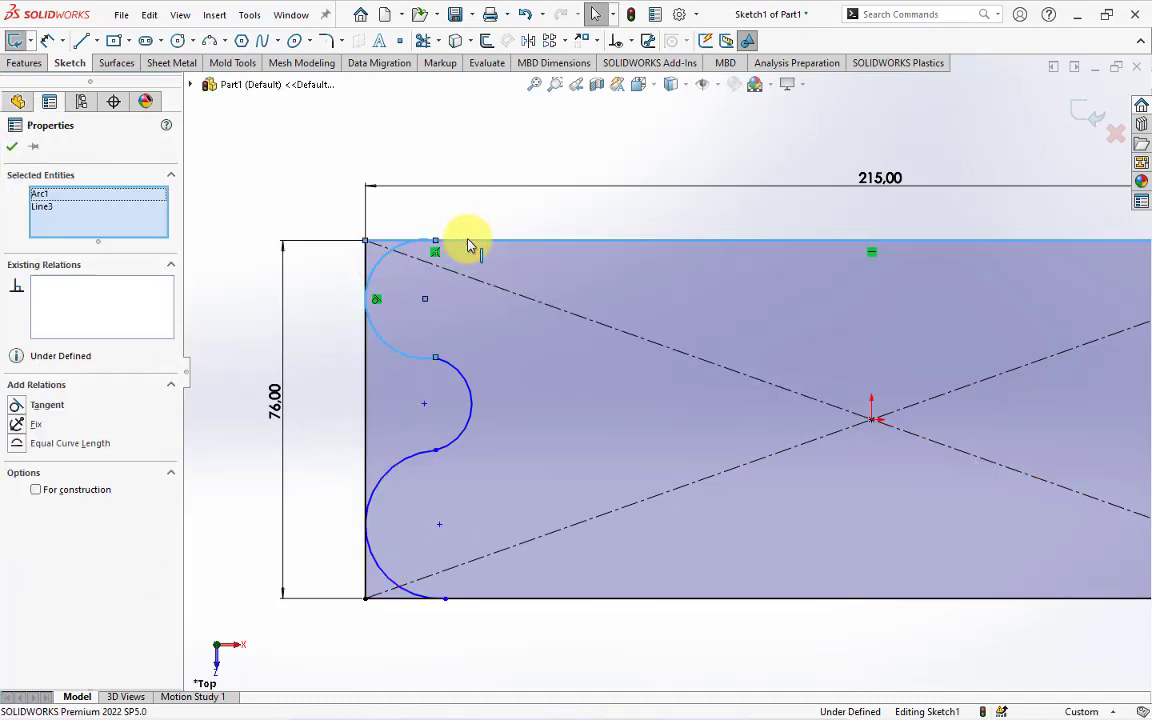
click(513, 170)
click(424, 373)
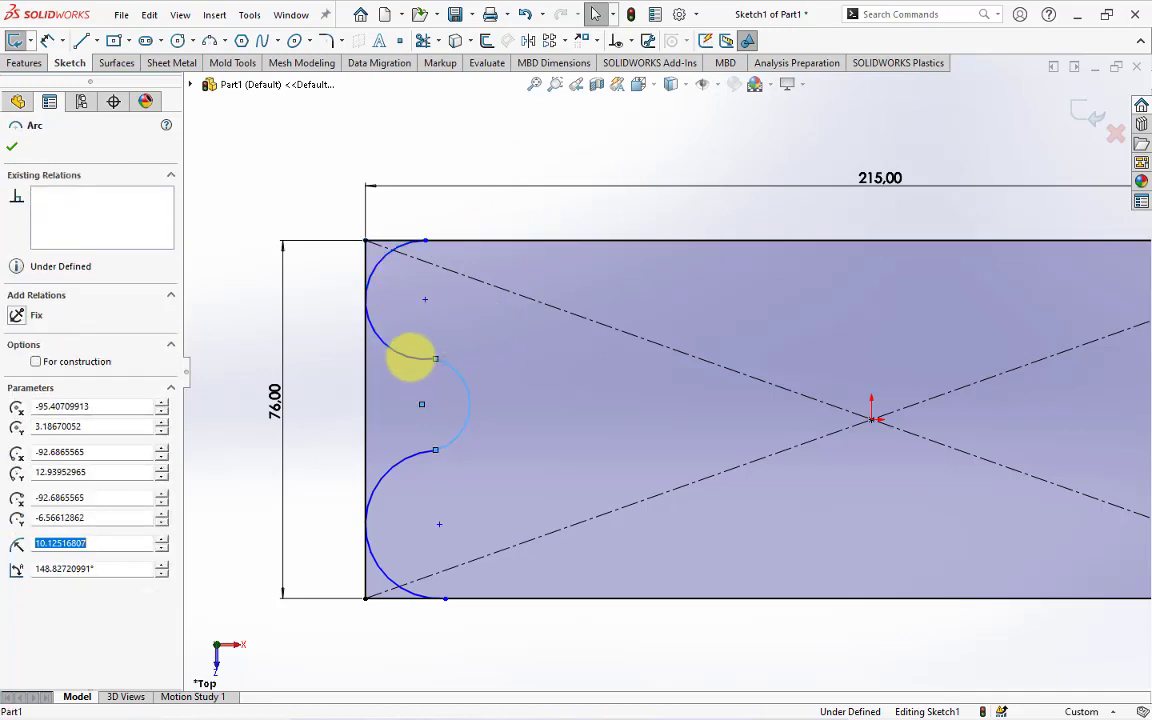
ctrl+click(406, 355)
click(489, 290)
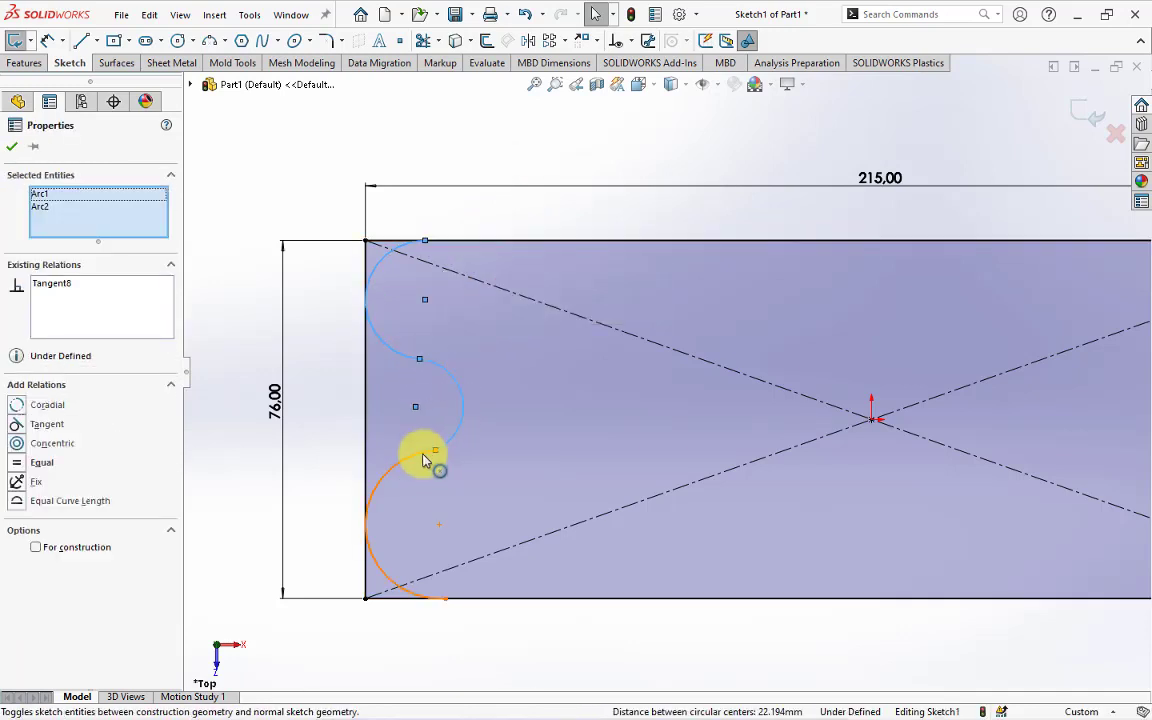
Step: Make the middle arc tangent to the bottom arc, and the bottom arc tangent to the bottom edge
click(446, 456)
ctrl+click(447, 452)
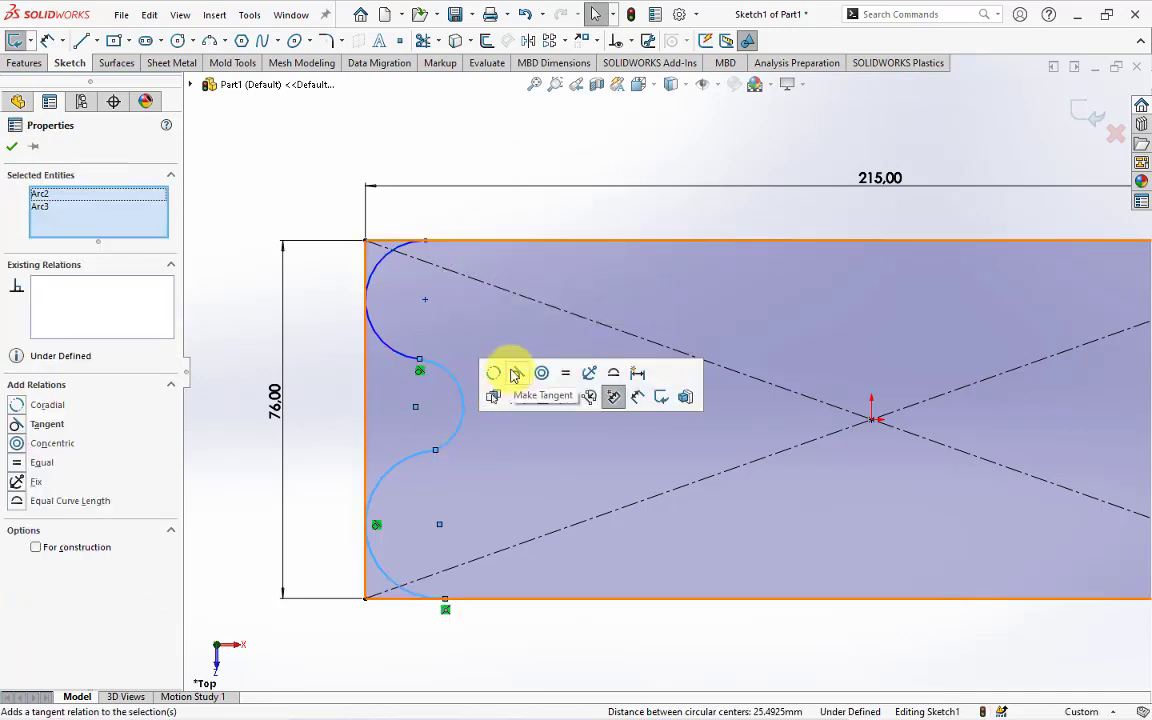
click(508, 378)
click(470, 598)
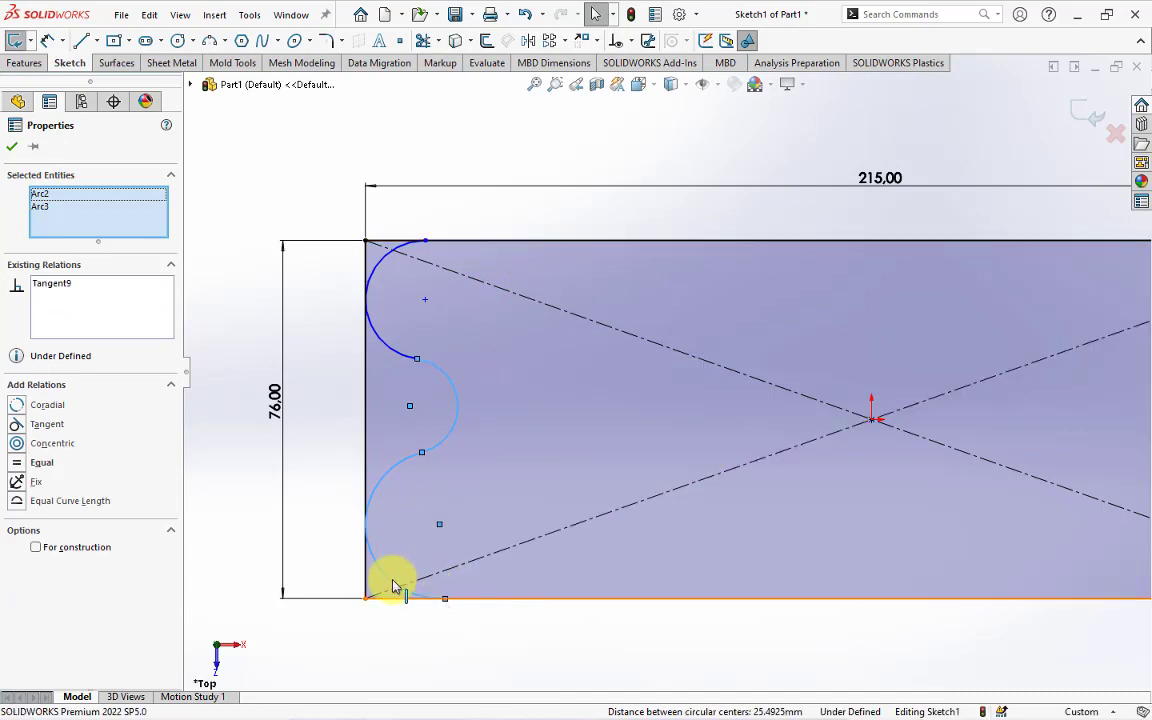
ctrl+click(393, 585)
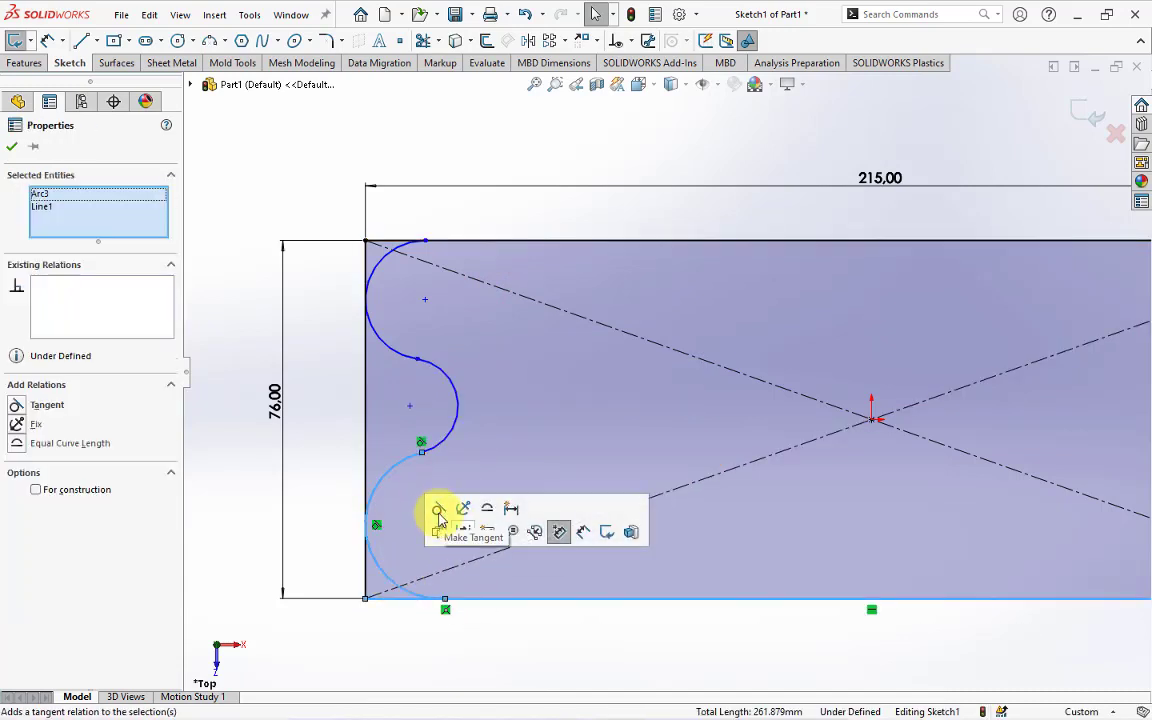
click(437, 509)
Step: Give the top and bottom arcs equal radii
click(392, 284)
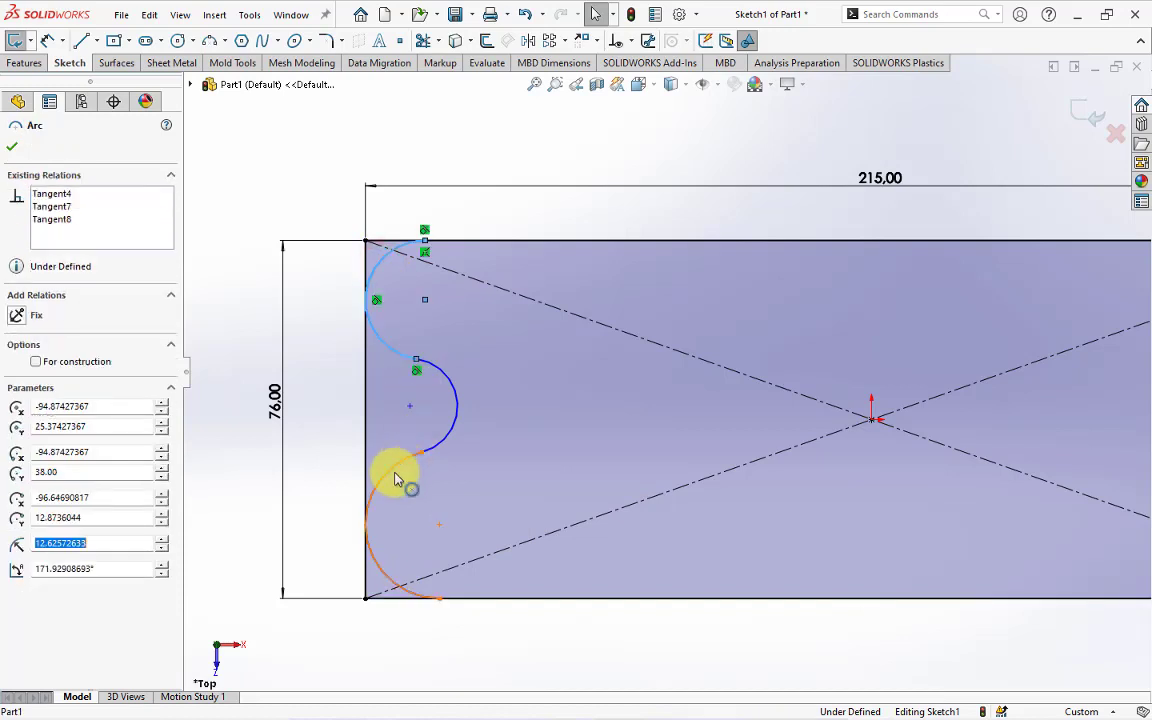
ctrl+click(394, 467)
click(514, 396)
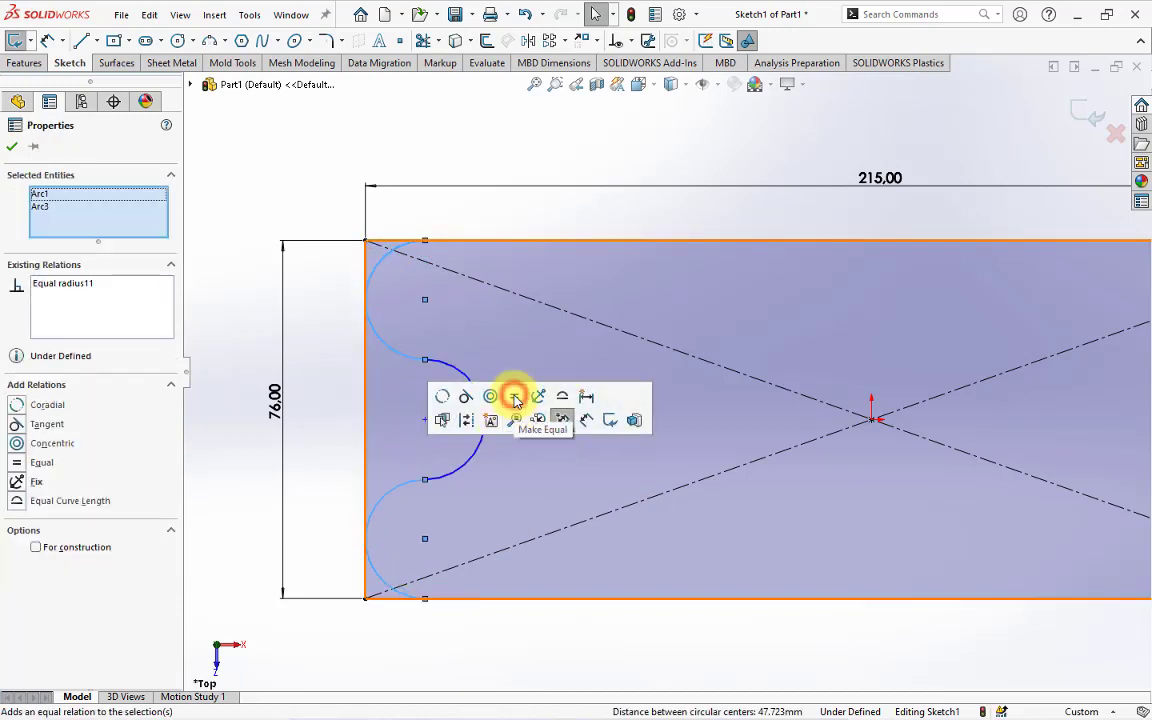
click(506, 486)
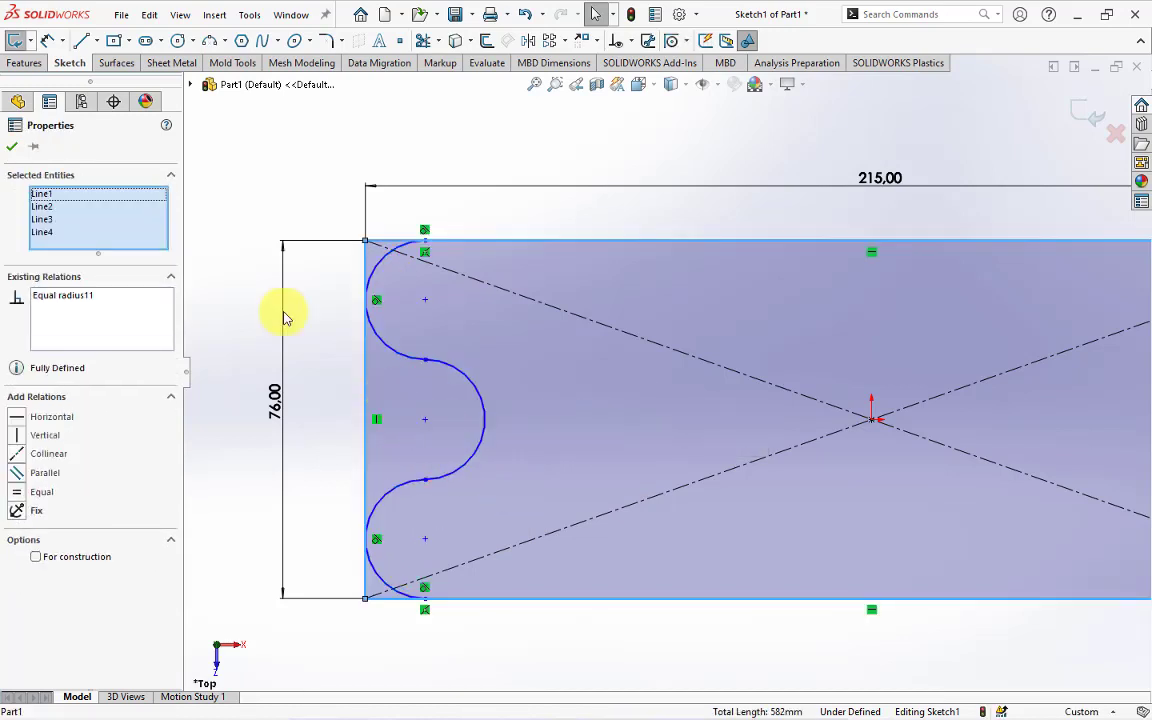
click(47, 44)
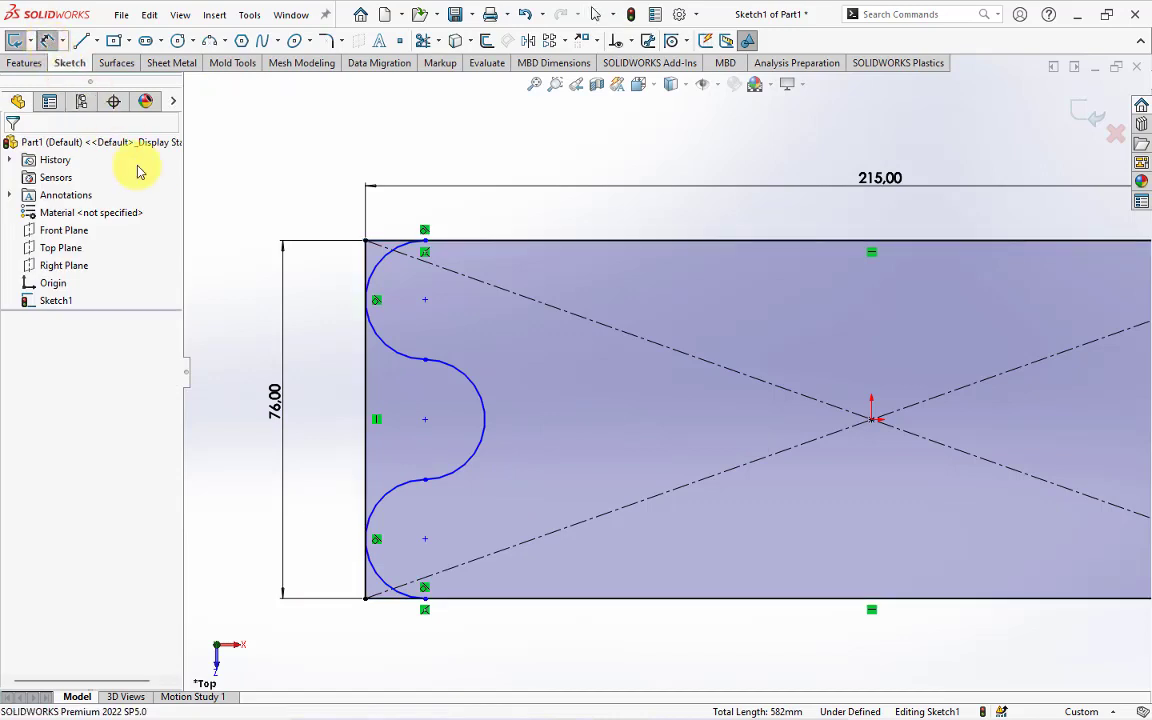
Step: Dimension the top arc radius to 15 and the middle arc radius to 11.50
click(380, 340)
click(320, 354)
text(15)
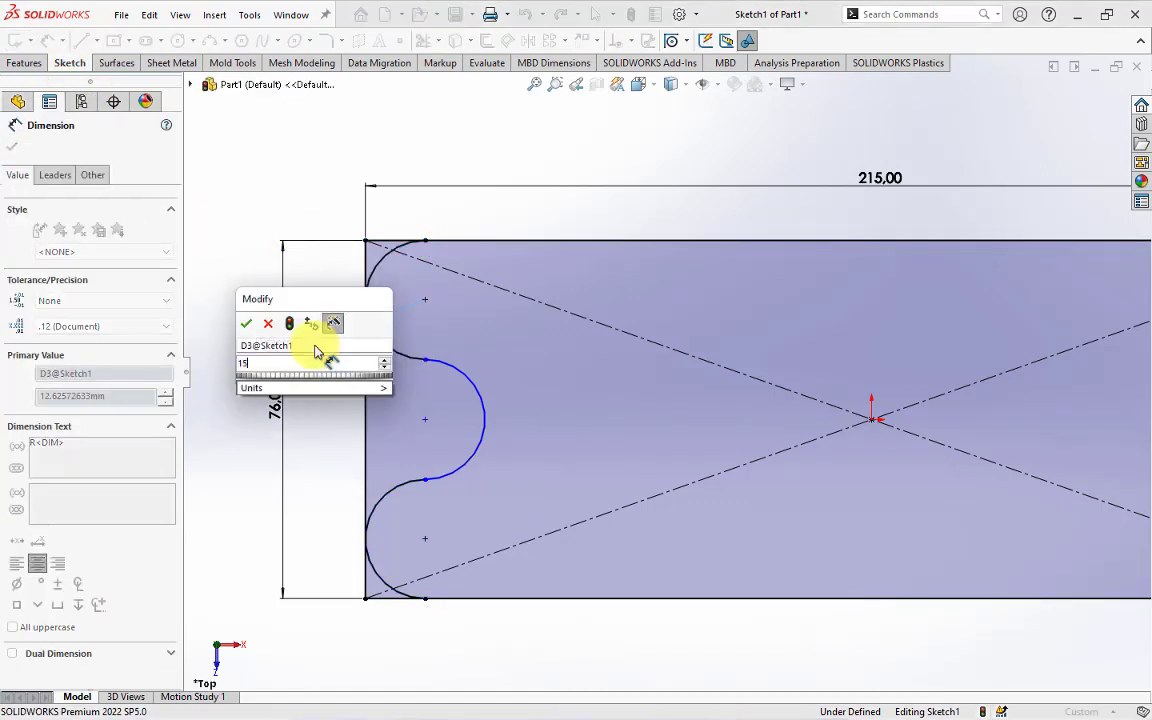
click(247, 322)
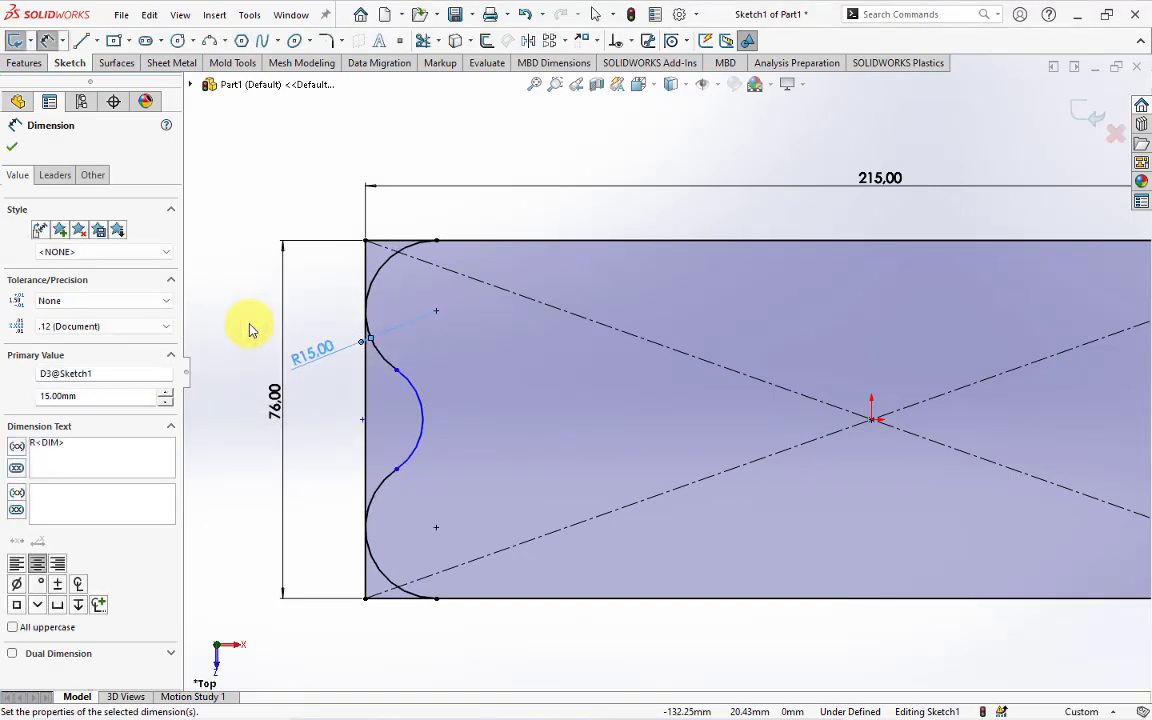
click(416, 390)
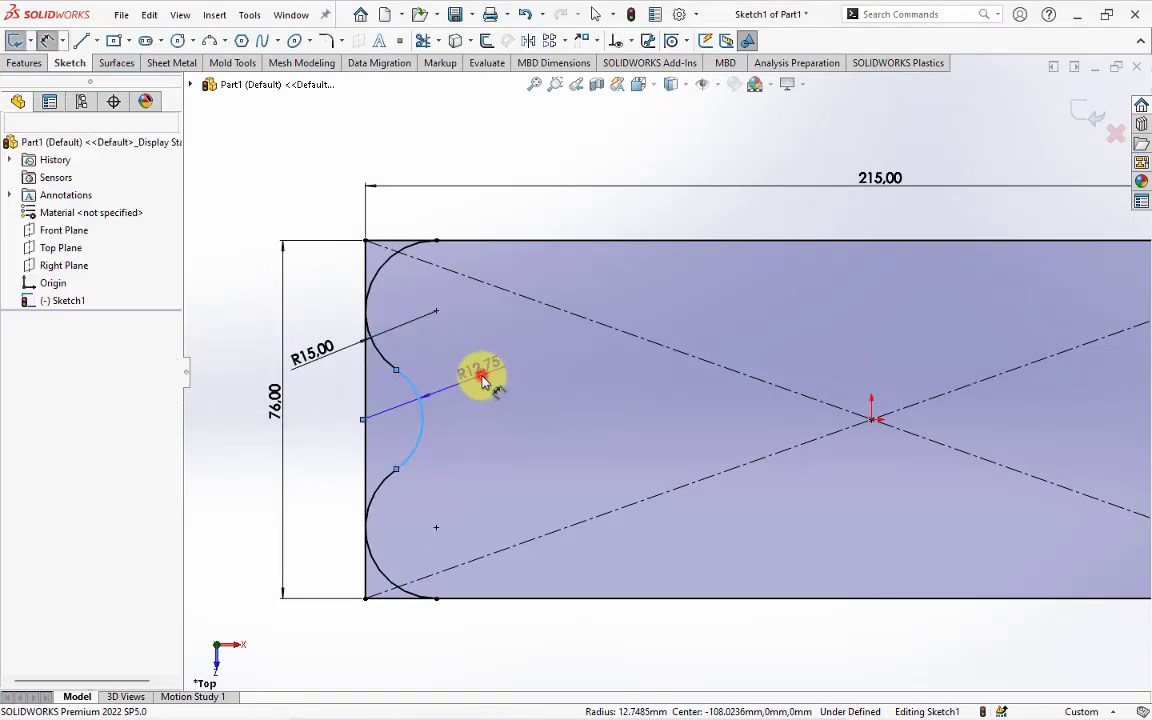
click(483, 381)
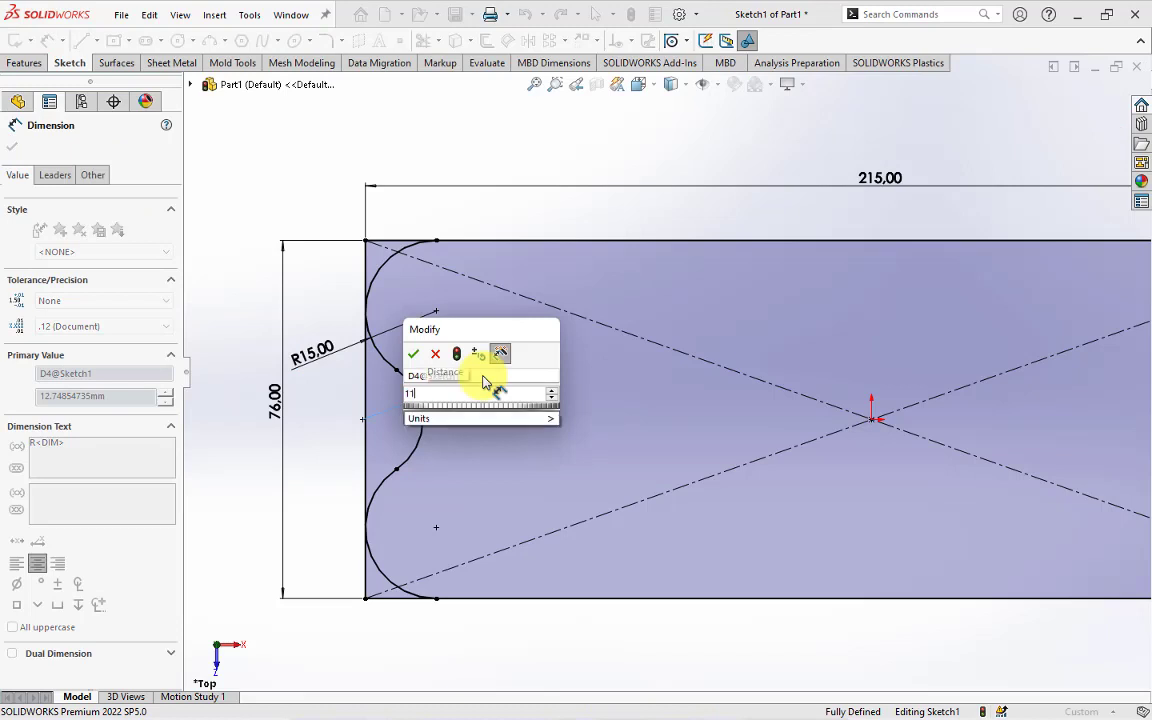
click(417, 357)
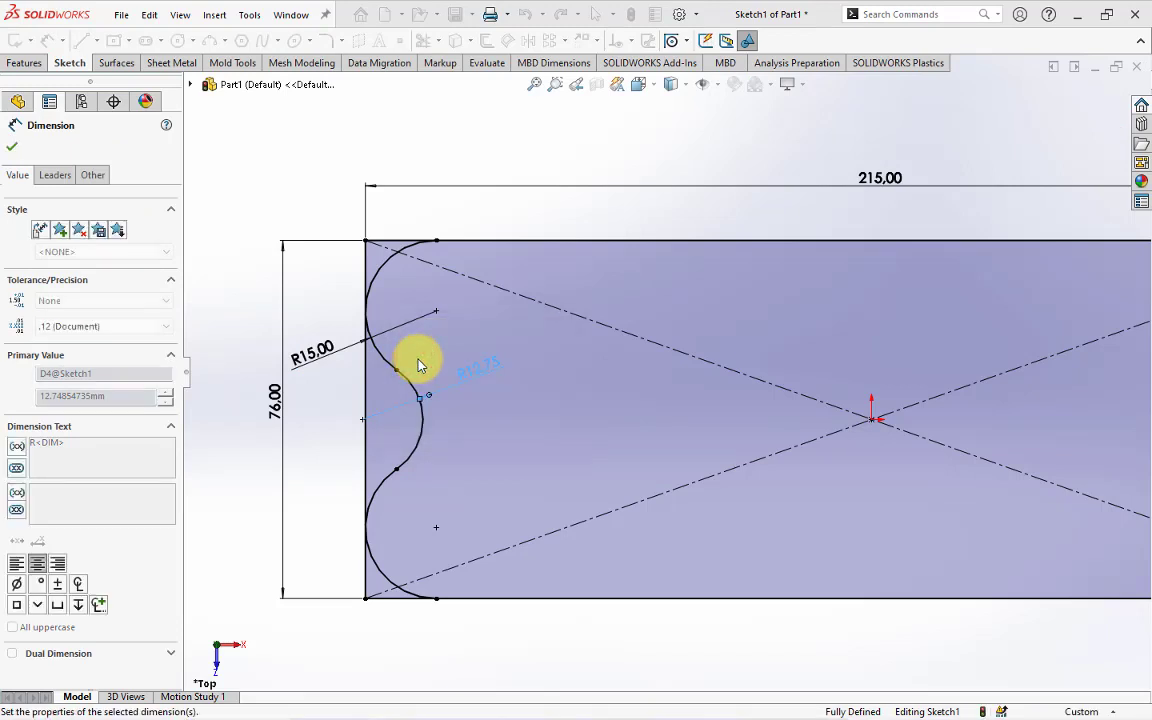
click(305, 172)
Step: Draw a vertical centerline from the origin up to the rectangle's top edge
click(96, 44)
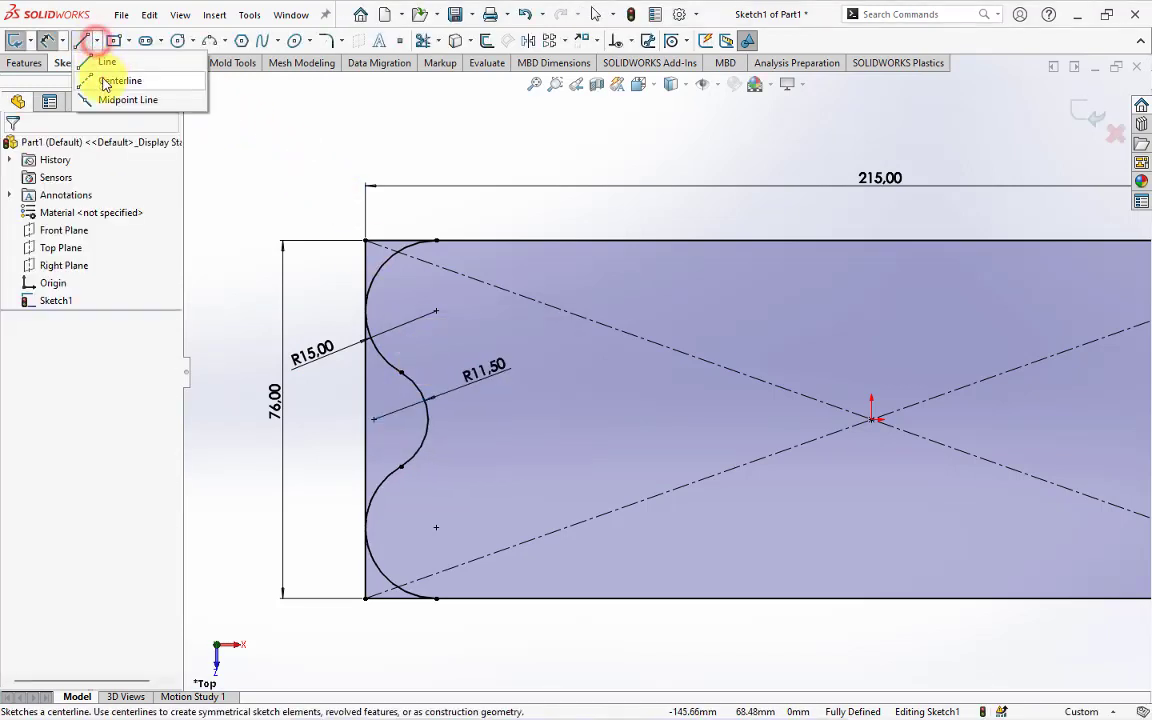
click(95, 80)
scroll(390, 230, up, 2)
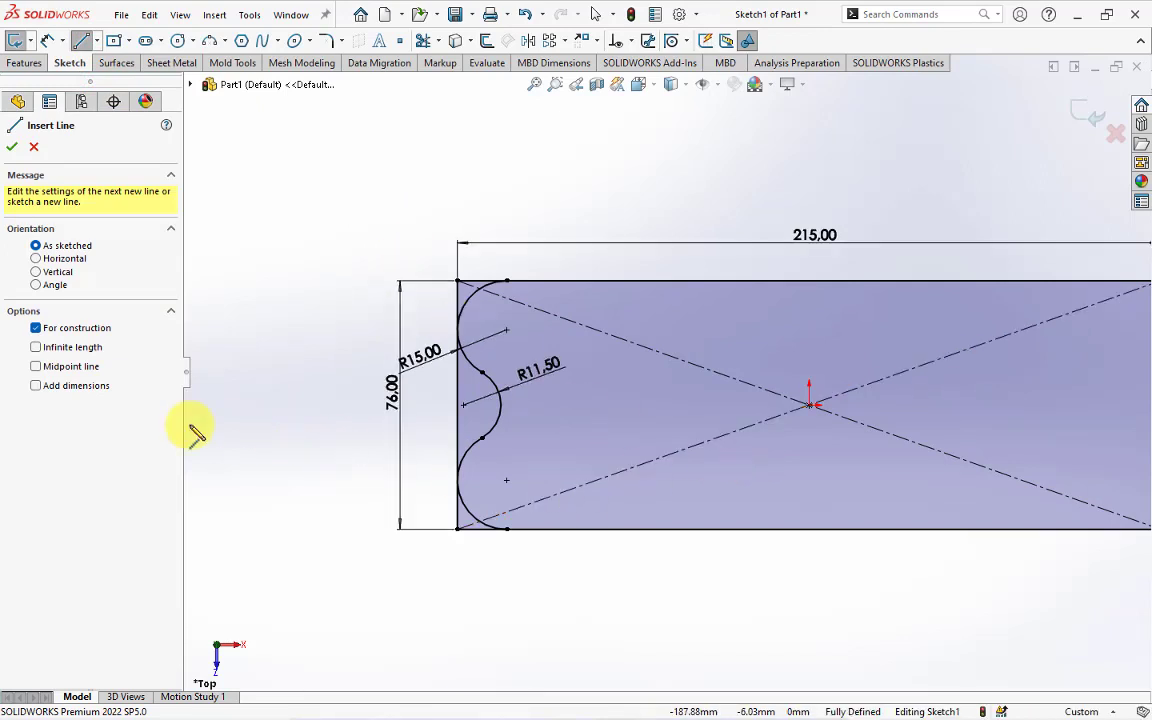
click(809, 405)
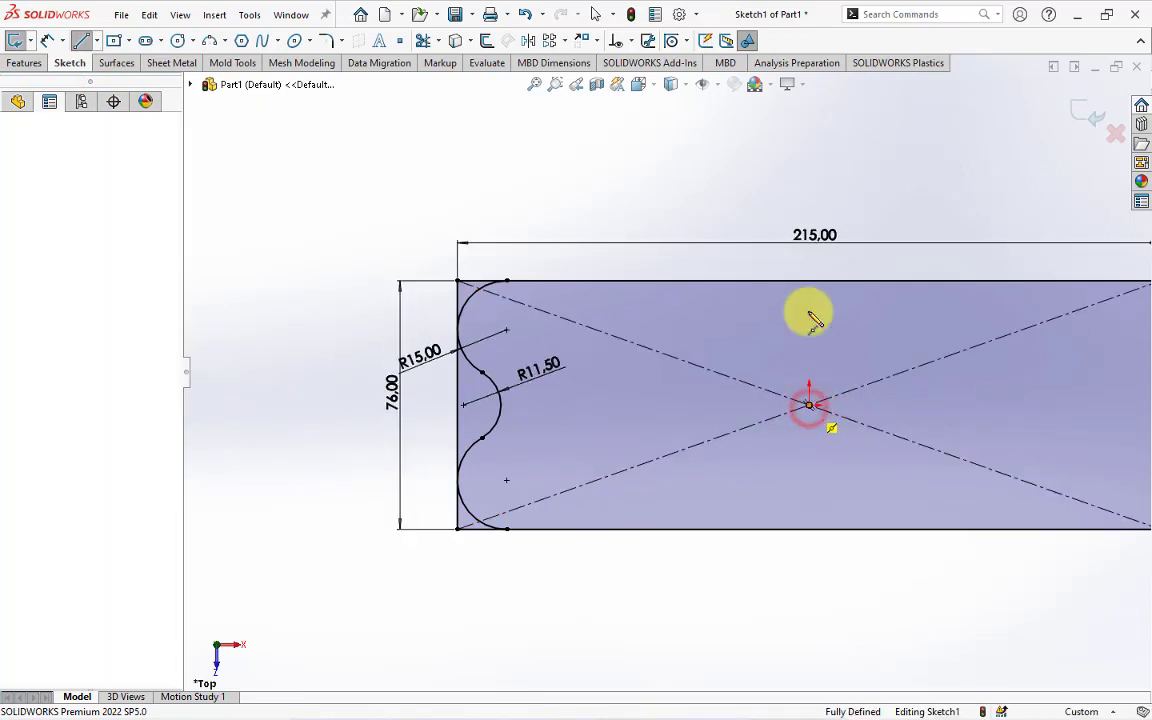
click(809, 283)
right_click(810, 285)
click(830, 291)
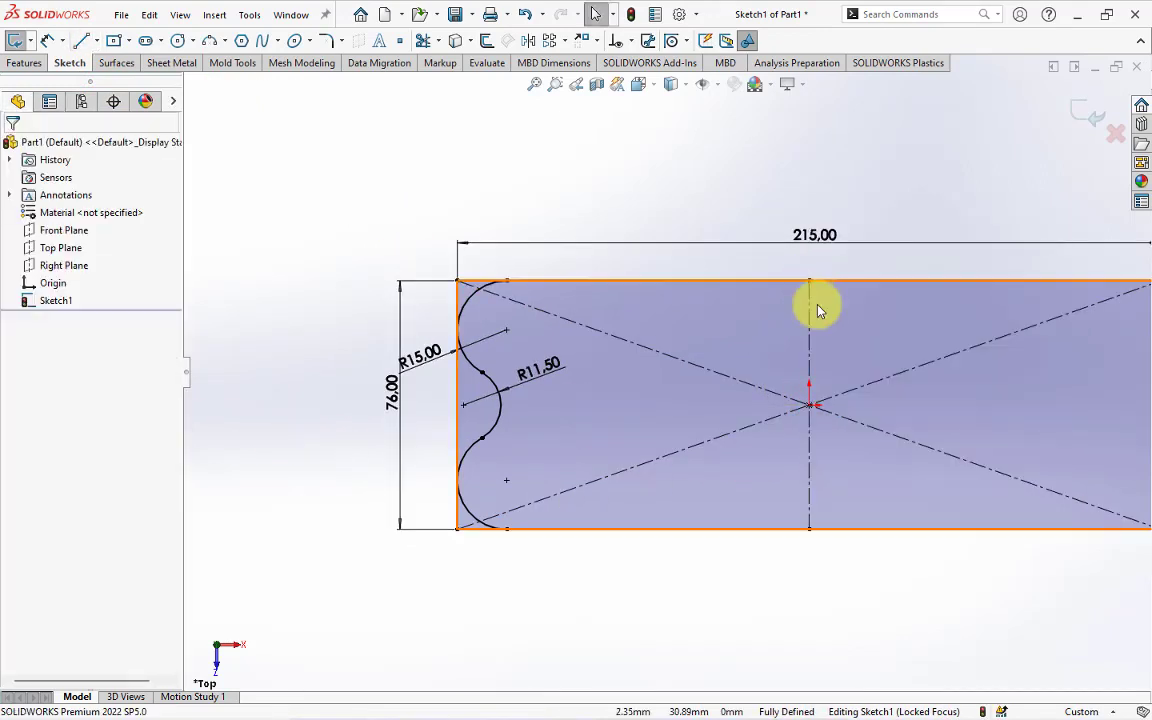
Step: Mirror the three left-end arcs about the vertical centerline onto the right end
click(527, 41)
click(479, 308)
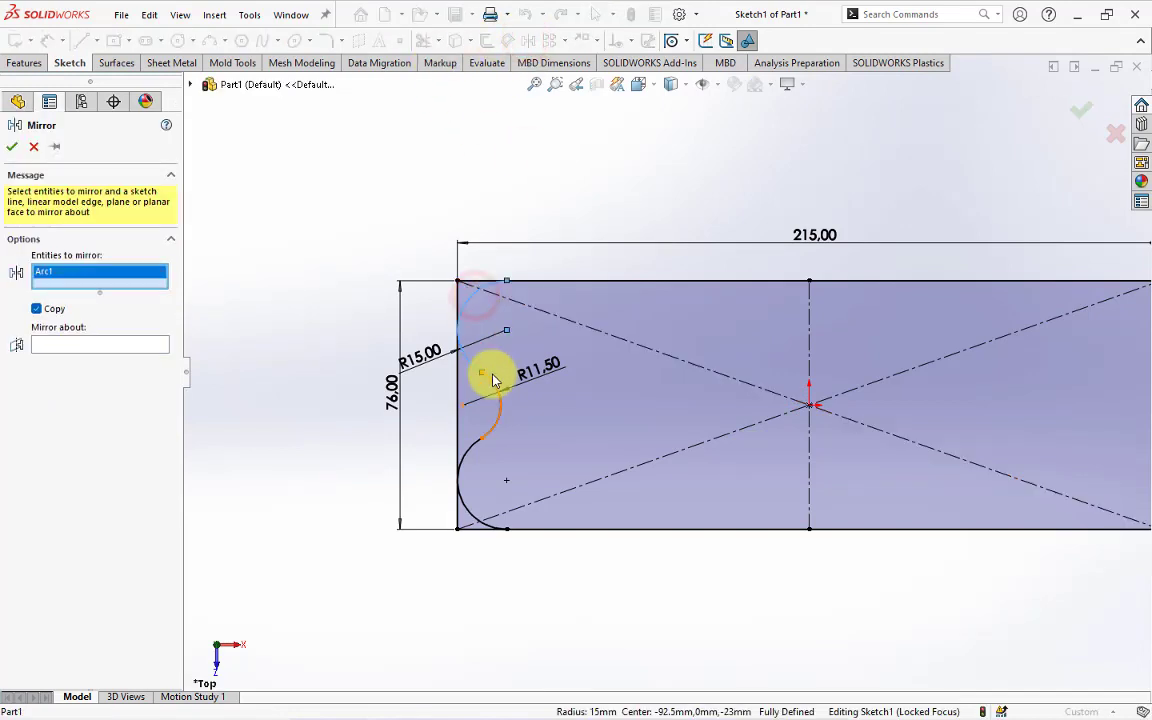
click(492, 380)
click(472, 450)
click(140, 371)
scroll(900, 527, up, 2)
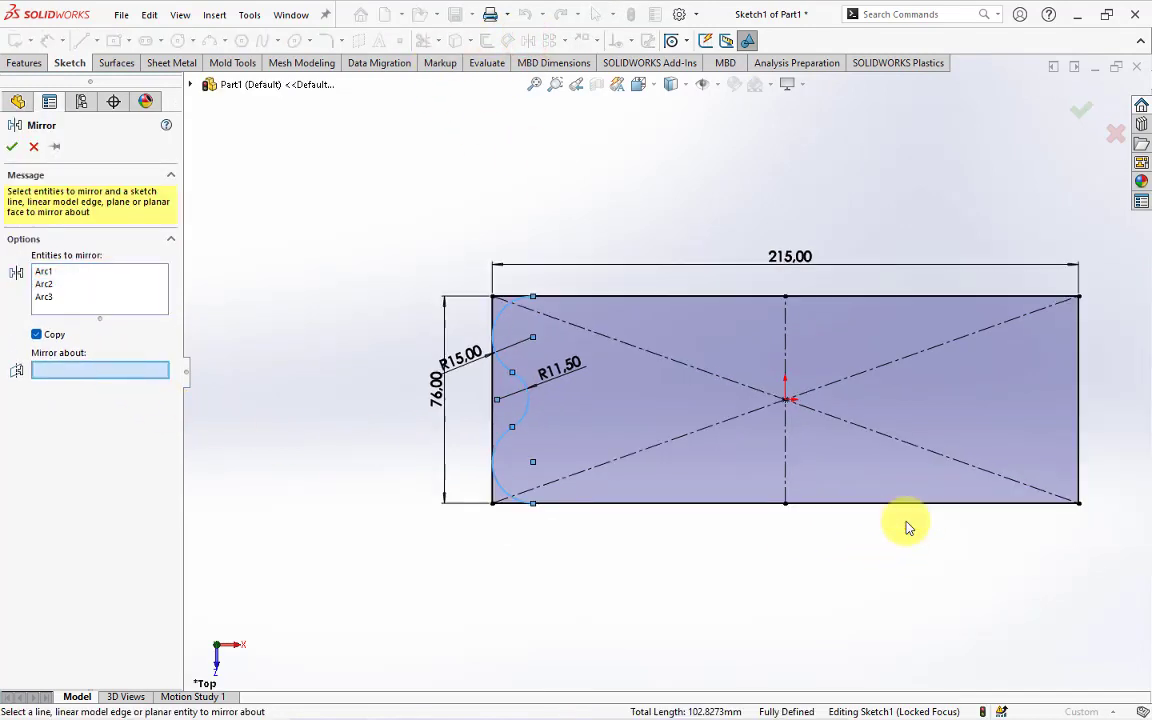
scroll(758, 463, up, 1)
click(726, 433)
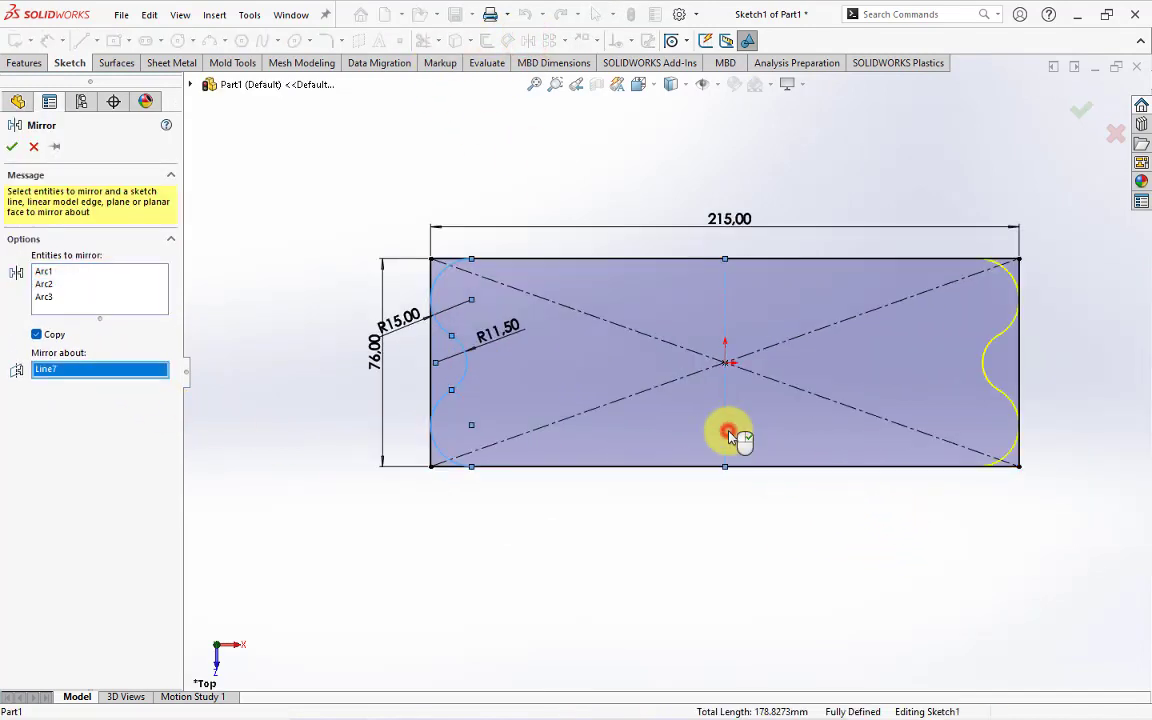
click(10, 148)
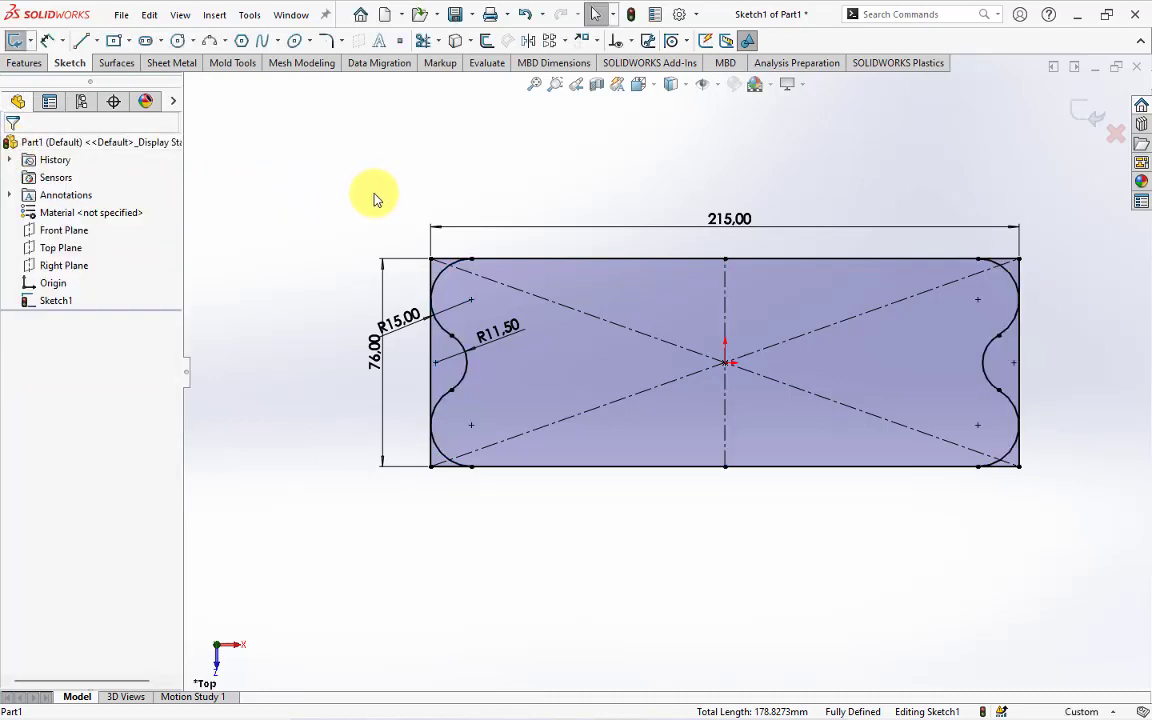
Step: Extrude the sketch region 17 mm with a 3.5° outward draft
click(16, 64)
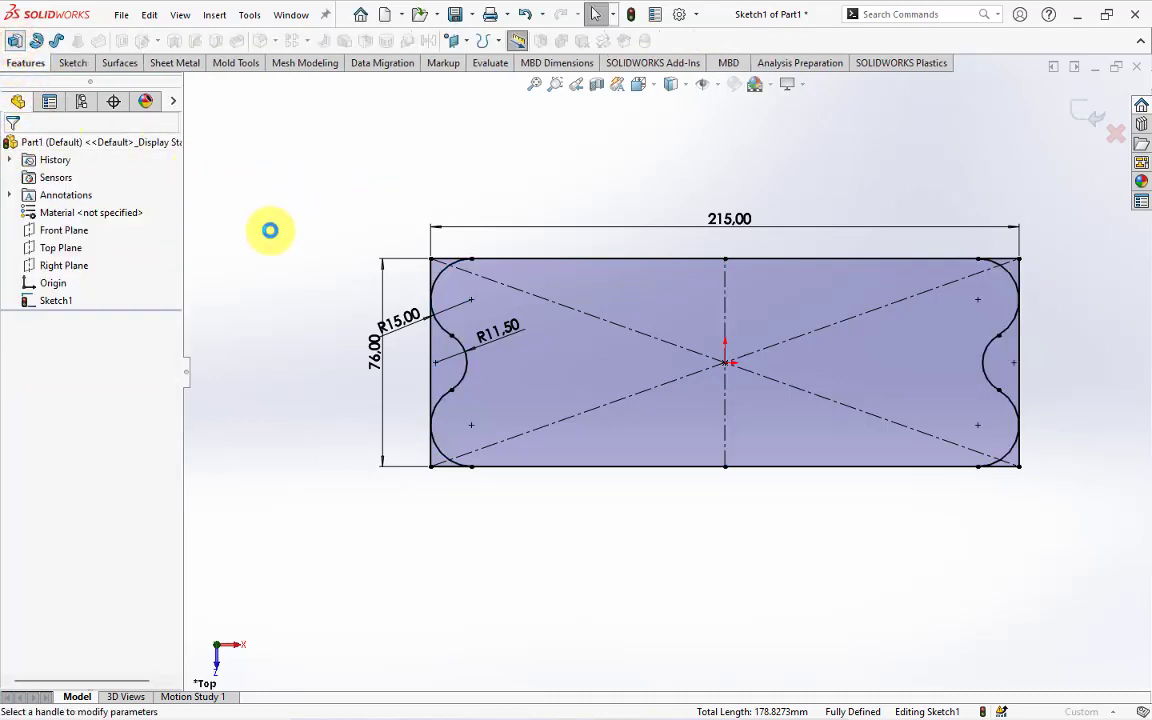
key(e)
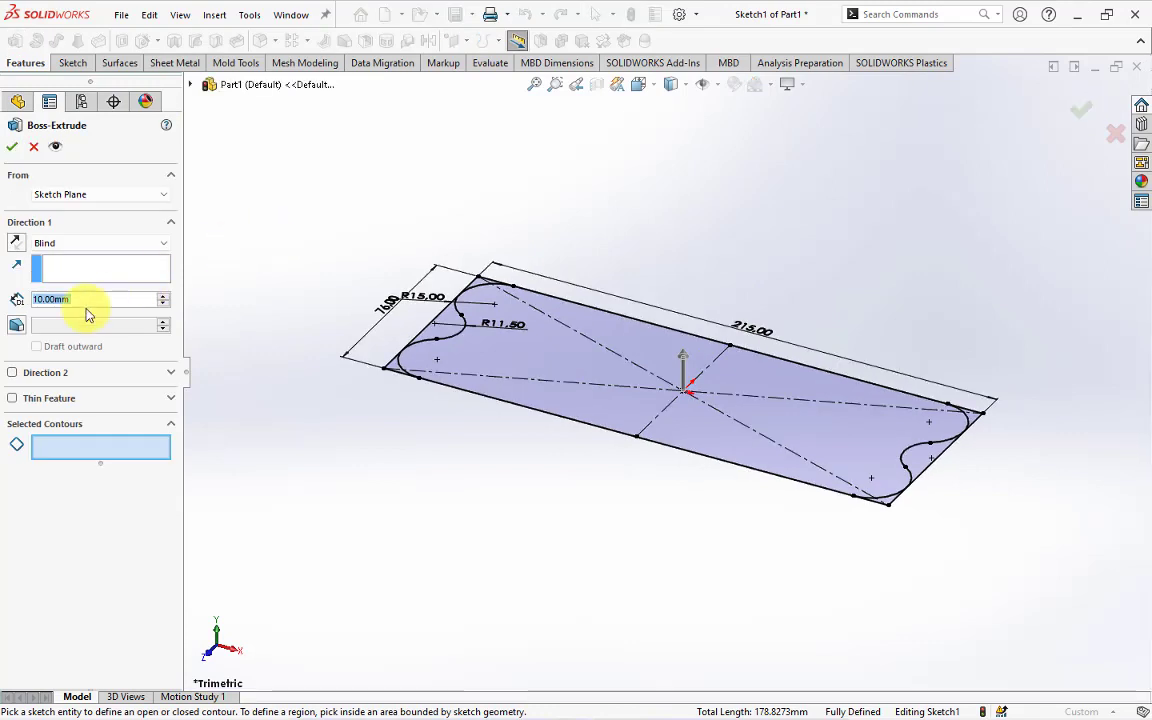
text(17)
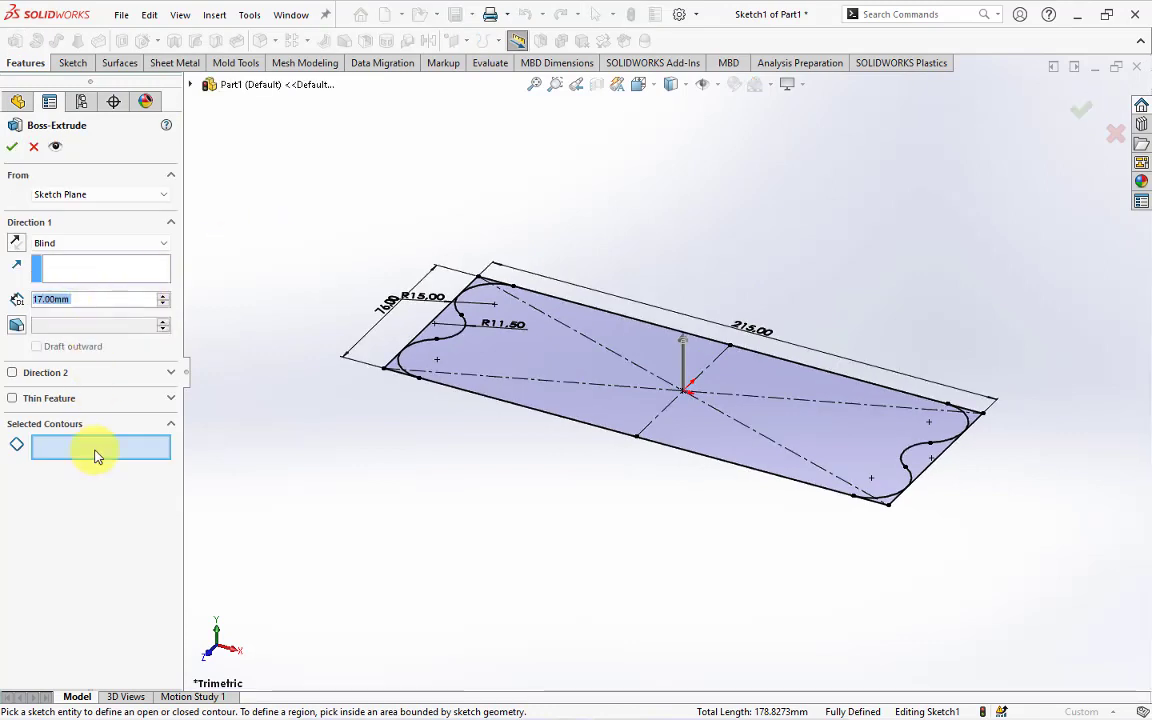
click(505, 360)
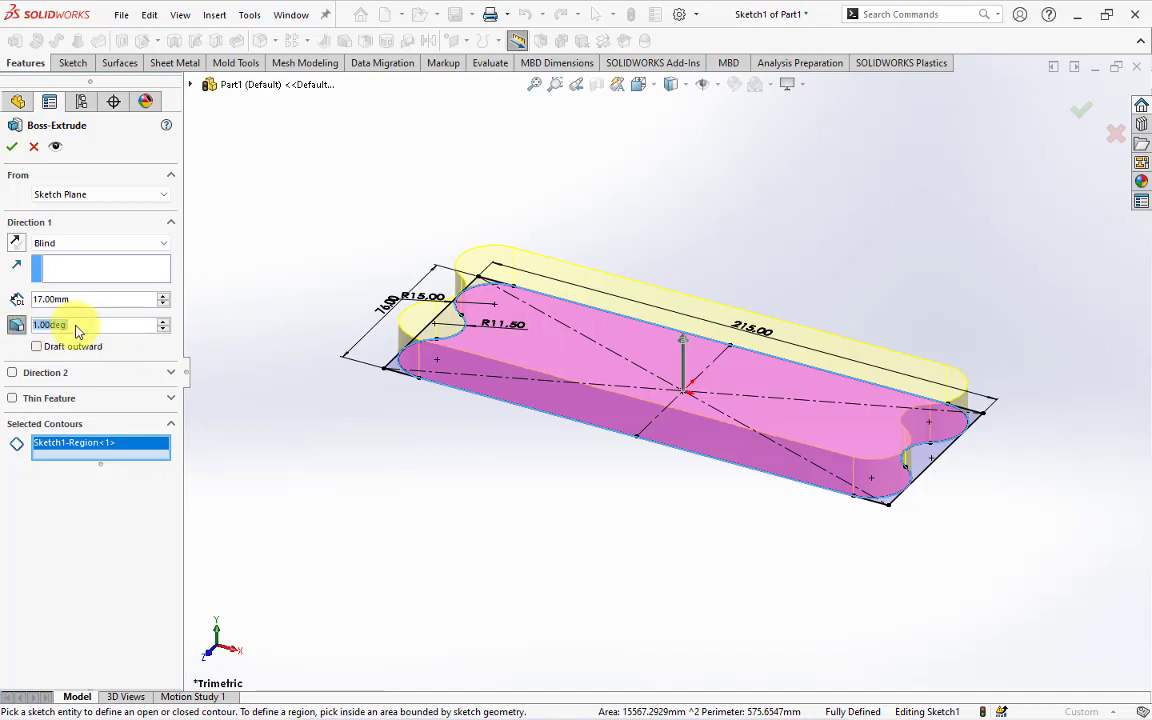
text(3.5)
key(Return)
click(35, 347)
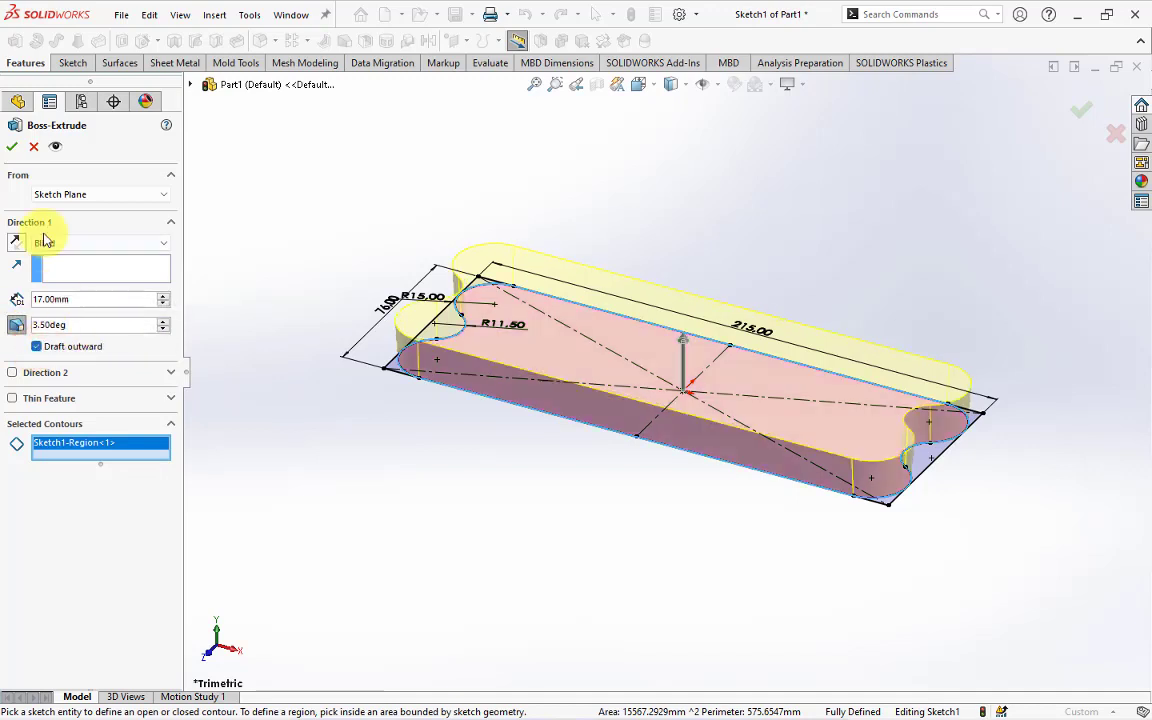
click(12, 147)
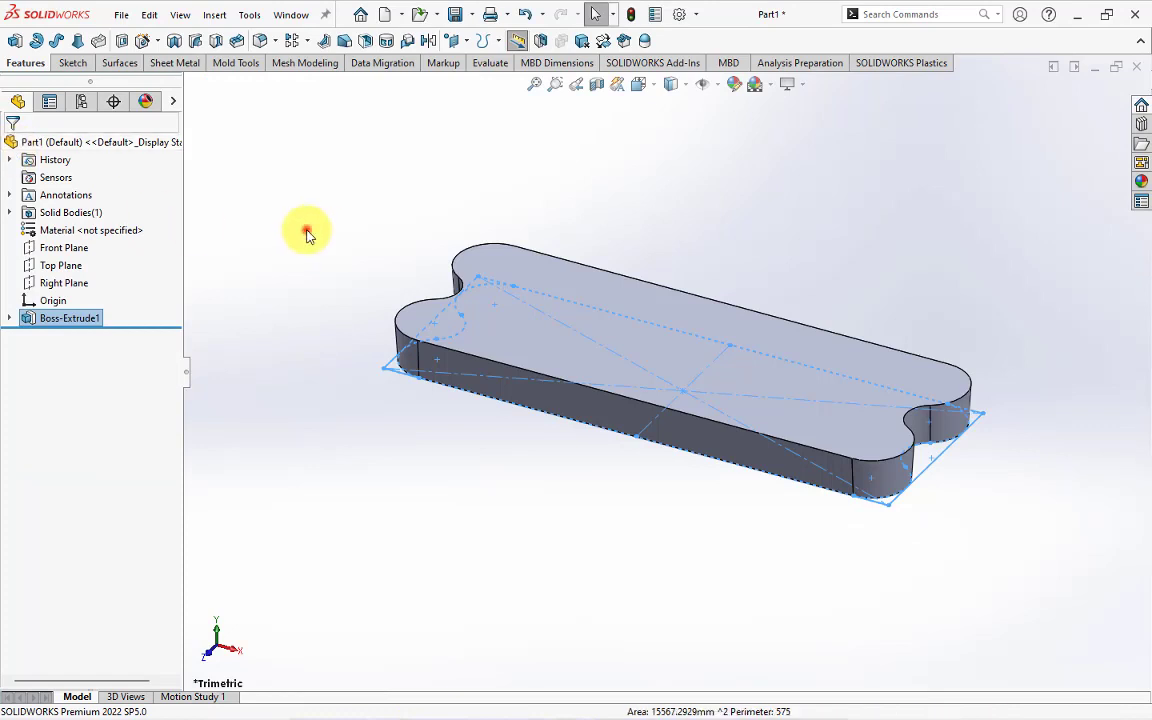
Step: Orbit the plate edge-on and make Sketch1 visible
middle_drag(283, 290, 297, 165)
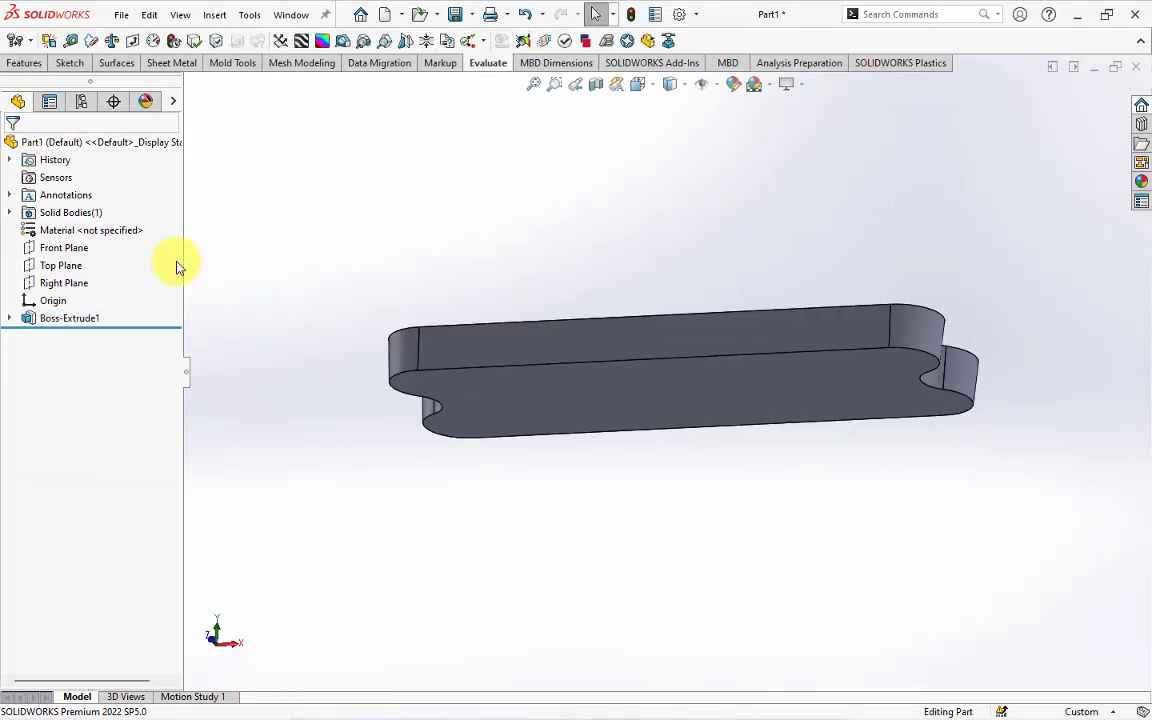
click(11, 318)
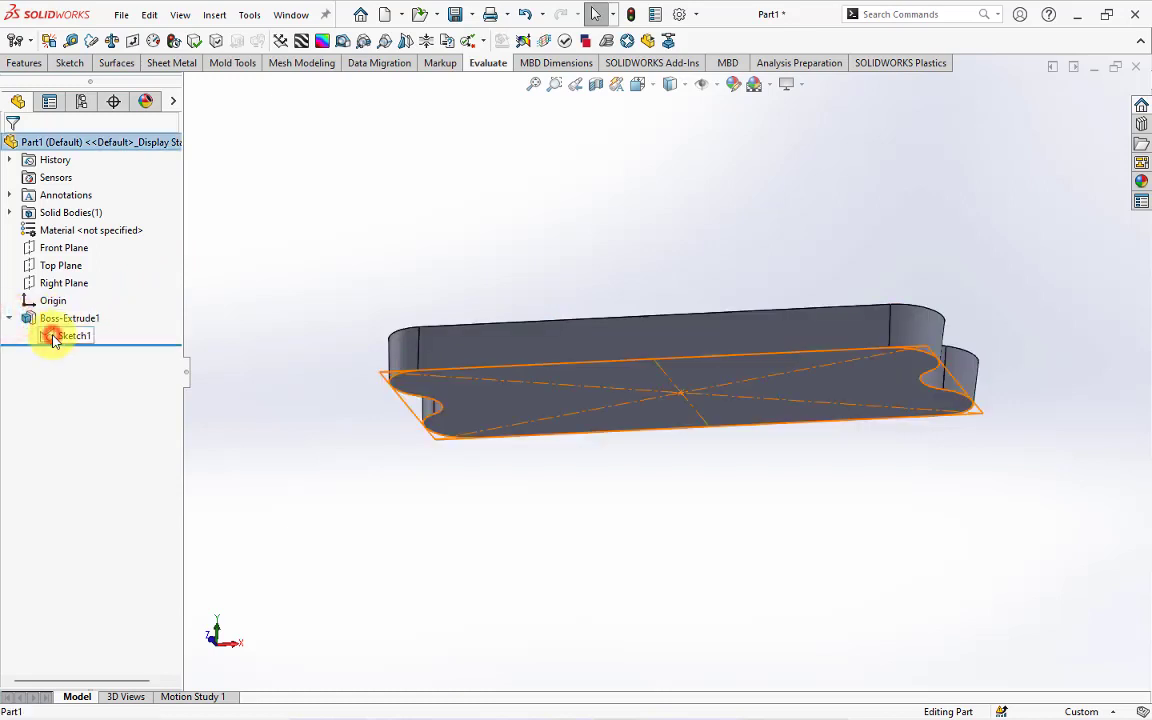
click(48, 335)
click(293, 265)
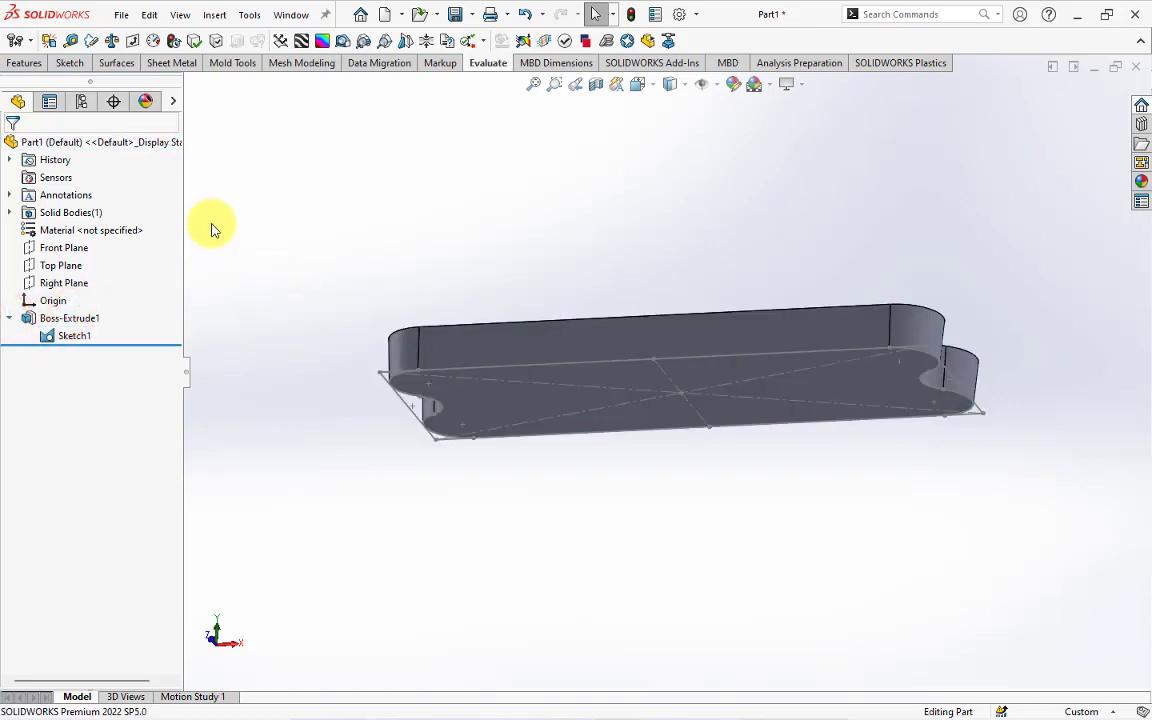
Step: Create Plane1 parallel to the Front Plane through the Sketch1 point at the plate's end
click(20, 64)
click(466, 41)
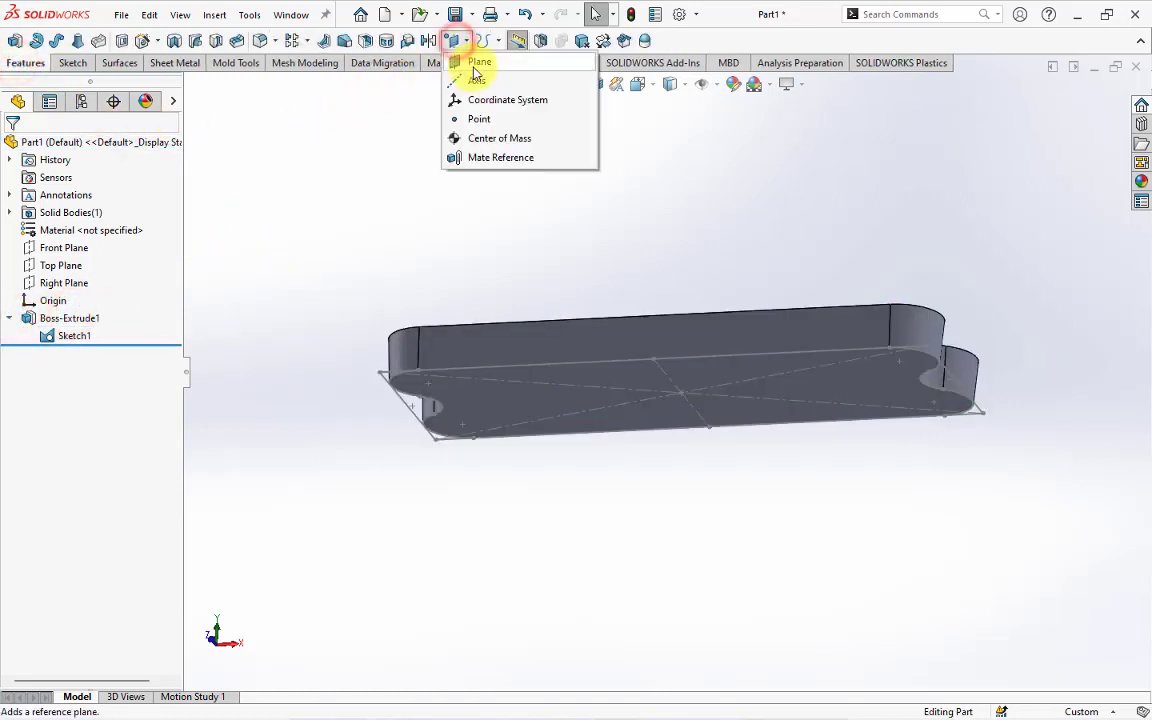
click(474, 57)
click(192, 85)
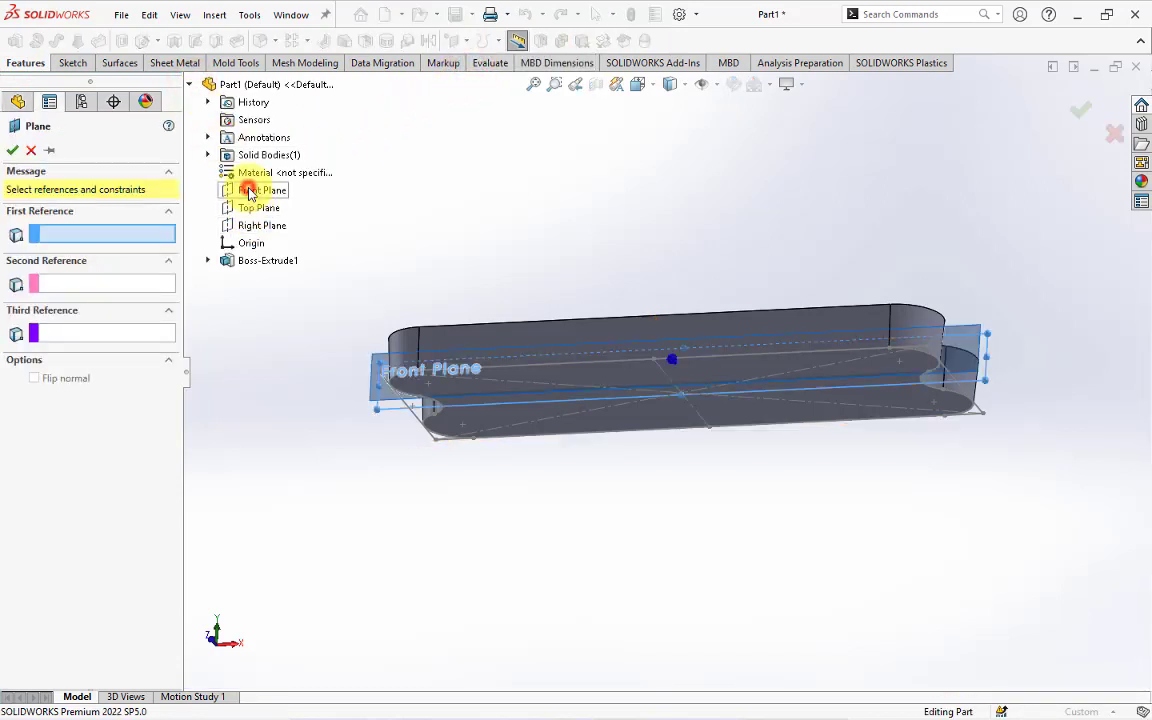
click(250, 191)
mouse_move(401, 278)
middle_down()
mouse_move(440, 437)
mouse_move(472, 373)
mouse_move(481, 290)
mouse_move(450, 380)
middle_up()
click(472, 377)
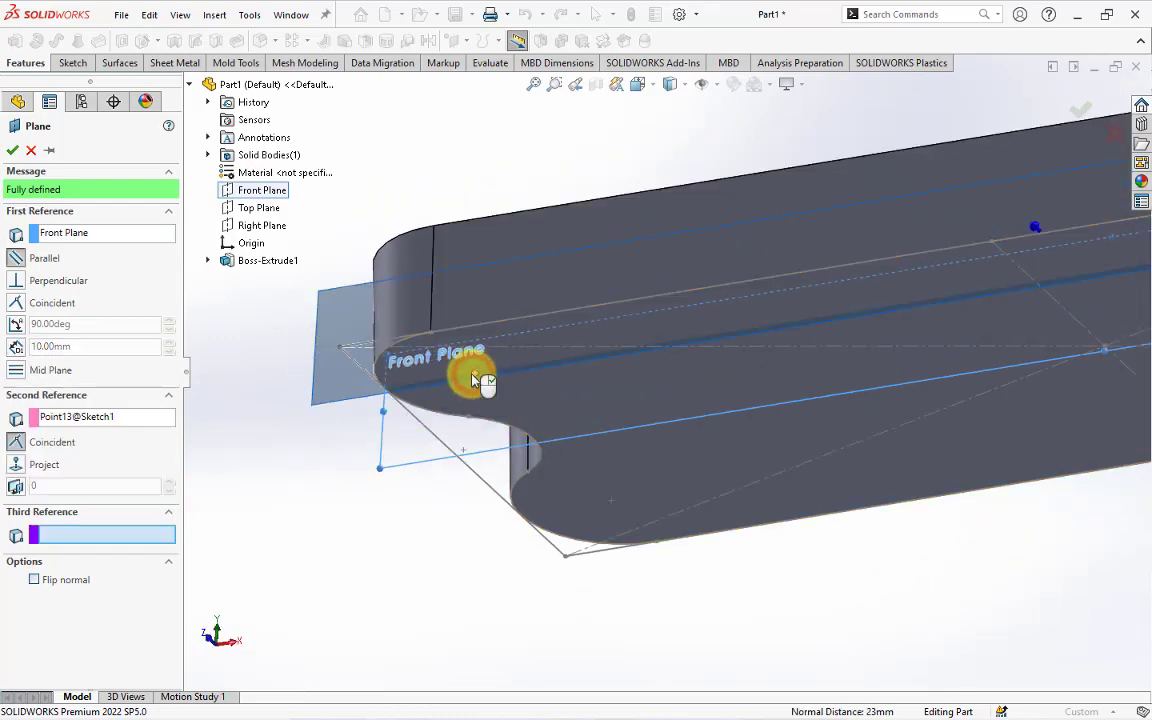
click(12, 150)
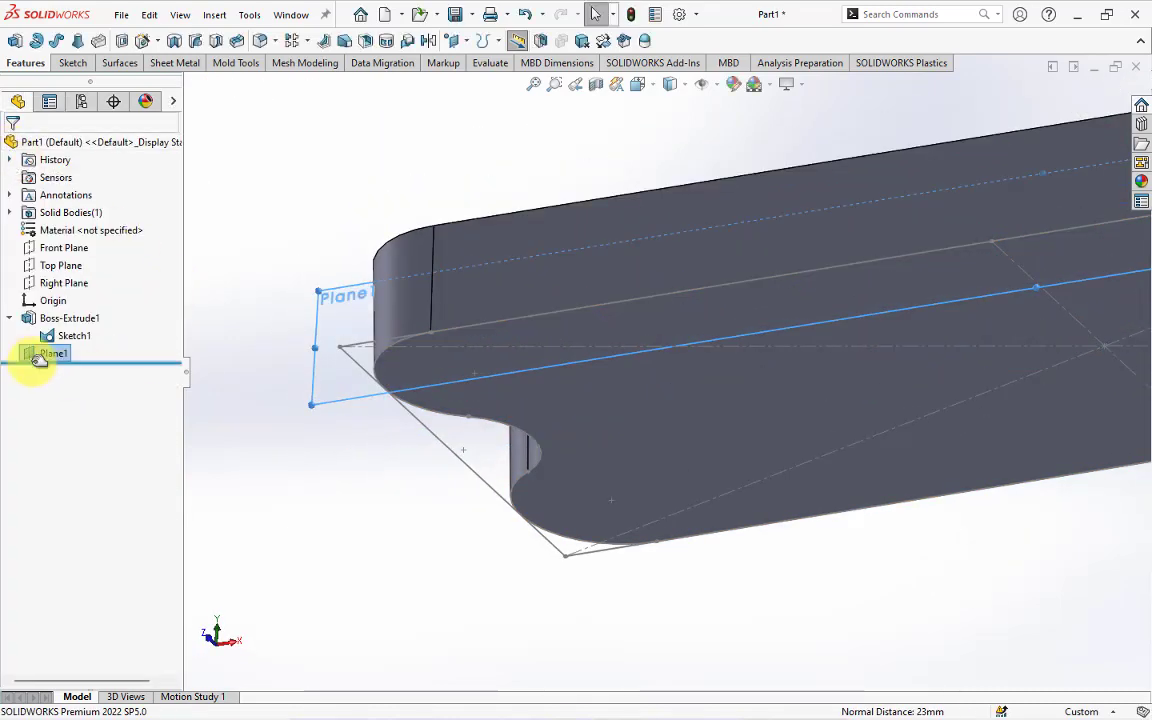
click(38, 358)
Step: Start a sketch on Plane1 with a horizontal line at the plate edge and a vertical line below
click(36, 333)
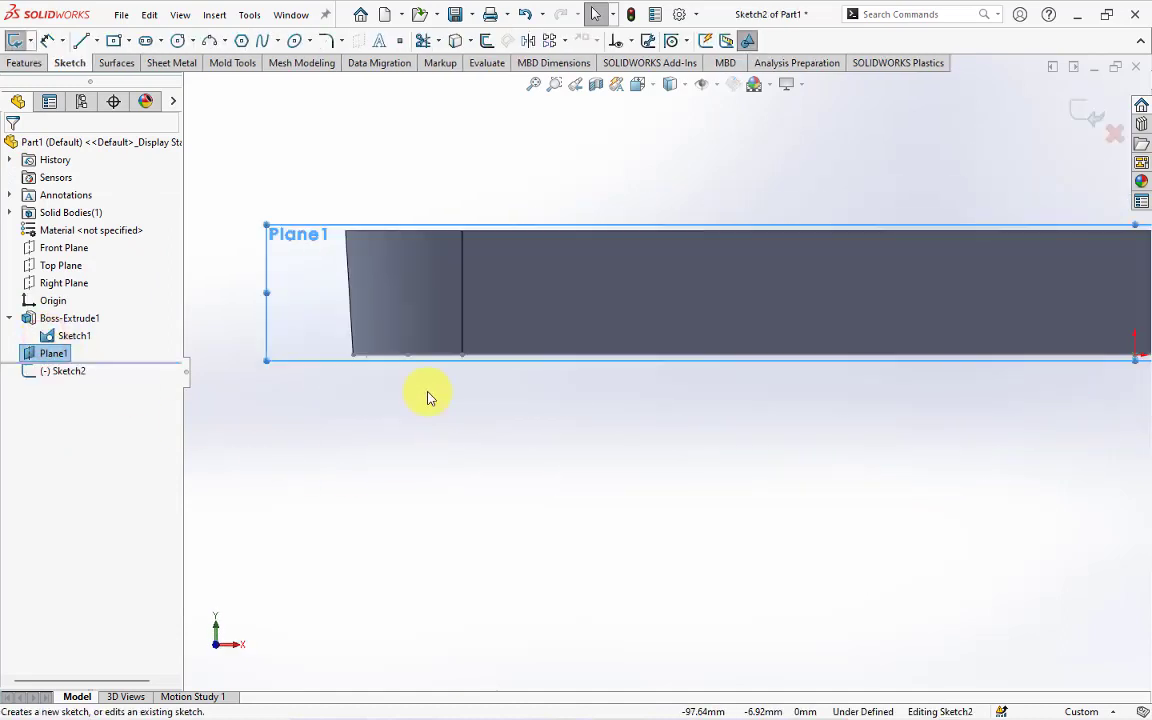
mouse_move(427, 397)
middle_down()
mouse_move(466, 380)
mouse_move(460, 360)
middle_up()
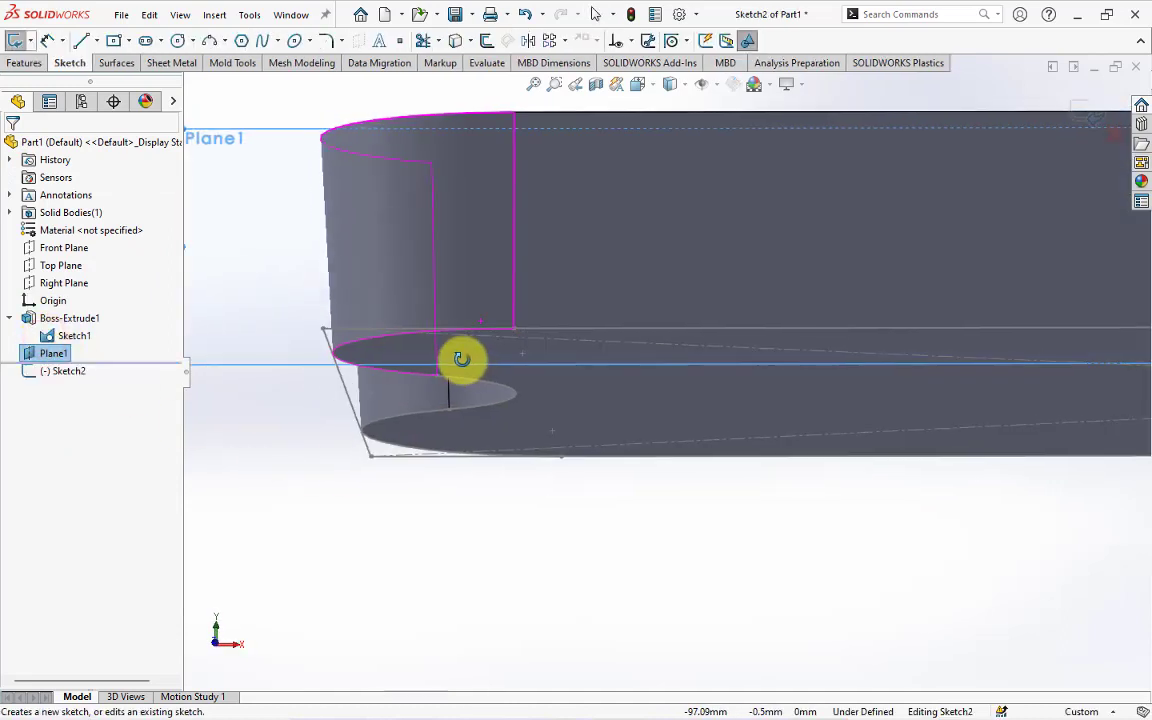
click(82, 41)
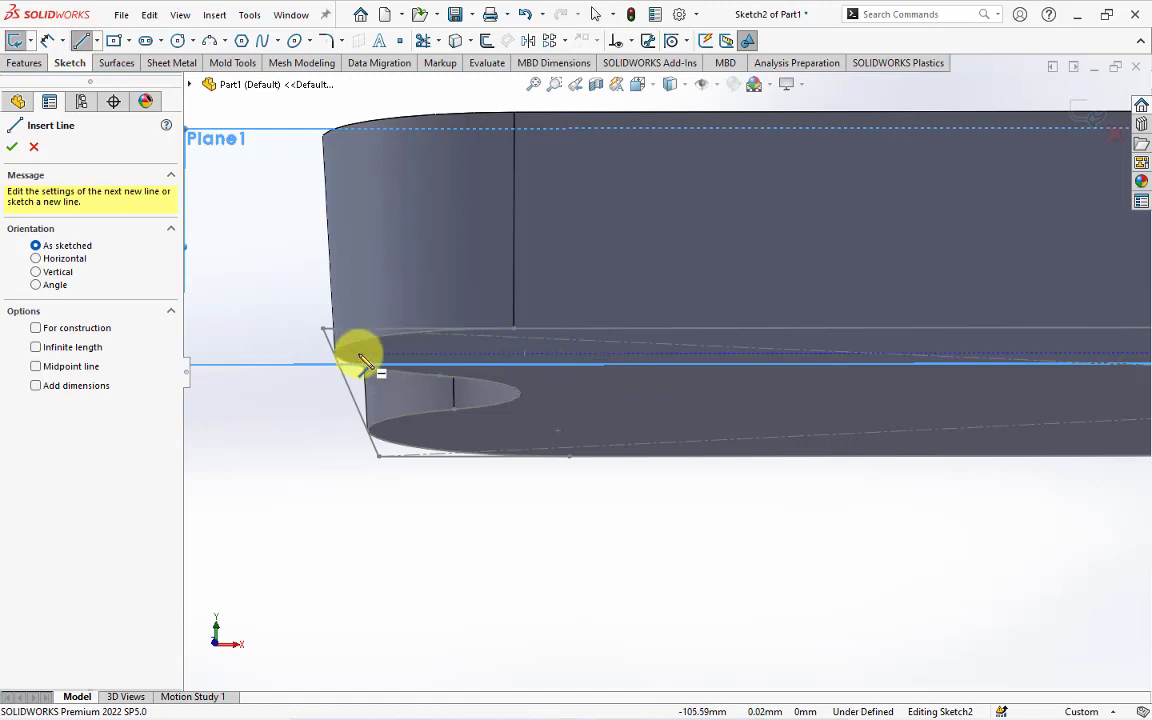
click(357, 353)
click(524, 353)
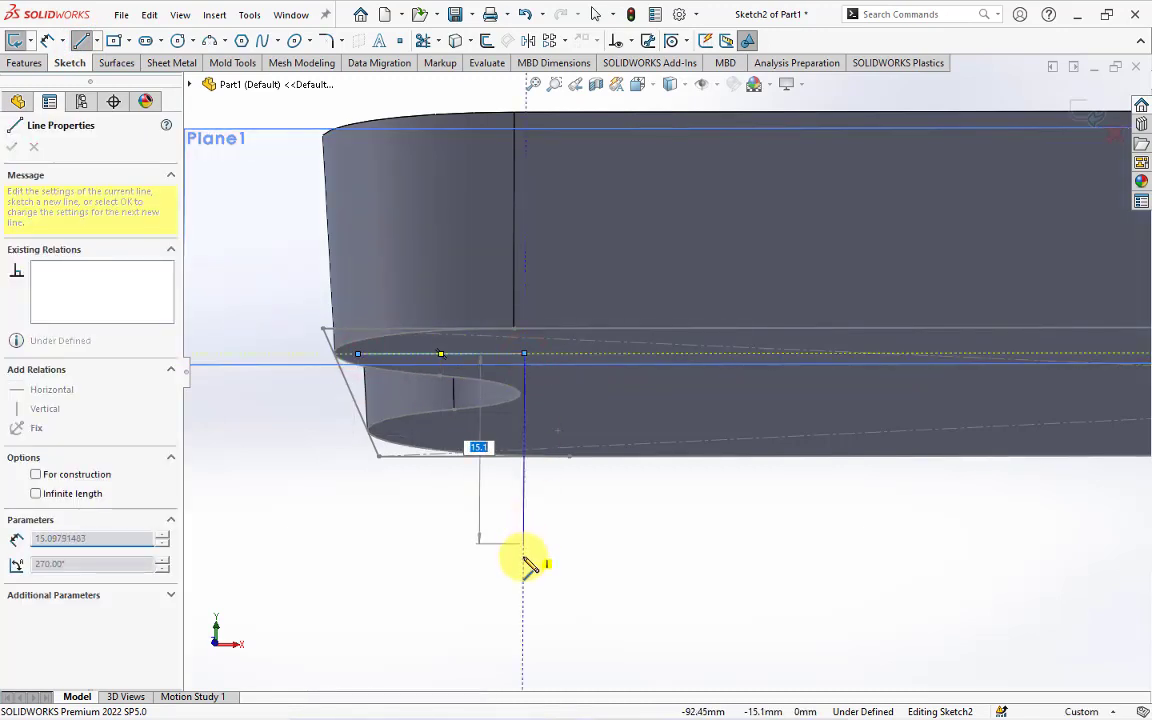
click(523, 567)
right_click(522, 570)
click(562, 523)
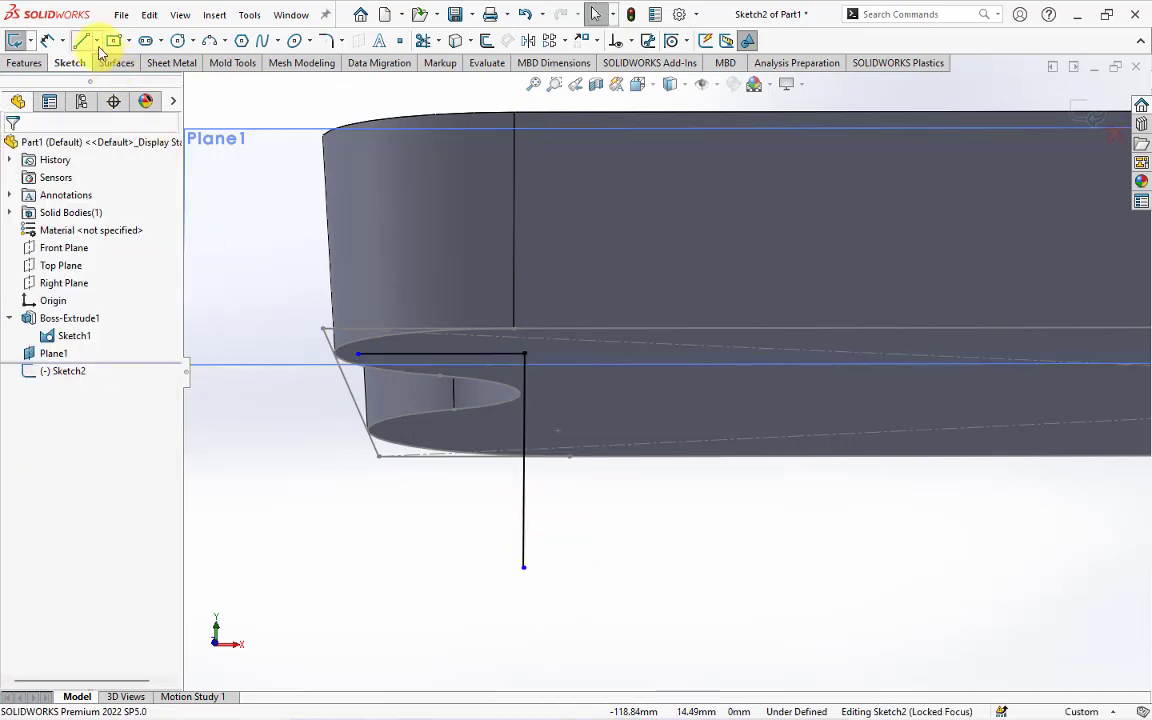
Step: Draw a 3-point arc closing the profile to the vertical line's bottom
click(209, 40)
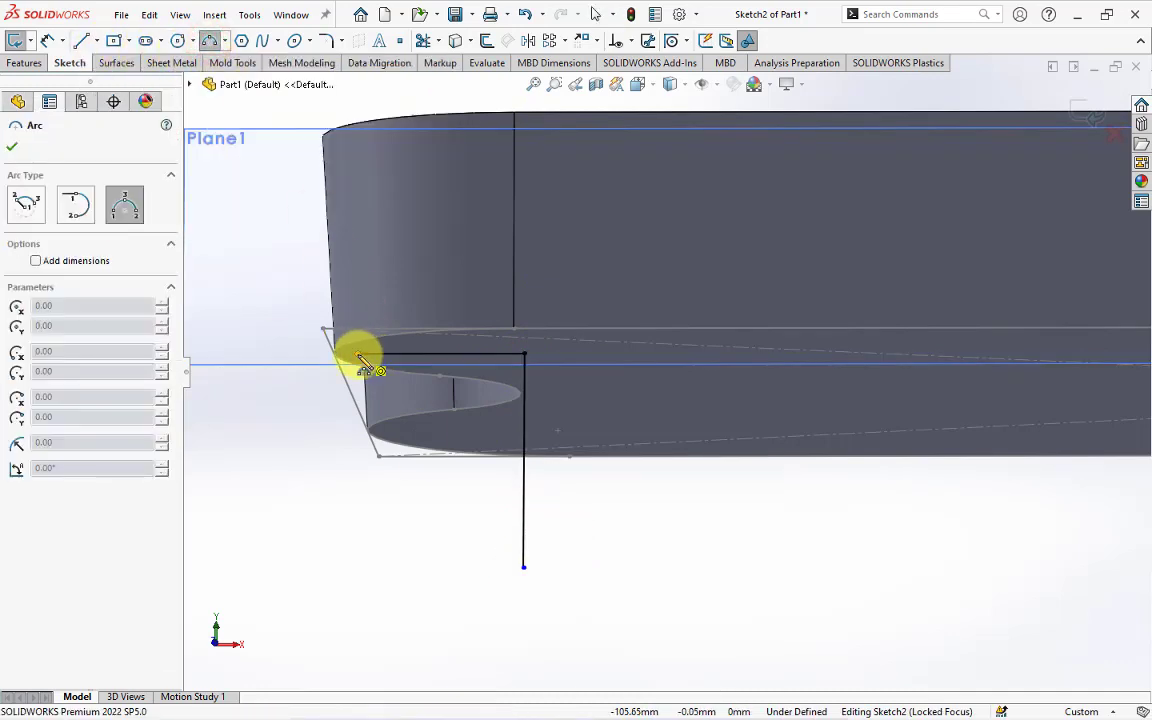
click(427, 525)
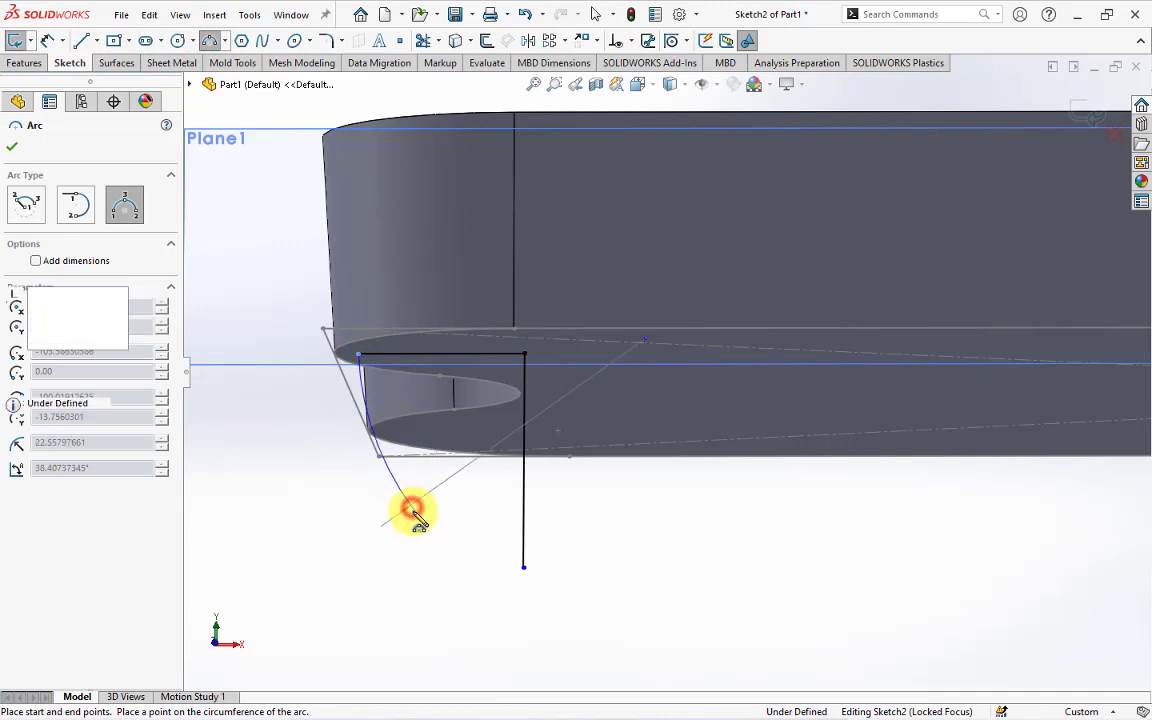
click(524, 568)
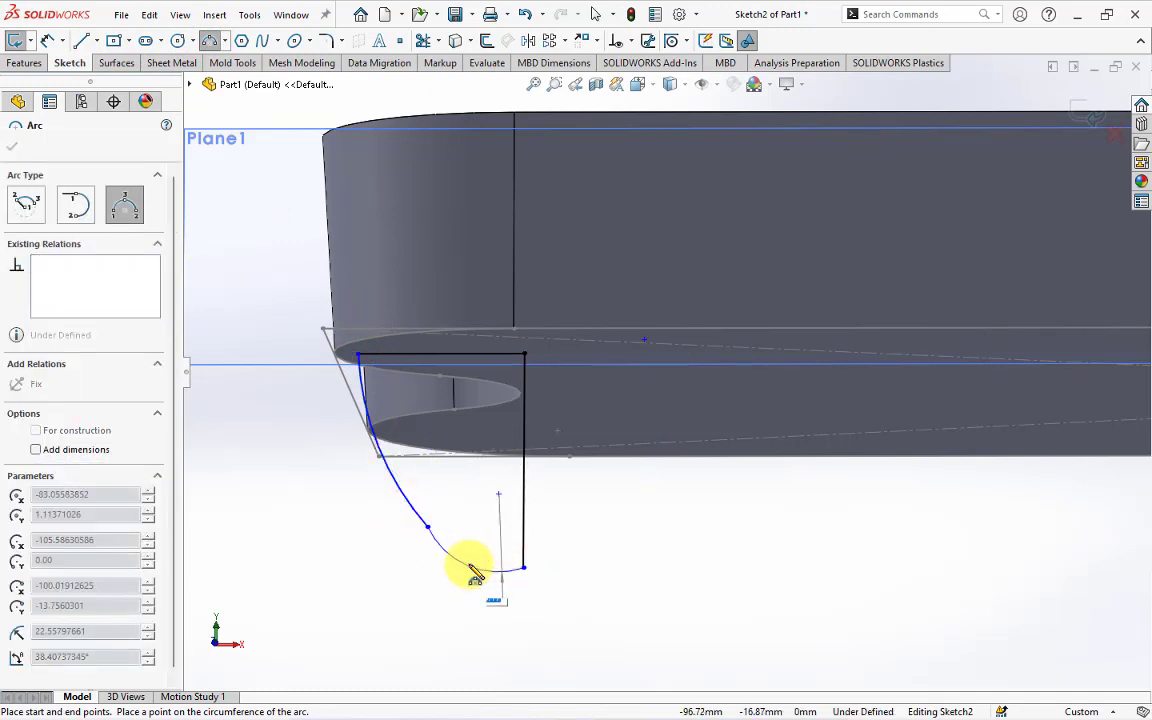
click(471, 561)
right_click(466, 556)
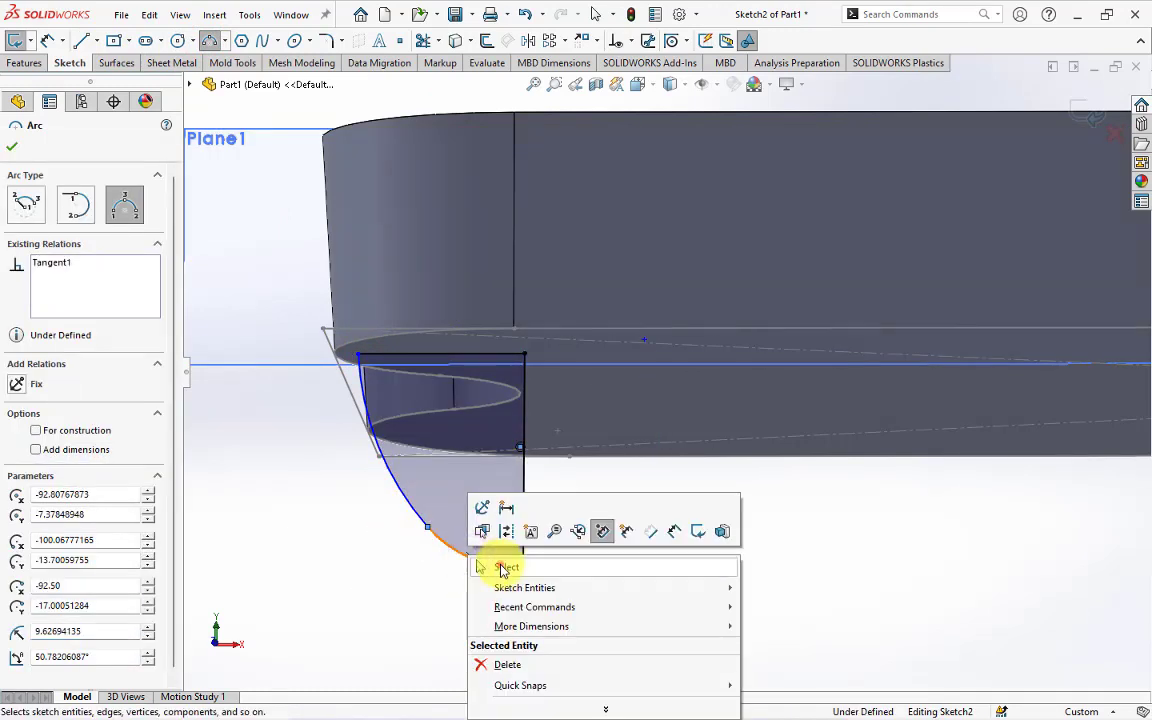
click(506, 569)
Step: Draw a vertical line rising from the profile's top-left corner
click(97, 47)
click(103, 75)
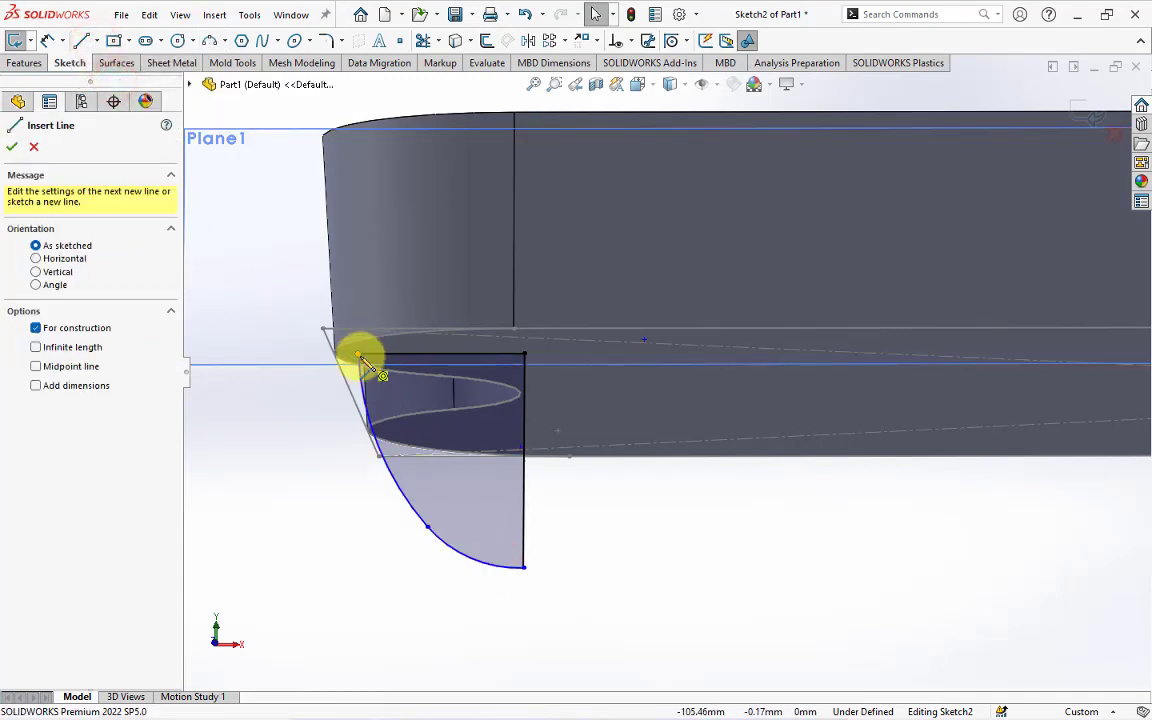
click(358, 355)
click(360, 223)
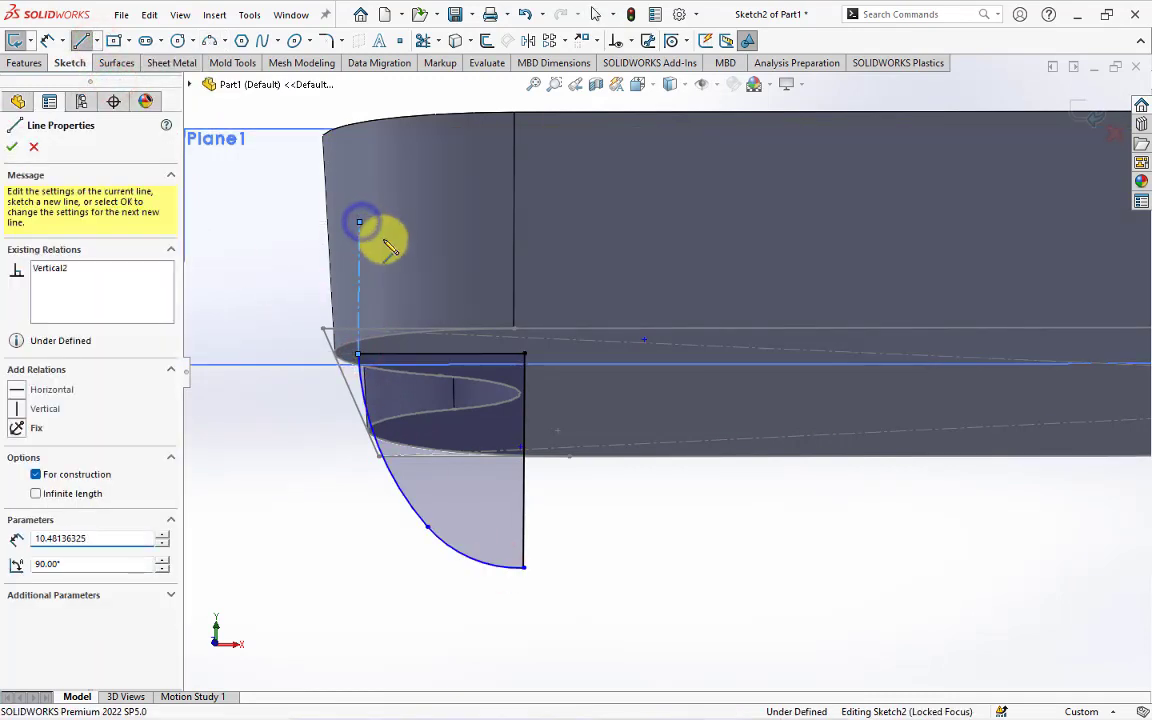
key(Escape)
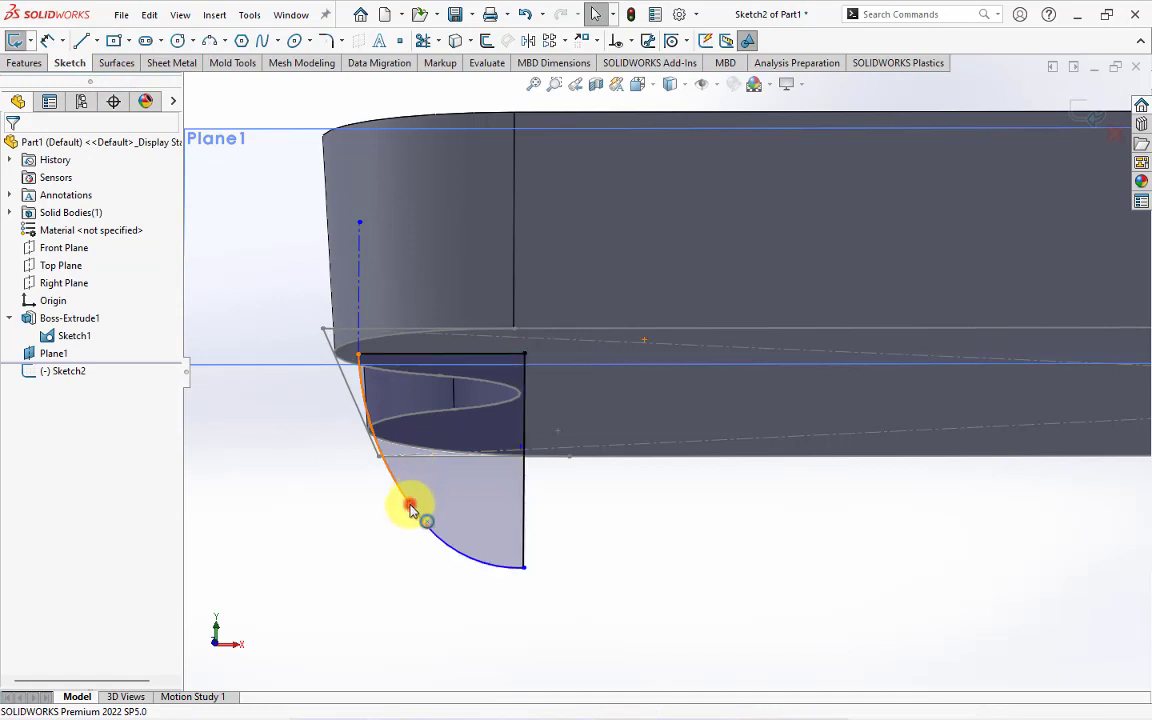
Step: Make the profile arcs tangent to each other and the vertical line tangent to the curve
click(414, 506)
ctrl+click(446, 546)
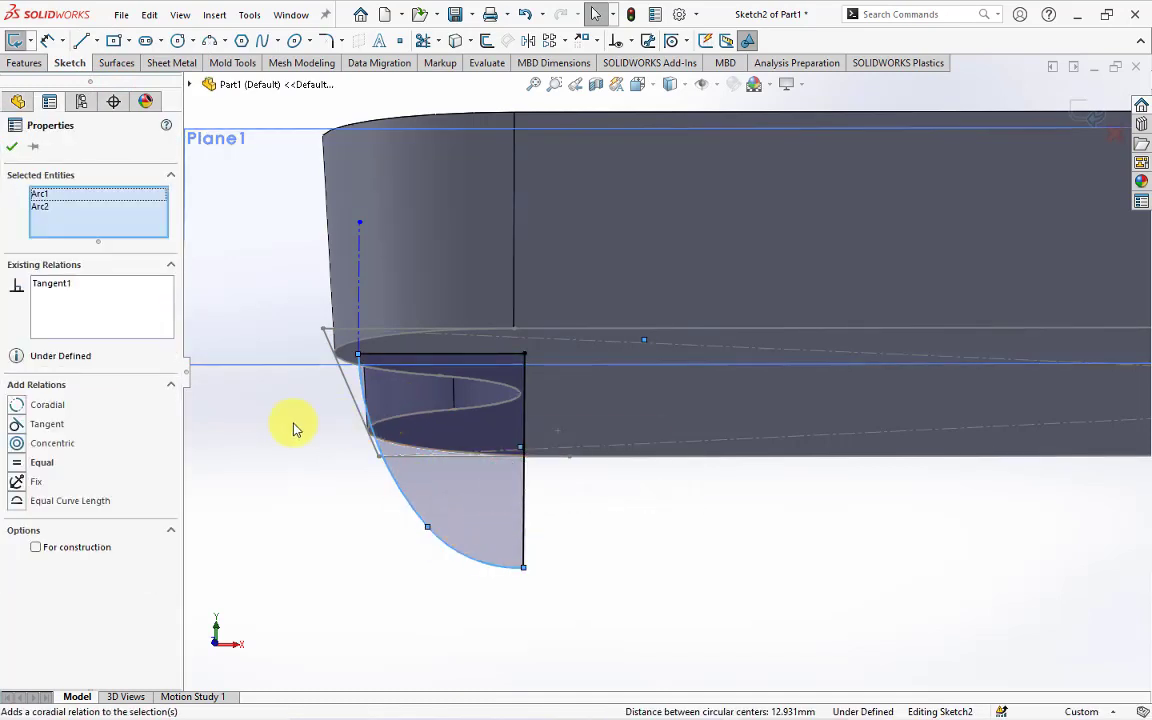
click(360, 312)
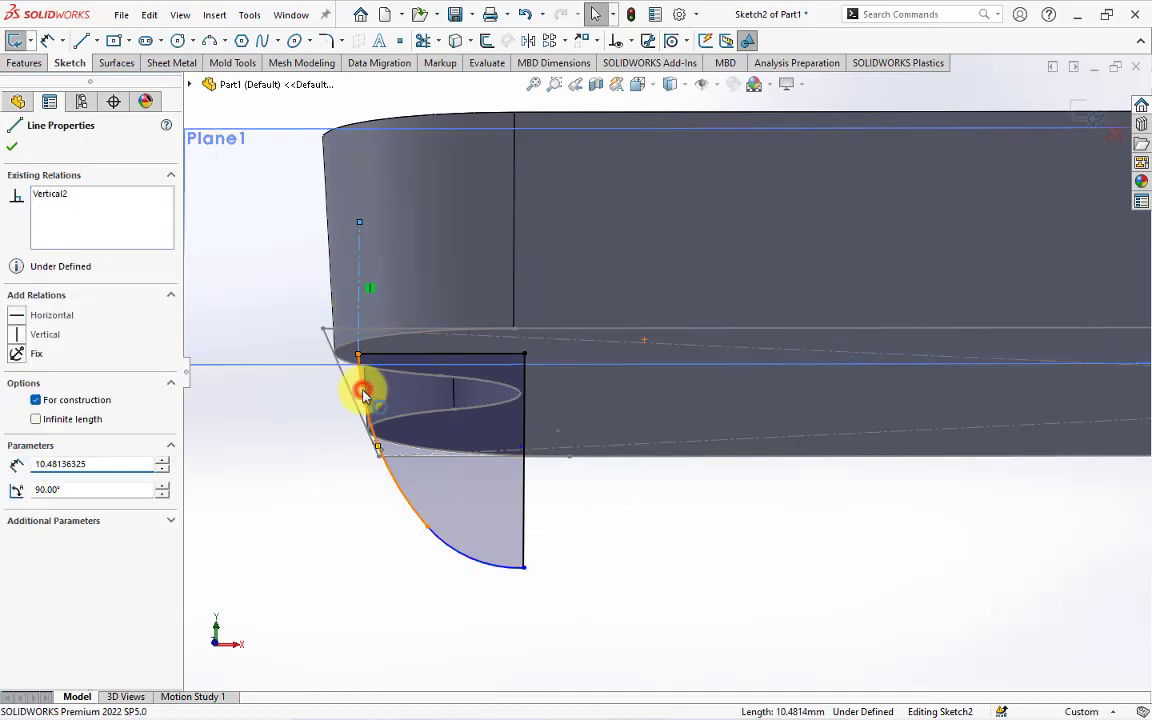
click(363, 394)
ctrl+click(362, 325)
click(406, 325)
click(287, 495)
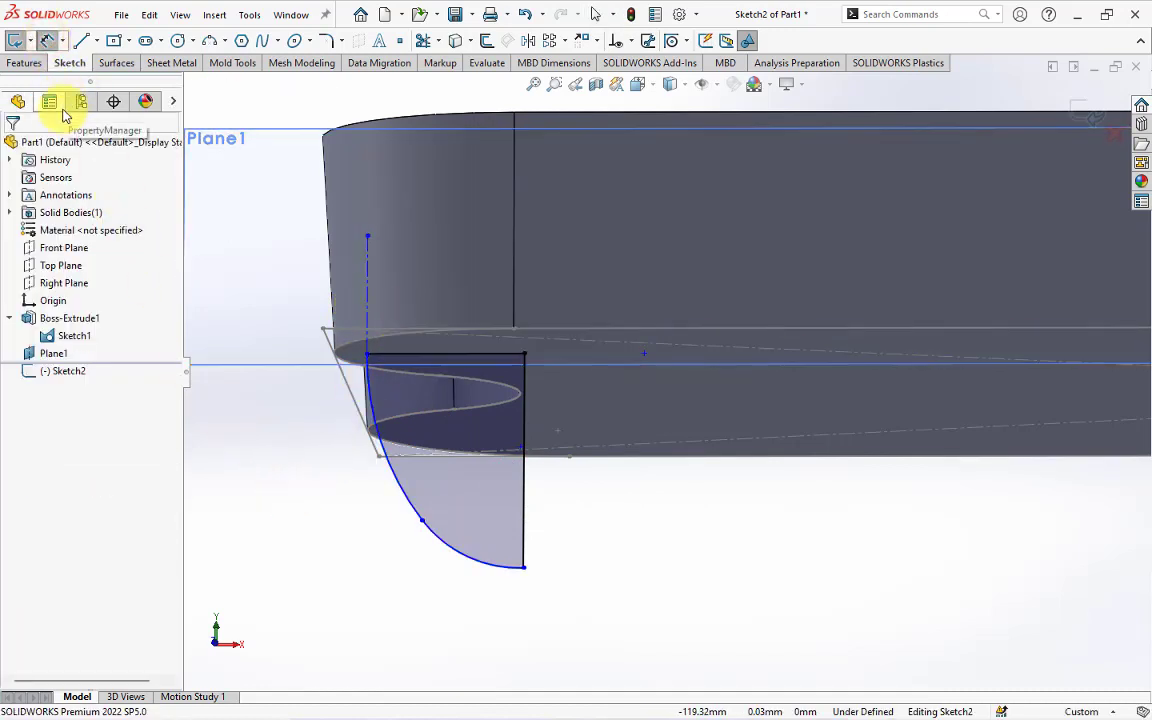
Step: Dimension the profile: right edge 17.60, width 13.00, arc radius R10.00
click(522, 527)
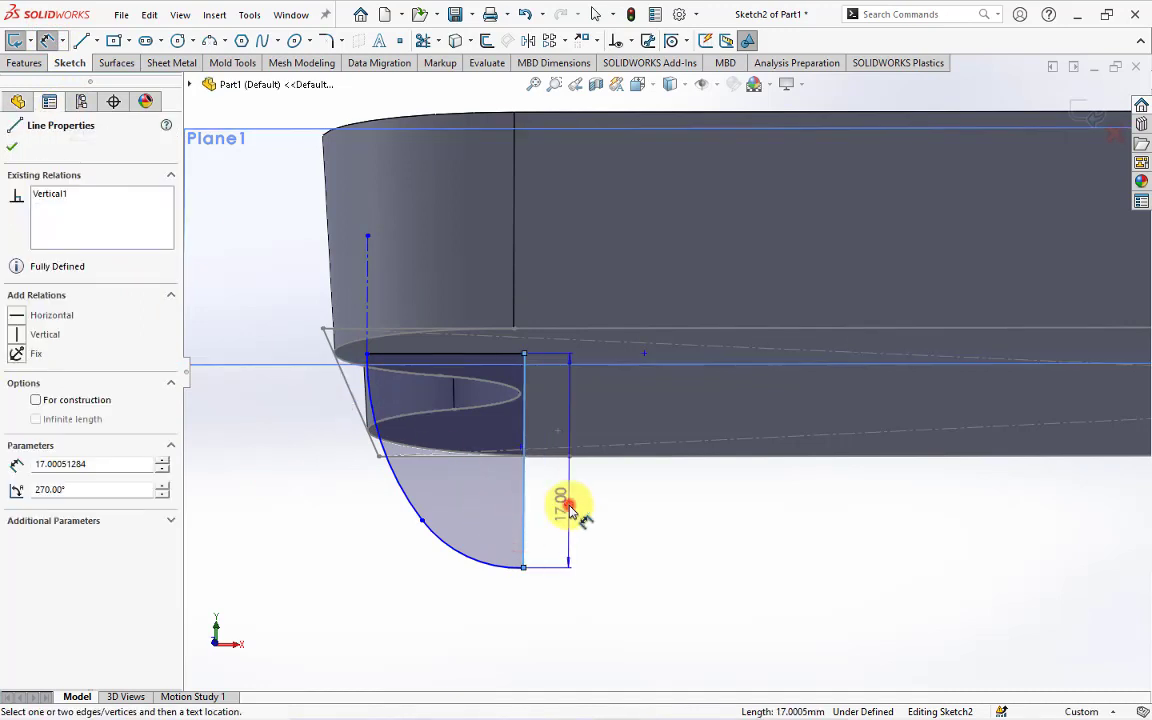
click(568, 514)
text(17.6)
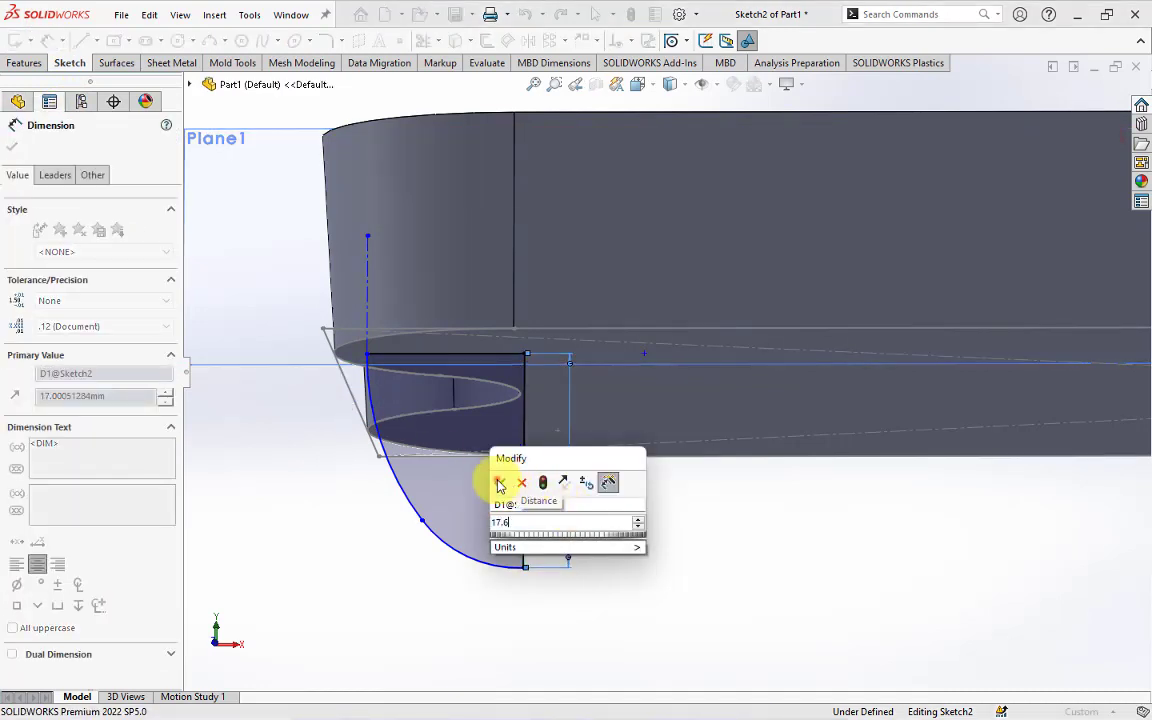
click(499, 484)
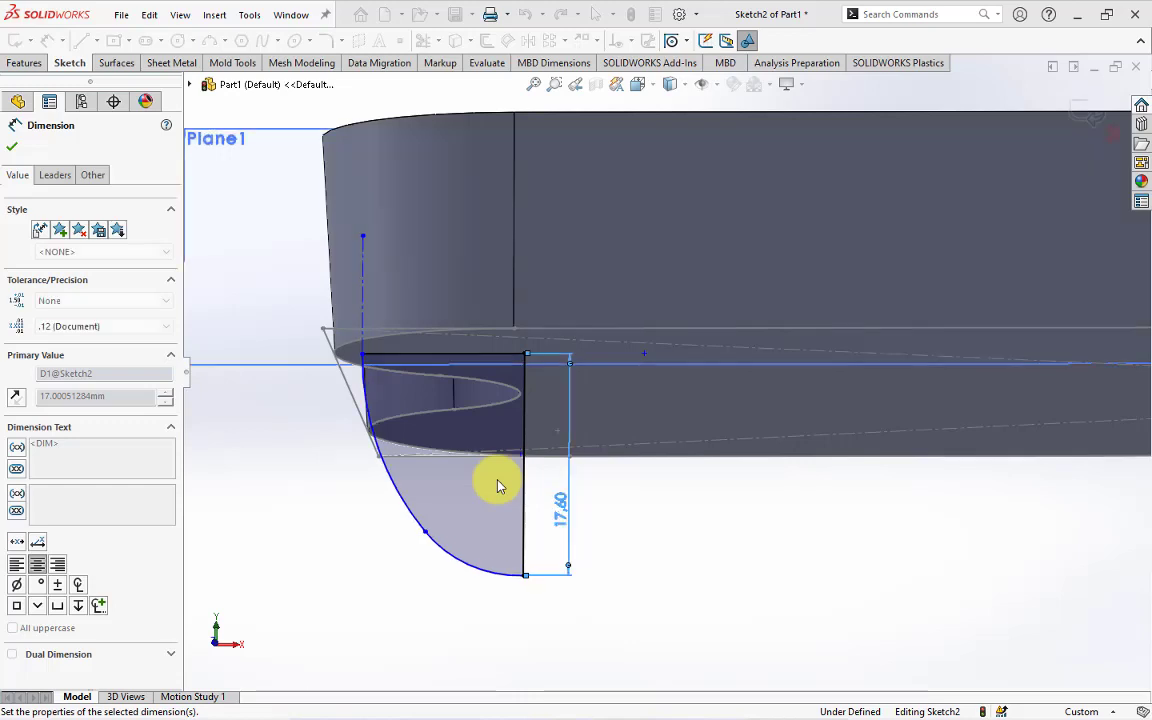
click(523, 400)
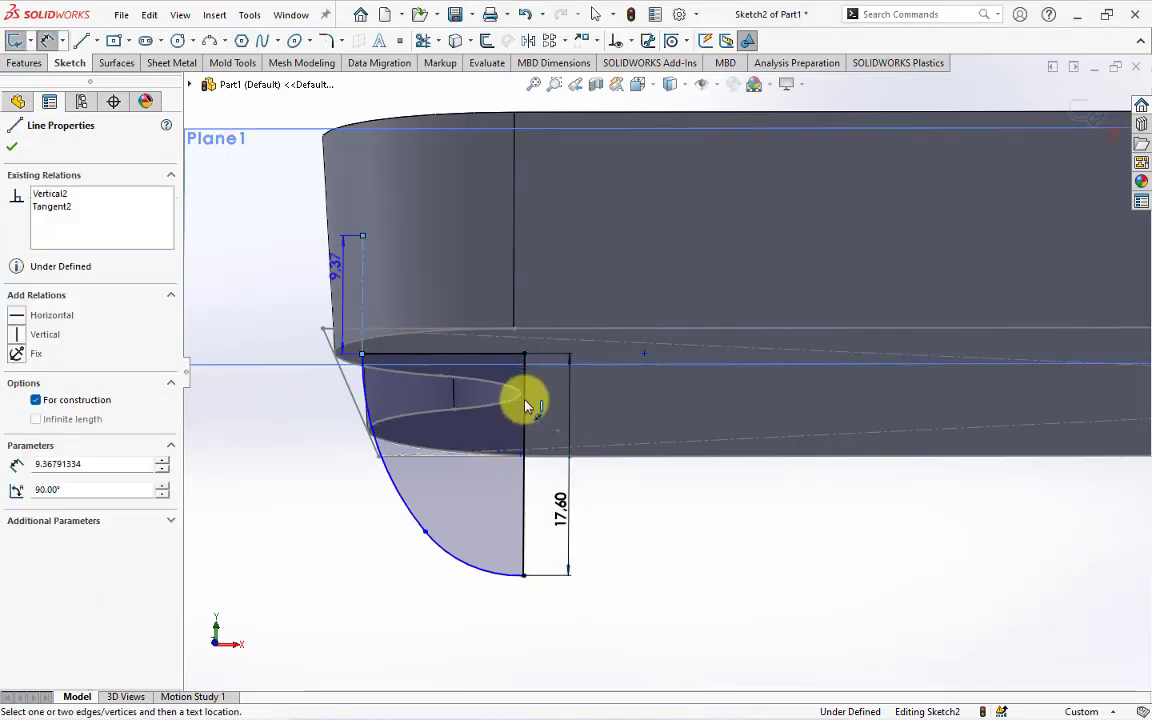
click(458, 284)
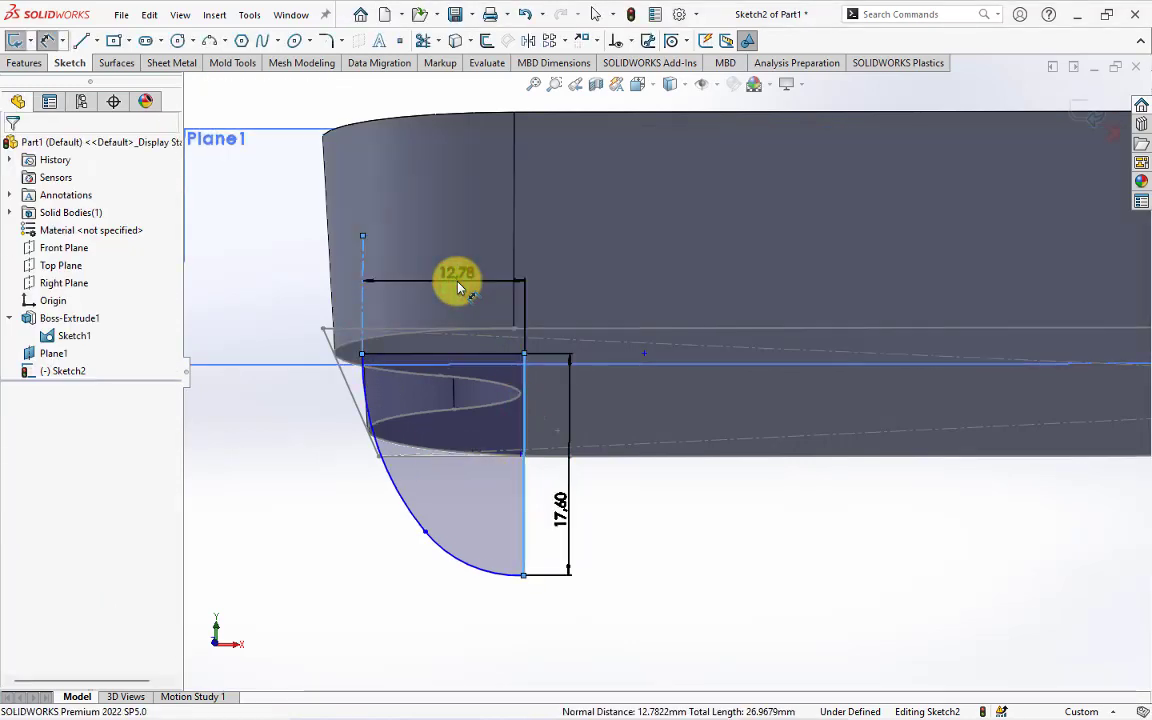
text(13)
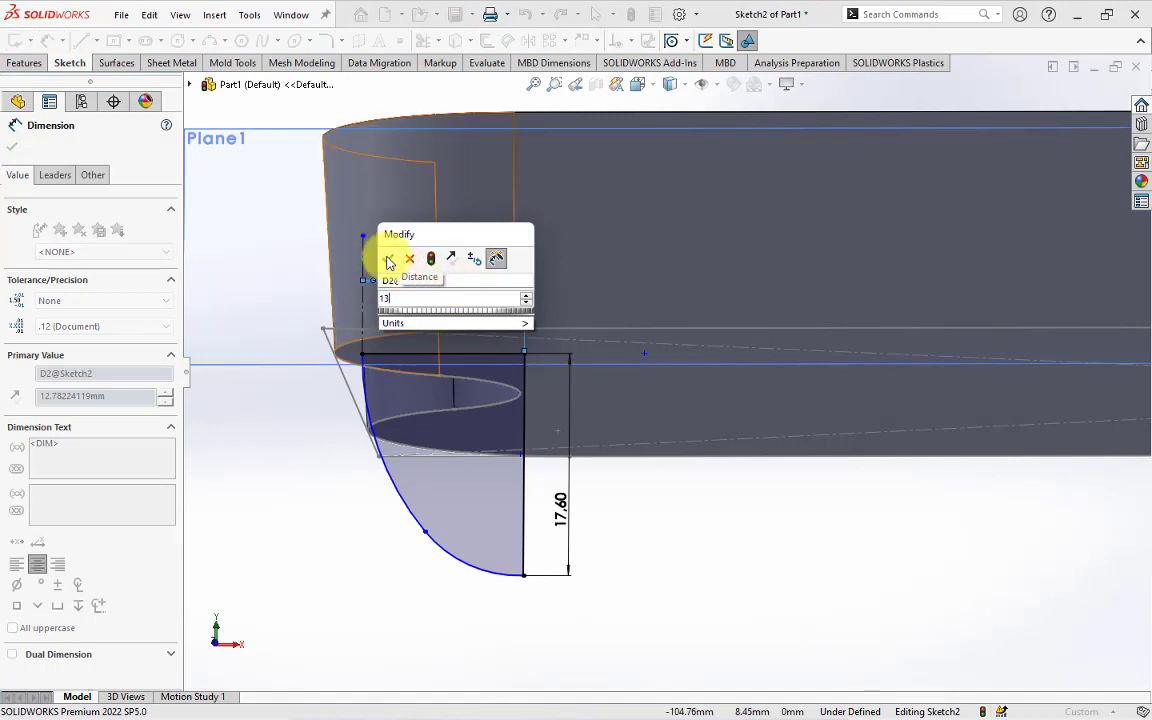
click(389, 261)
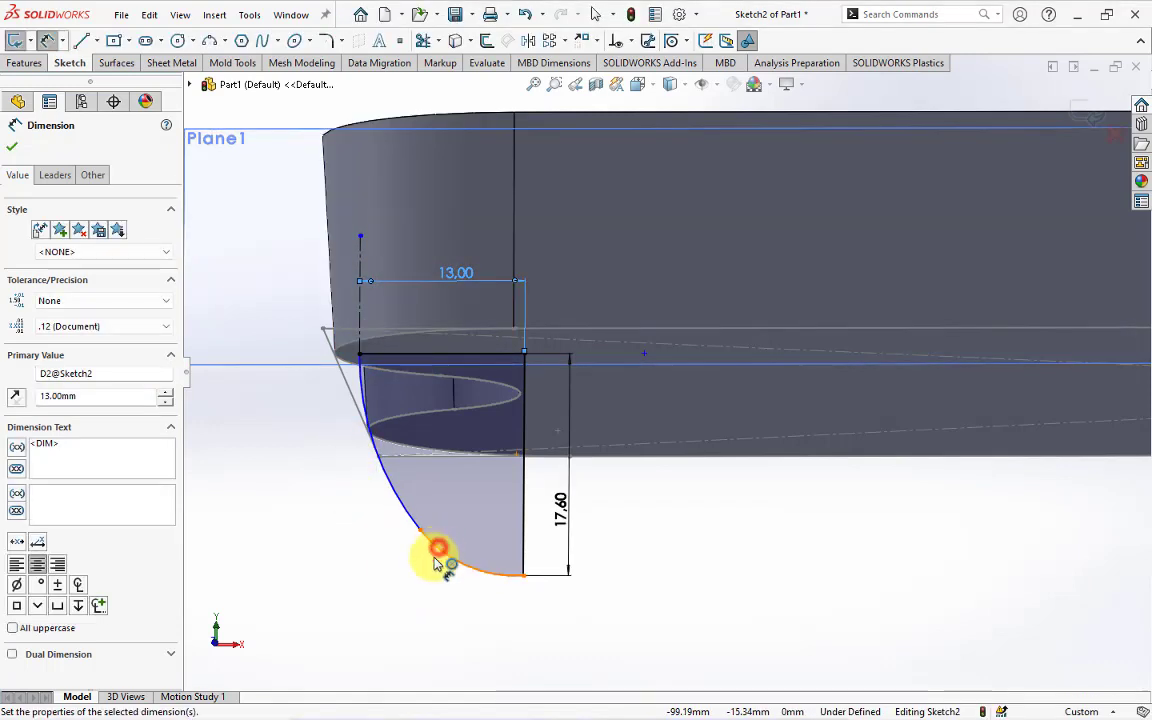
click(438, 548)
click(398, 608)
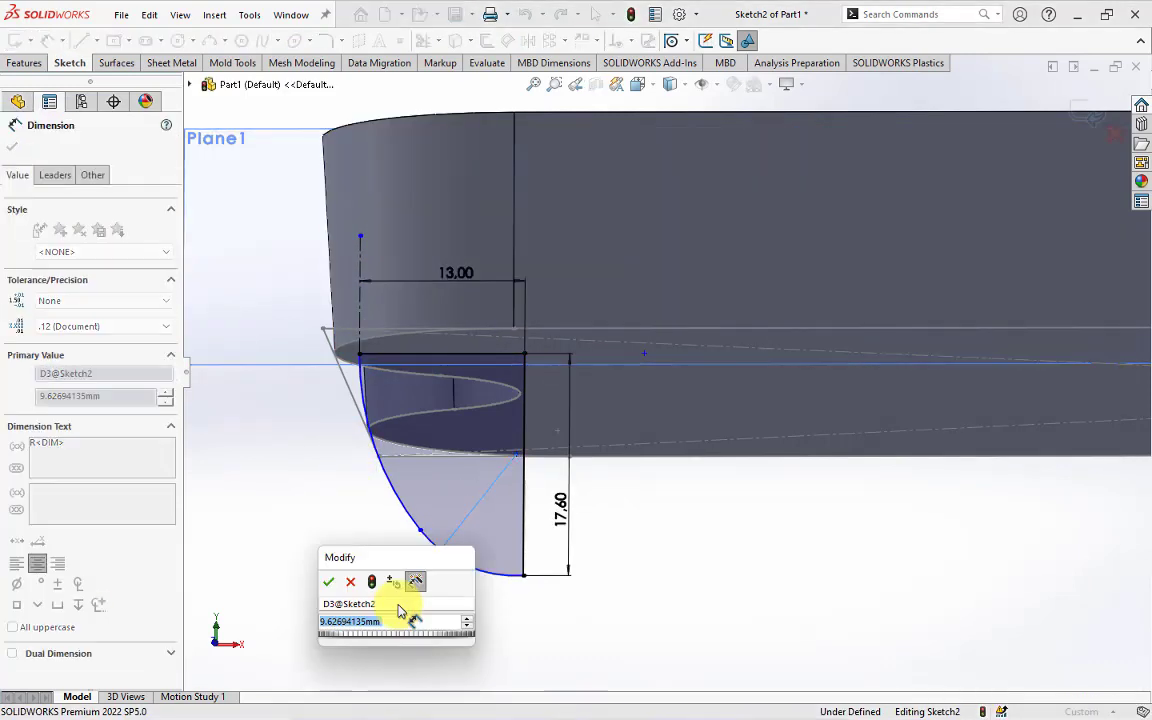
text(10)
click(331, 582)
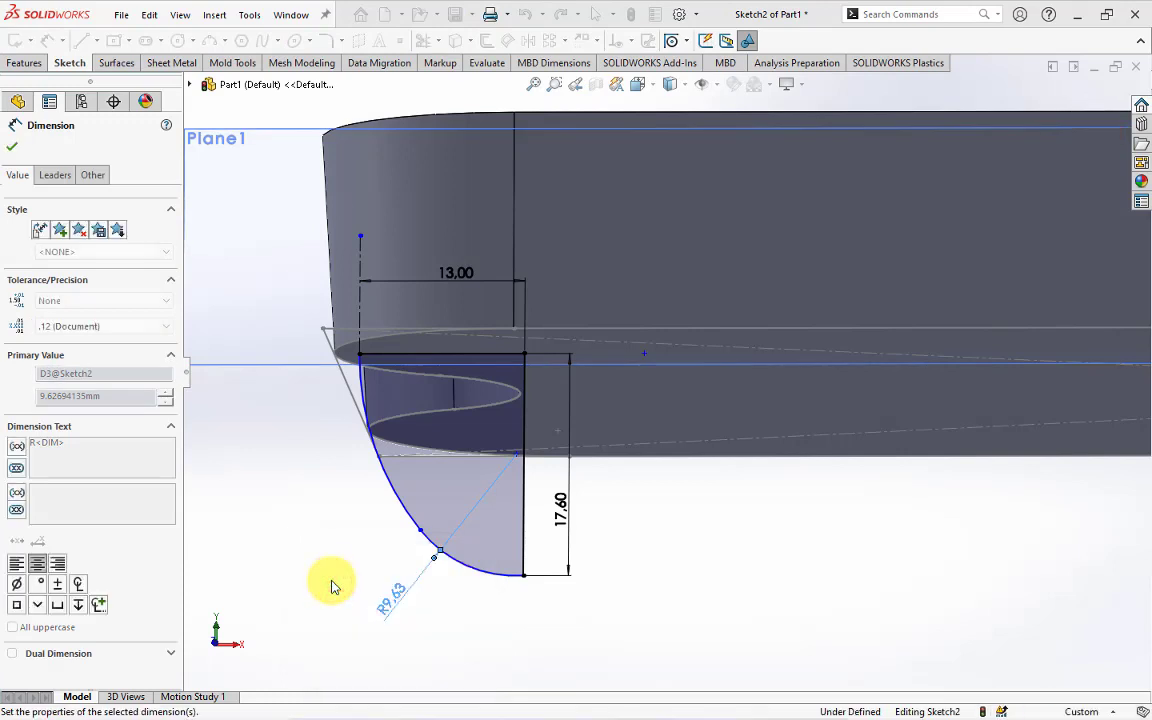
click(300, 541)
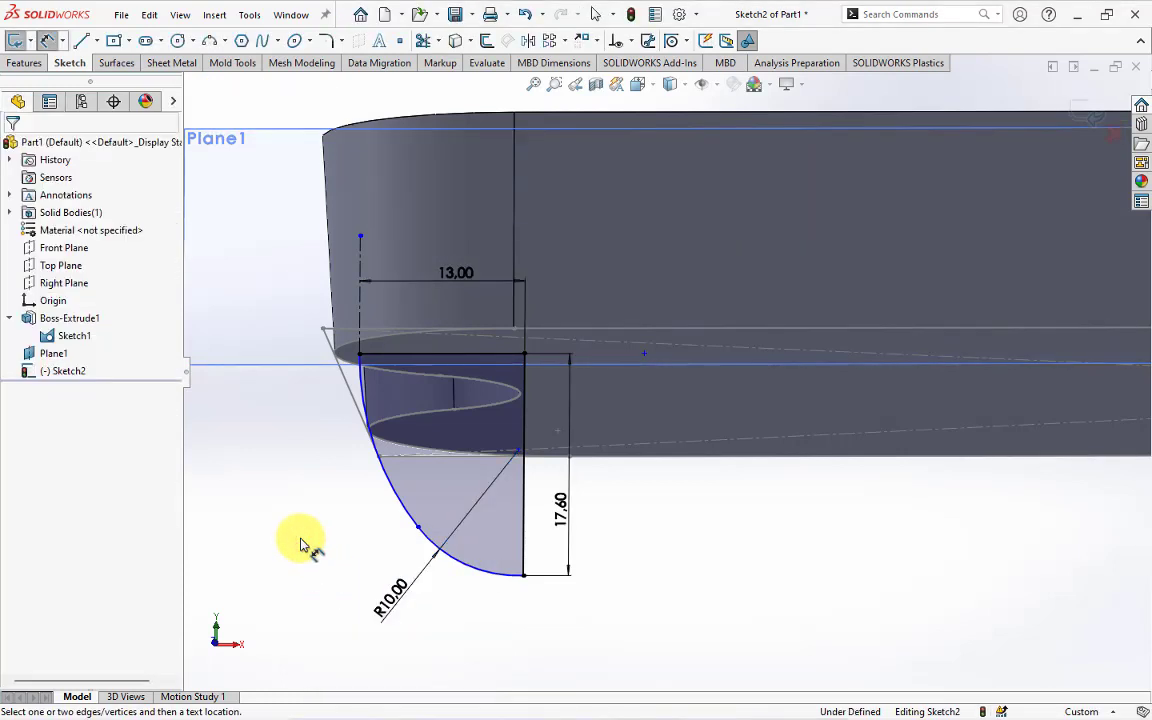
Step: Add a short horizontal centerline at the arc's bottom end and make the arc tangent to it
click(94, 41)
click(103, 79)
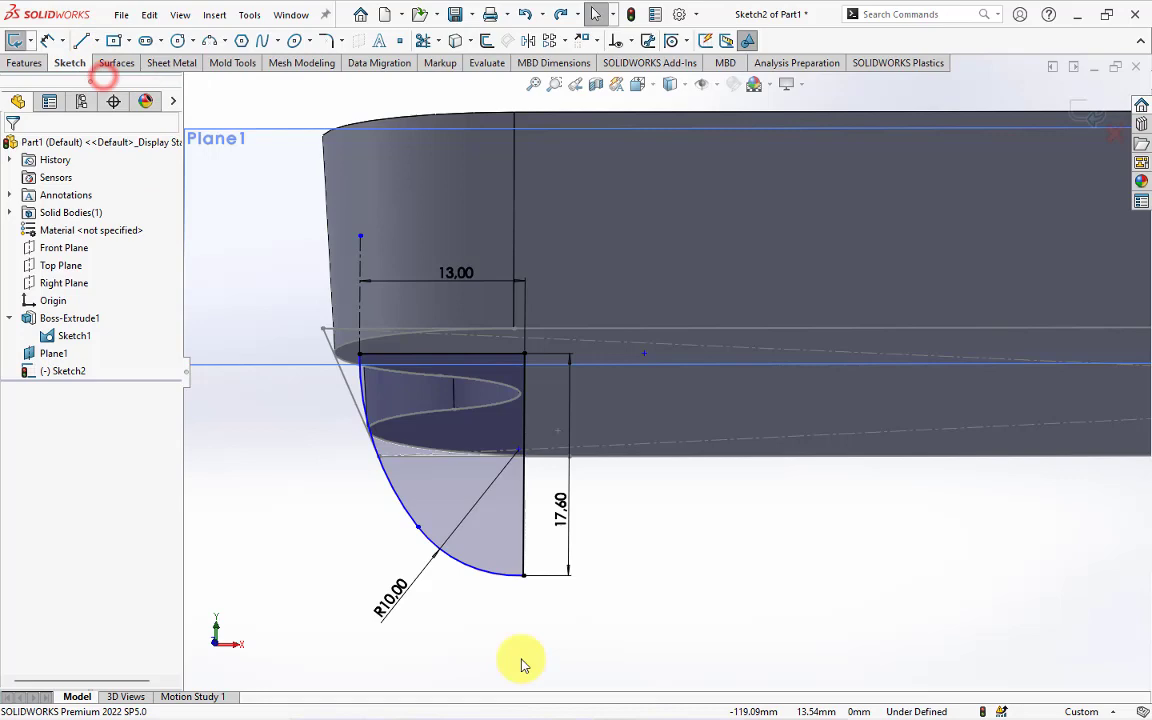
click(523, 575)
click(604, 576)
right_click(607, 576)
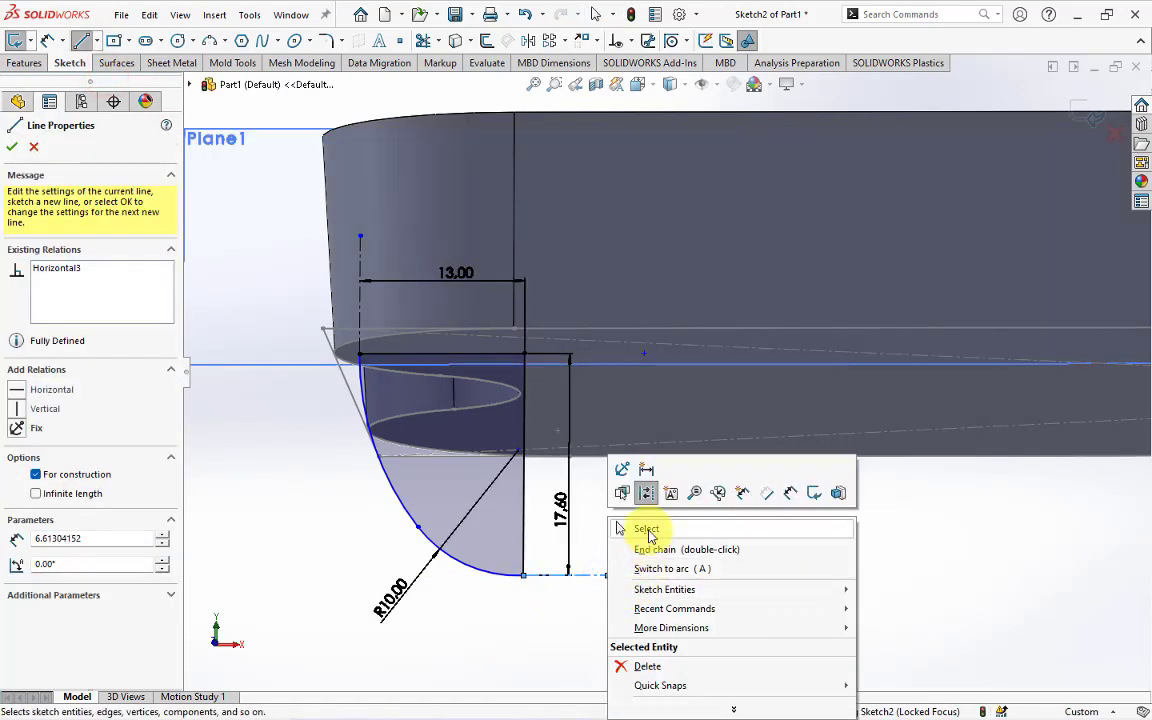
click(645, 529)
click(498, 580)
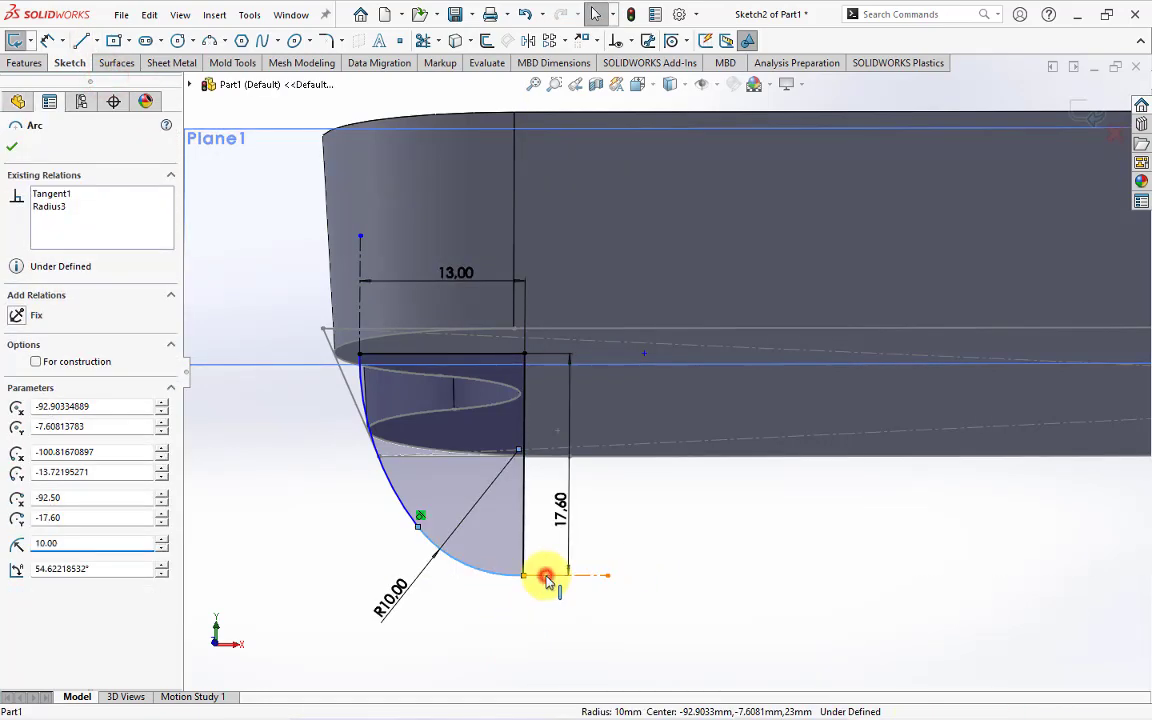
ctrl+click(545, 577)
click(604, 531)
click(679, 601)
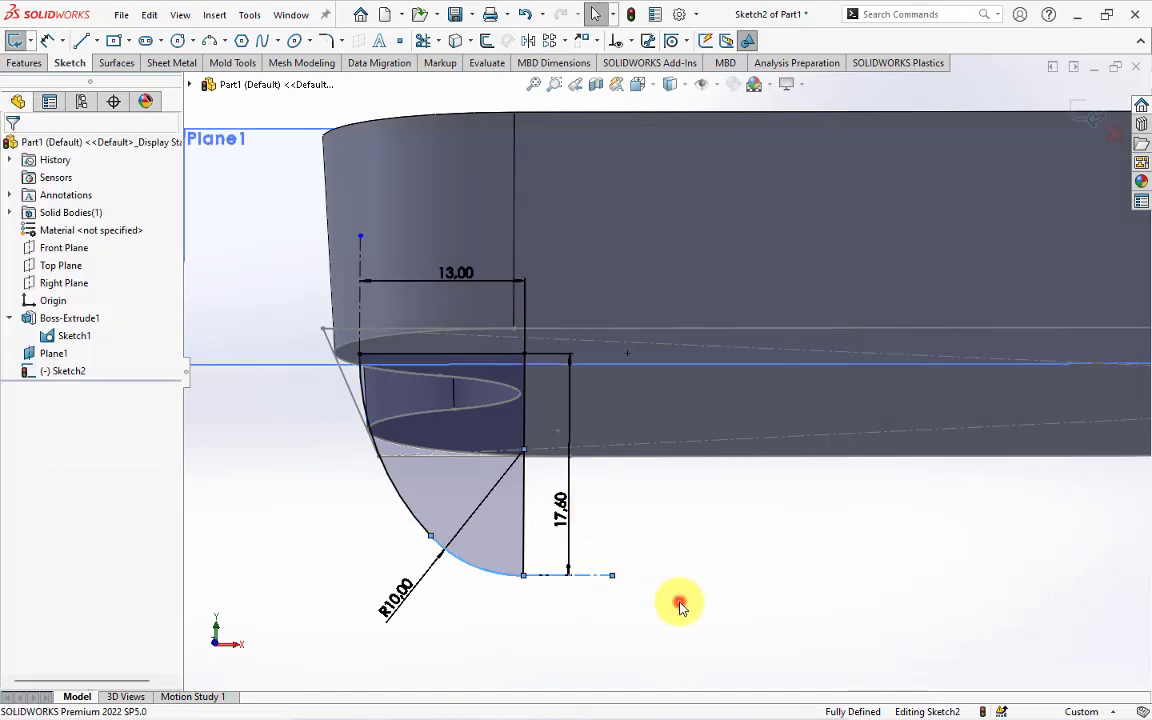
mouse_move(679, 601)
middle_down()
mouse_move(666, 584)
mouse_move(659, 497)
mouse_move(669, 488)
mouse_move(648, 453)
mouse_move(336, 396)
middle_up()
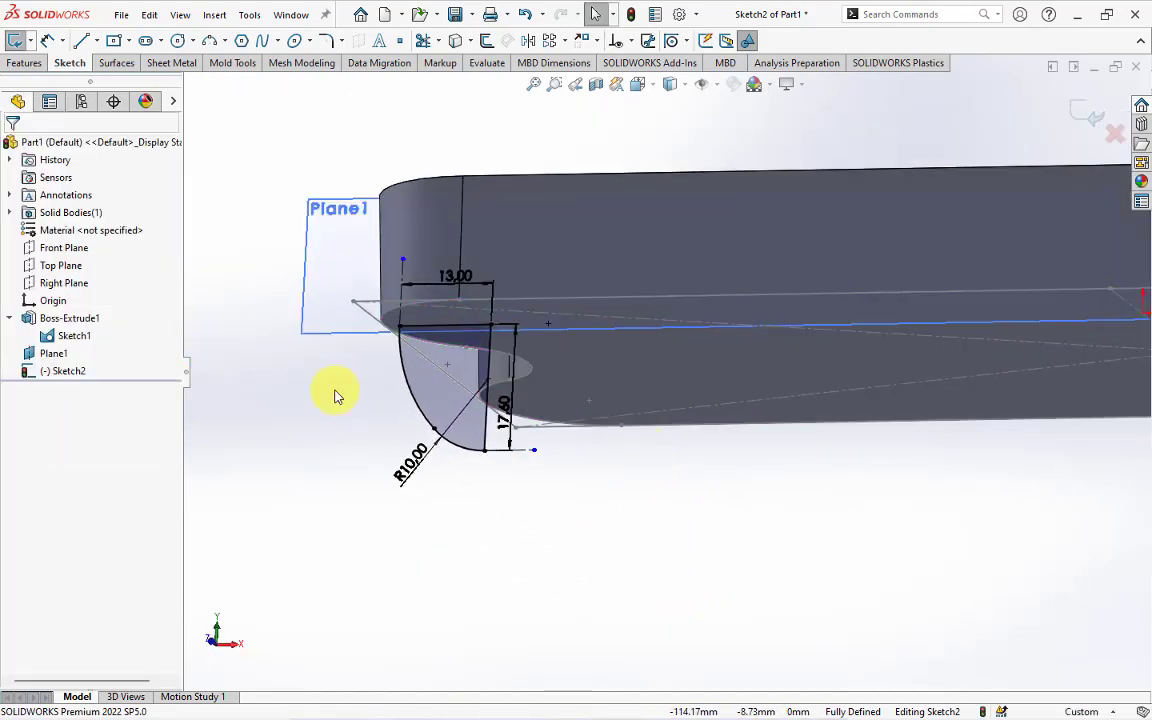
Step: Revolve Sketch2 a full 360° about its right vertical edge (Line2) into a dome under the plate
click(25, 62)
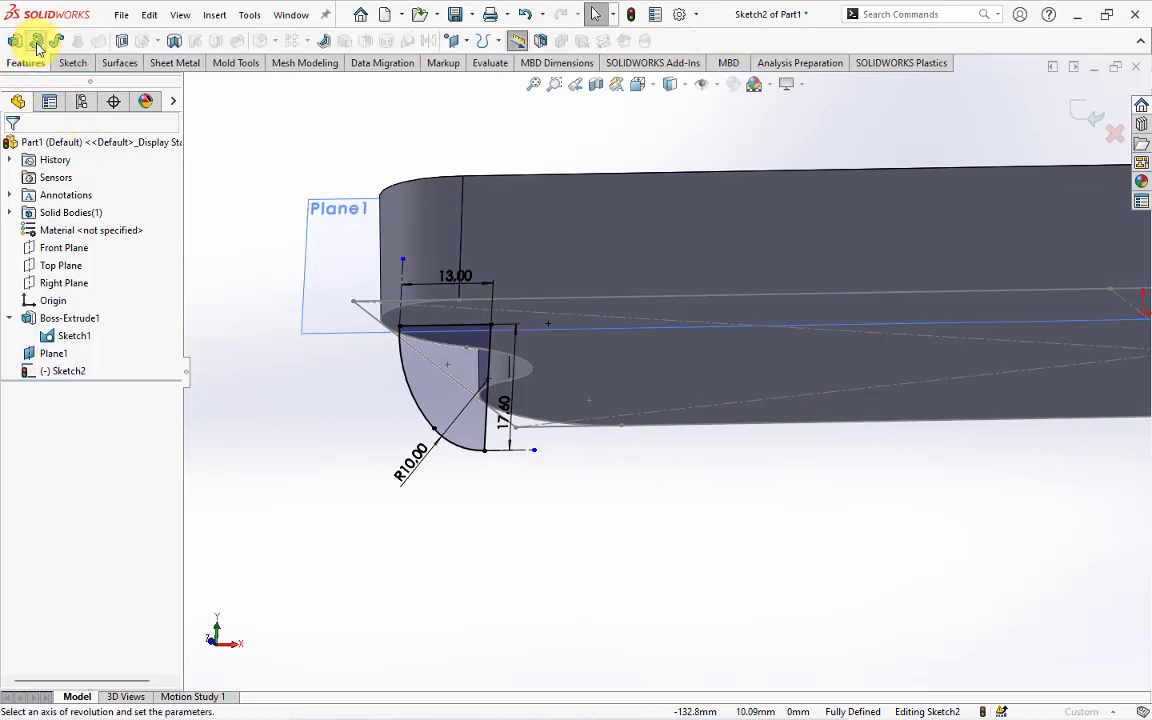
click(36, 42)
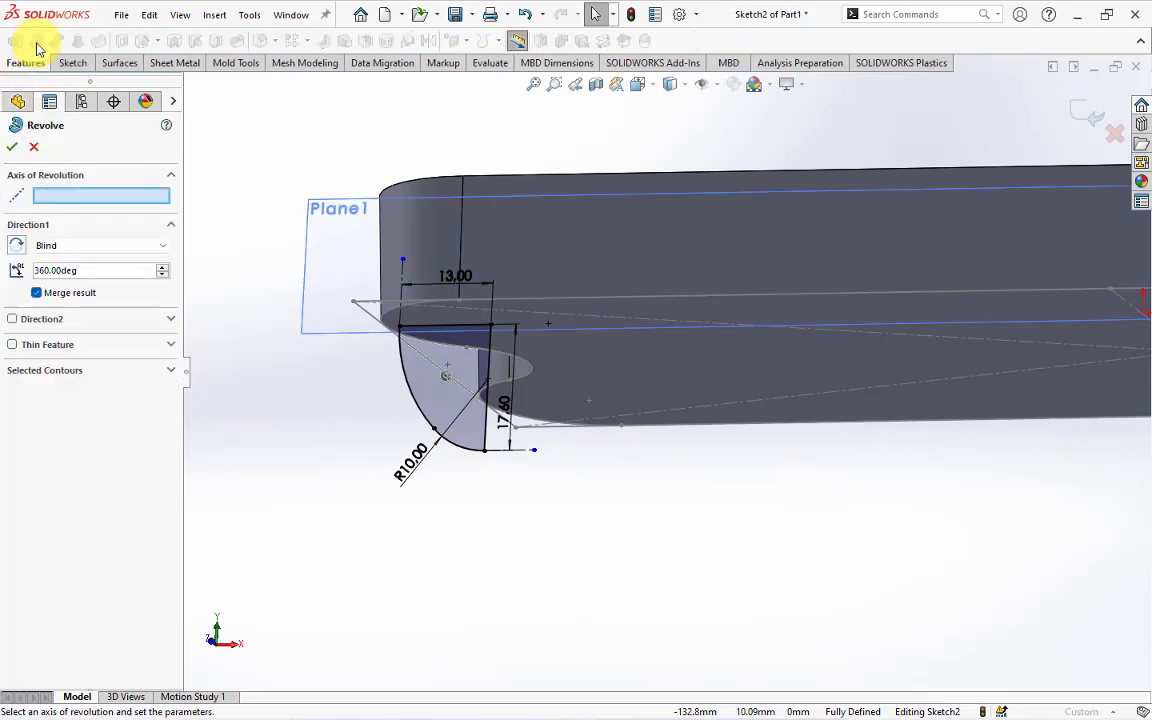
click(489, 441)
mouse_move(489, 432)
middle_down()
mouse_move(496, 398)
mouse_move(625, 258)
mouse_move(586, 362)
middle_up()
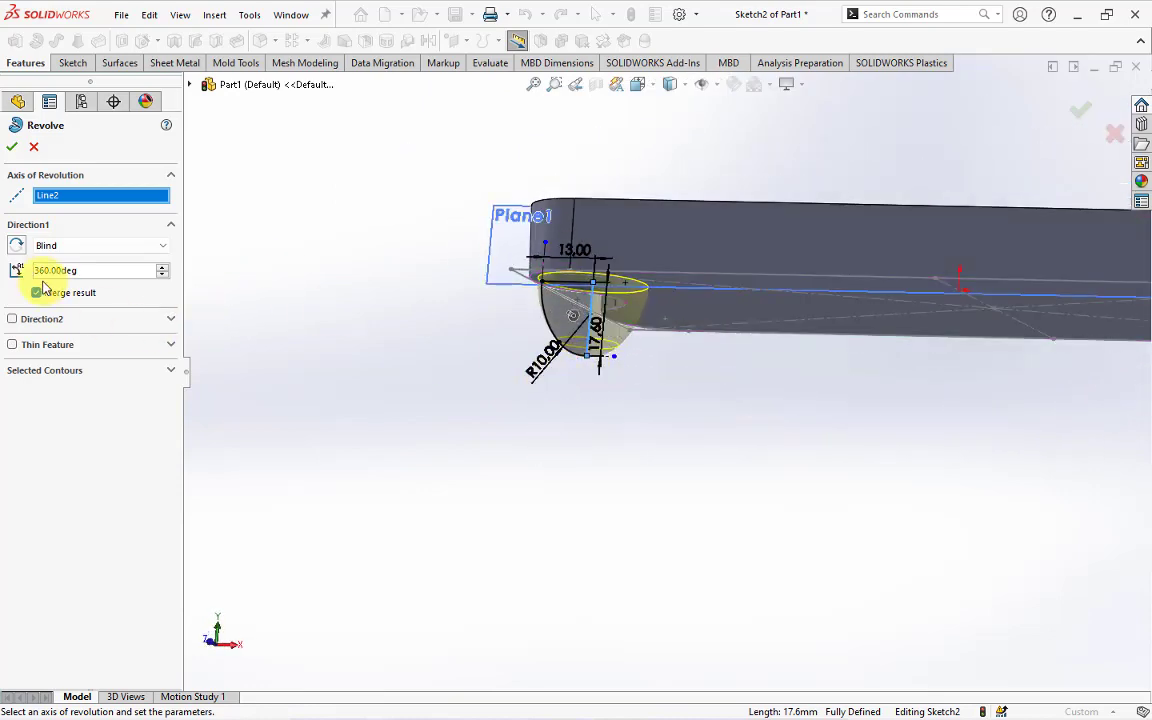
click(13, 148)
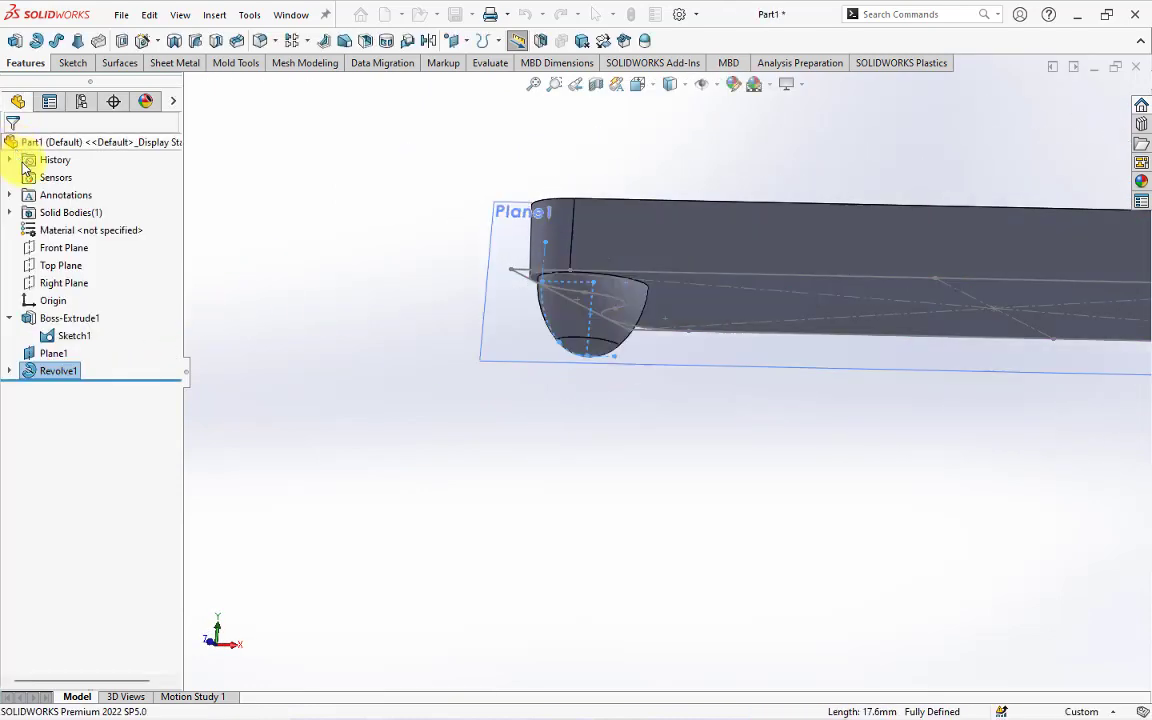
middle_drag(607, 309, 589, 365)
Step: Edit Revolve1's Sketch2 and merge the profile curves and R10 arc into one fit spline
scroll(599, 342, down, 5)
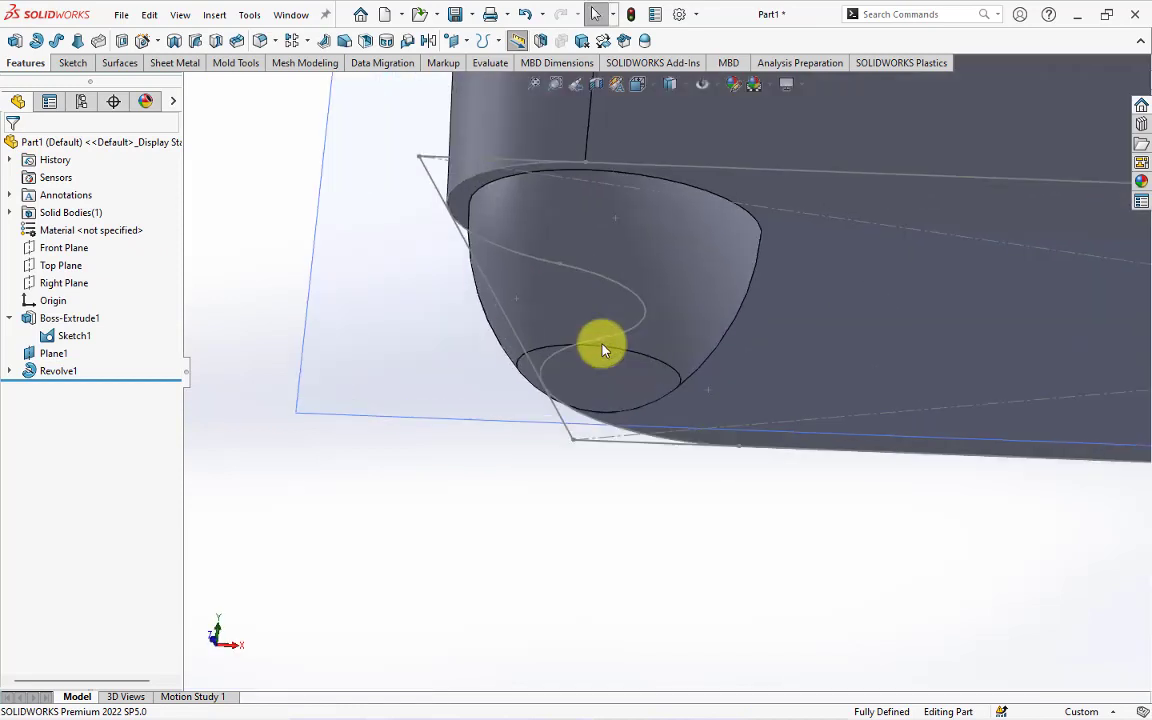
scroll(599, 342, down, 3)
click(342, 368)
mouse_move(481, 513)
middle_down()
mouse_move(458, 491)
mouse_move(450, 503)
middle_up()
click(9, 371)
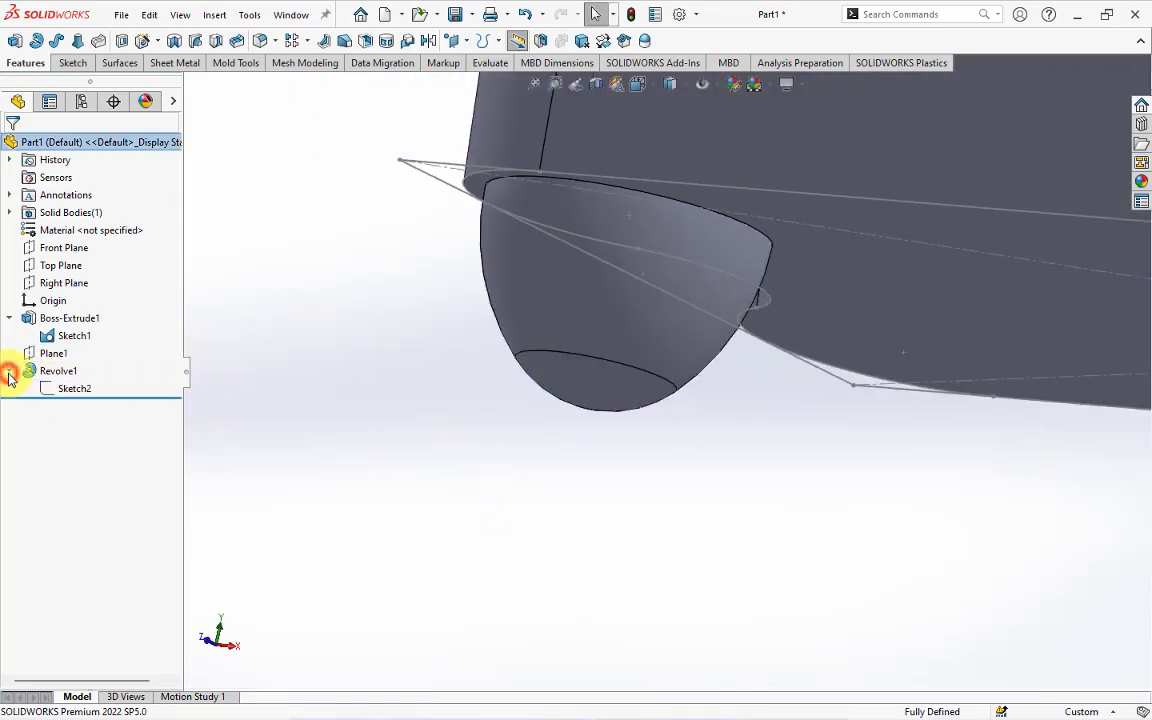
click(62, 387)
click(57, 376)
scroll(375, 480, down, 4)
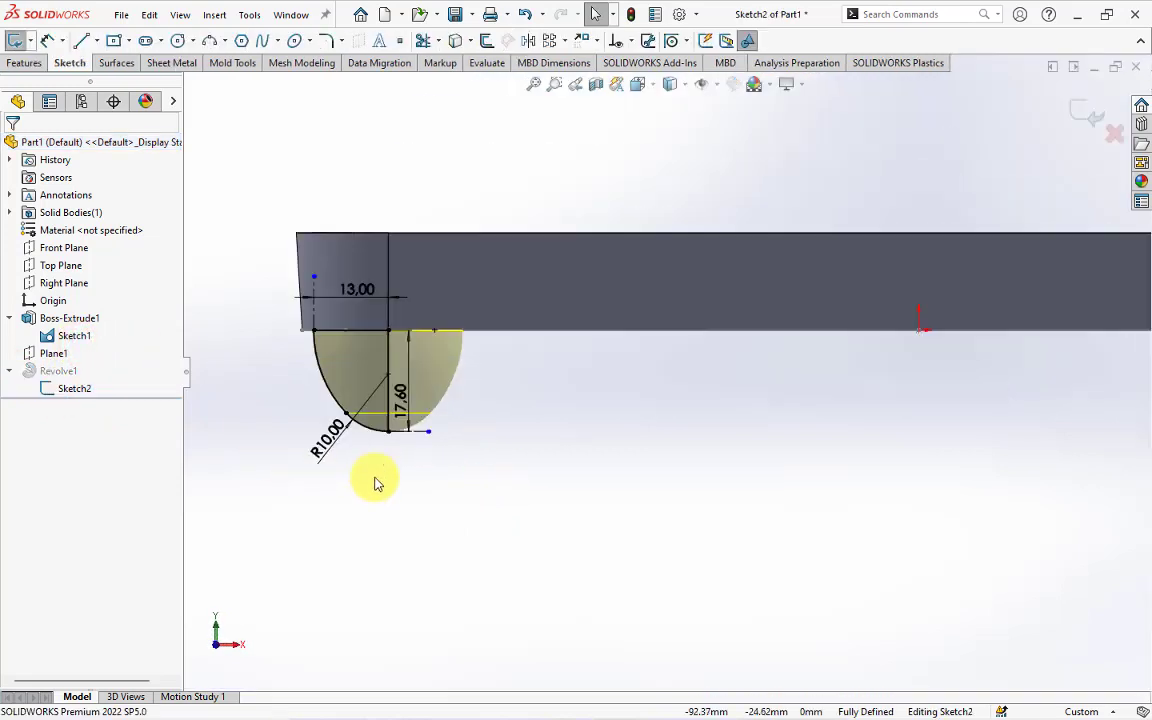
click(250, 20)
mouse_move(286, 556)
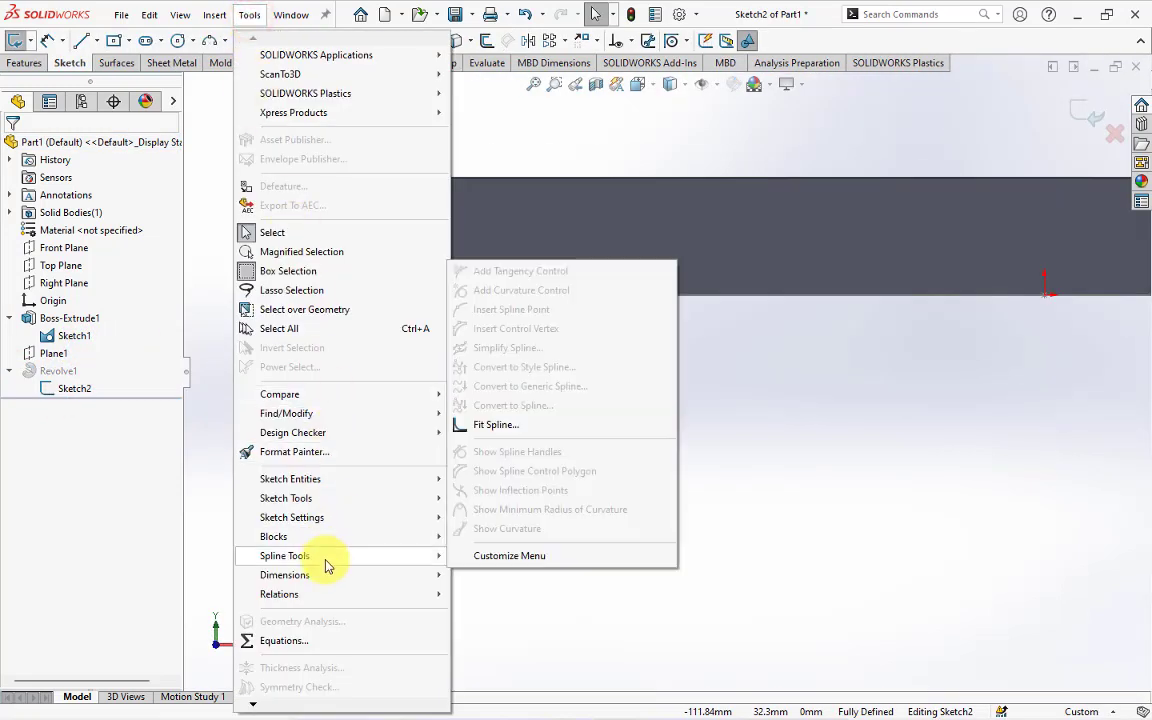
click(516, 428)
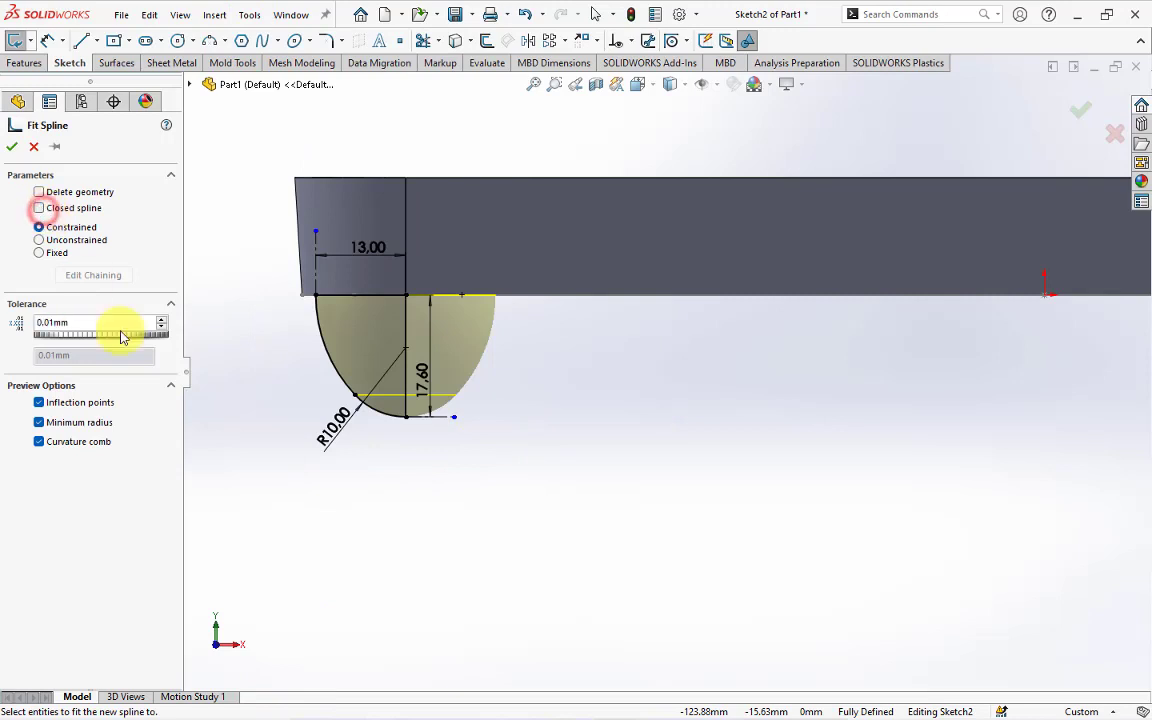
click(388, 418)
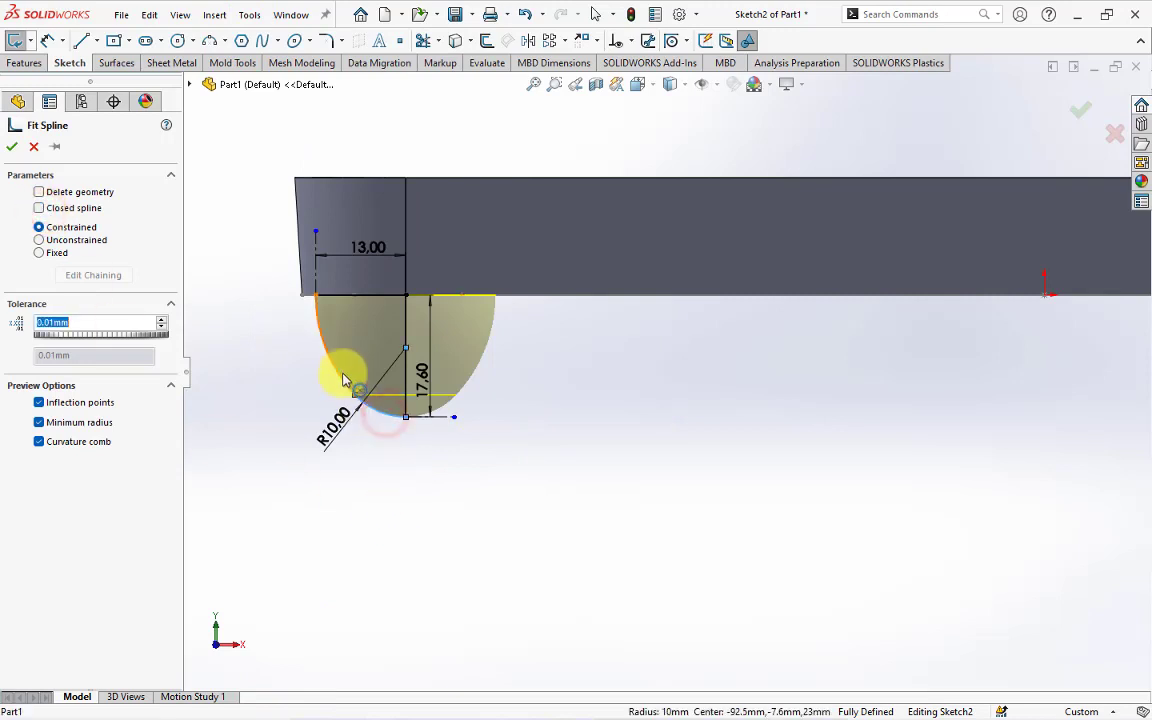
click(11, 149)
click(1077, 108)
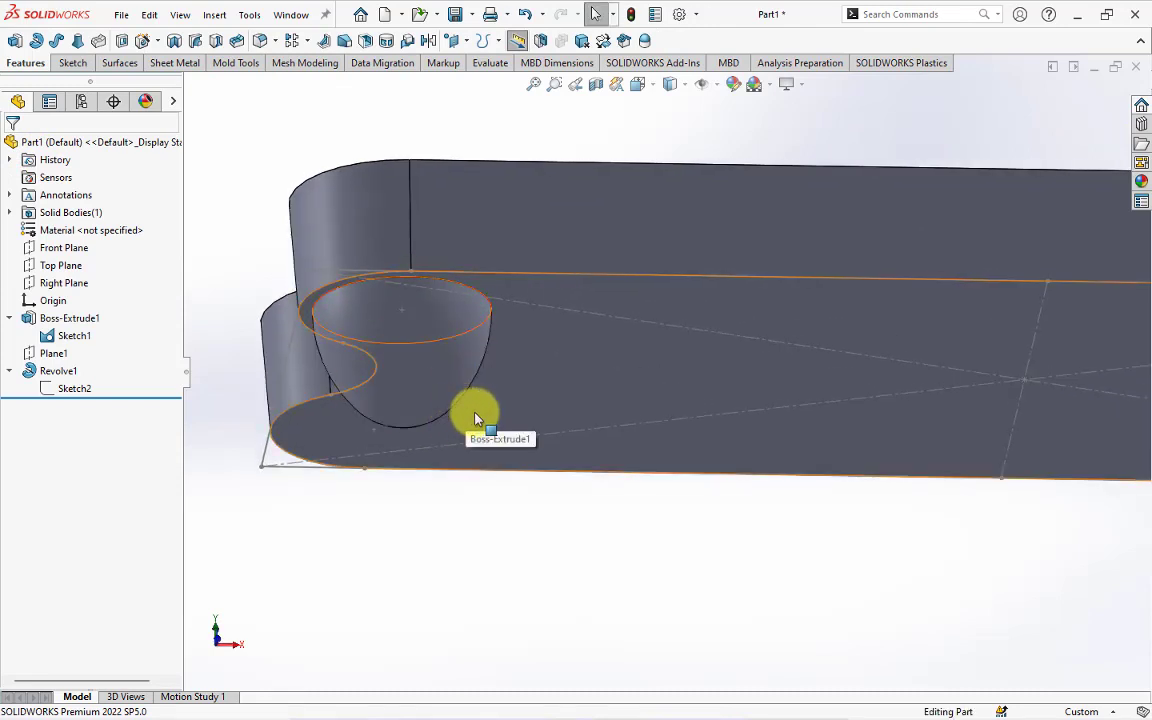
Step: Start a new sketch on the plate's flat bottom face
middle_drag(560, 375, 550, 298)
click(562, 340)
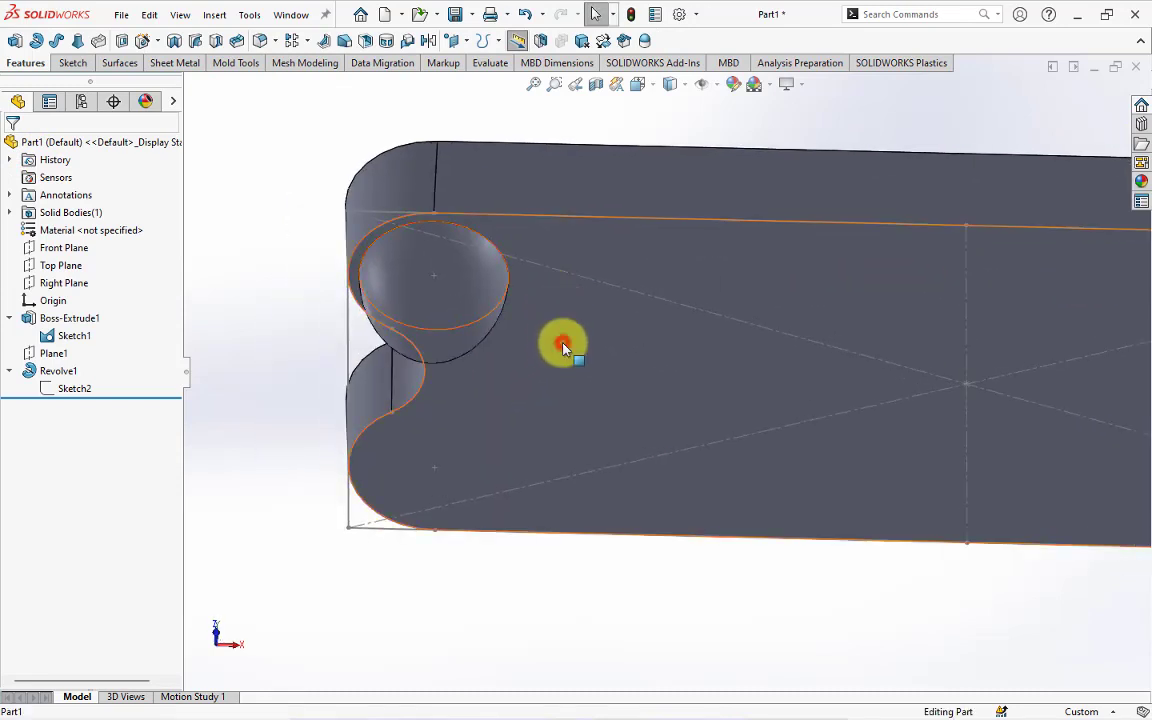
click(632, 296)
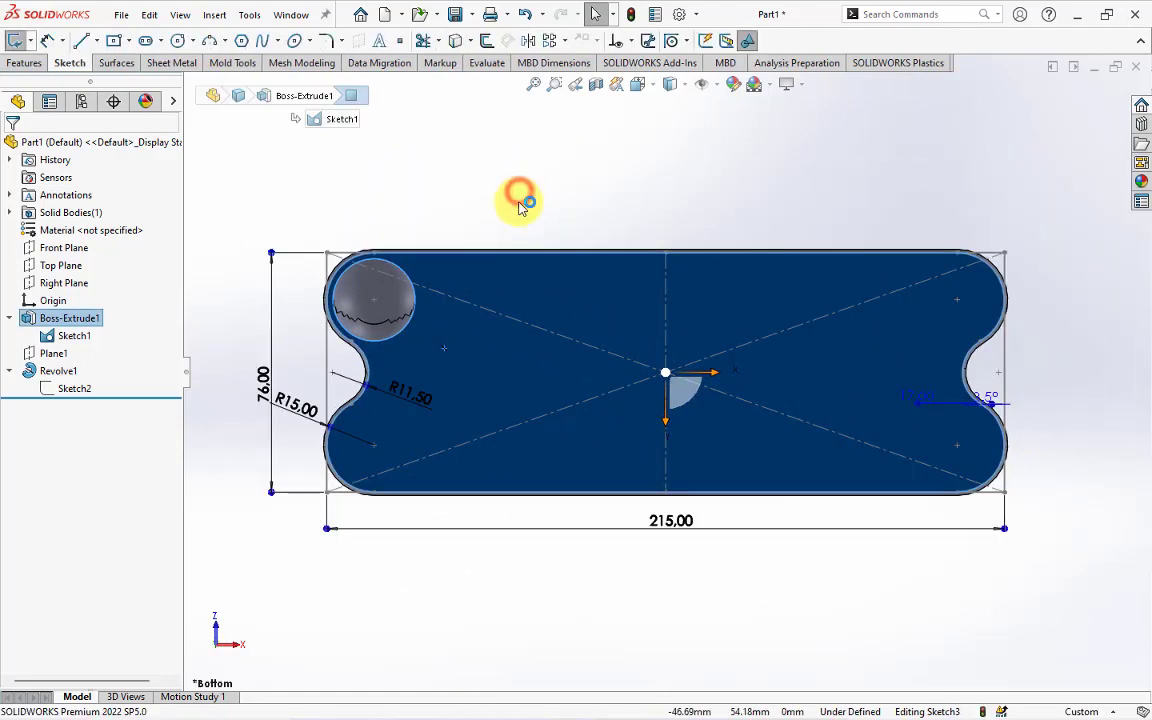
Step: Draw a line from the pocket centre across the tray and a midpoint line centred on the origin
click(84, 47)
click(374, 300)
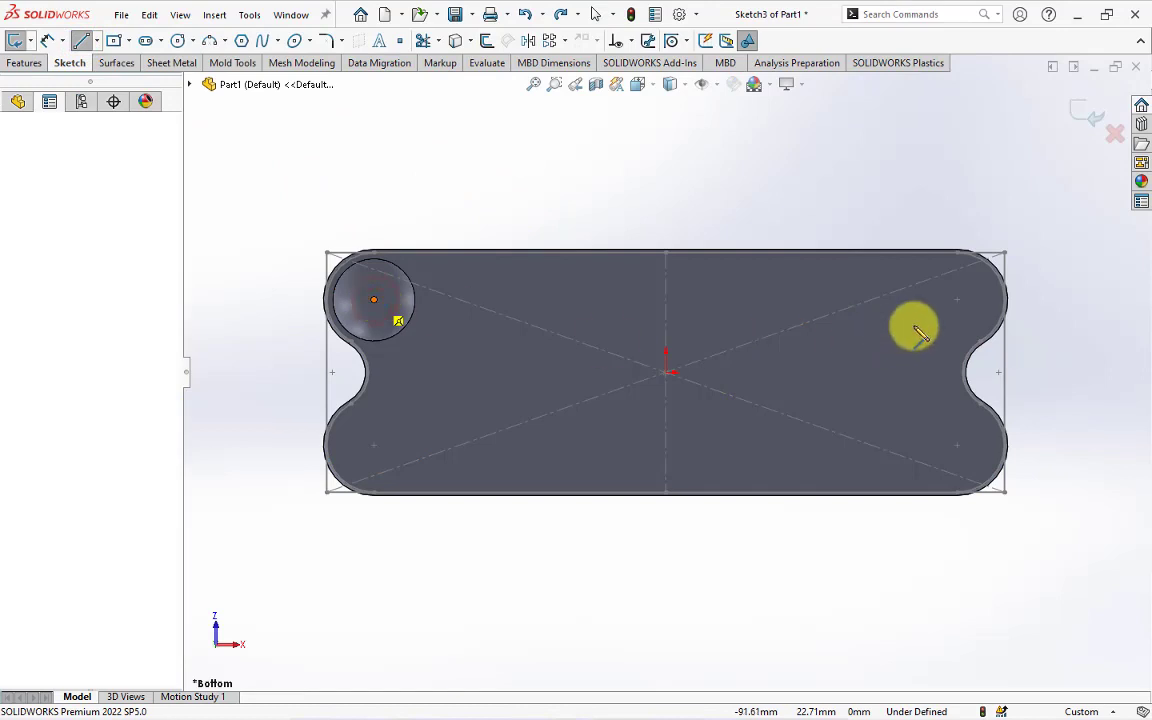
click(958, 300)
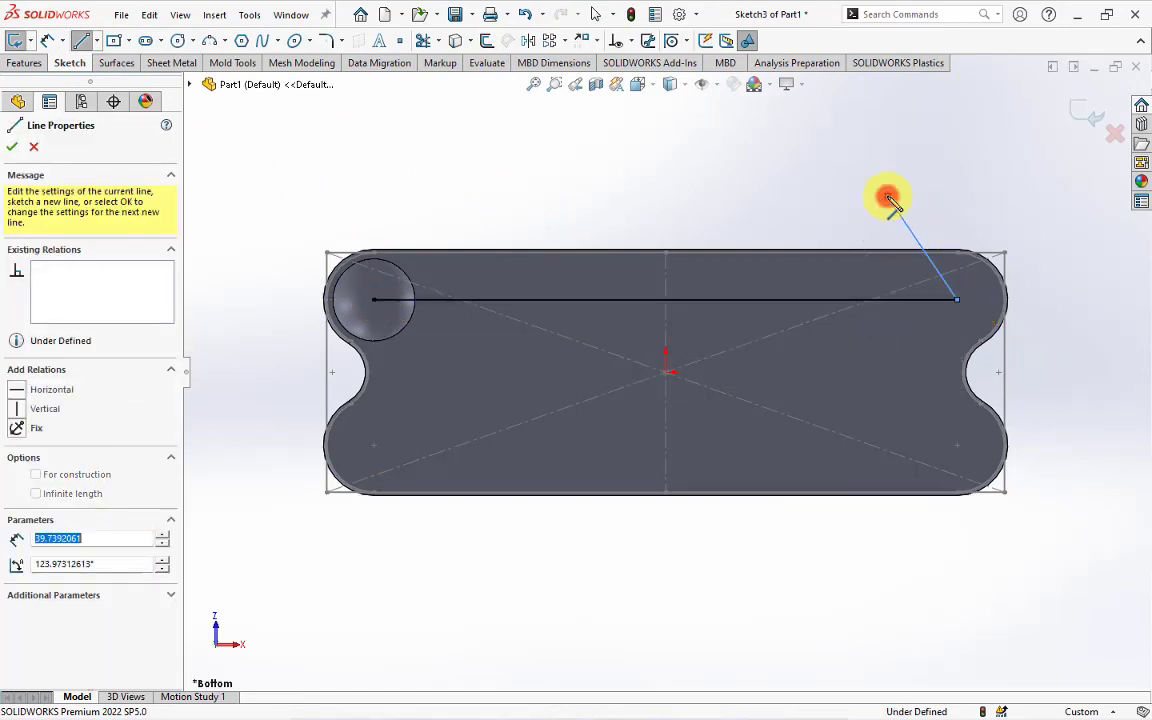
key(Escape)
click(35, 366)
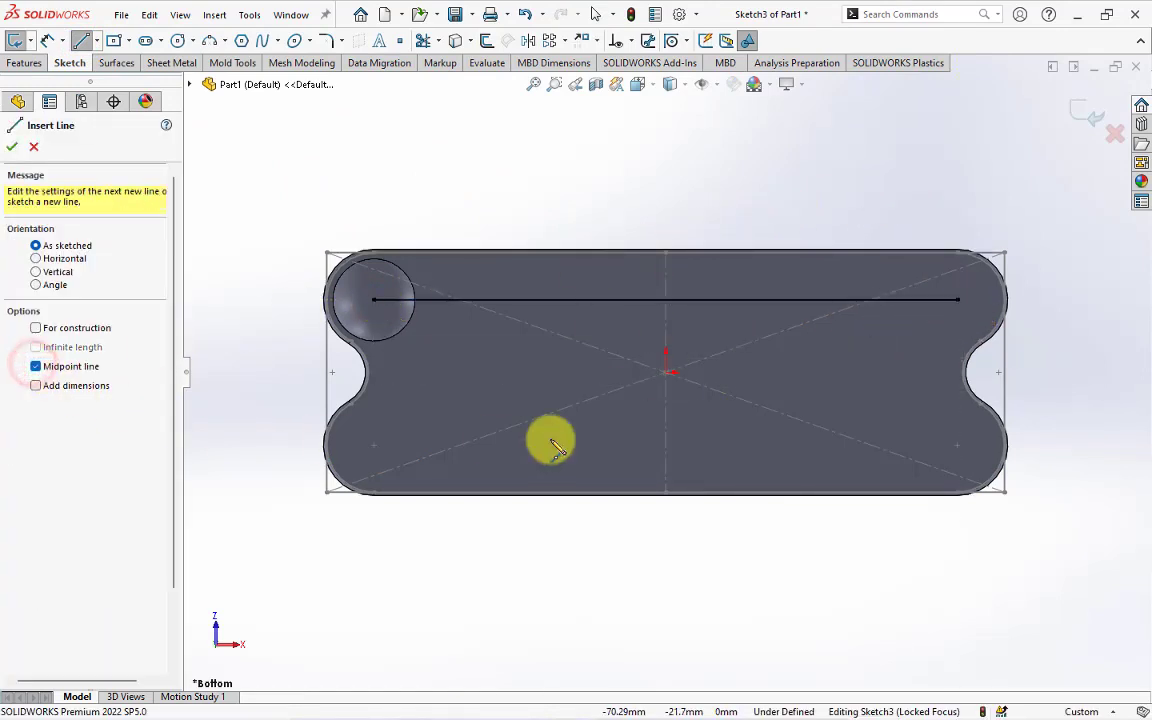
click(666, 372)
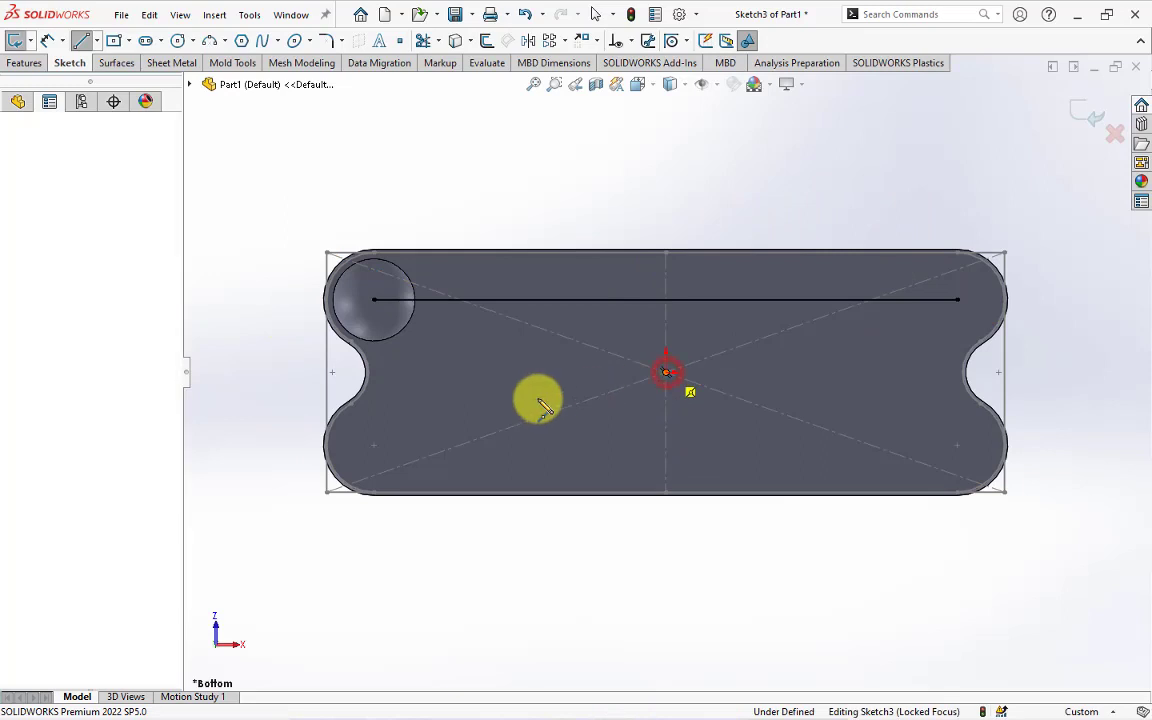
right_click(418, 374)
click(432, 380)
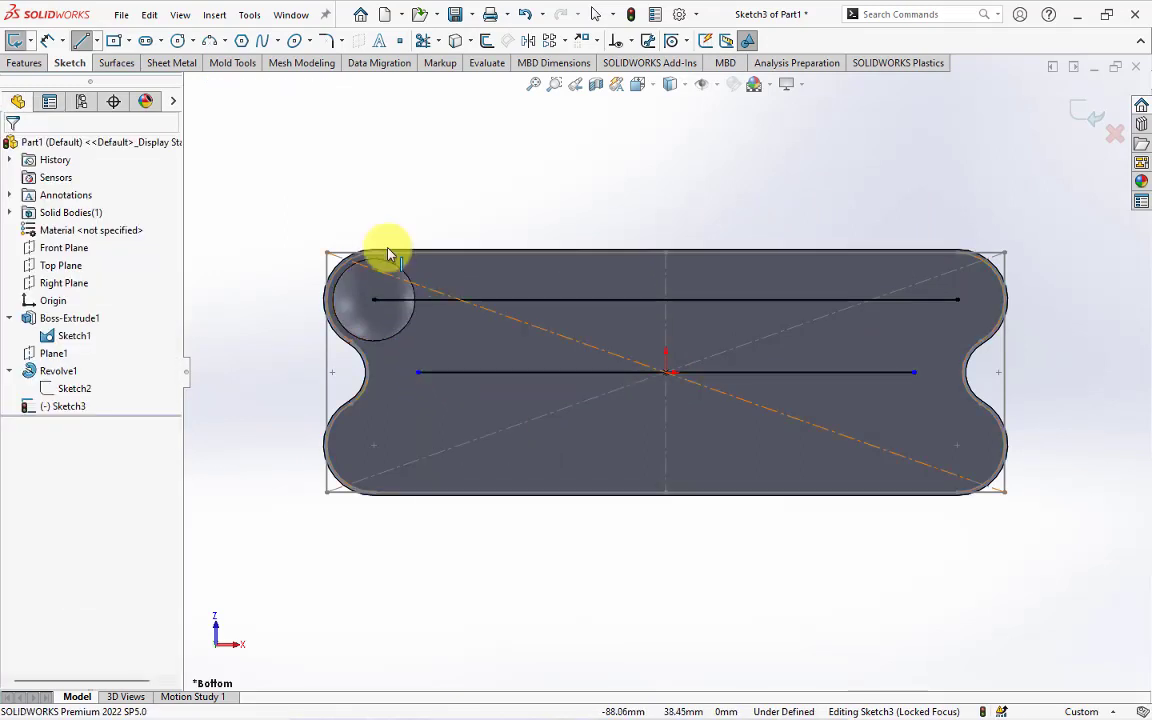
Step: Divide the long upper line into 6 equal segments with Segment points
click(249, 14)
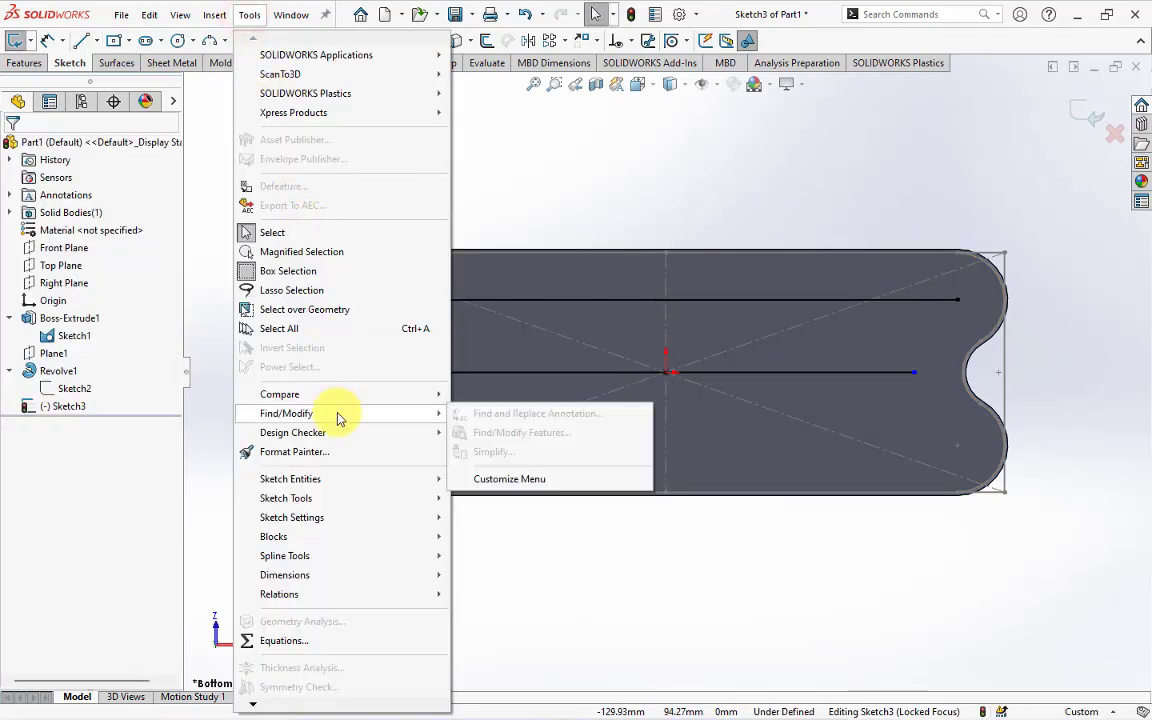
mouse_move(286, 498)
click(492, 193)
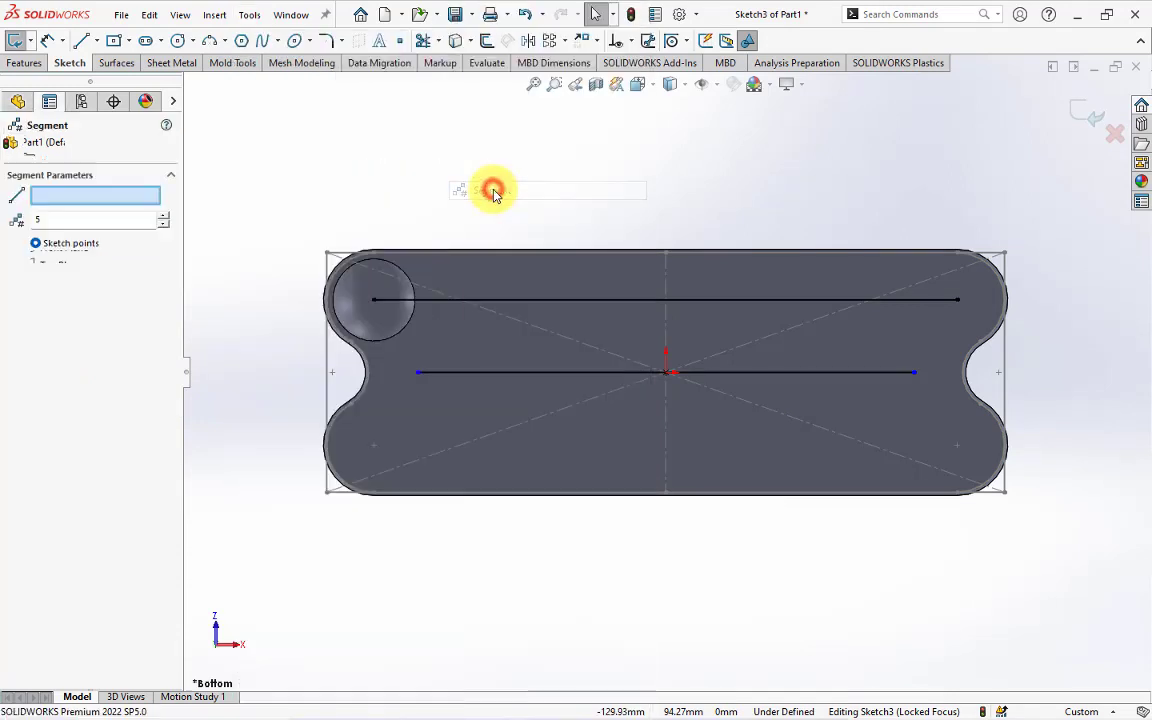
click(527, 302)
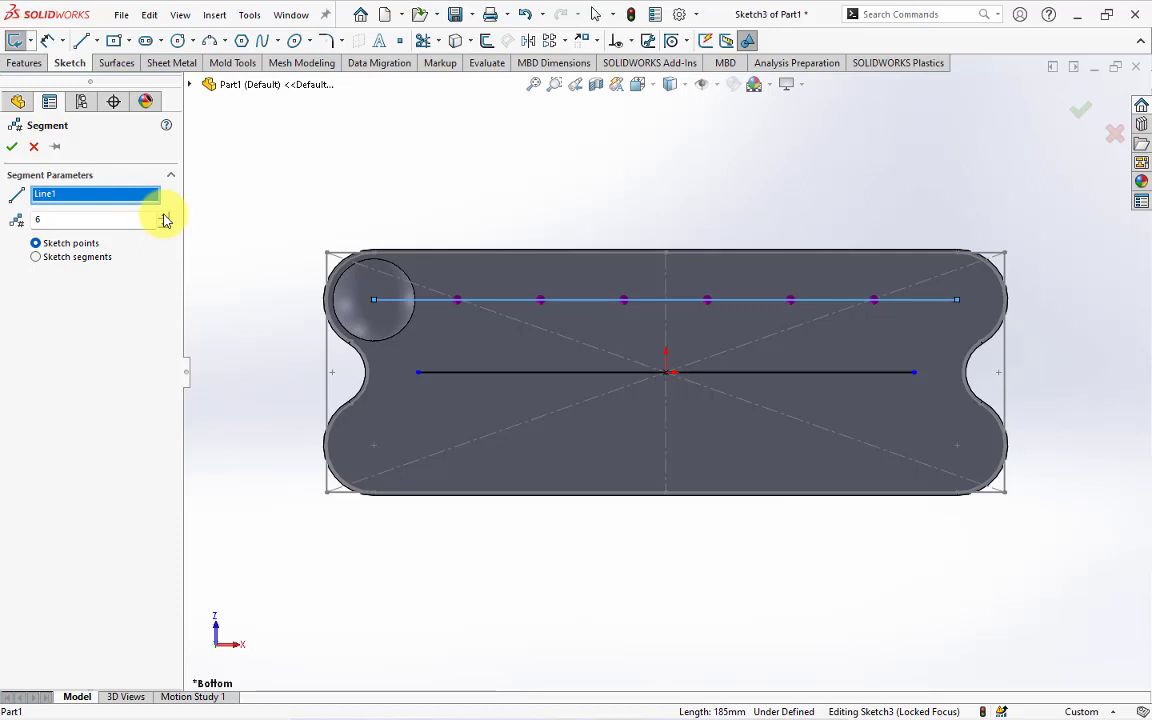
click(11, 148)
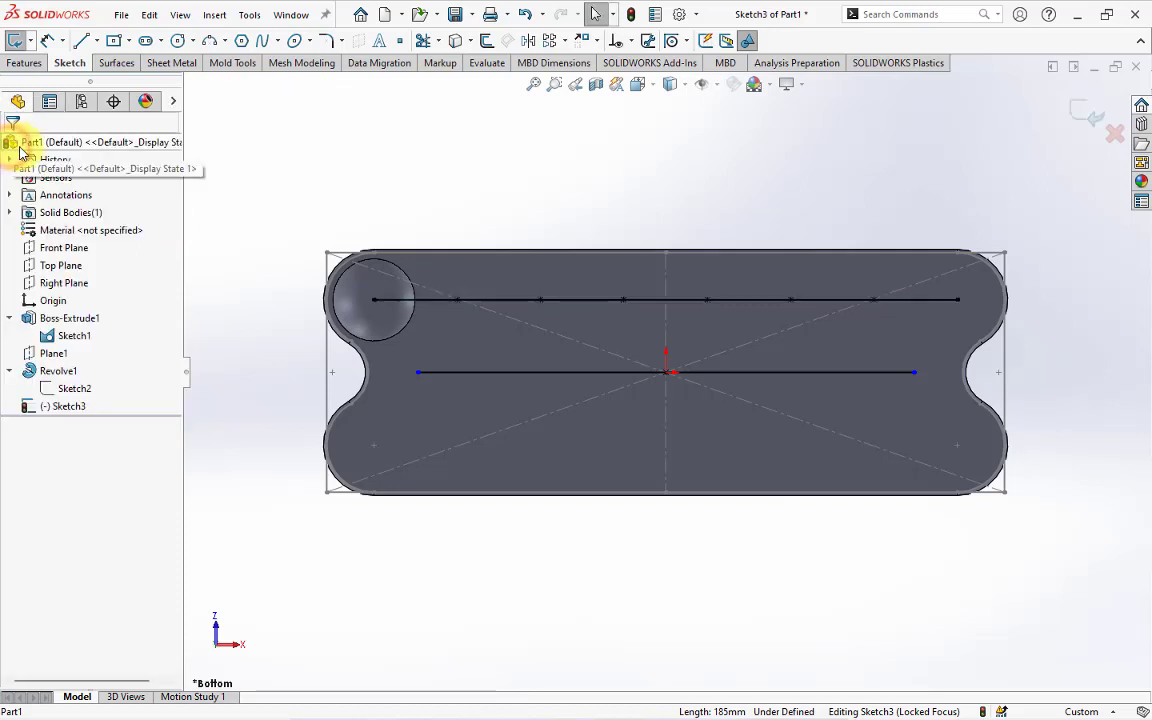
Step: Draw two connecting lines from the pocket centre to the centre line and first division point
click(82, 40)
click(374, 300)
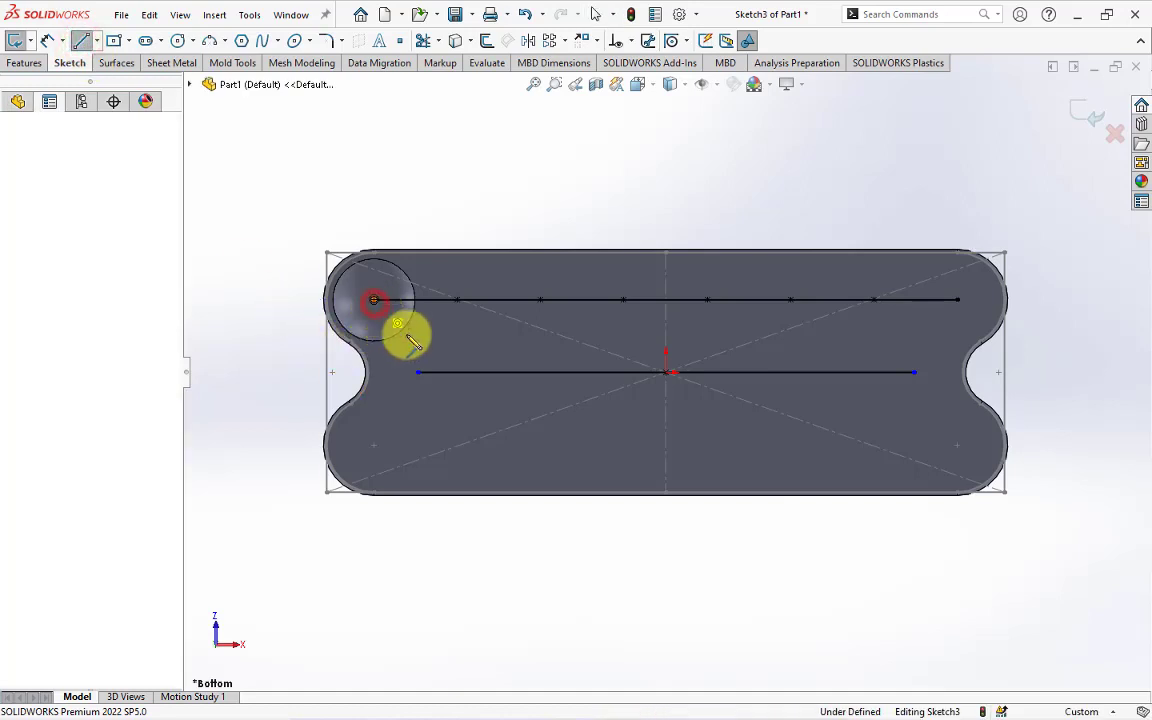
click(418, 372)
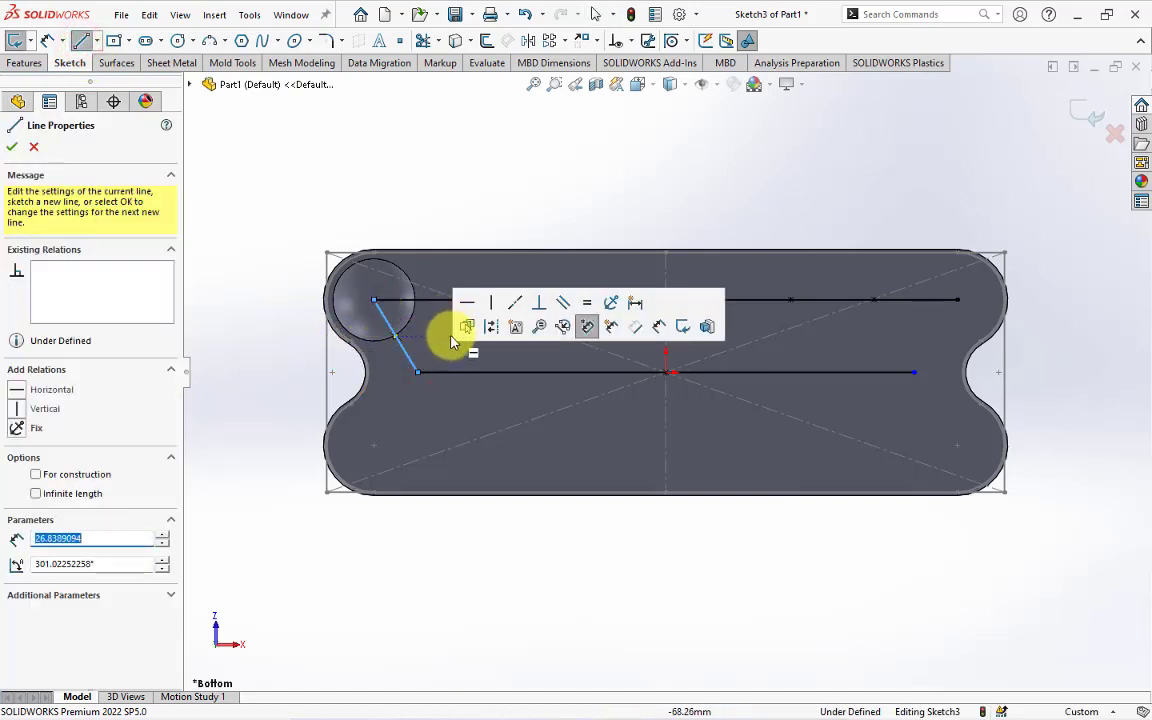
click(418, 372)
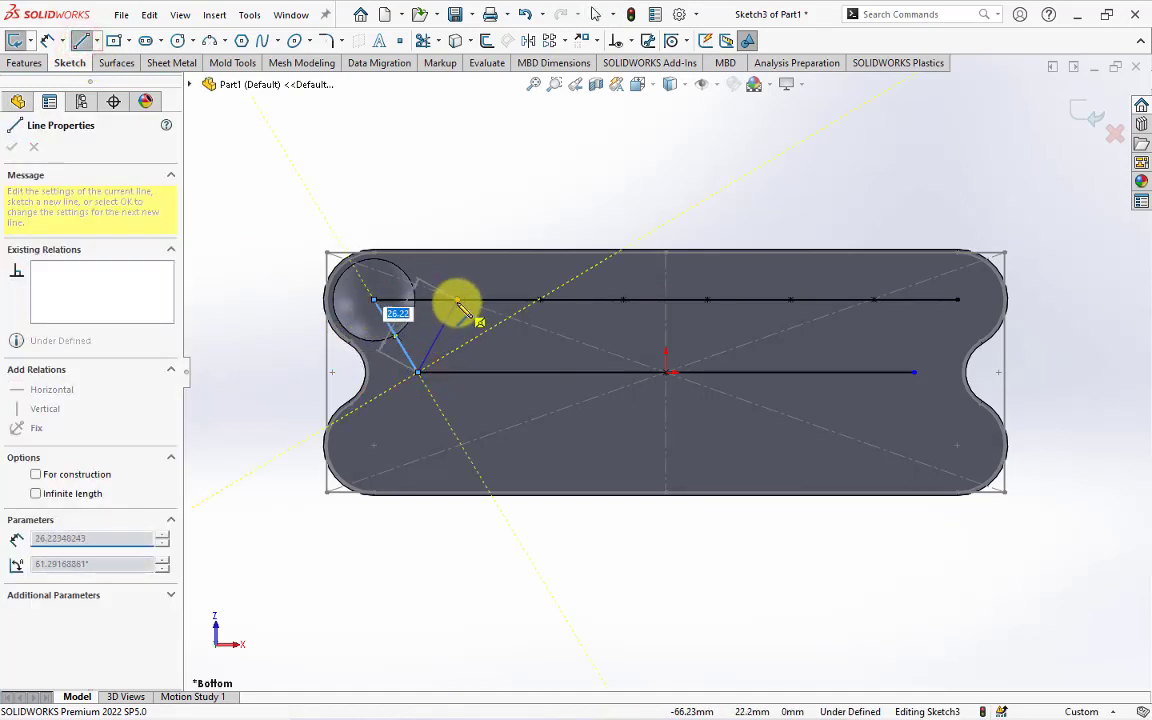
right_click(457, 302)
click(470, 314)
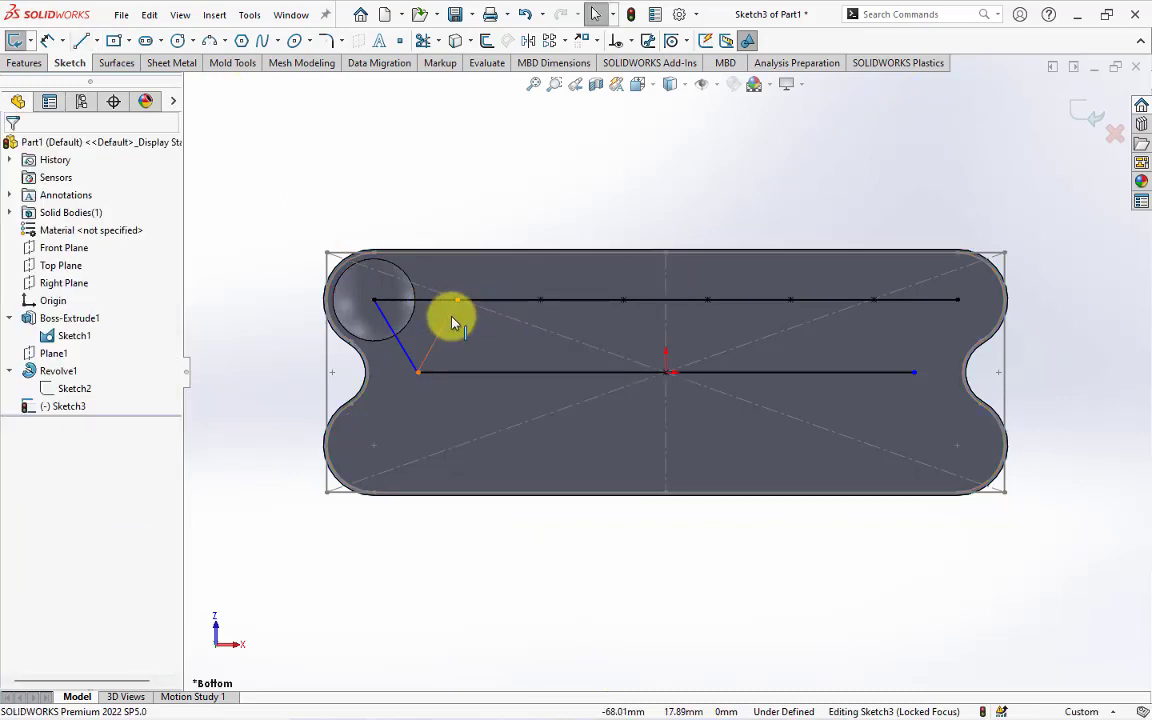
Step: Make the two connecting lines equal and exit Sketch3
click(408, 348)
ctrl+click(424, 356)
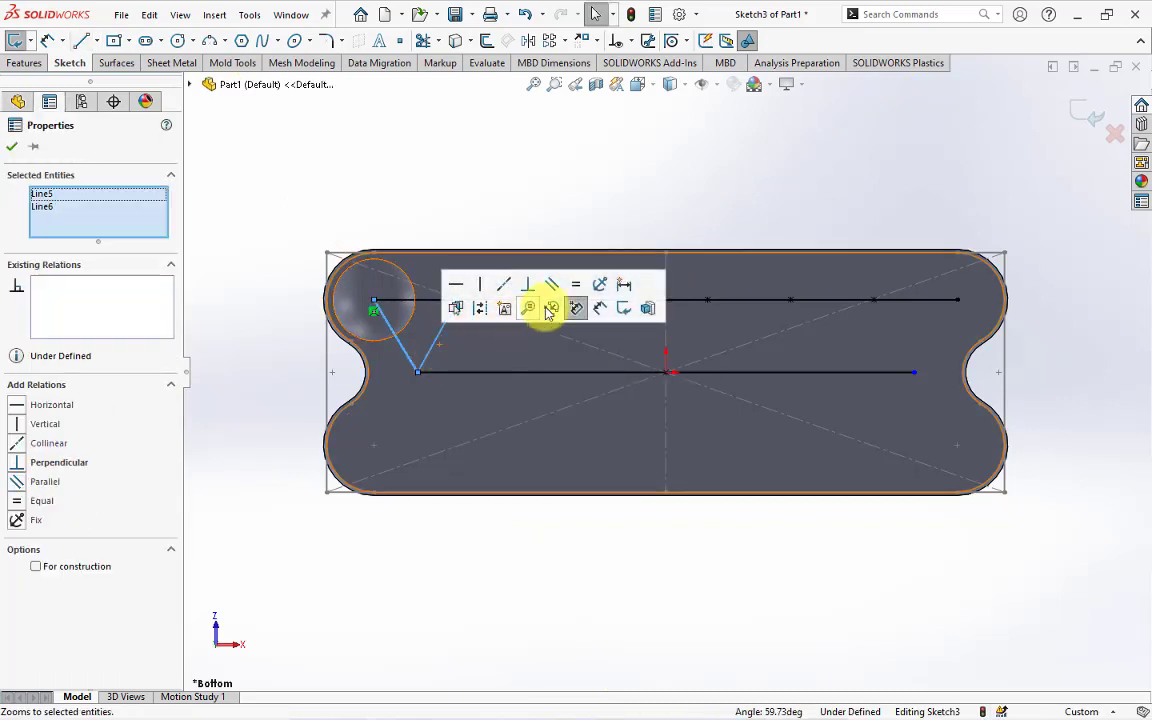
click(576, 285)
click(545, 205)
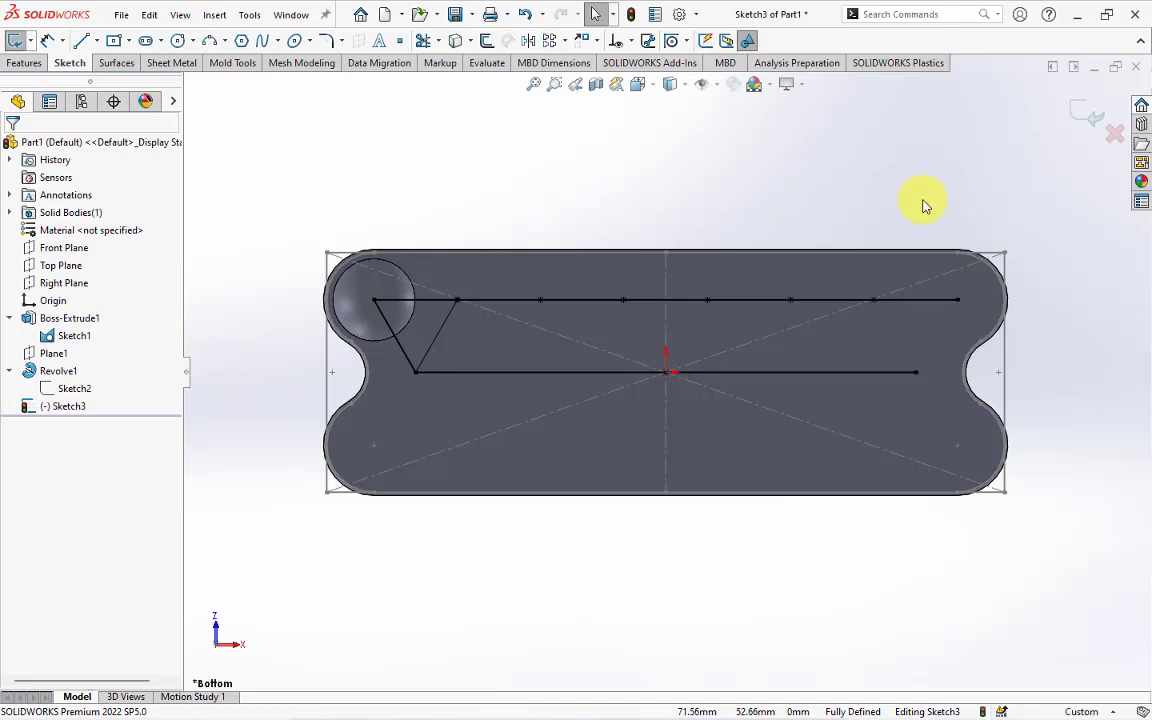
click(1095, 120)
Step: Curve-drive pattern Revolve1 along Sketch3's upper line with 8 equally spaced instances
click(846, 193)
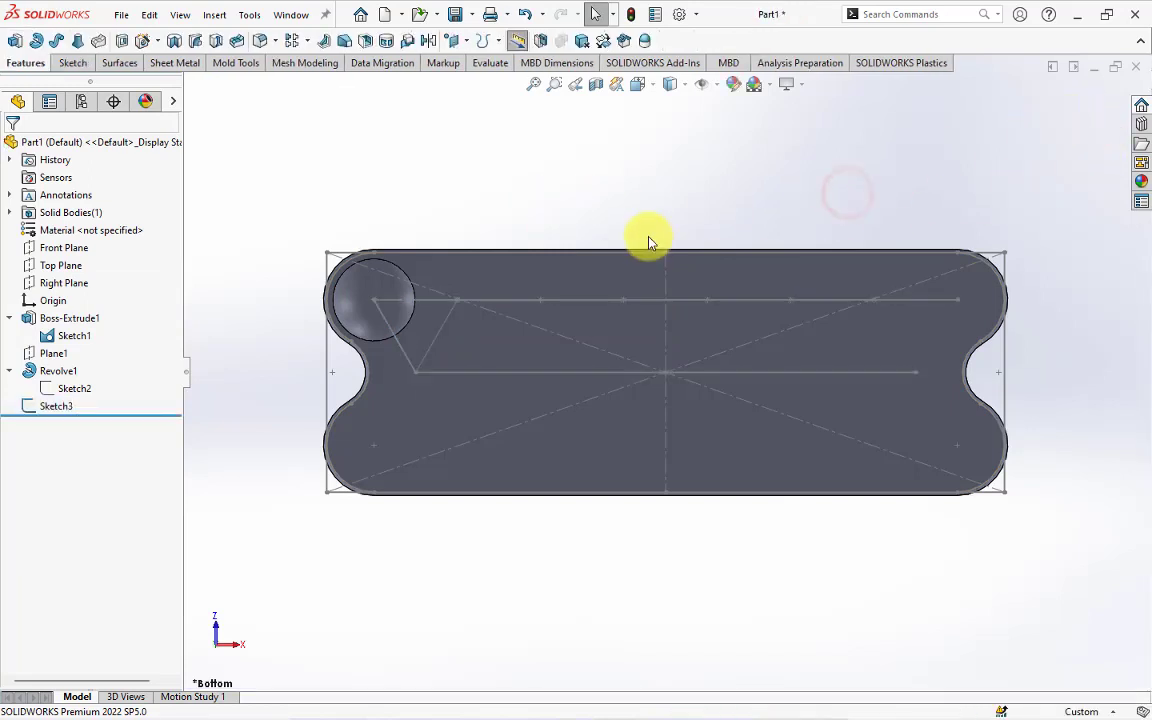
middle_drag(653, 242, 661, 159)
click(306, 42)
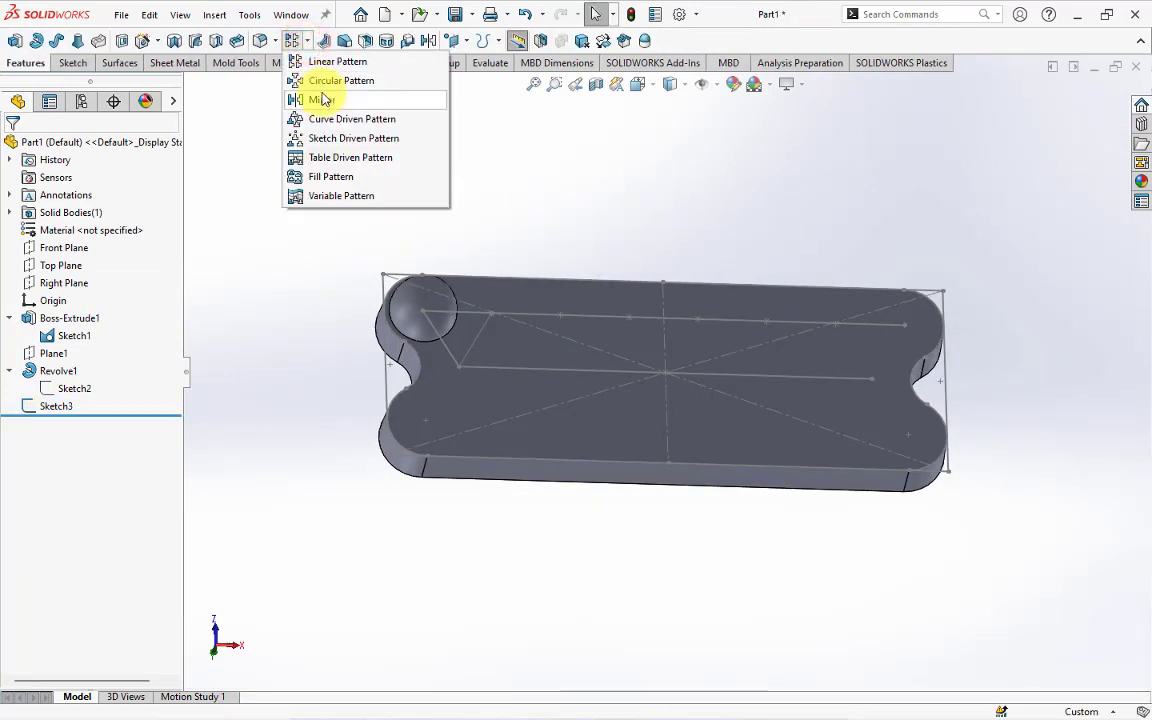
click(324, 116)
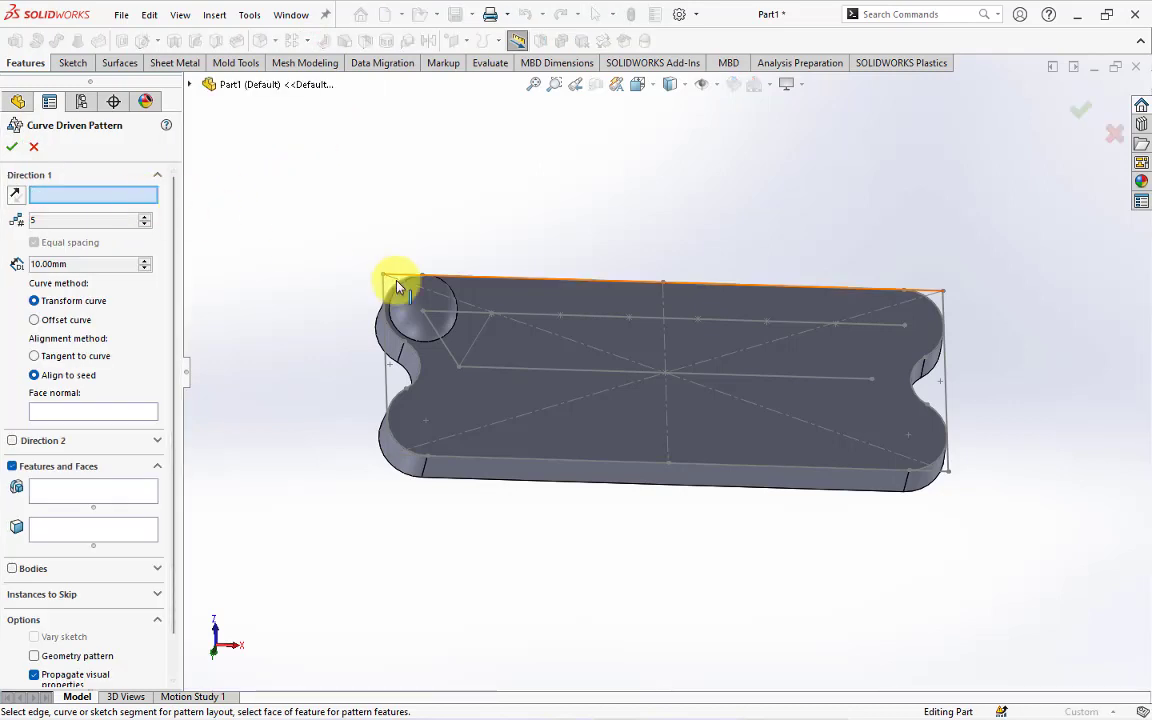
click(470, 320)
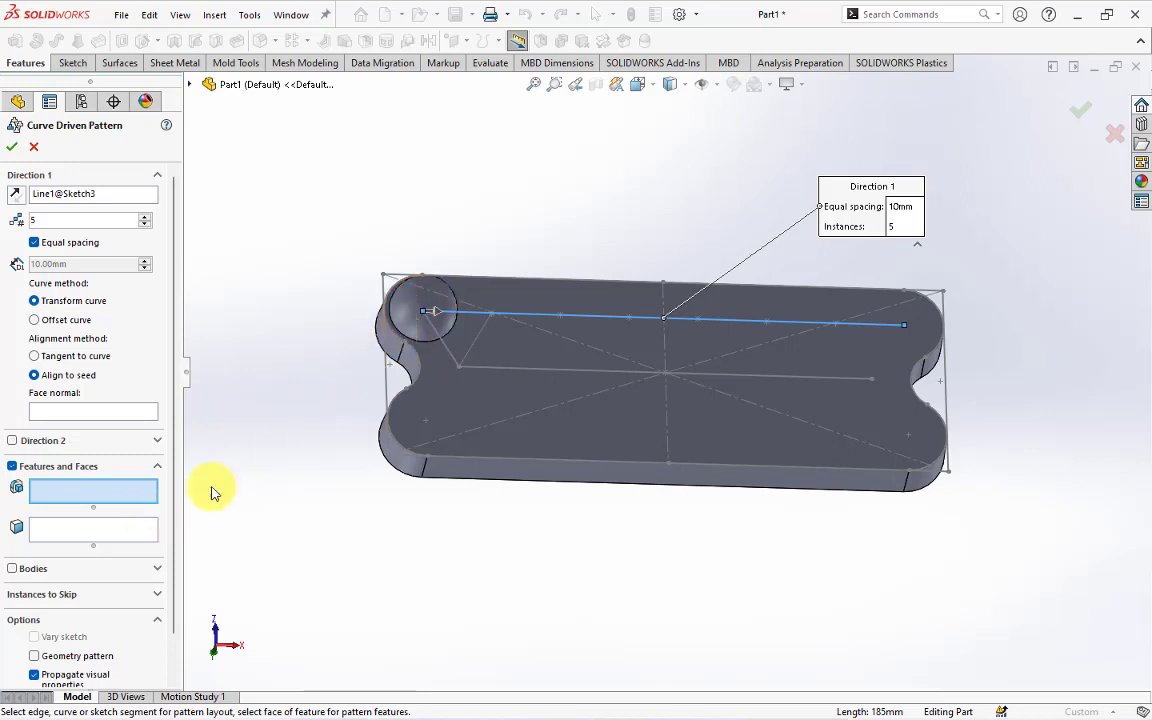
click(418, 332)
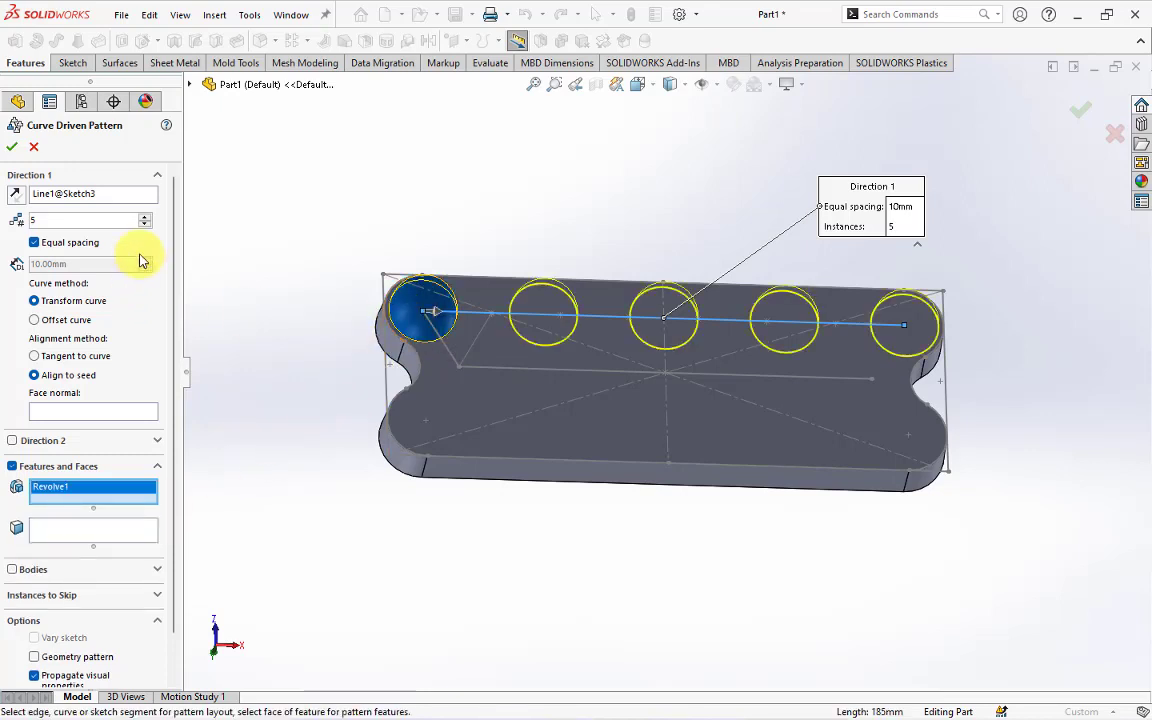
click(145, 217)
click(145, 217)
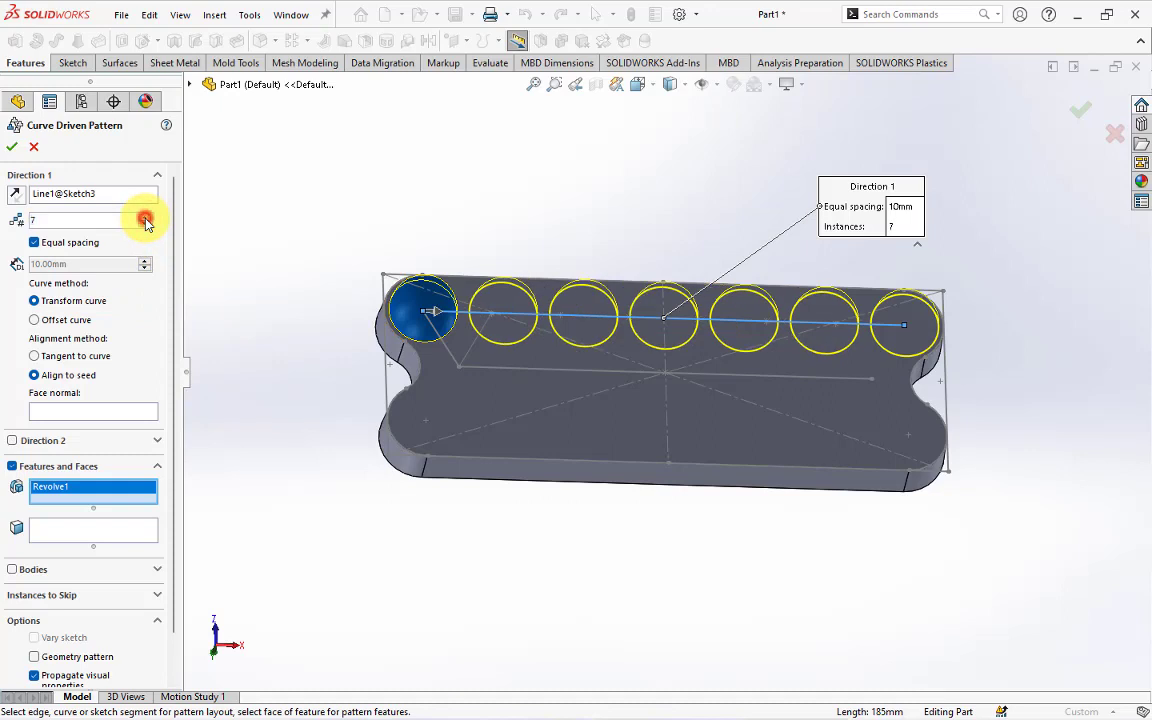
click(145, 217)
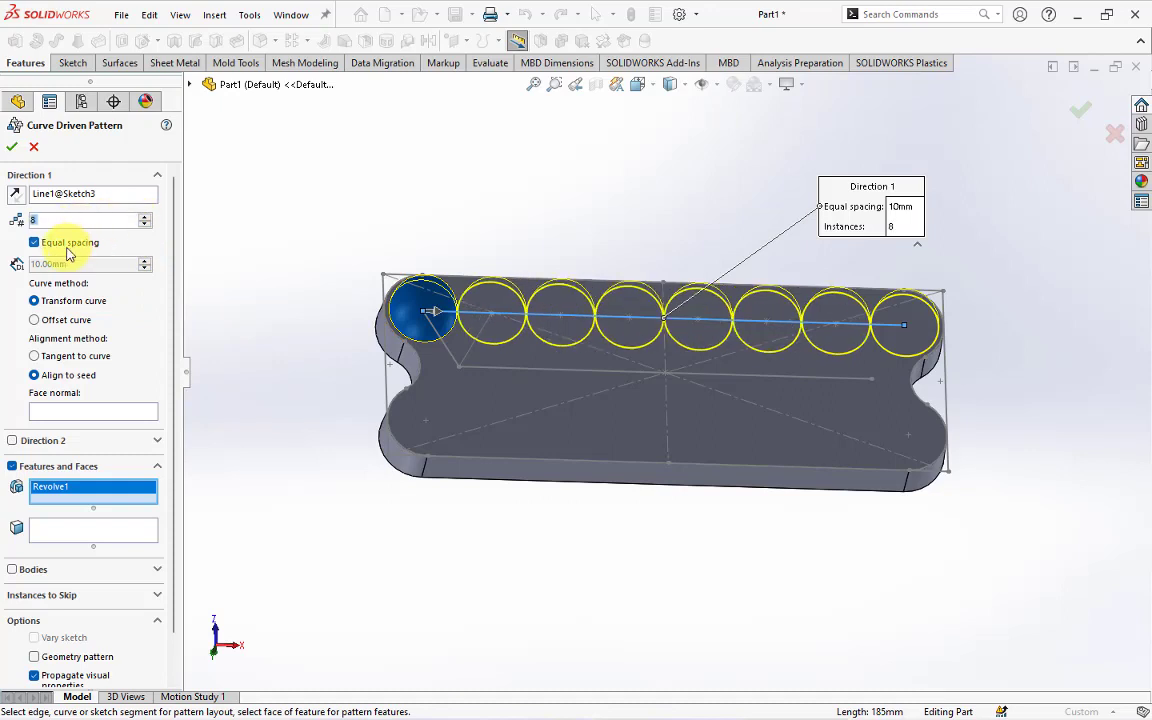
click(11, 146)
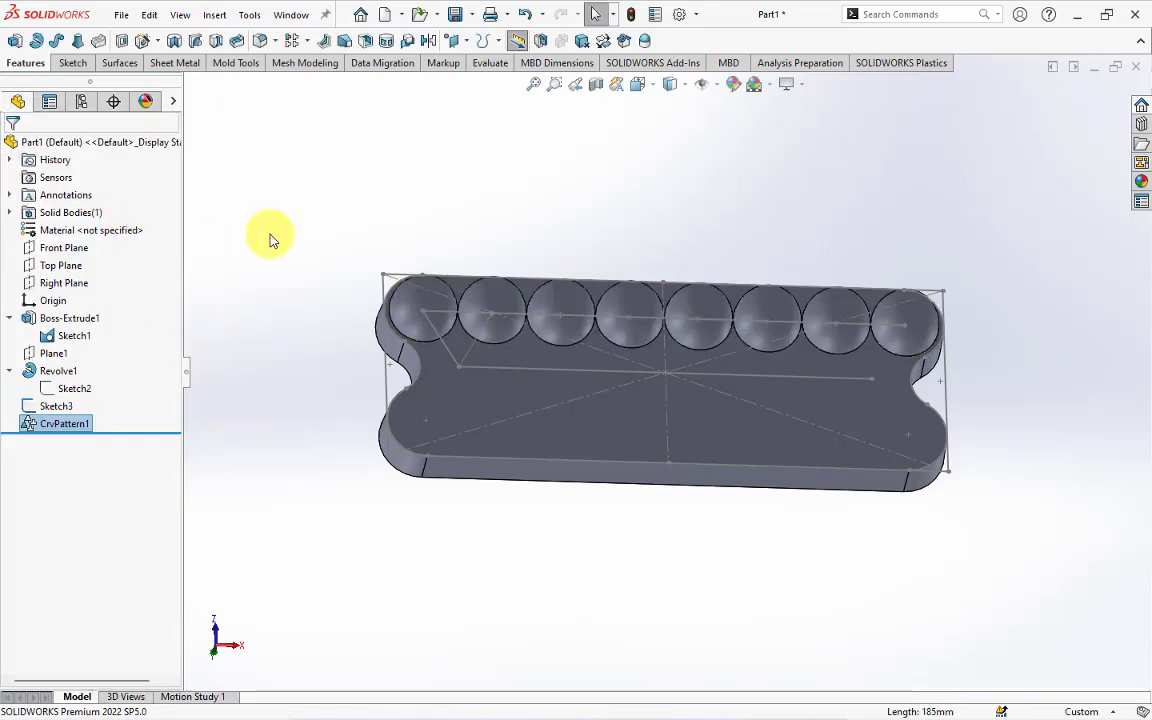
Step: Pattern the first dome face along the short connecting line with 2 instances
click(307, 40)
click(321, 118)
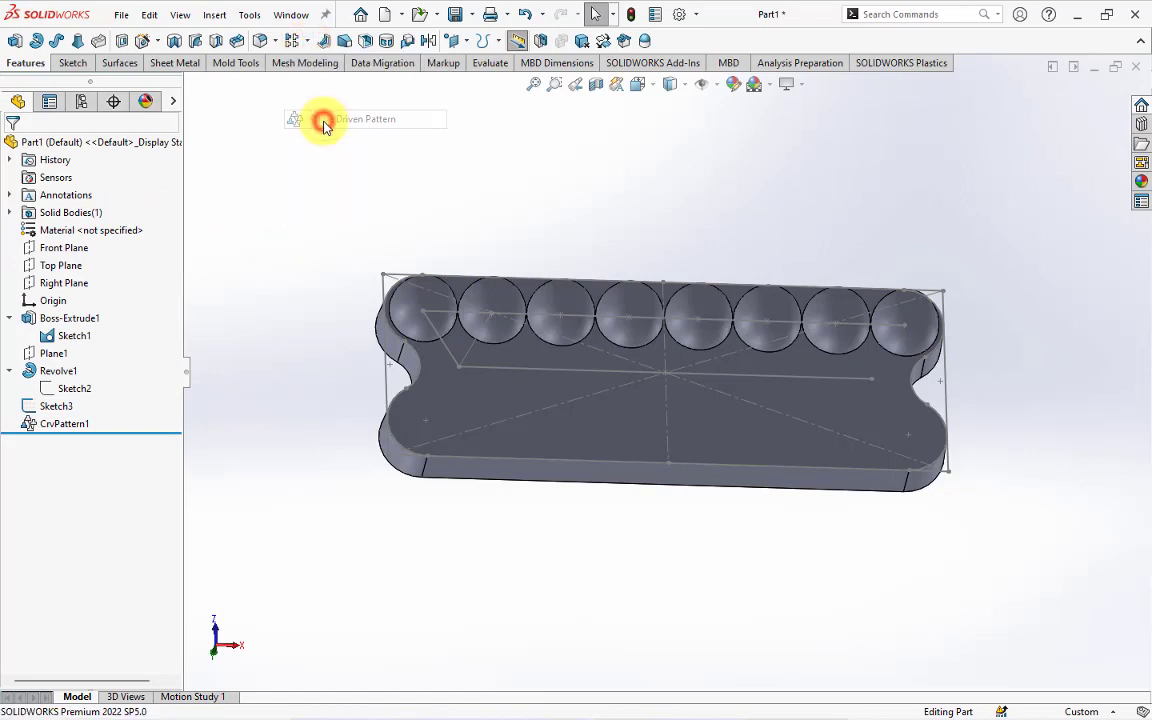
click(437, 332)
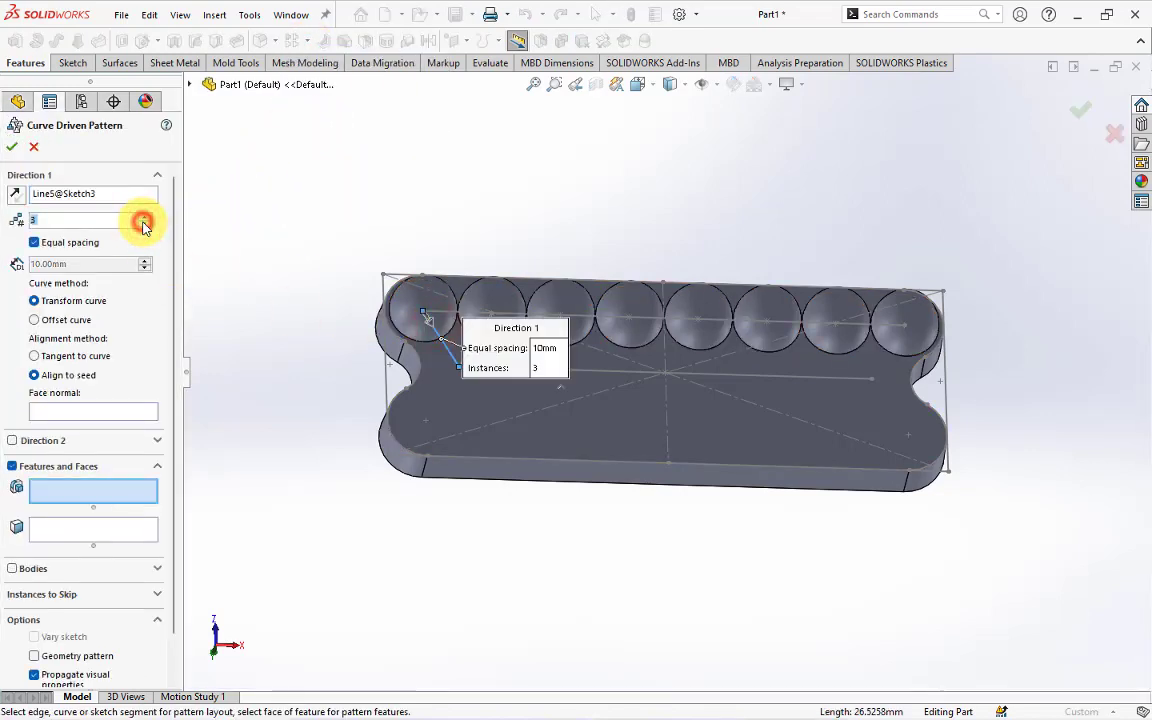
text(2)
click(77, 530)
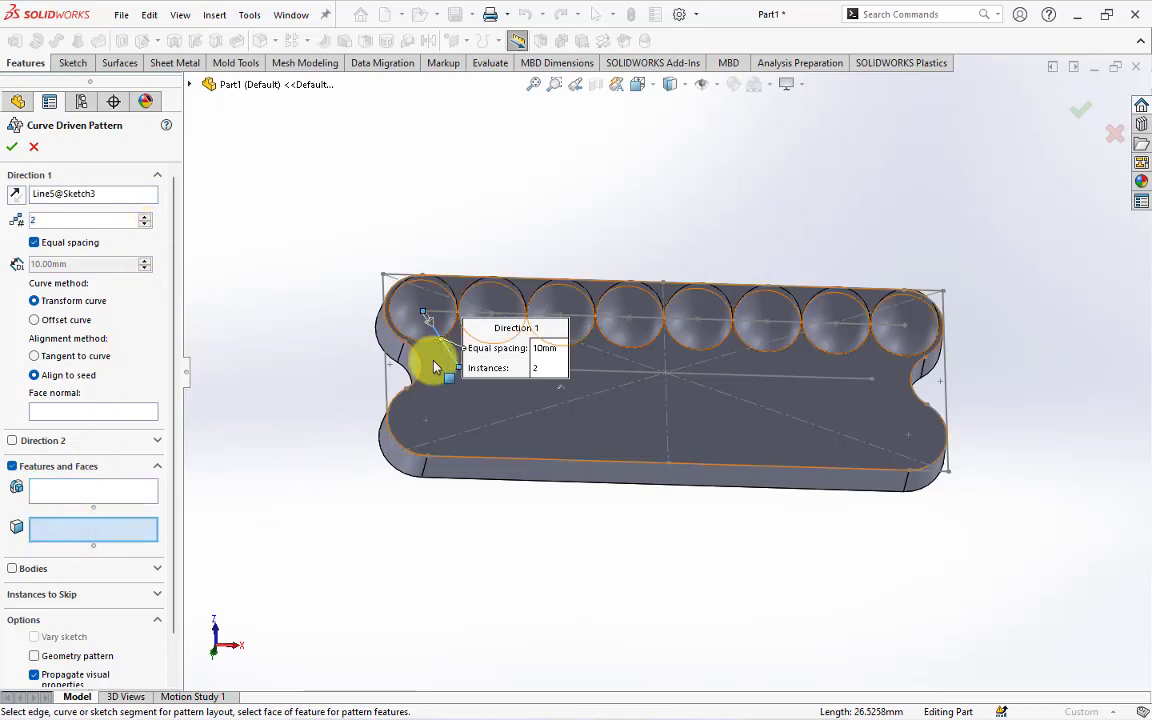
click(411, 327)
click(13, 148)
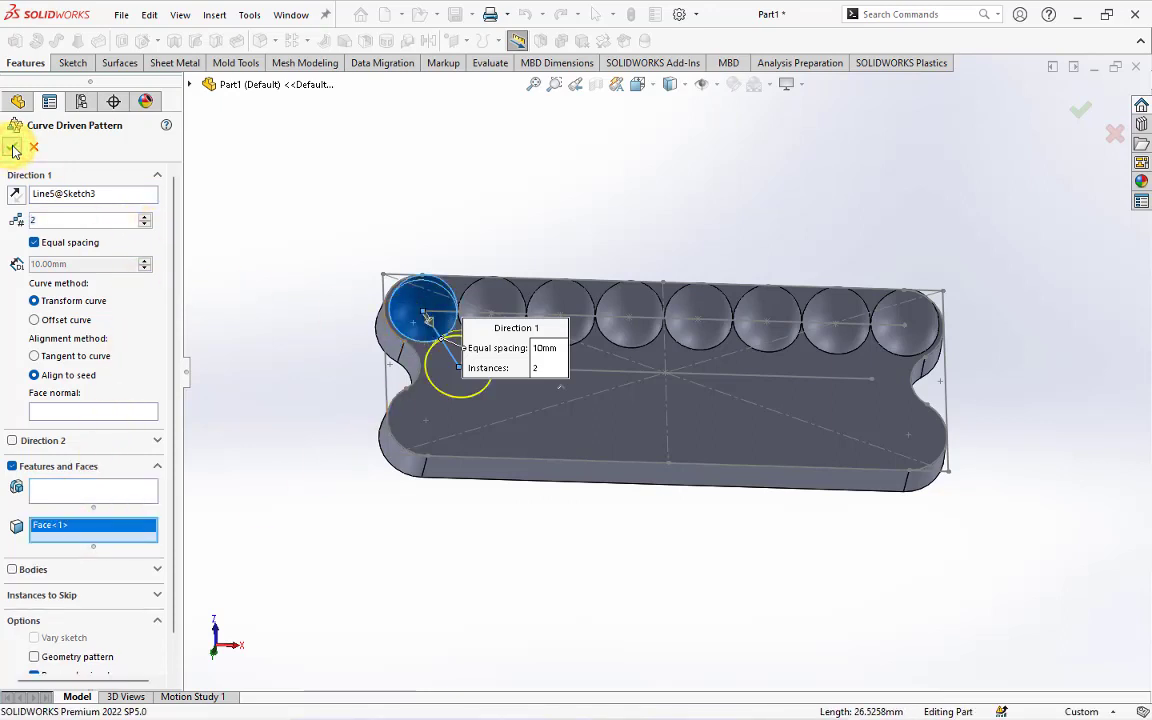
Step: Pattern the lone lower pocket along the lower sketch line with 7 equally spaced instances
click(309, 44)
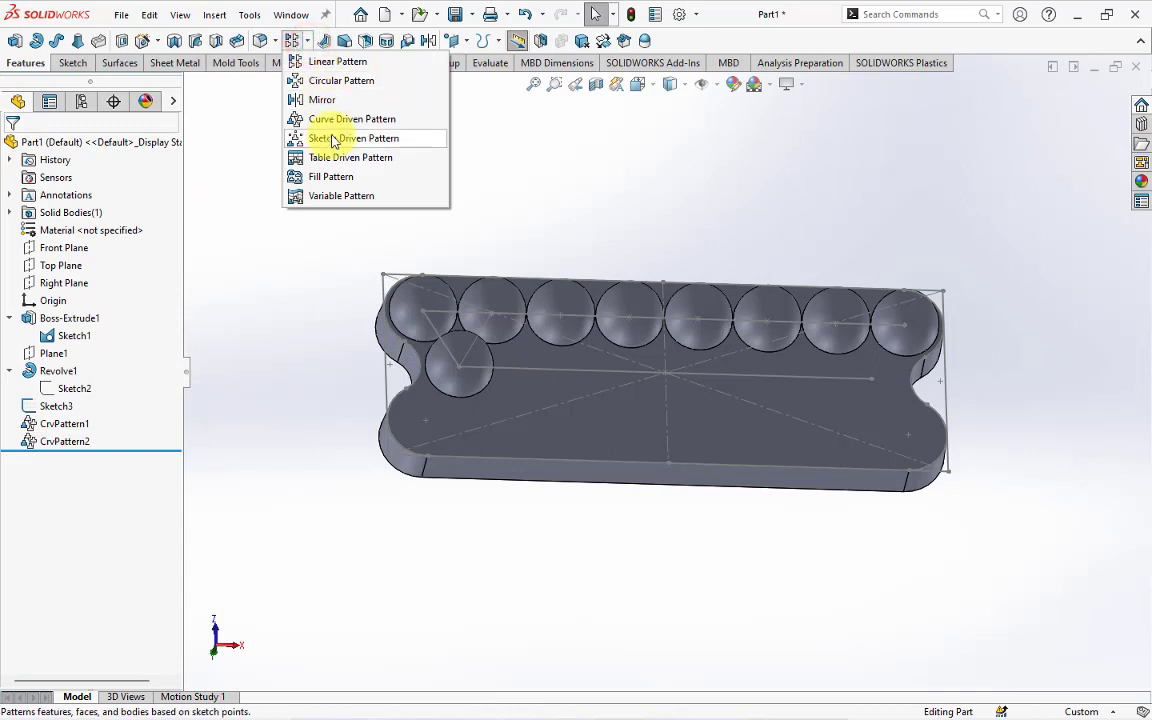
click(305, 119)
click(505, 377)
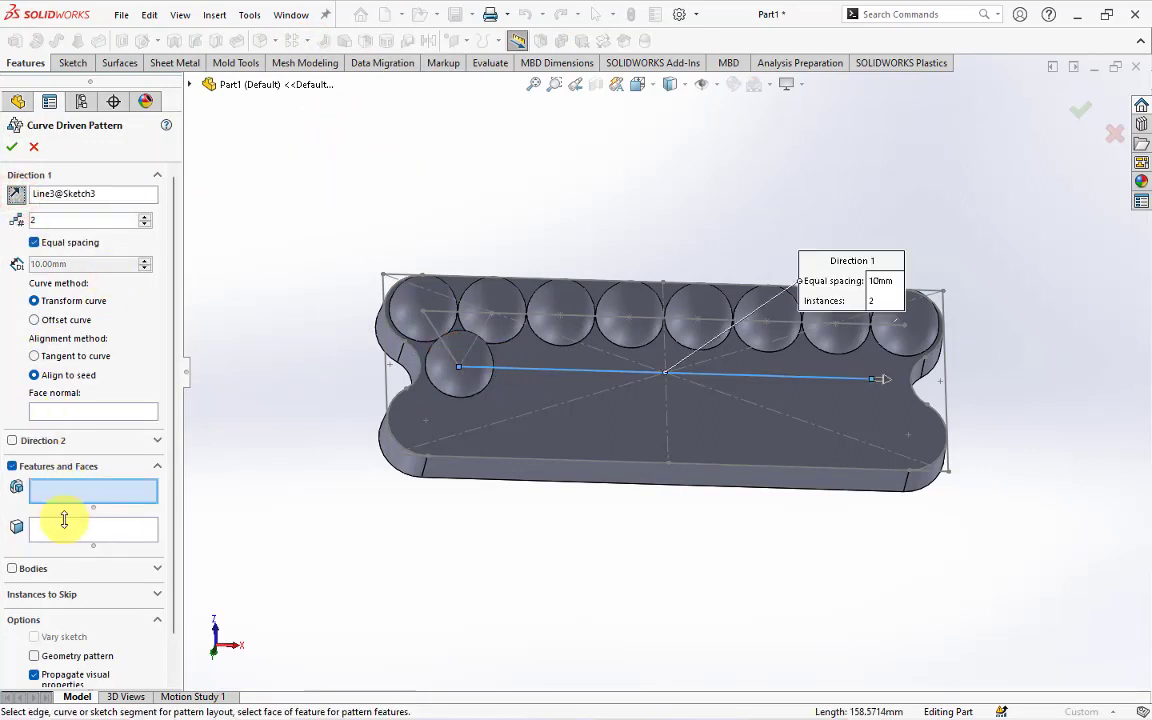
click(66, 526)
click(460, 374)
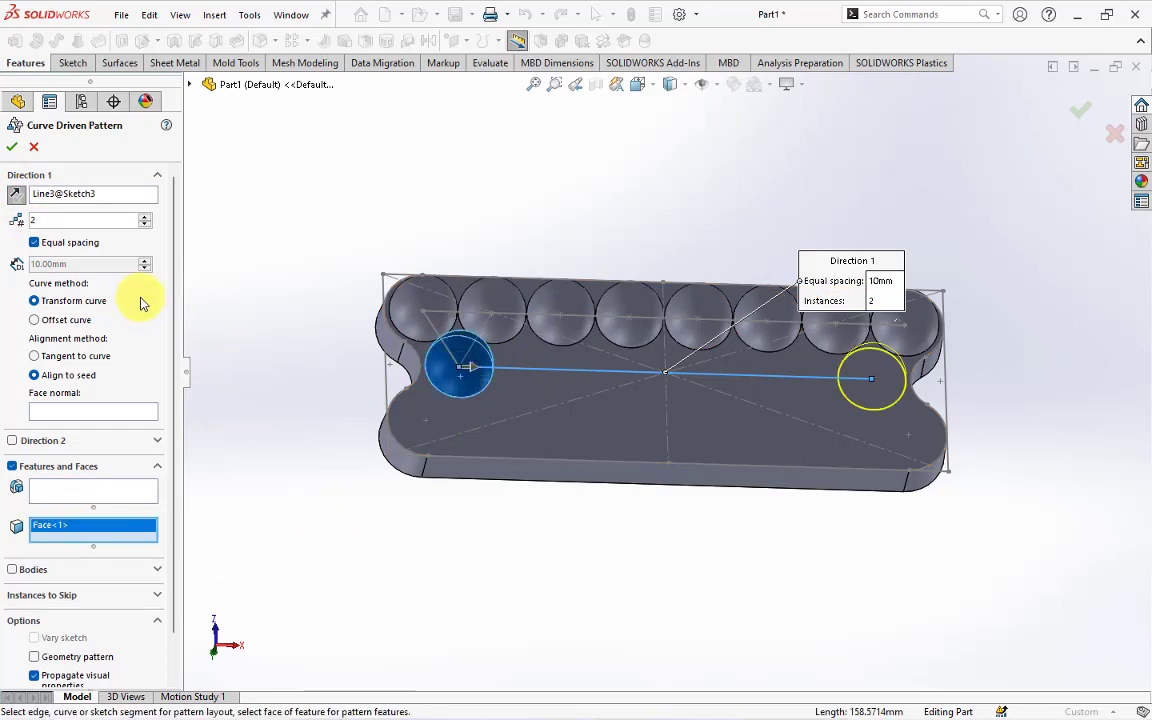
click(146, 219)
click(146, 219)
click(146, 219)
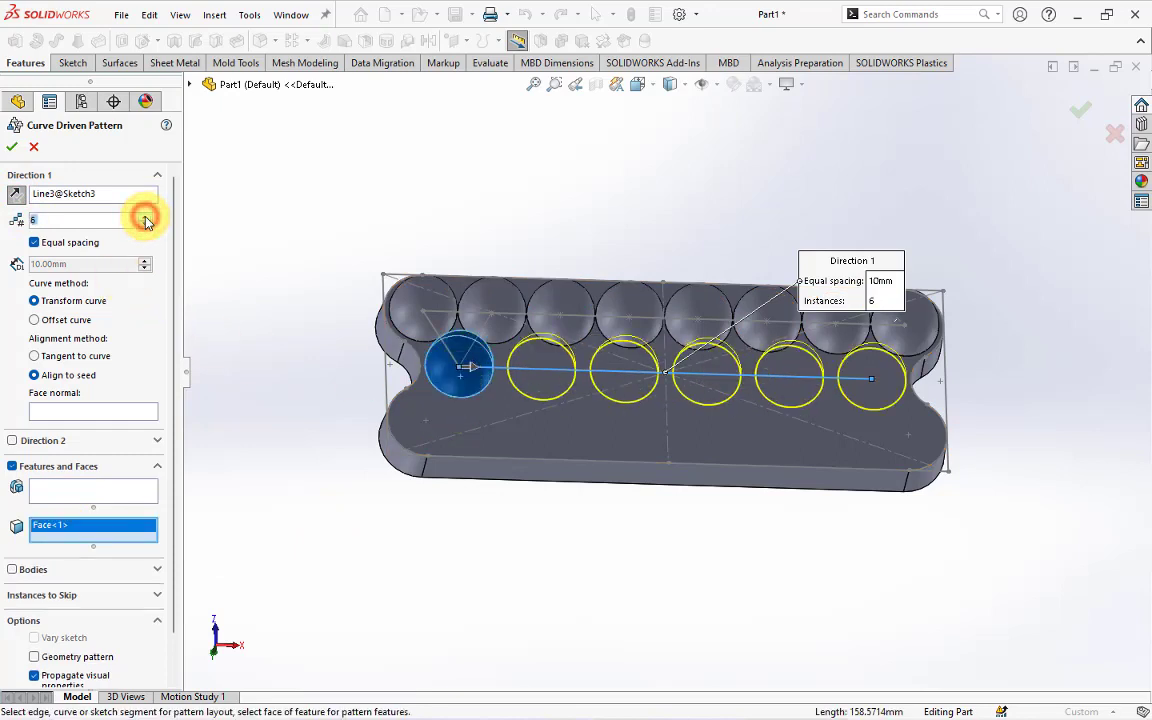
click(146, 219)
click(14, 146)
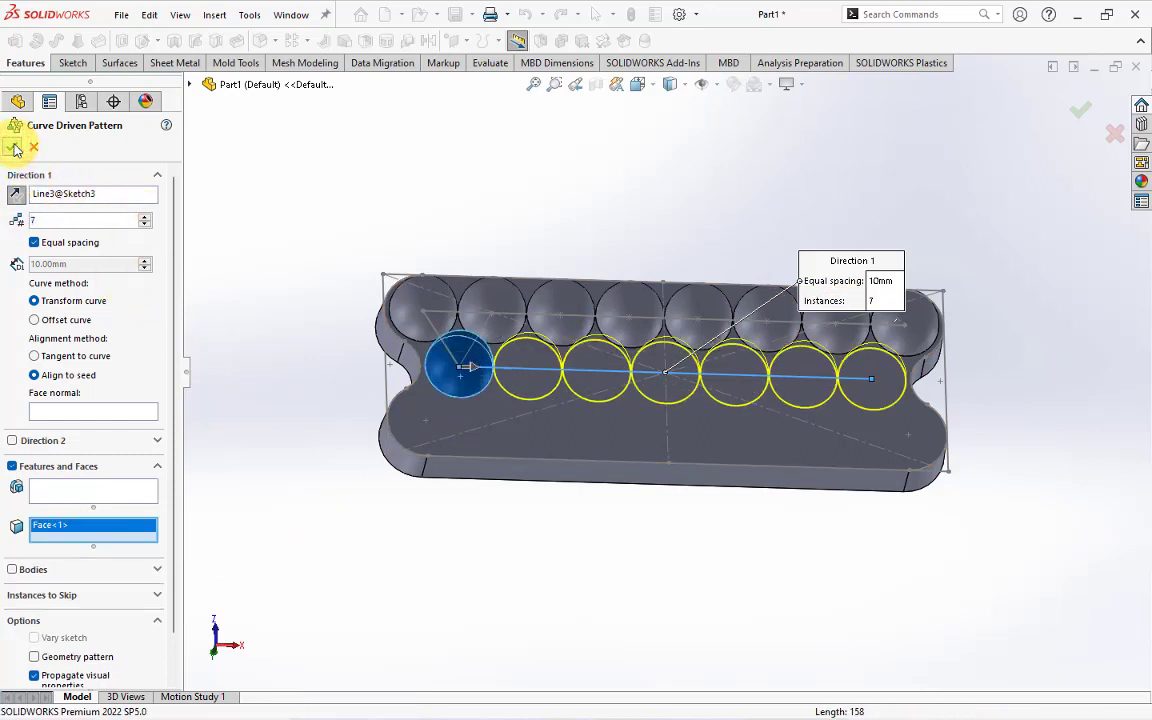
click(283, 231)
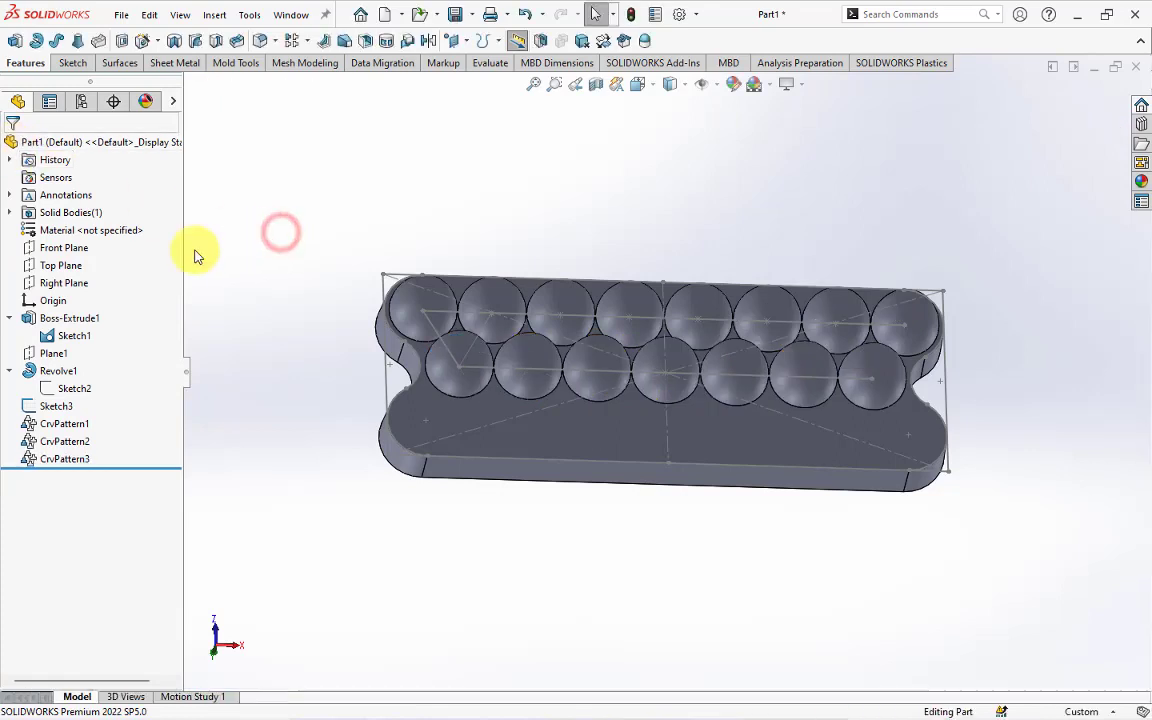
Step: Mirror CrvPattern1's top row of eight pockets across the Front Plane
click(70, 247)
click(426, 43)
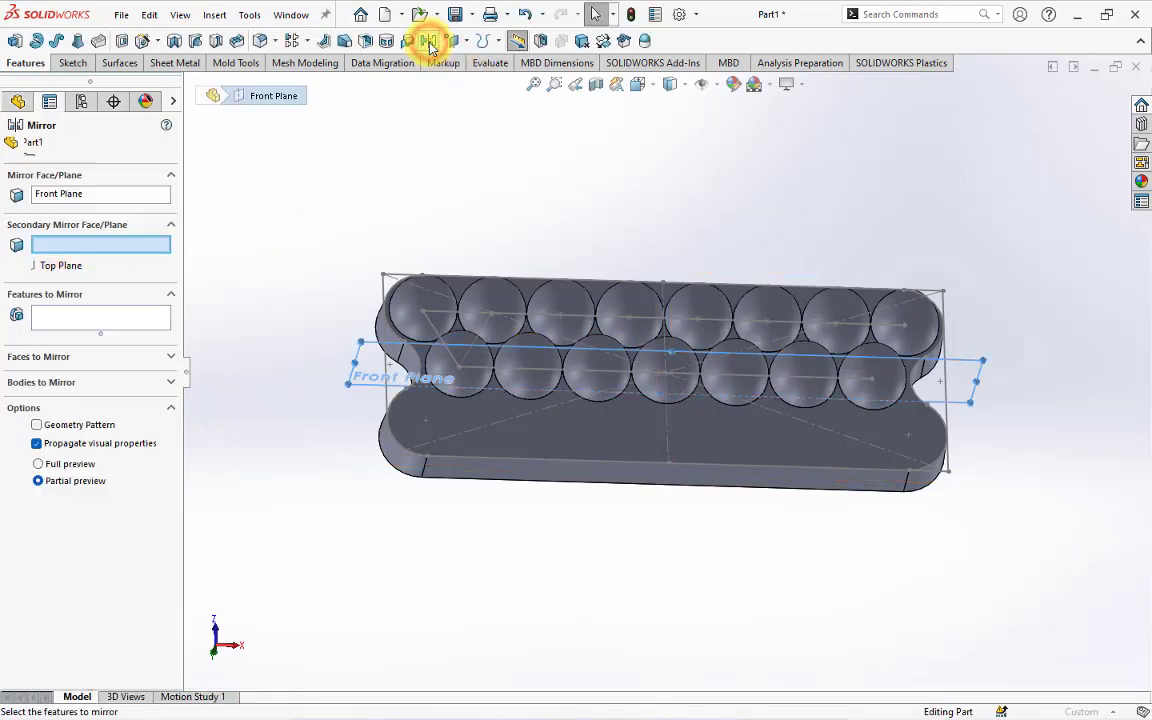
click(111, 314)
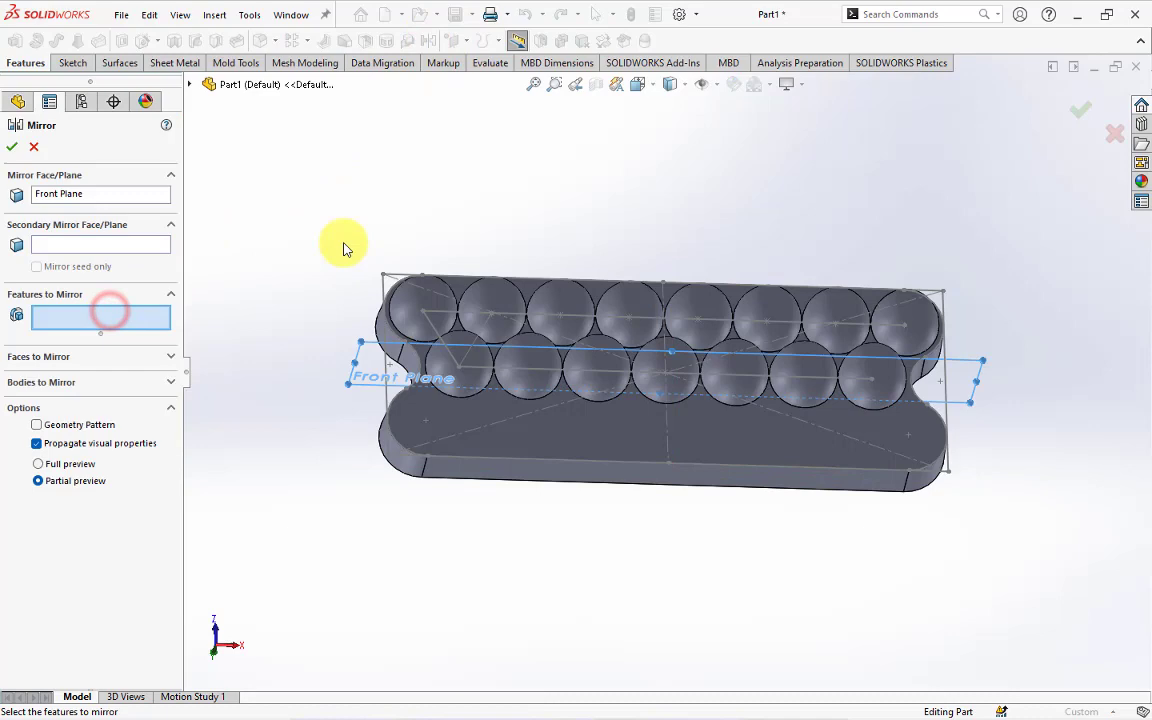
click(577, 306)
click(13, 148)
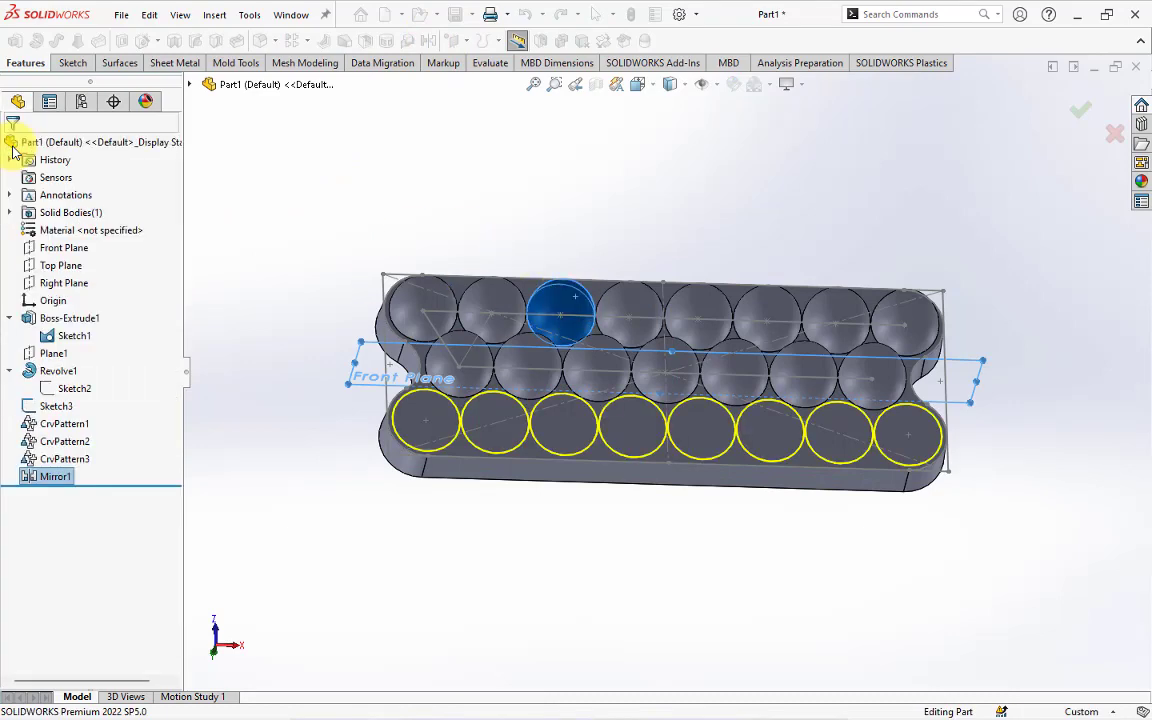
mouse_move(280, 215)
middle_down()
mouse_move(307, 267)
mouse_move(342, 188)
mouse_move(296, 277)
middle_up()
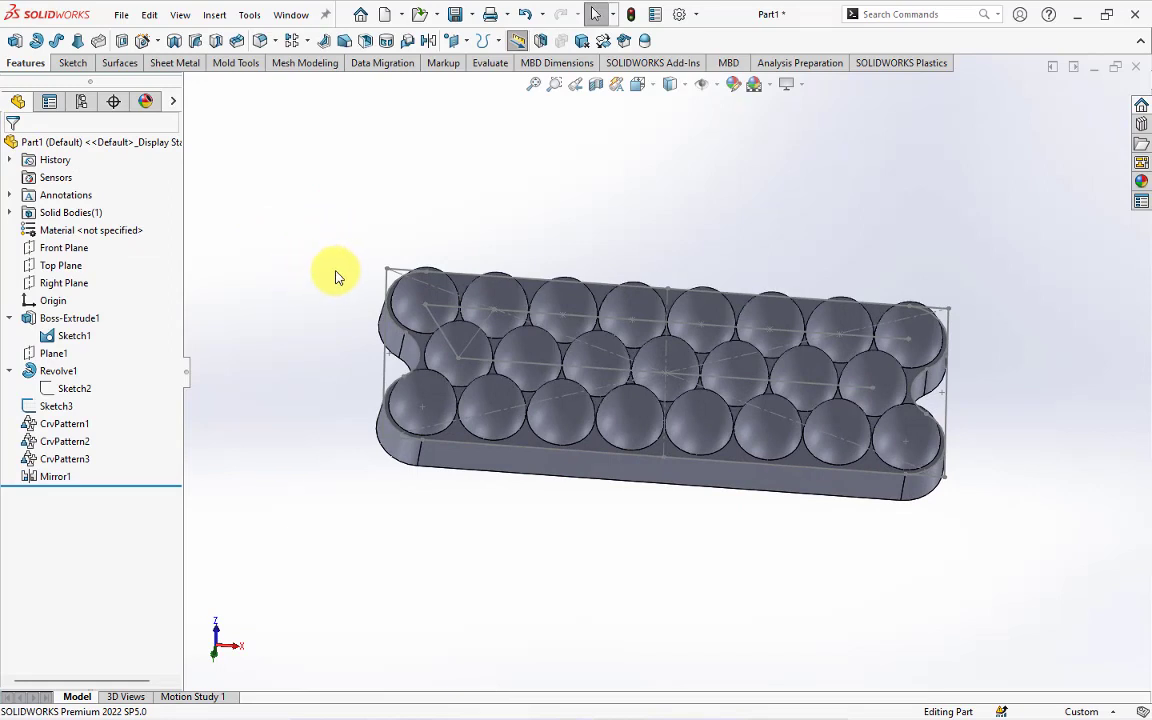
Step: Hide the Sketch3 layout lines
click(518, 317)
right_click(516, 311)
key(Escape)
key(Escape)
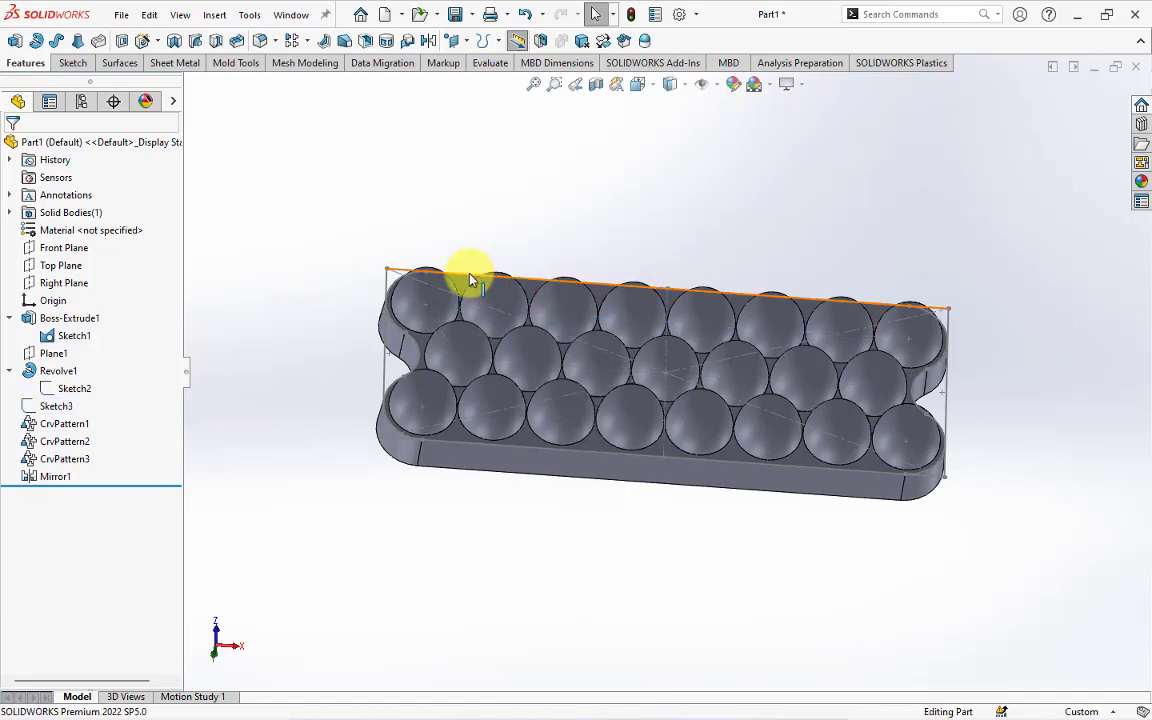
right_click(470, 280)
click(514, 250)
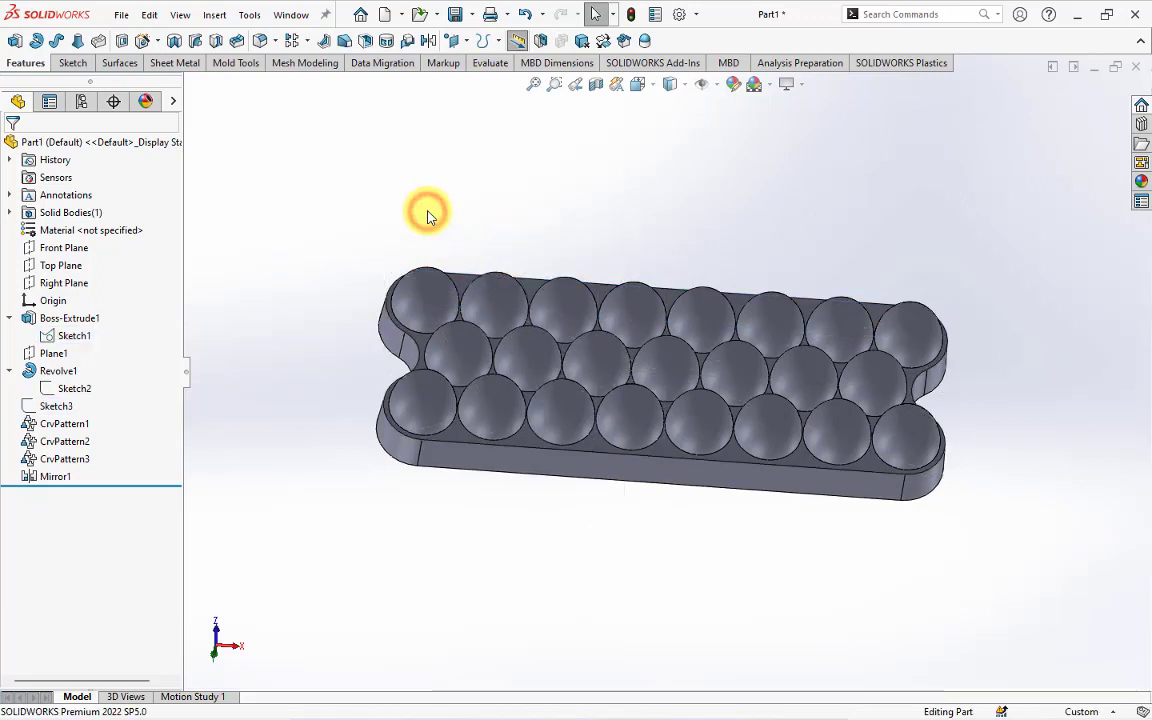
Step: Offset the tray's tangent outer side faces by 0.80 mm with Move Face
click(238, 63)
click(244, 41)
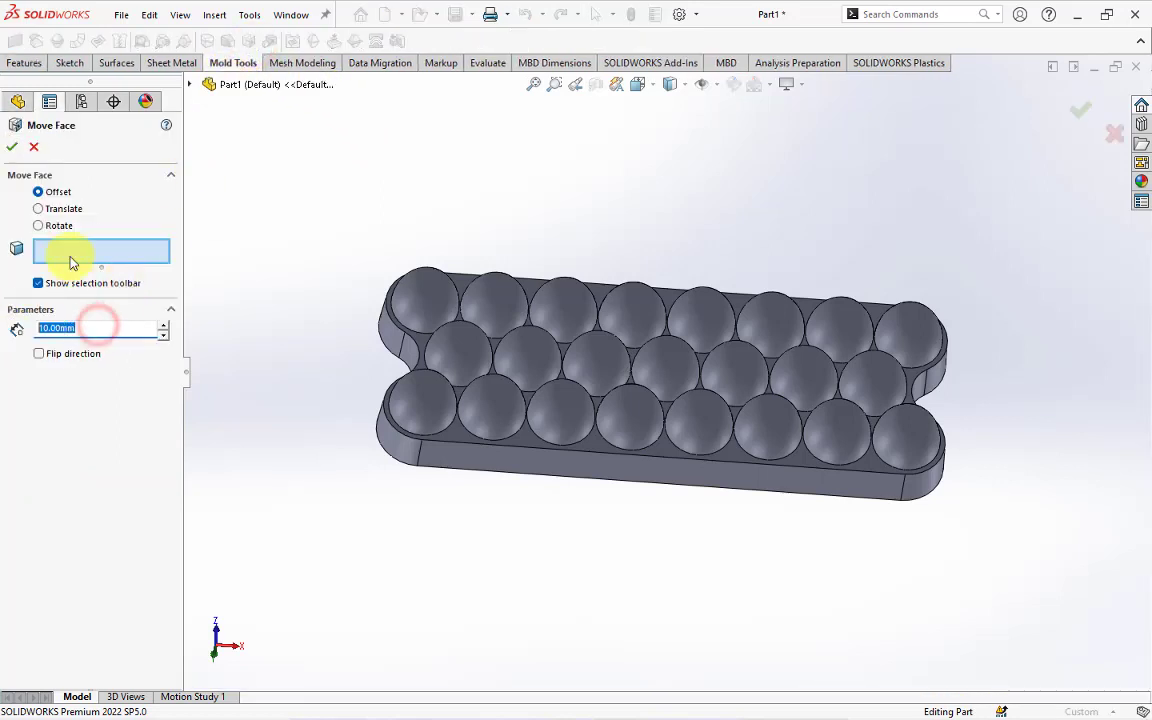
text(0.8)
key(Return)
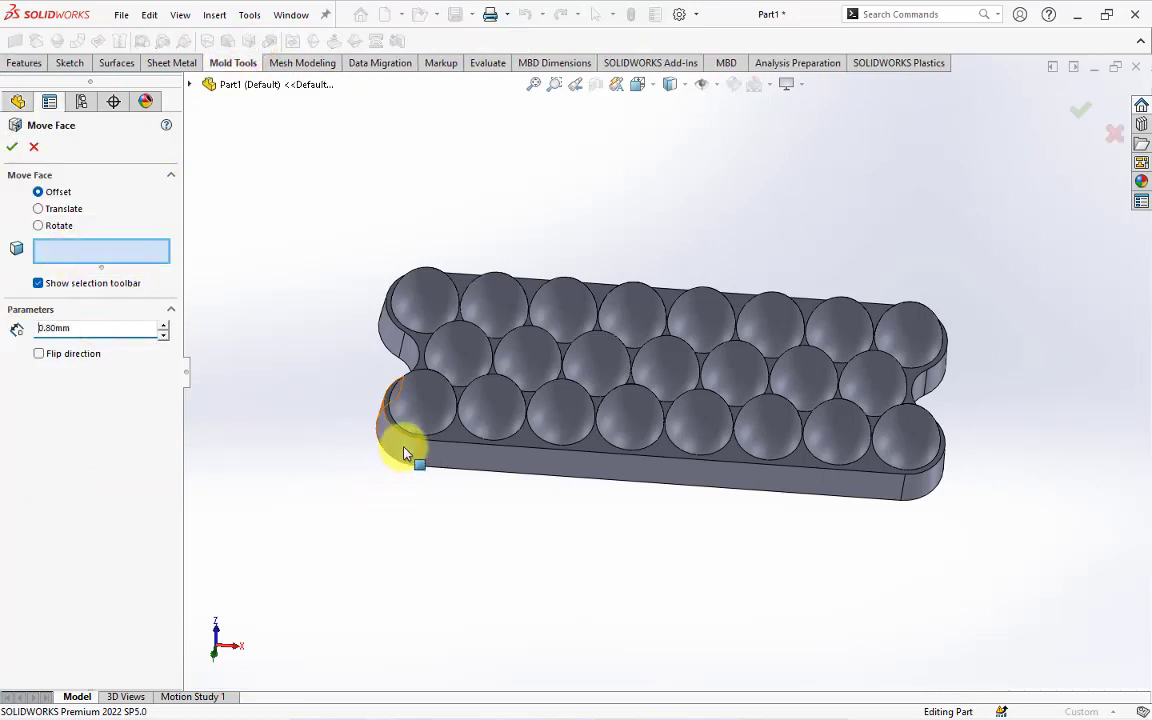
right_click(405, 455)
click(472, 598)
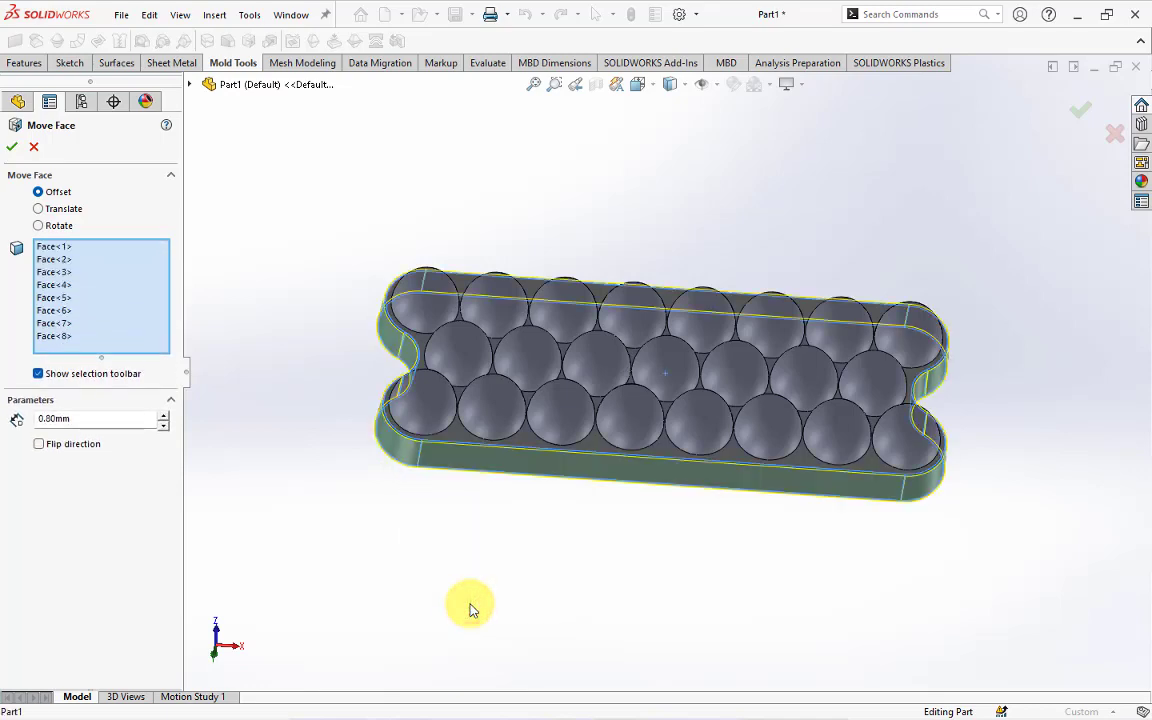
click(12, 149)
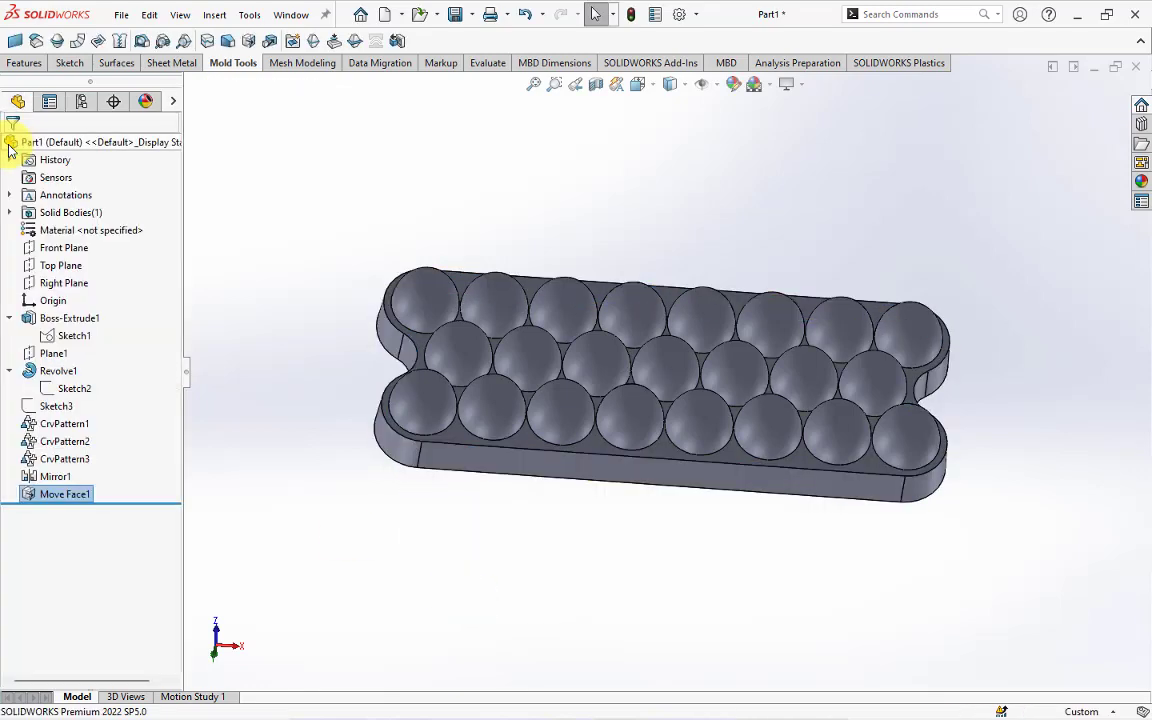
mouse_move(310, 410)
middle_down()
mouse_move(355, 312)
mouse_move(315, 240)
middle_up()
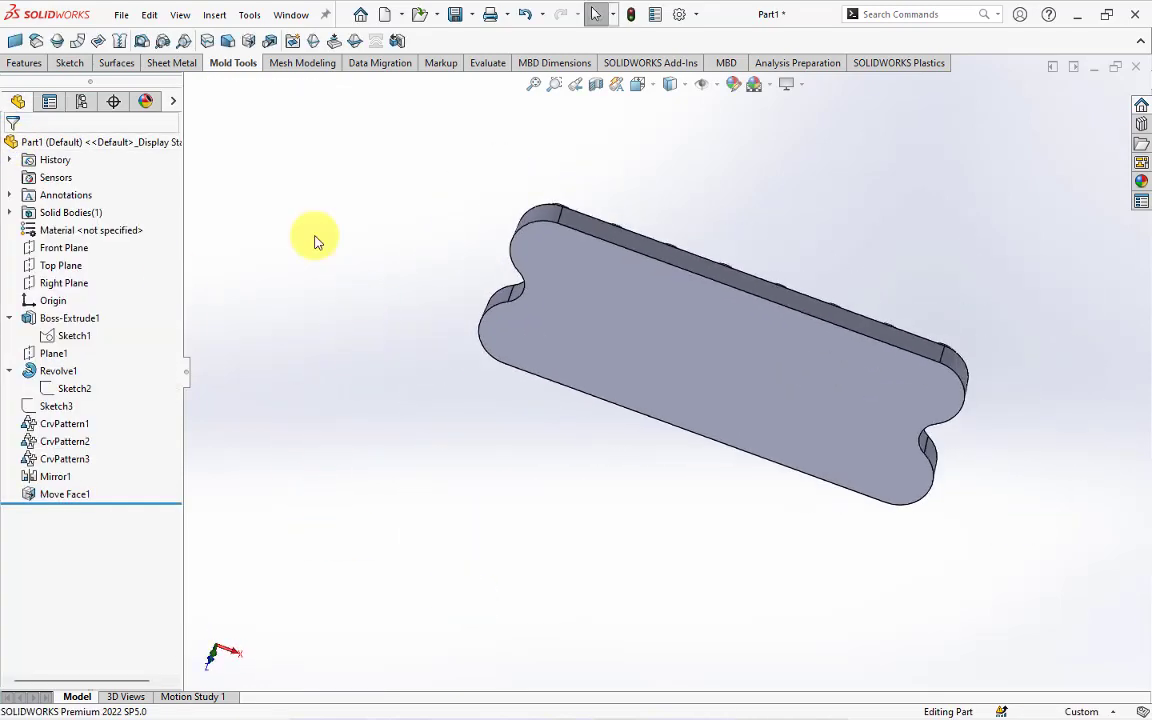
click(24, 63)
Step: Shell the tray to 0.85 mm walls with the flat face removed, checking it in a section view
click(366, 41)
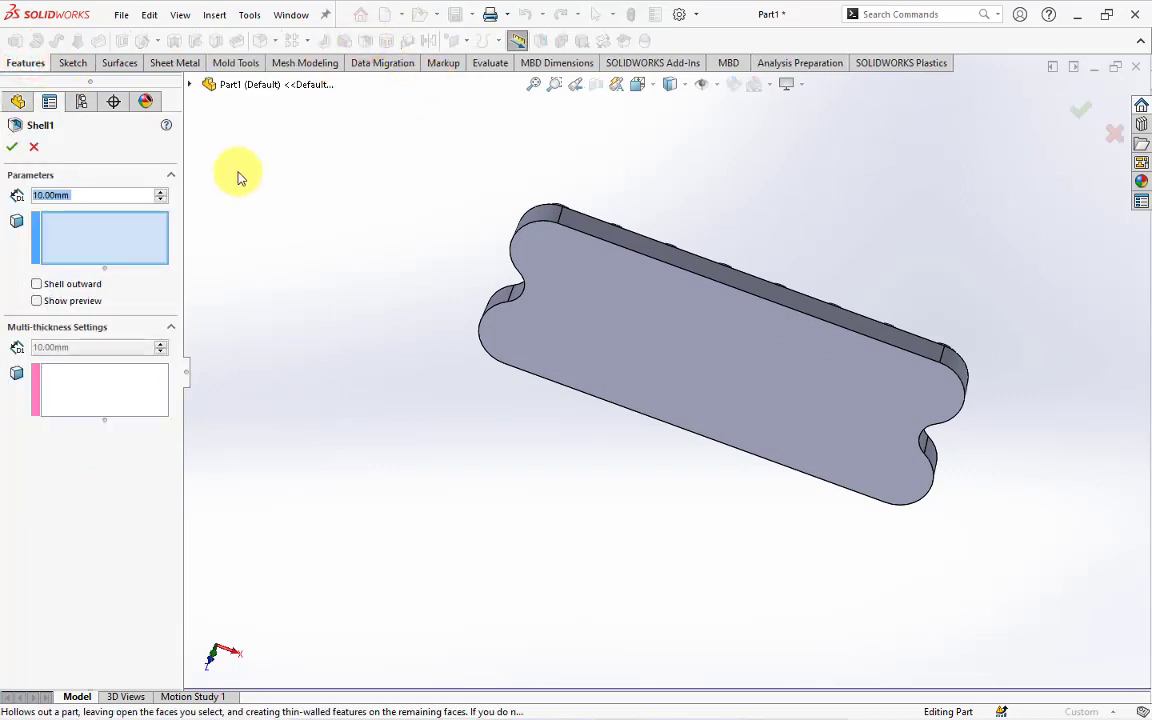
text(0.85)
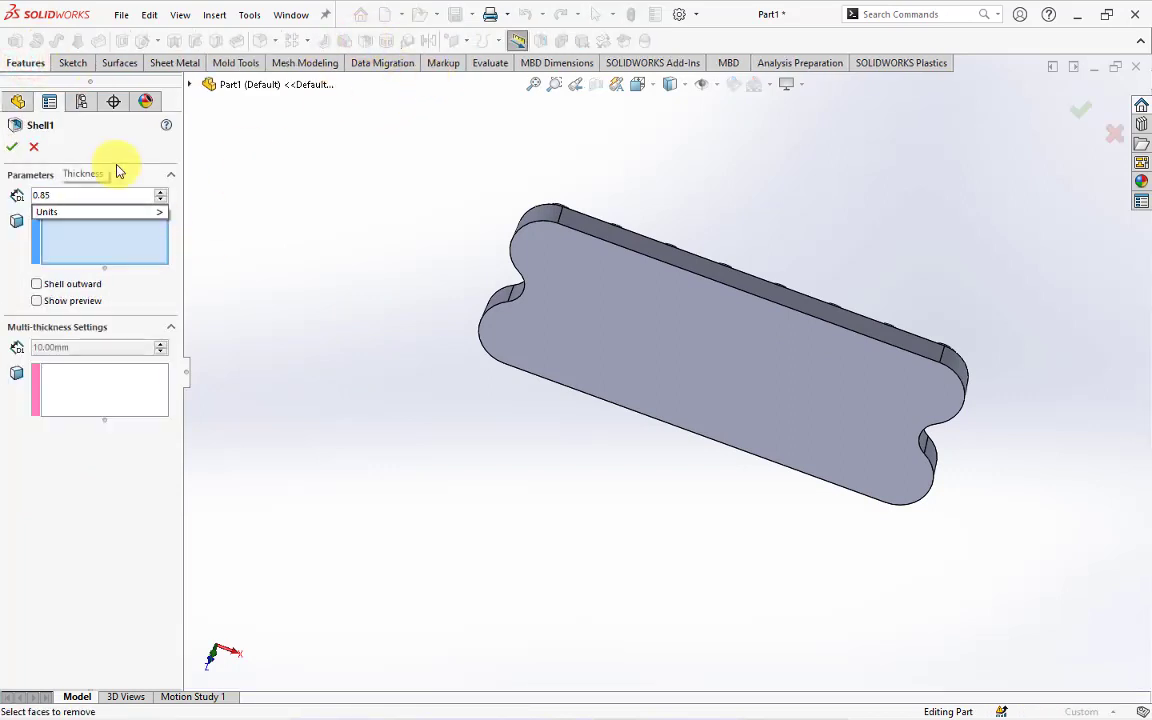
click(116, 245)
click(573, 318)
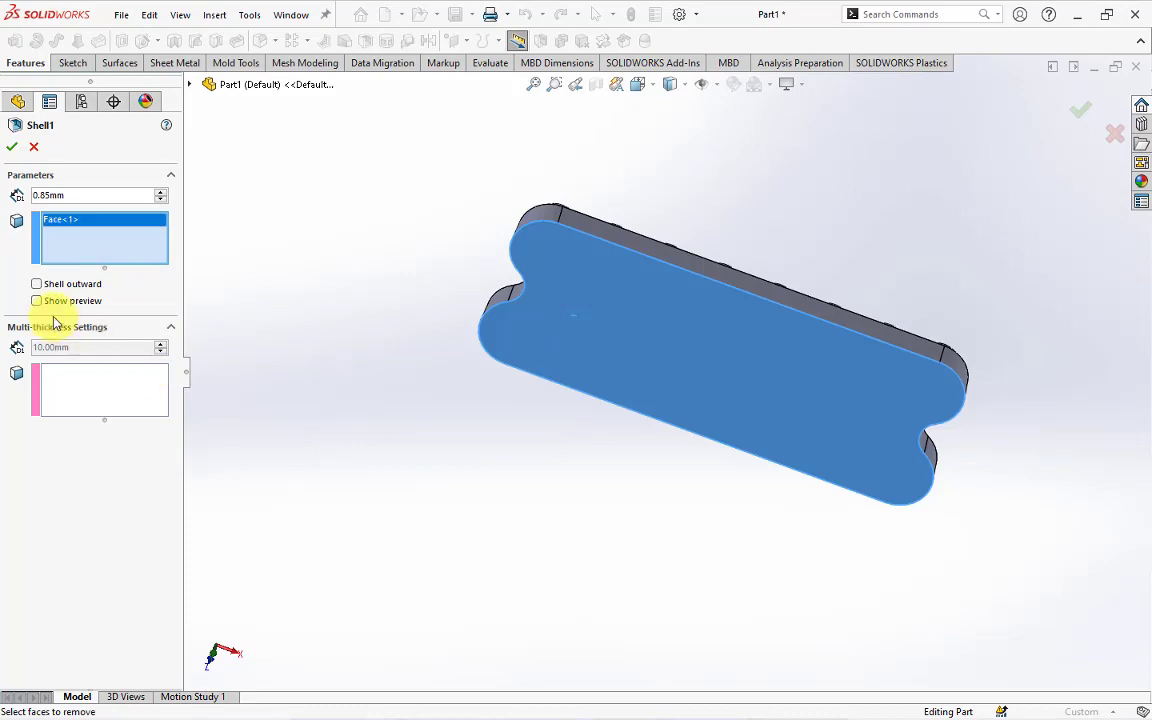
click(13, 145)
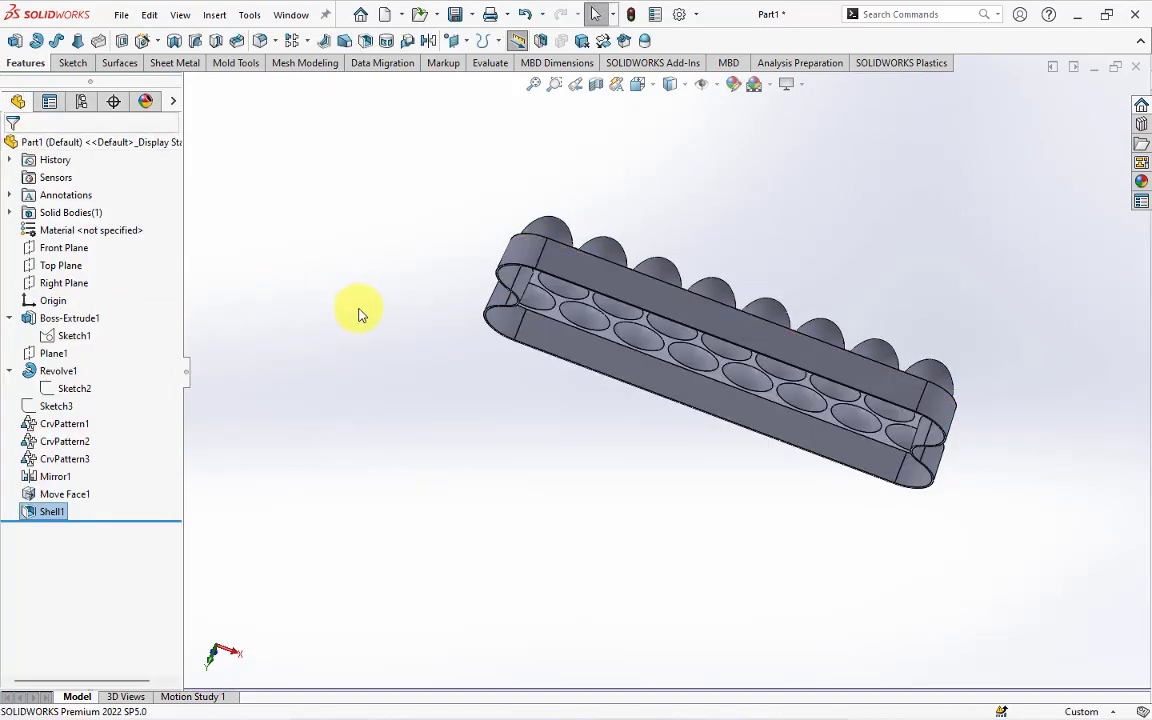
mouse_move(360, 311)
middle_down()
mouse_move(311, 473)
mouse_move(314, 190)
mouse_move(304, 396)
mouse_move(841, 206)
mouse_move(597, 90)
middle_up()
click(596, 86)
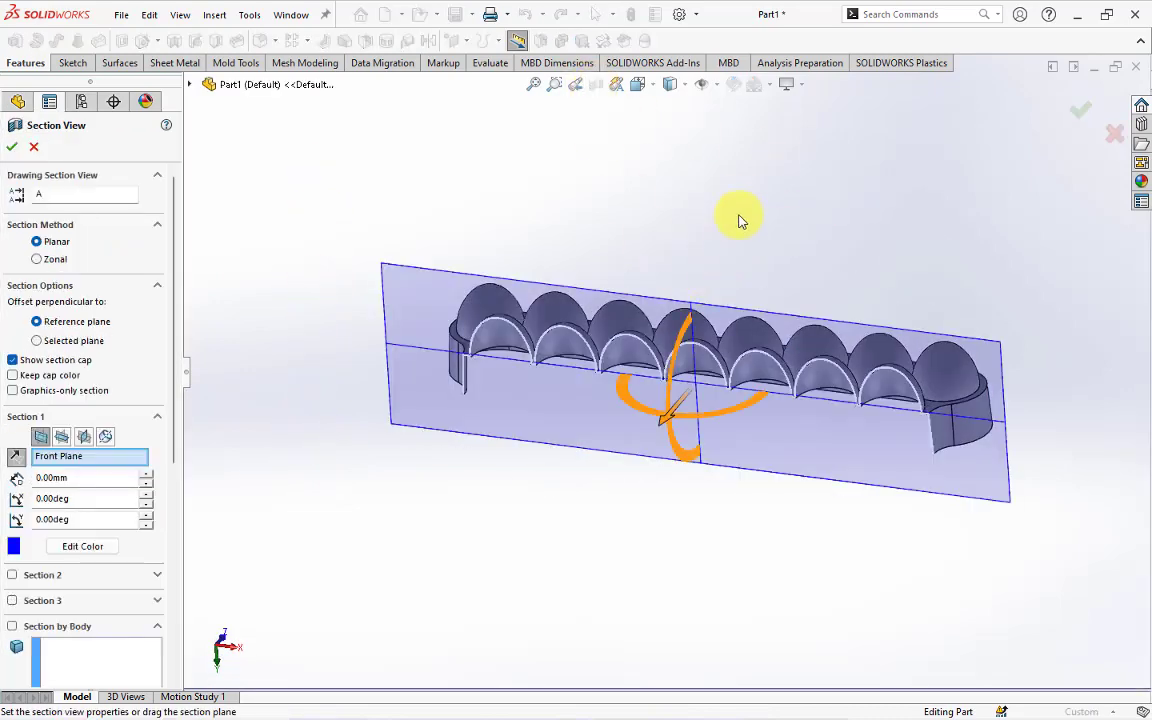
mouse_move(738, 216)
middle_down()
mouse_move(737, 158)
mouse_move(561, 239)
middle_up()
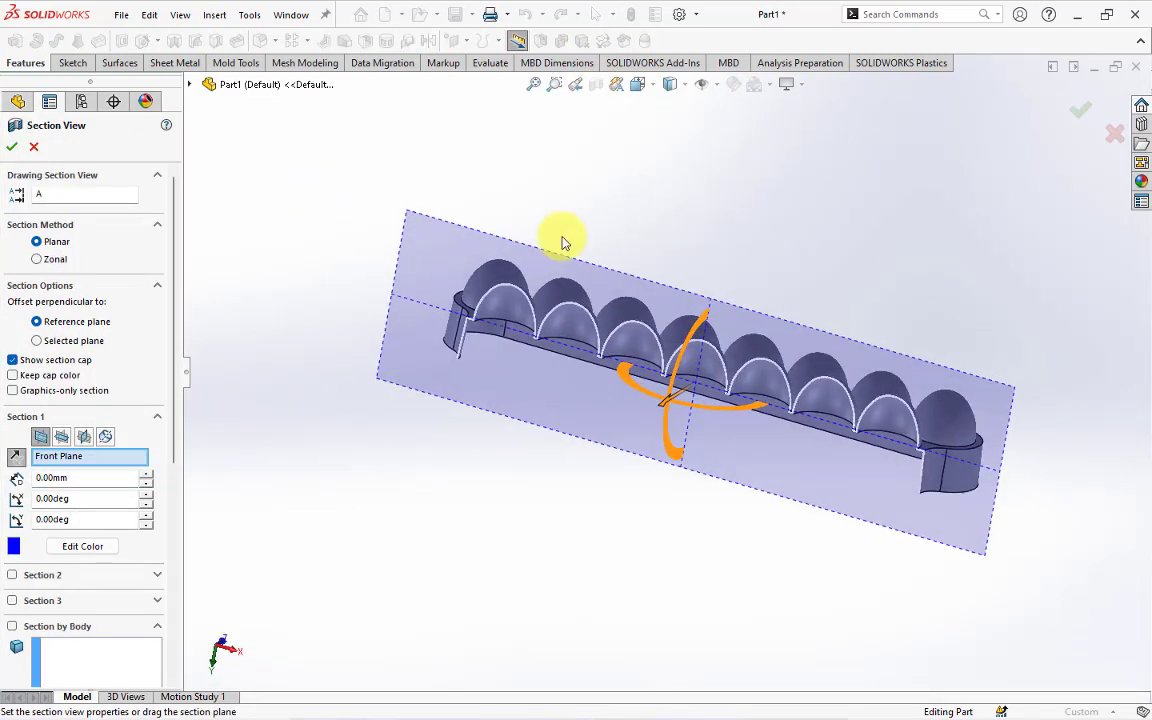
click(33, 146)
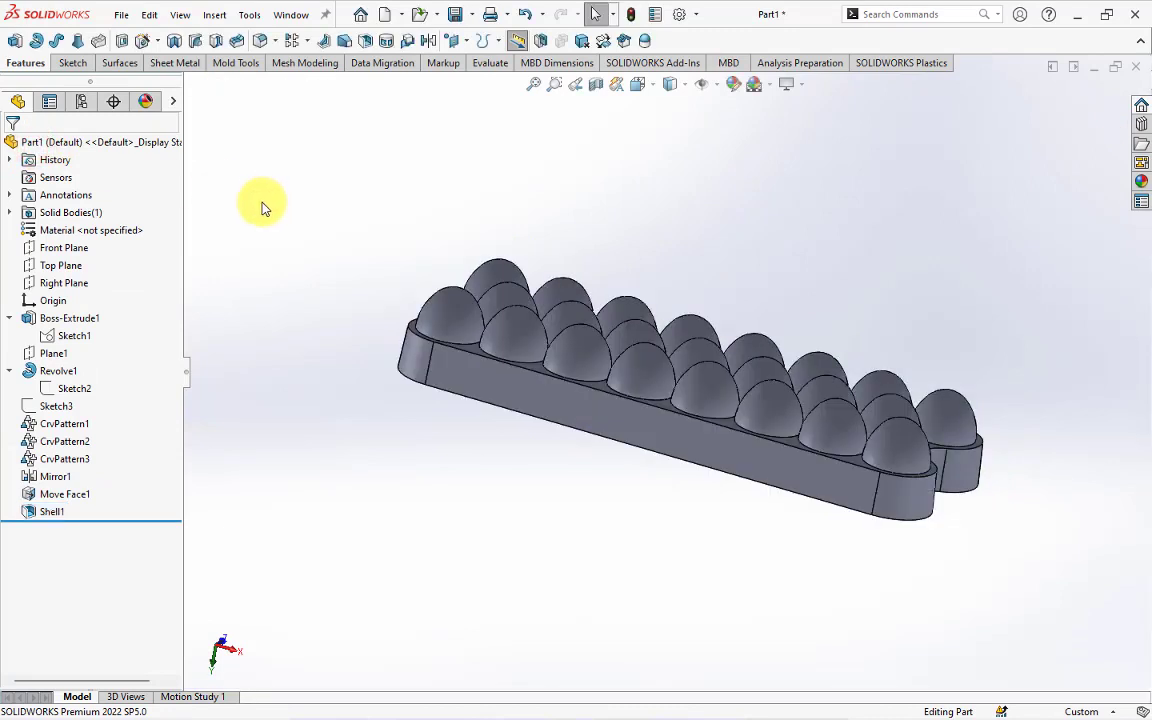
Step: Fillet the outer rim edge loop and all pocket opening edges at 1 mm radius
click(263, 45)
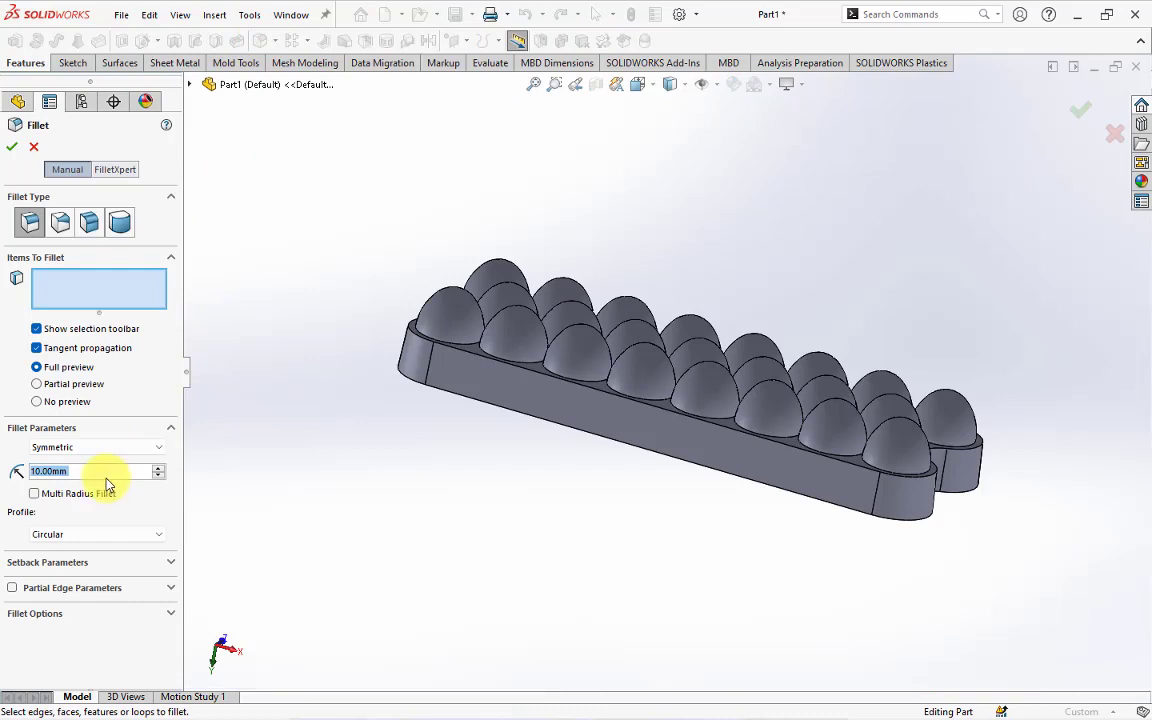
middle_drag(532, 474, 573, 532)
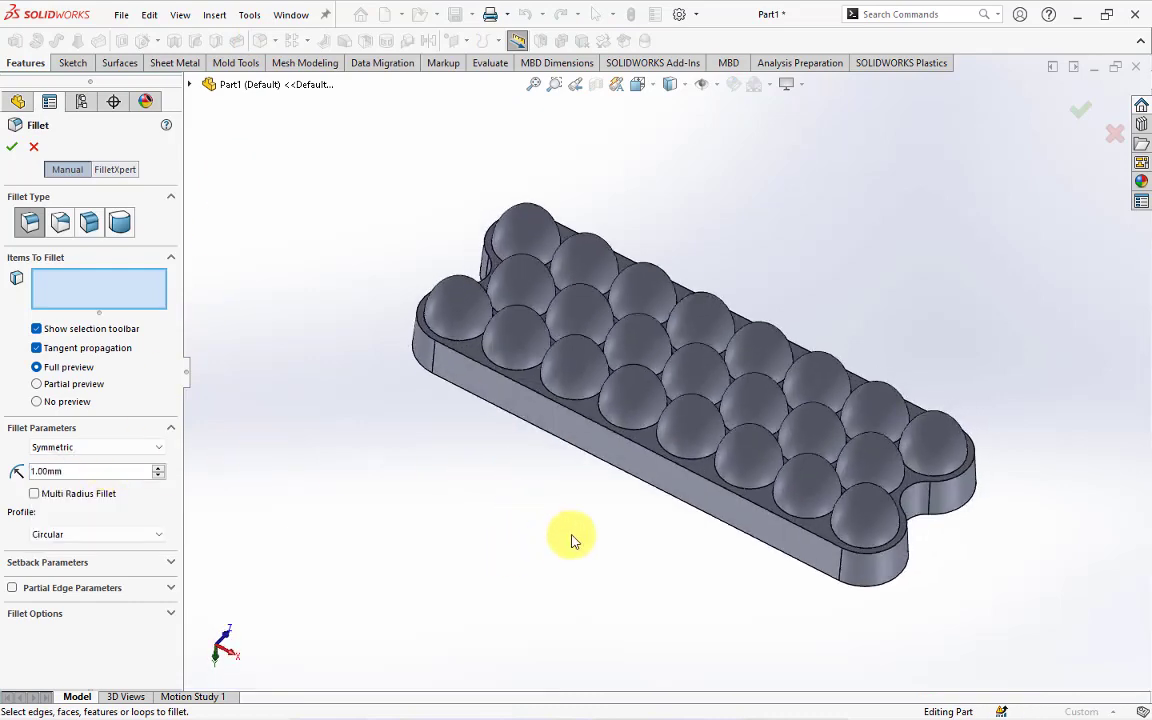
click(657, 456)
mouse_move(643, 481)
middle_down()
mouse_move(694, 244)
mouse_move(669, 309)
mouse_move(612, 391)
middle_up()
click(476, 381)
mouse_move(493, 390)
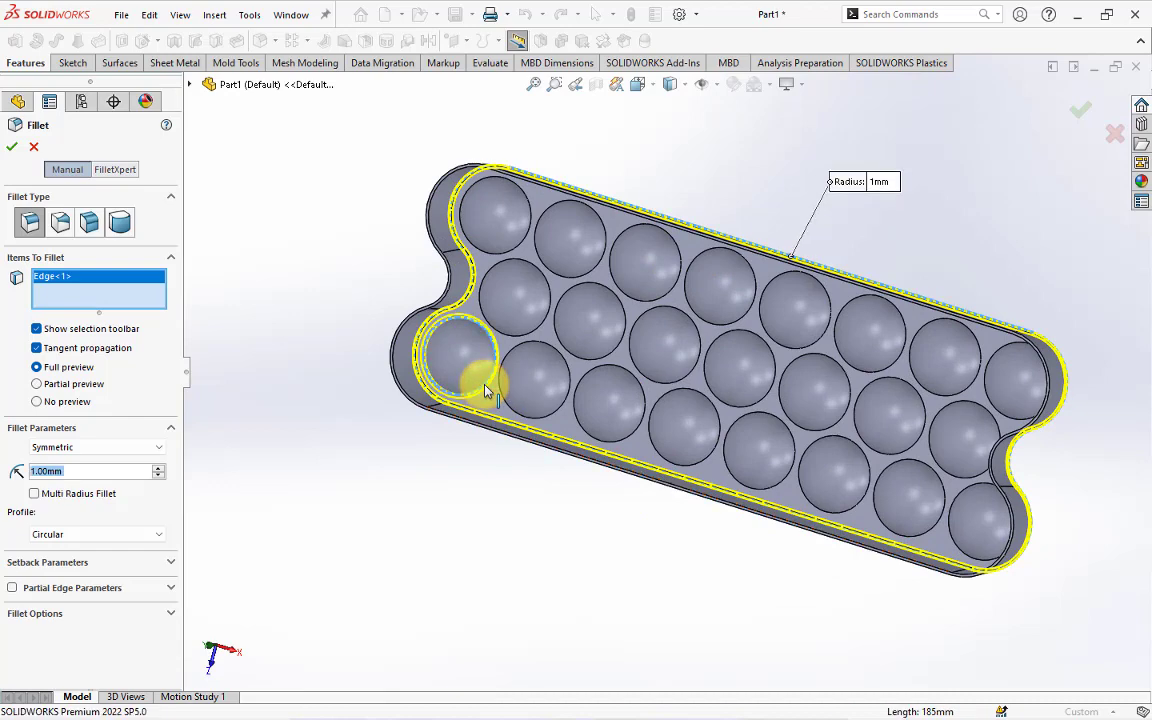
click(533, 341)
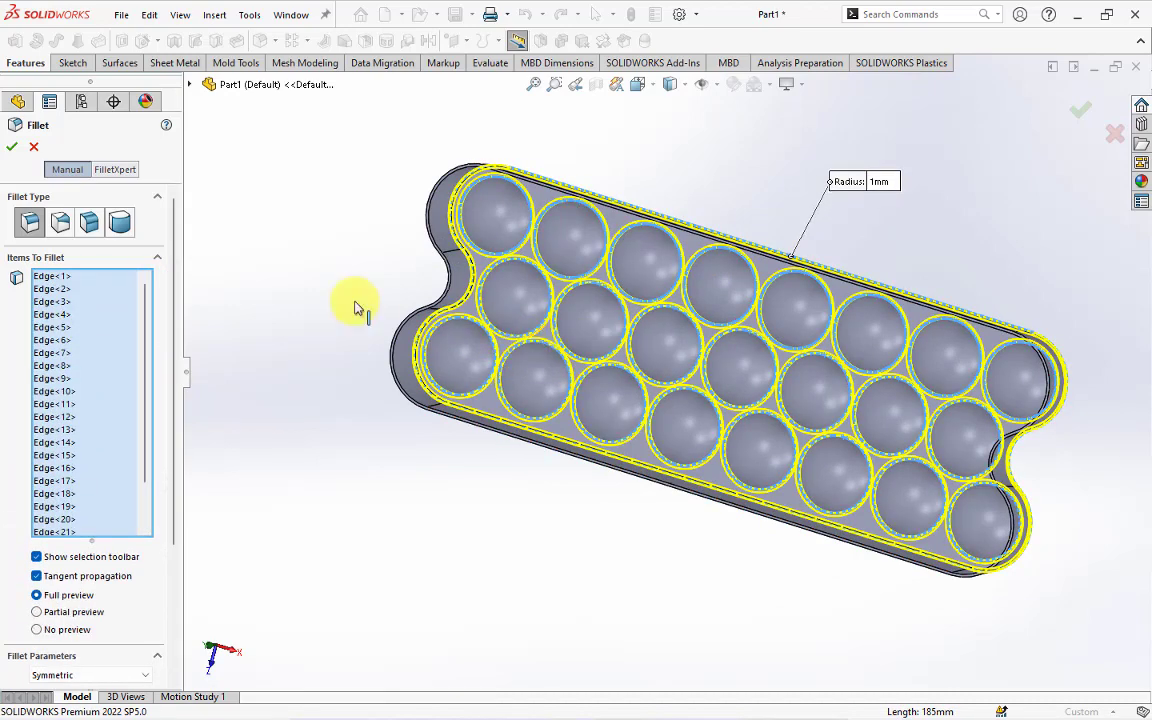
click(13, 151)
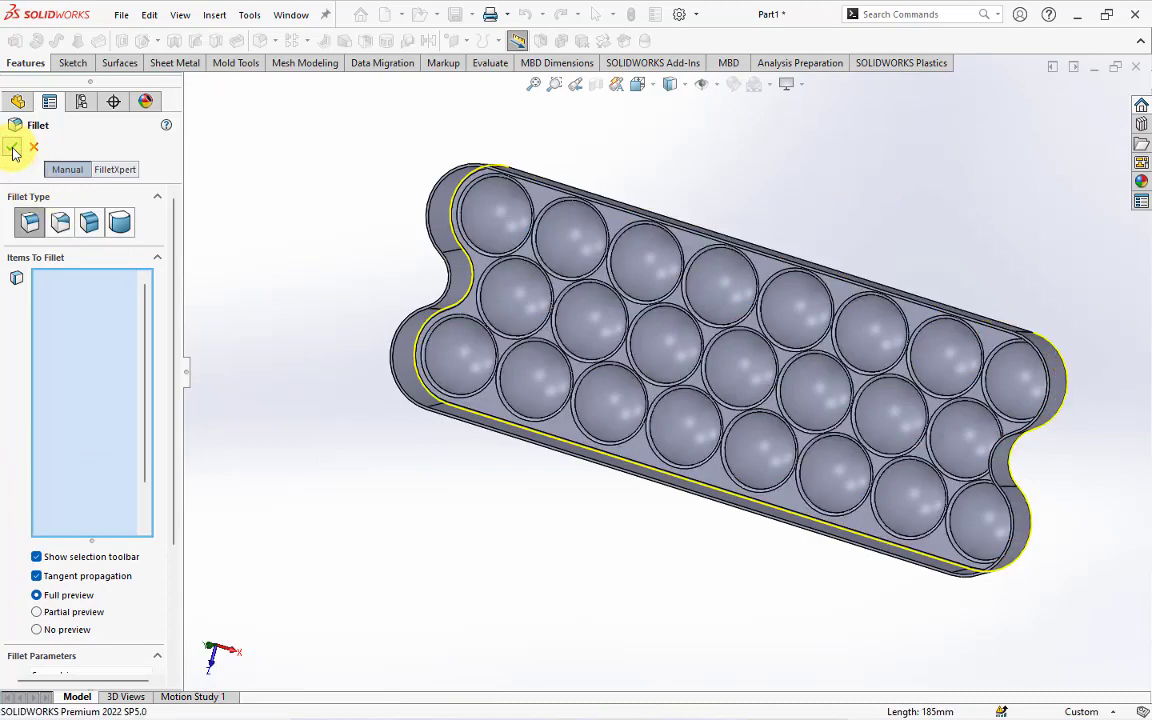
mouse_move(382, 447)
middle_down()
mouse_move(406, 386)
mouse_move(393, 249)
mouse_move(401, 321)
middle_up()
middle_drag(334, 352, 320, 305)
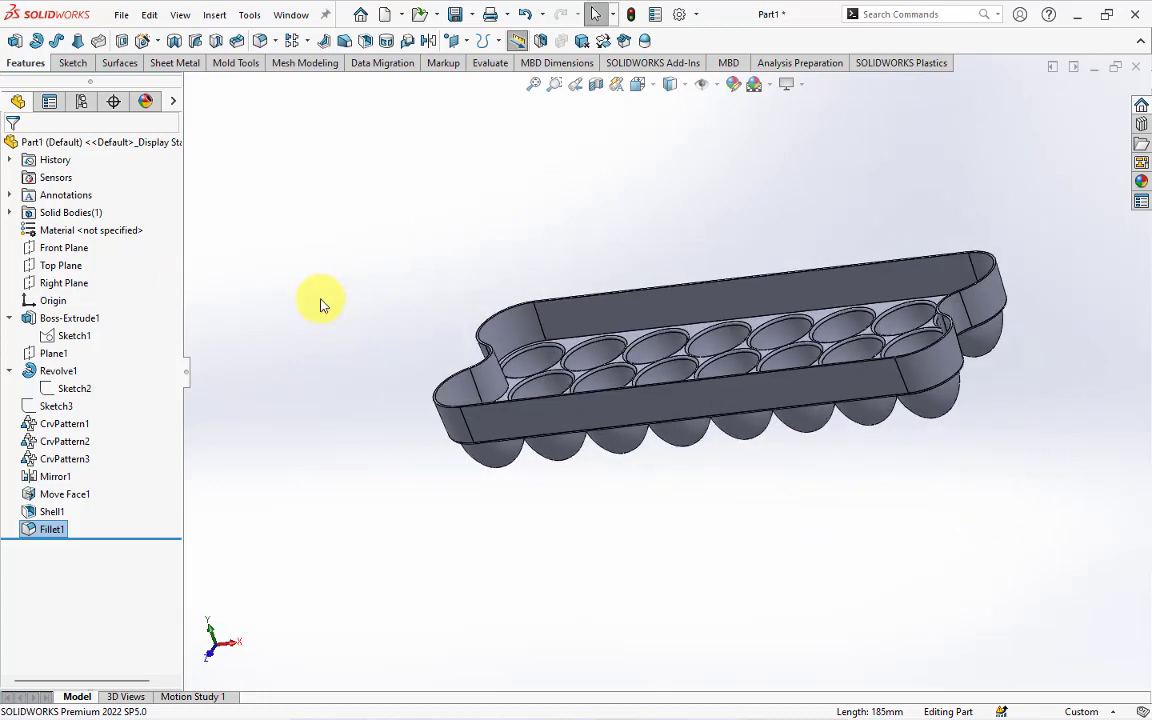
Step: On the Front Plane, convert the curved wall's two silhouette edges into sketch lines
click(60, 247)
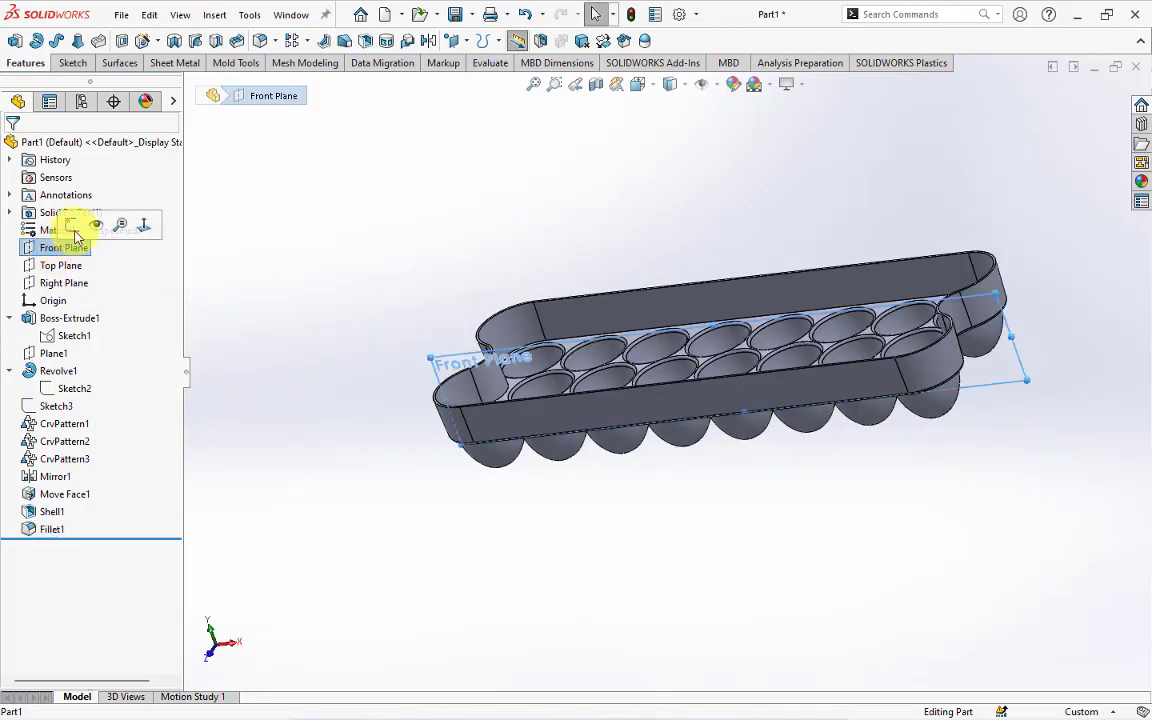
click(75, 233)
scroll(990, 338, down, 5)
mouse_move(956, 347)
middle_down()
mouse_move(817, 397)
mouse_move(700, 314)
middle_up()
click(391, 617)
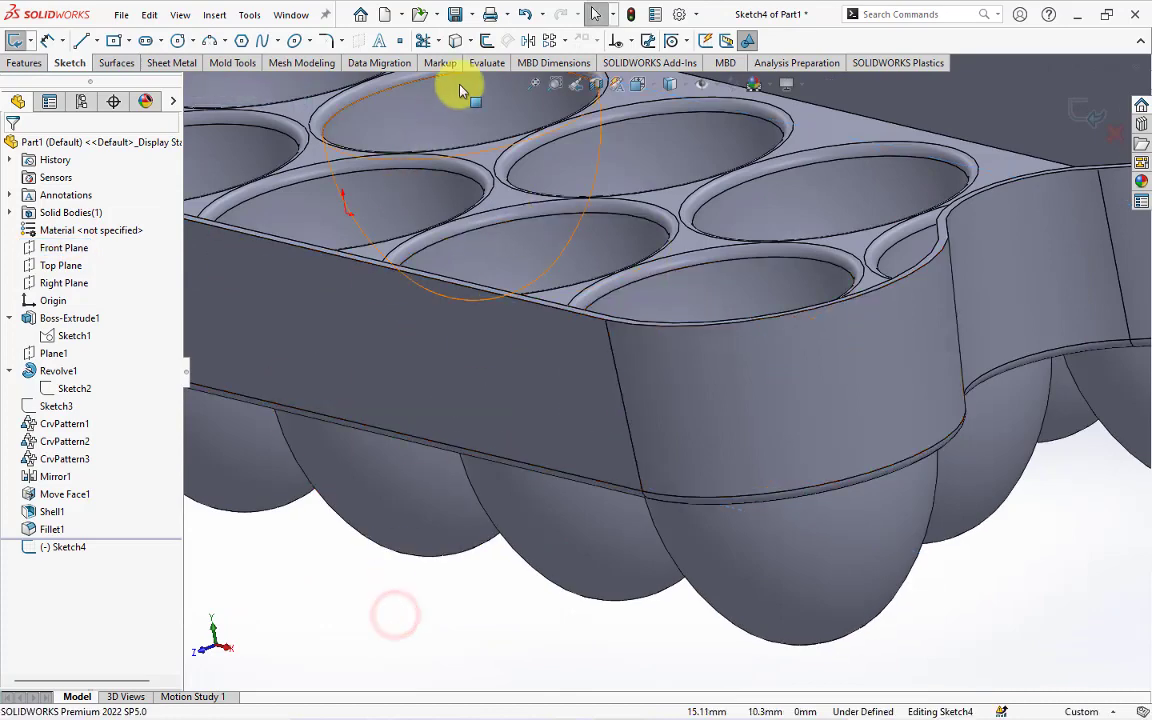
click(995, 215)
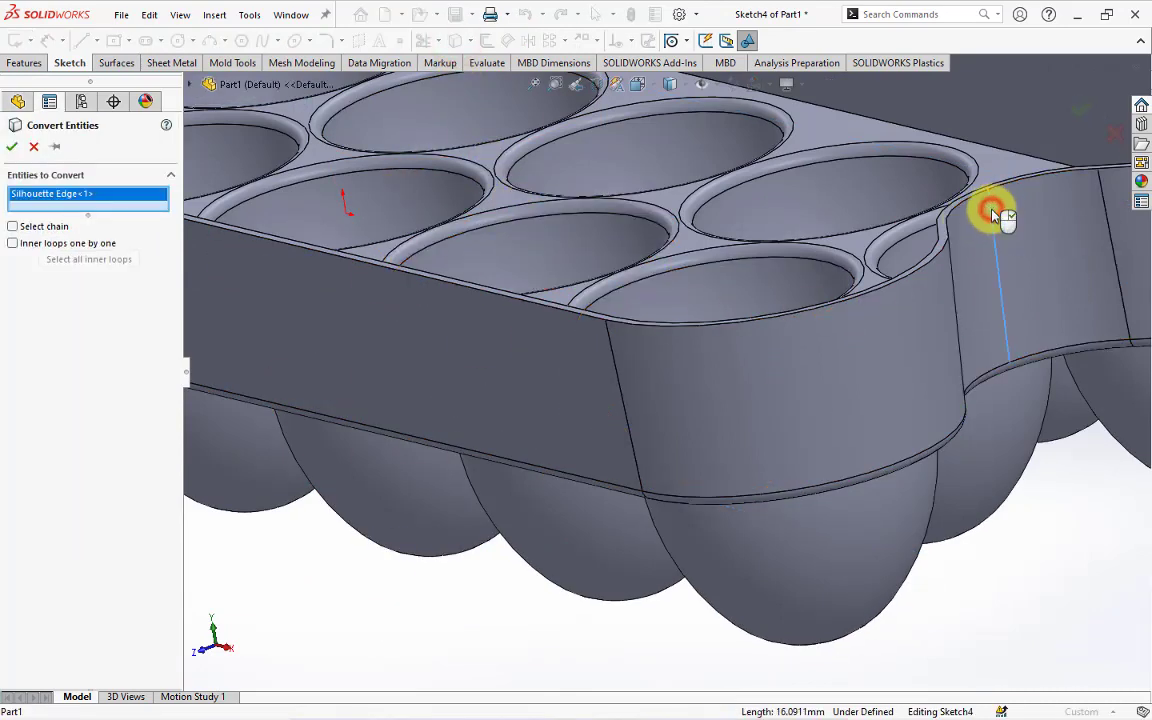
scroll(990, 206, down, 5)
scroll(926, 244, down, 4)
scroll(1028, 285, down, 2)
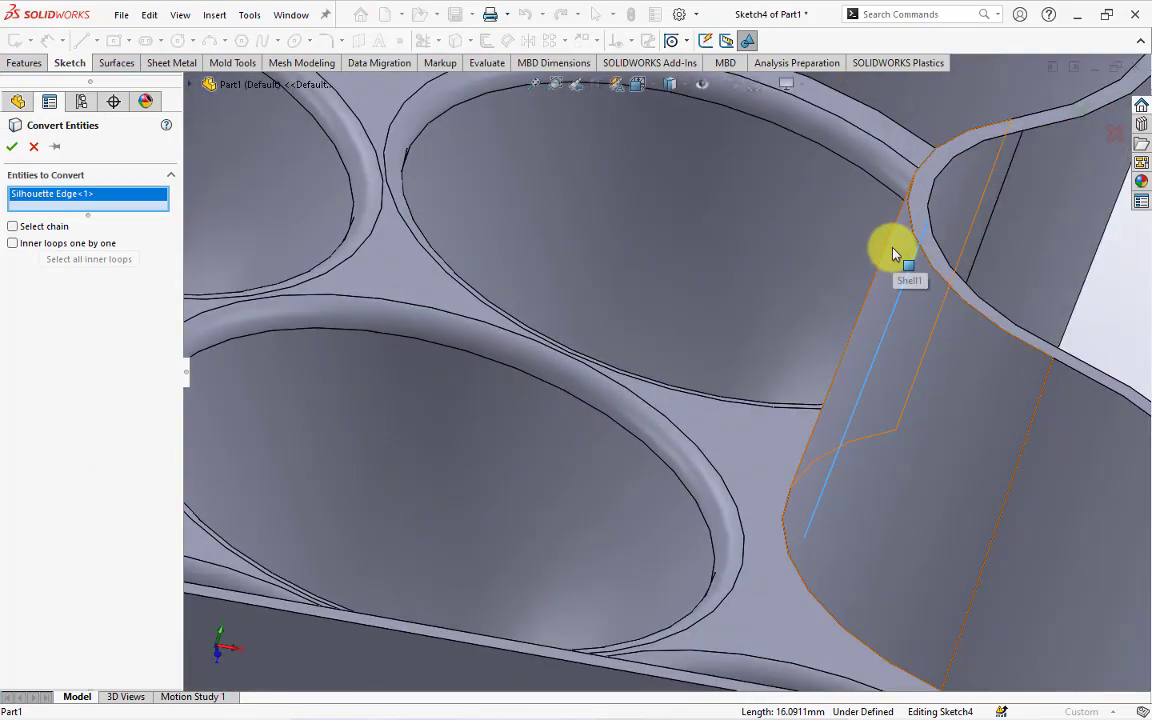
click(892, 249)
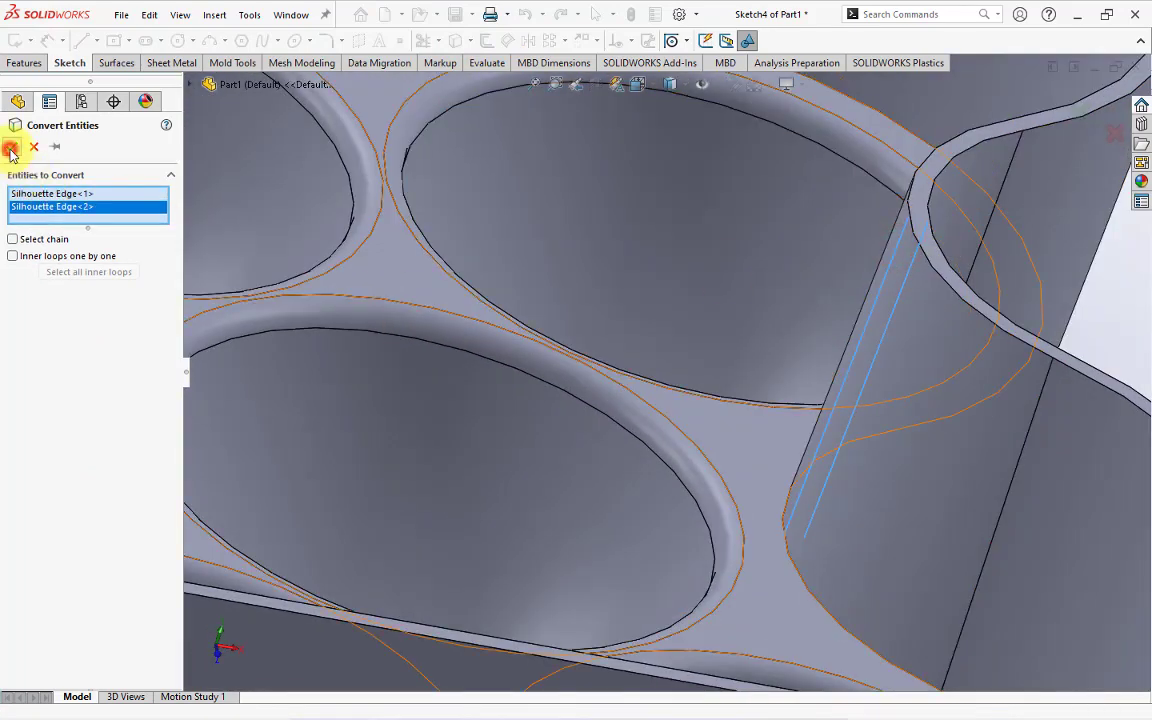
click(11, 148)
Step: Set both converted lines to construction geometry
key(ctrl+a)
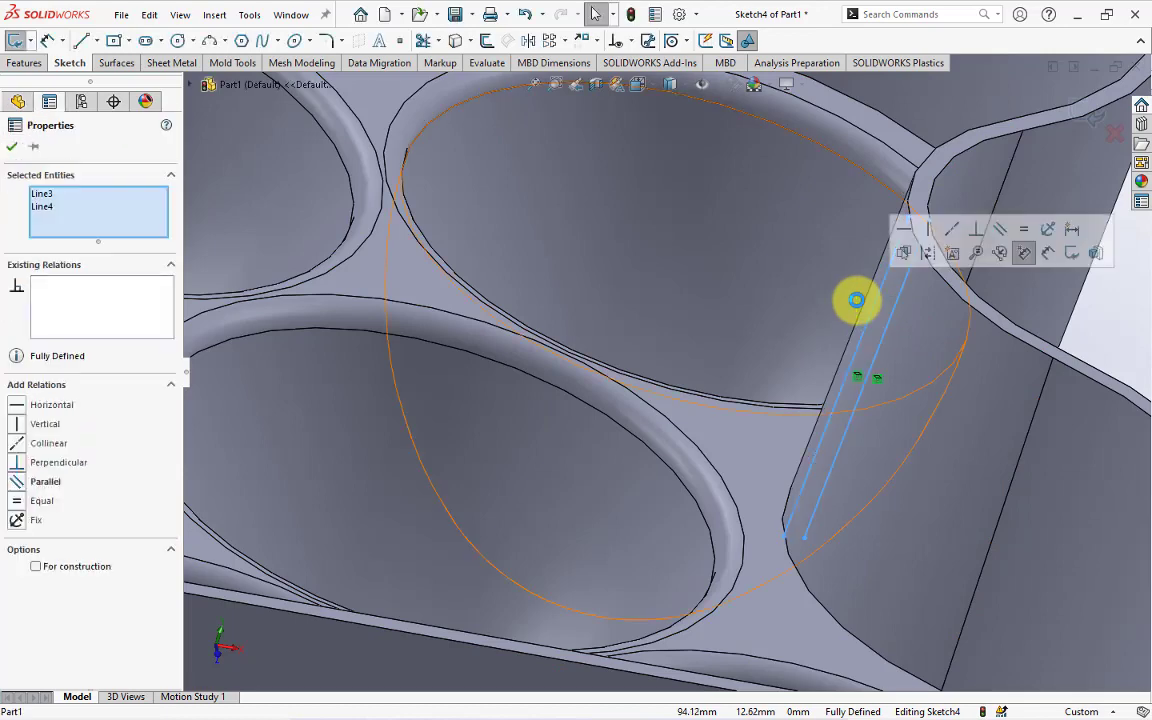
click(903, 252)
scroll(913, 321, up, 5)
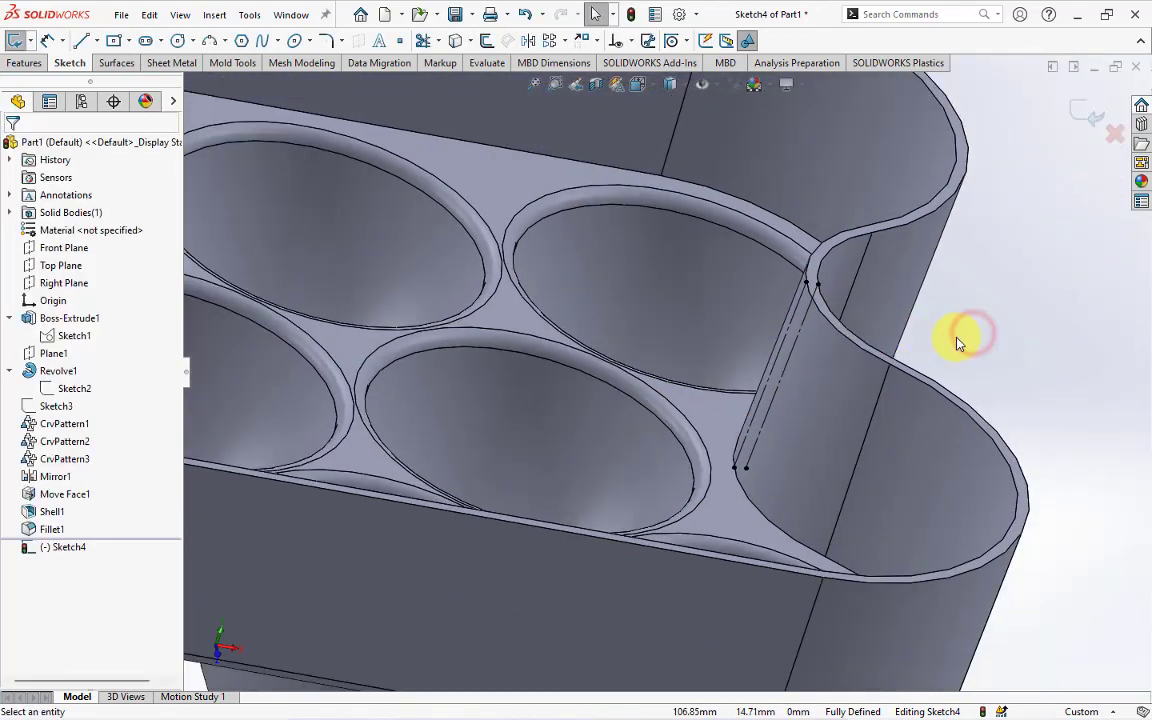
scroll(958, 343, down, 1)
scroll(969, 327, down, 2)
scroll(954, 324, down, 2)
scroll(918, 319, down, 2)
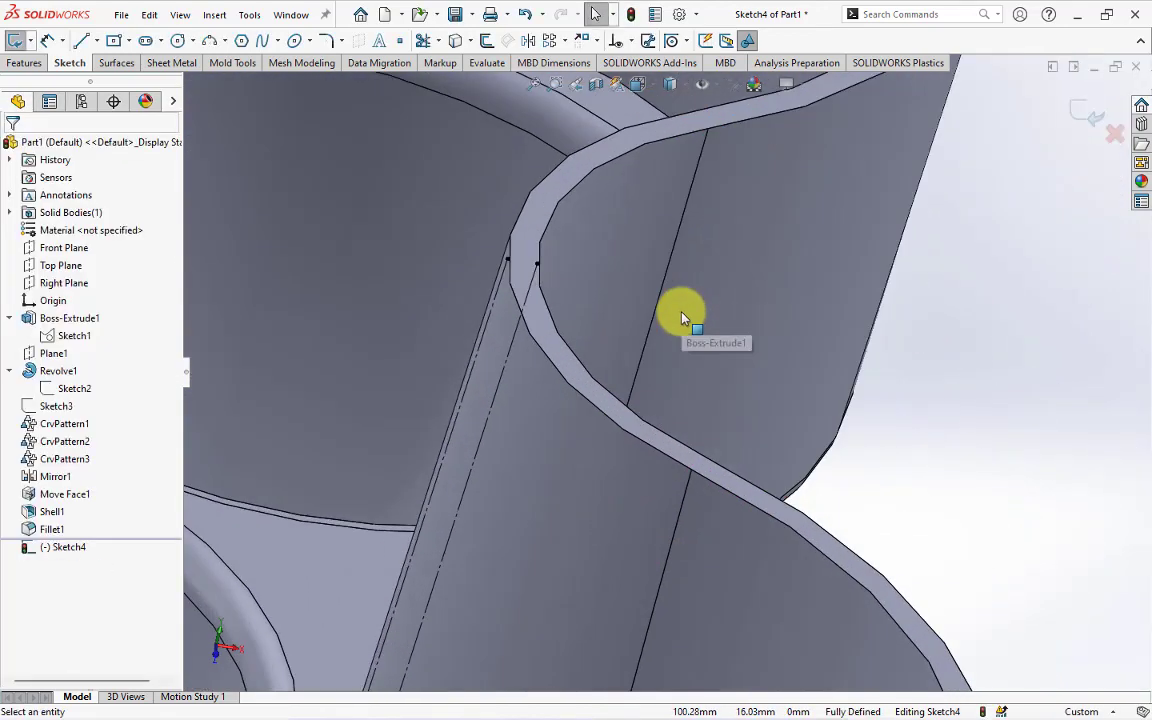
Step: Draw a corner rectangle at the top of the tray wall for the lip profile
click(128, 44)
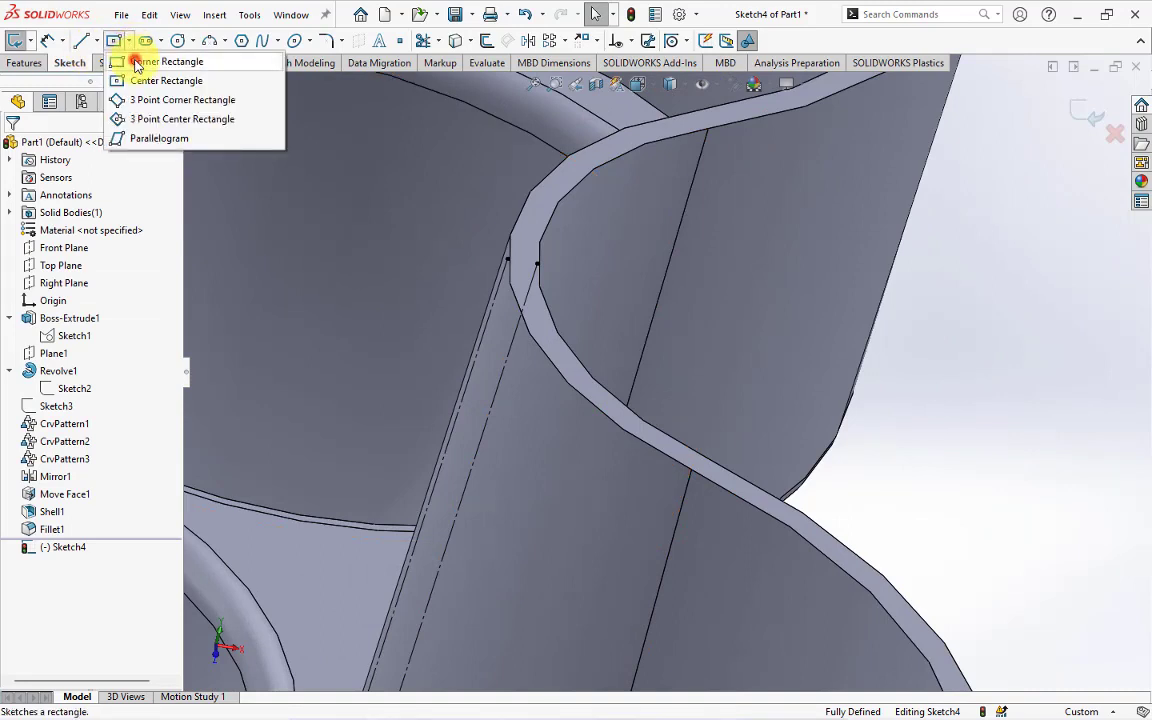
click(137, 62)
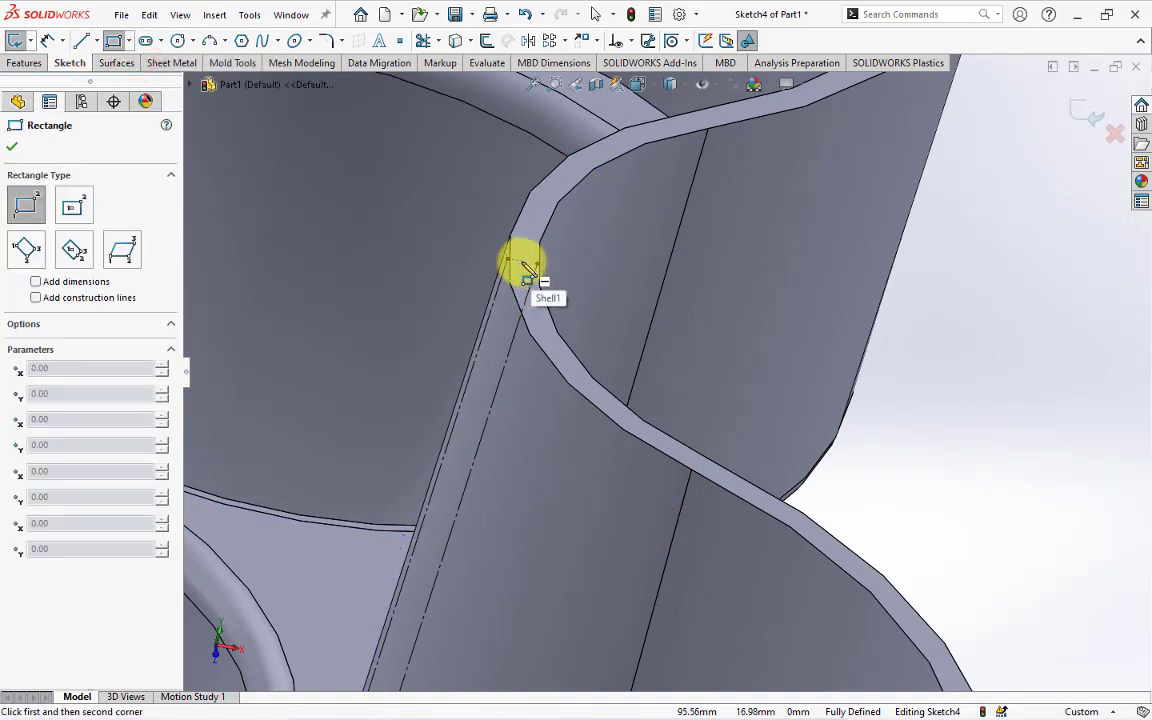
click(520, 261)
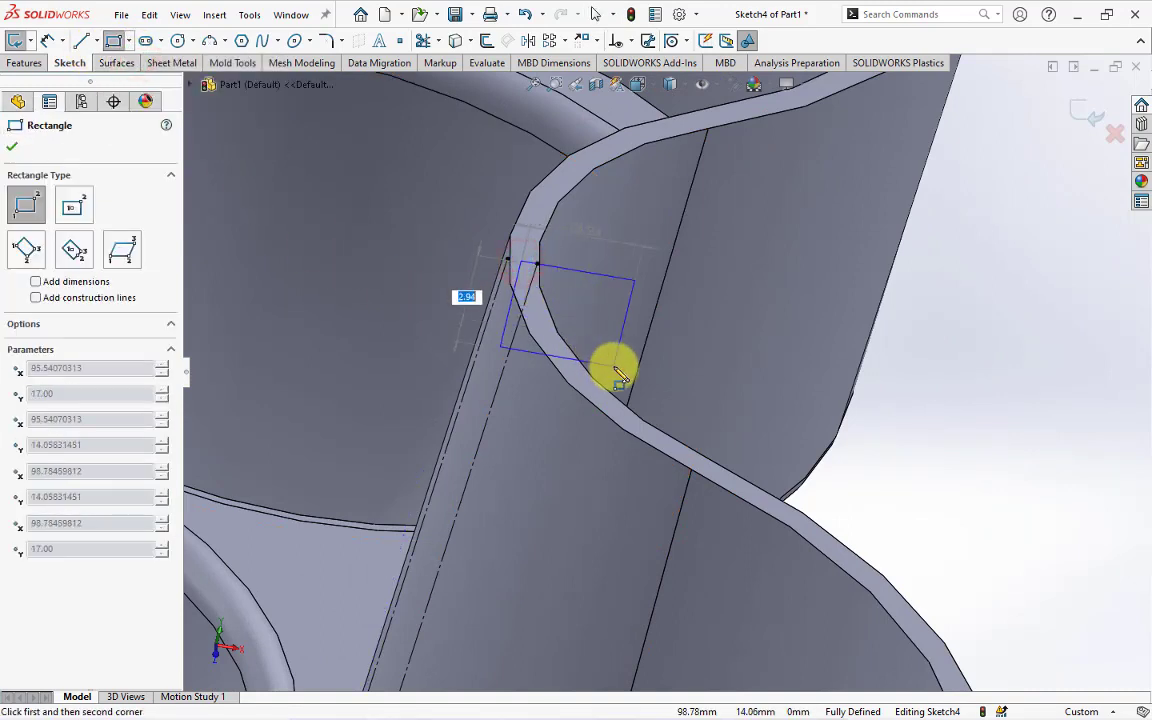
click(613, 366)
key(Escape)
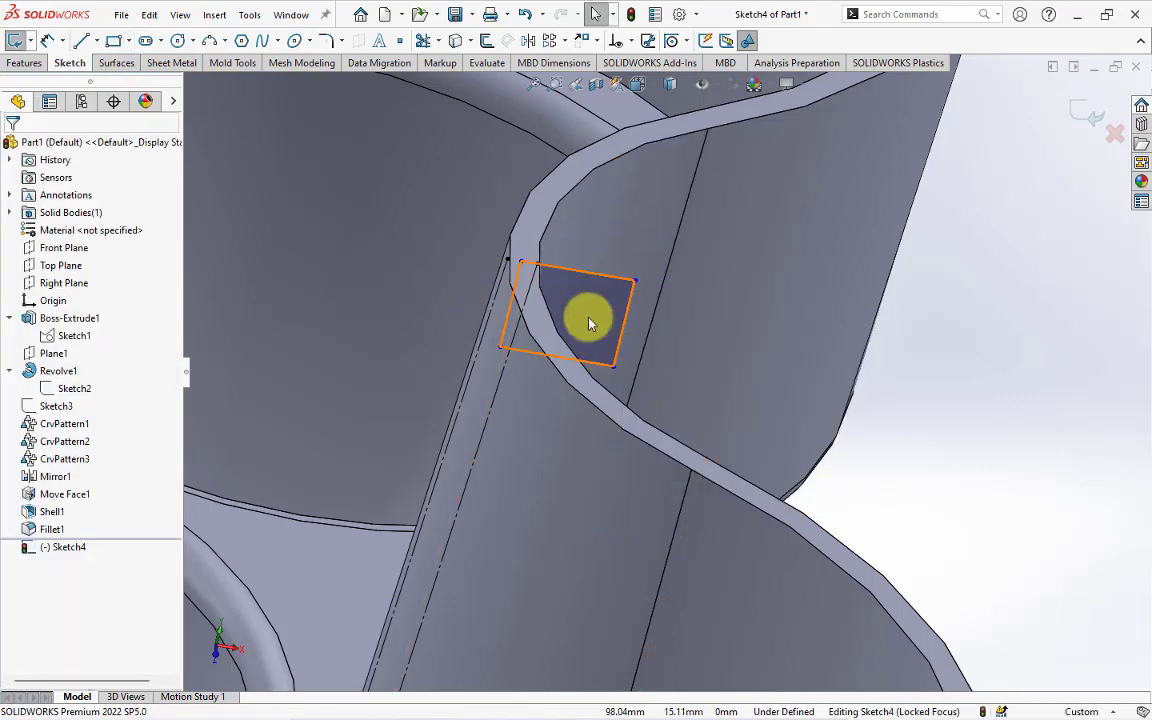
click(541, 279)
ctrl+click(536, 265)
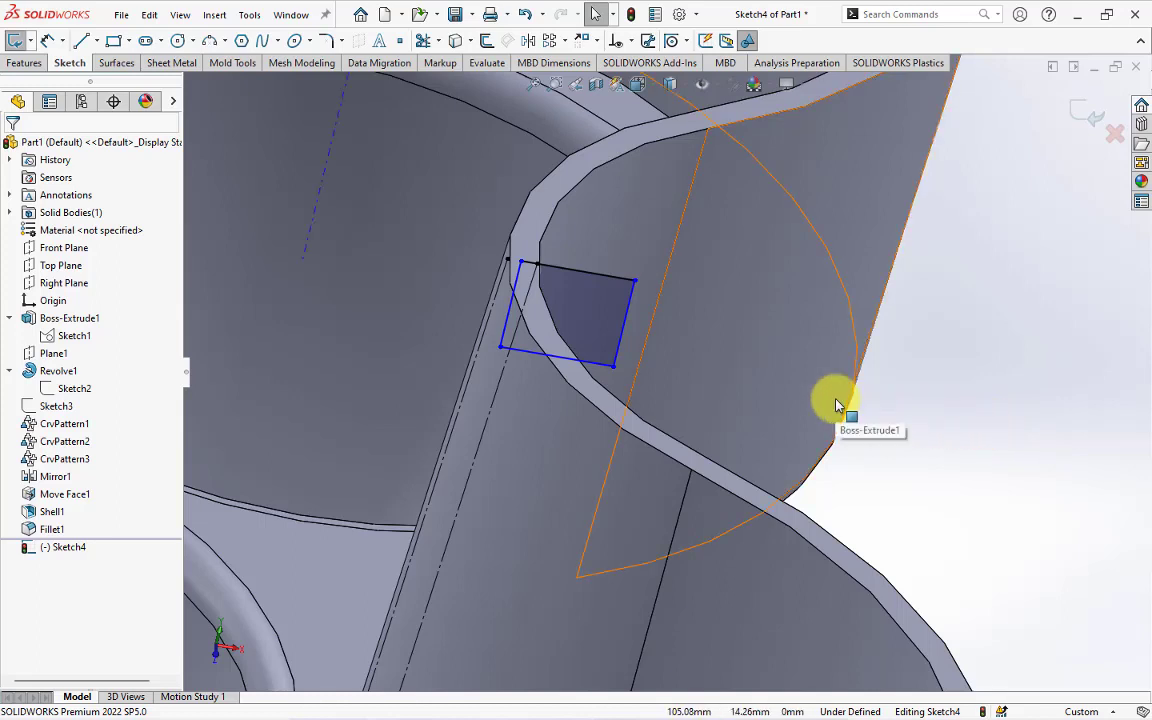
Step: Dimension the rectangle: 0.50 offset from the construction line, 2.50 wide, 1.30 high
click(45, 45)
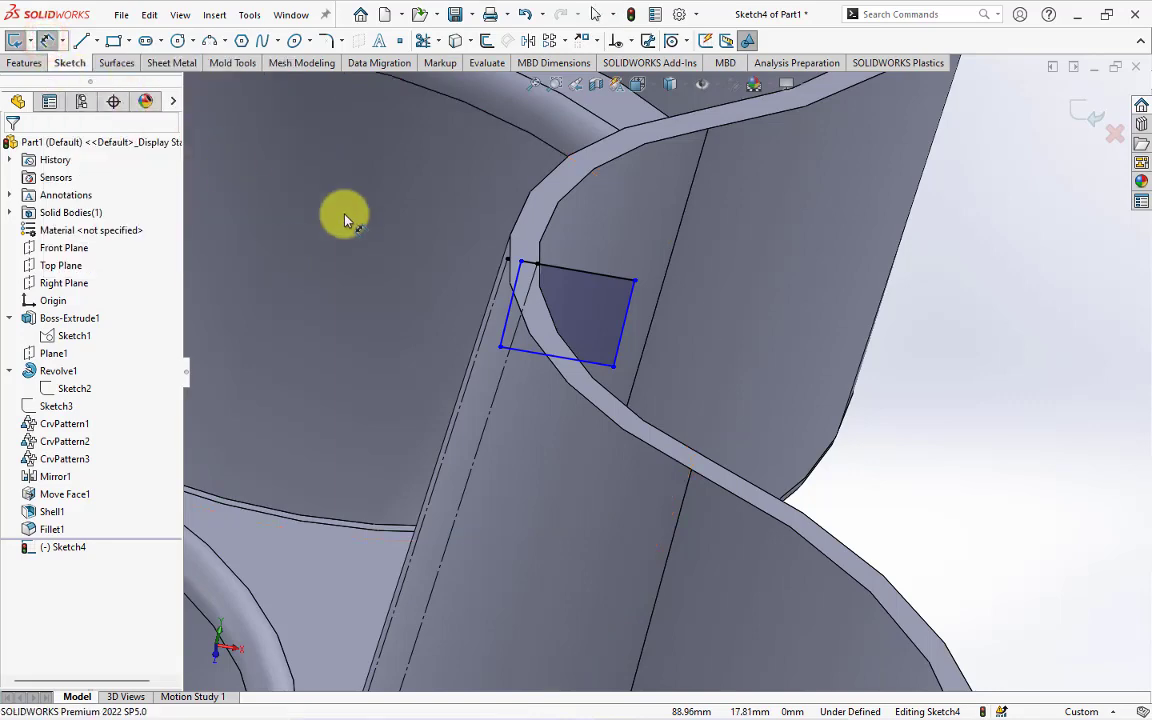
scroll(530, 275, down, 3)
click(533, 290)
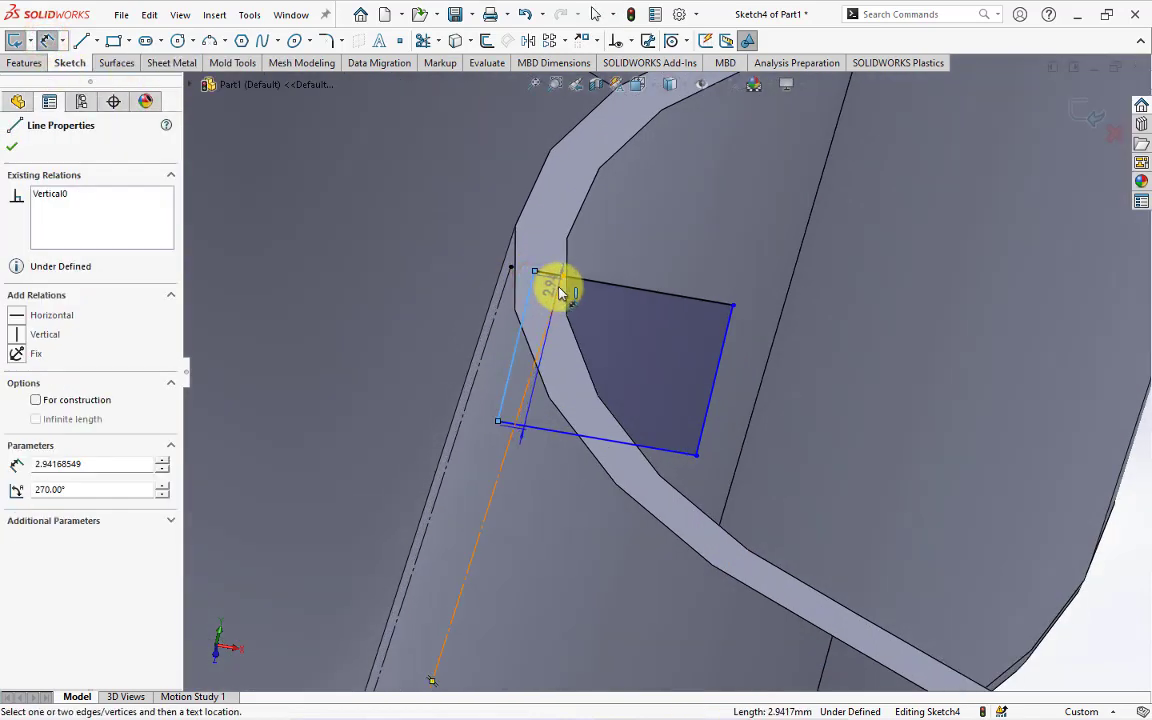
click(547, 255)
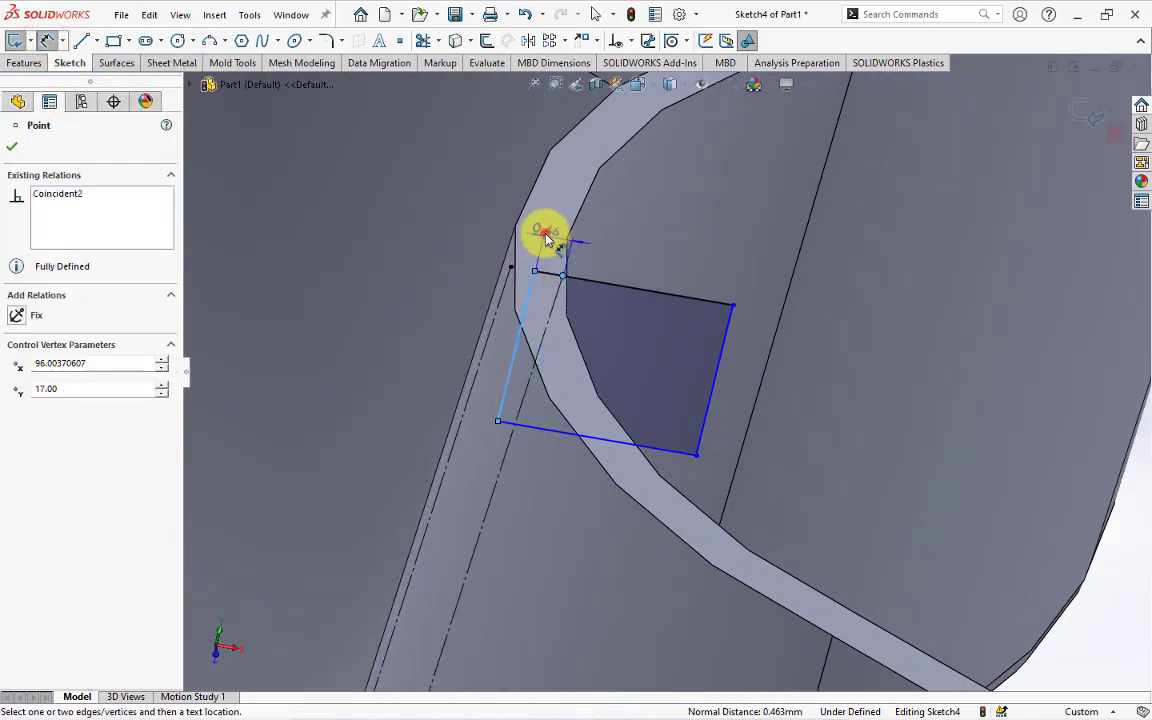
click(547, 240)
text(0.5)
key(Return)
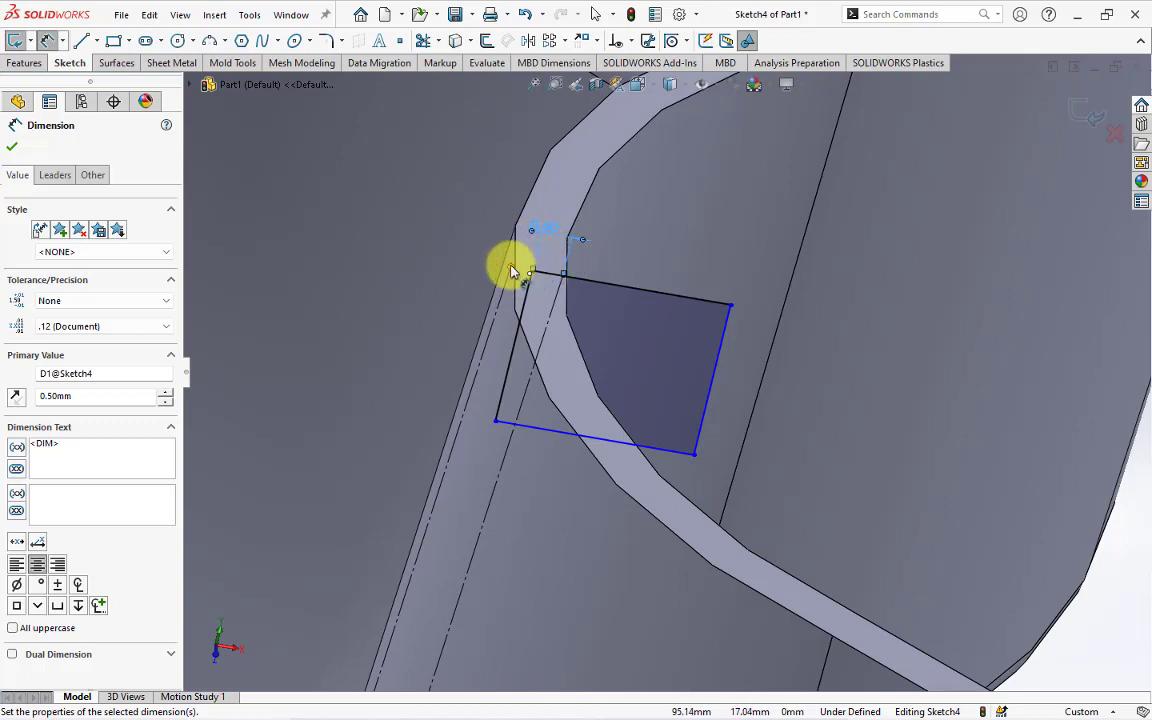
click(510, 268)
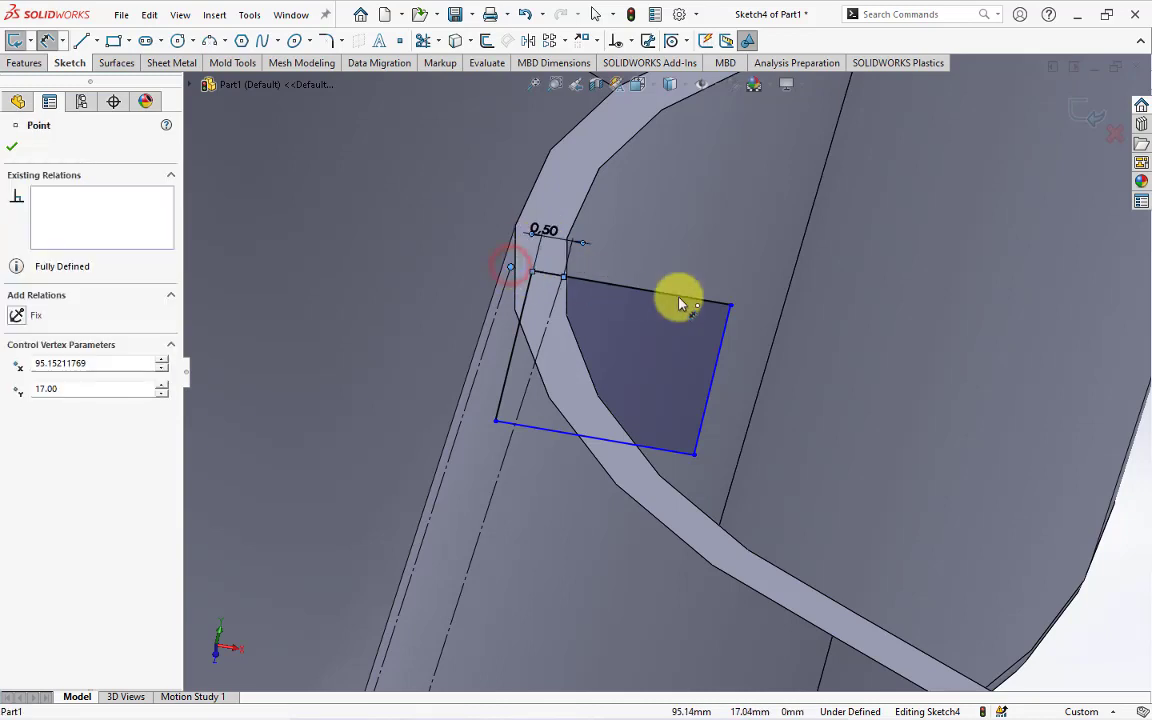
click(730, 306)
click(705, 232)
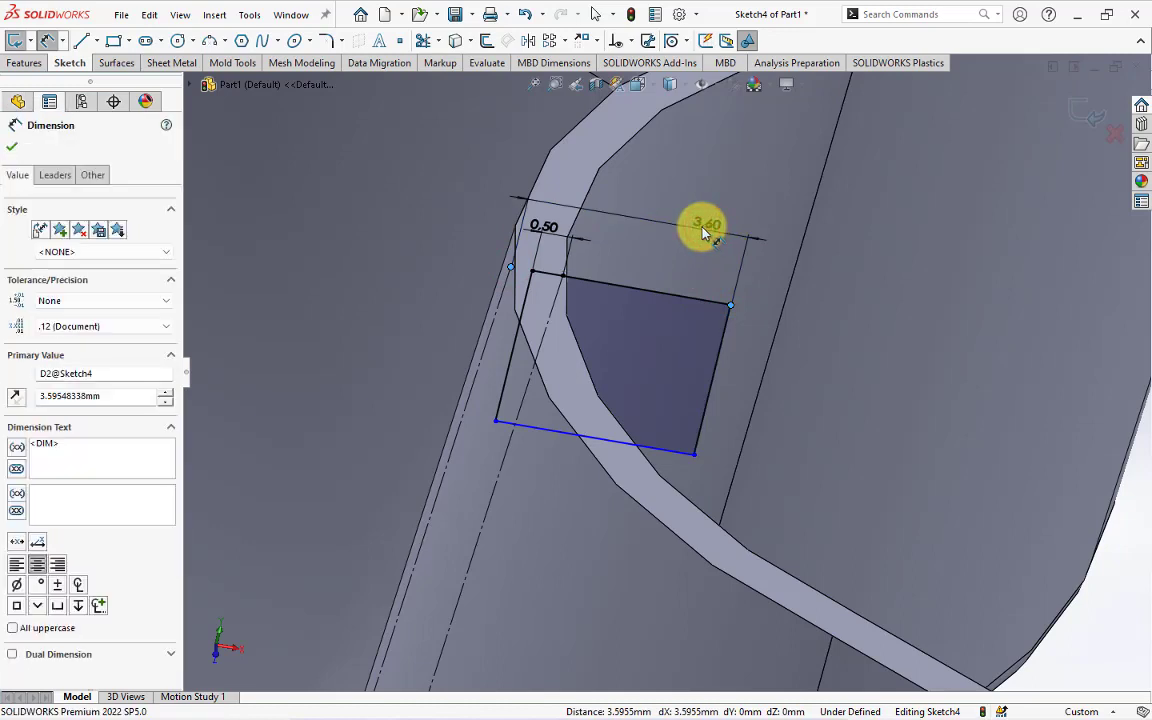
text(2.5)
key(Return)
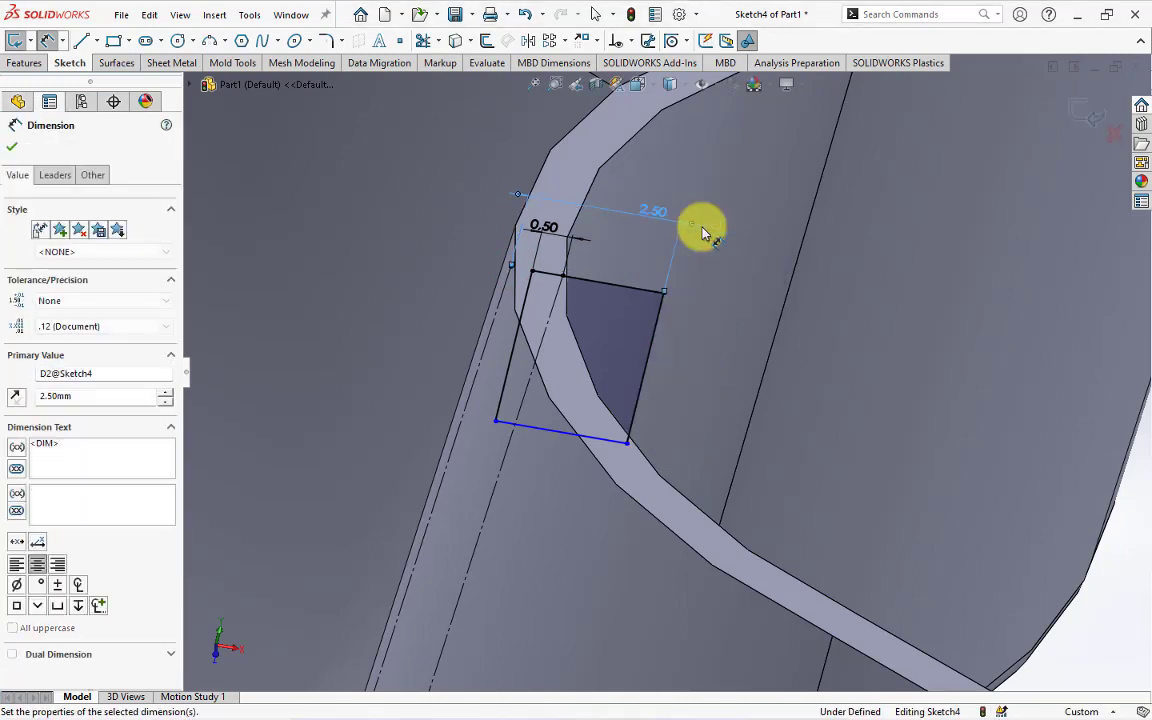
click(655, 330)
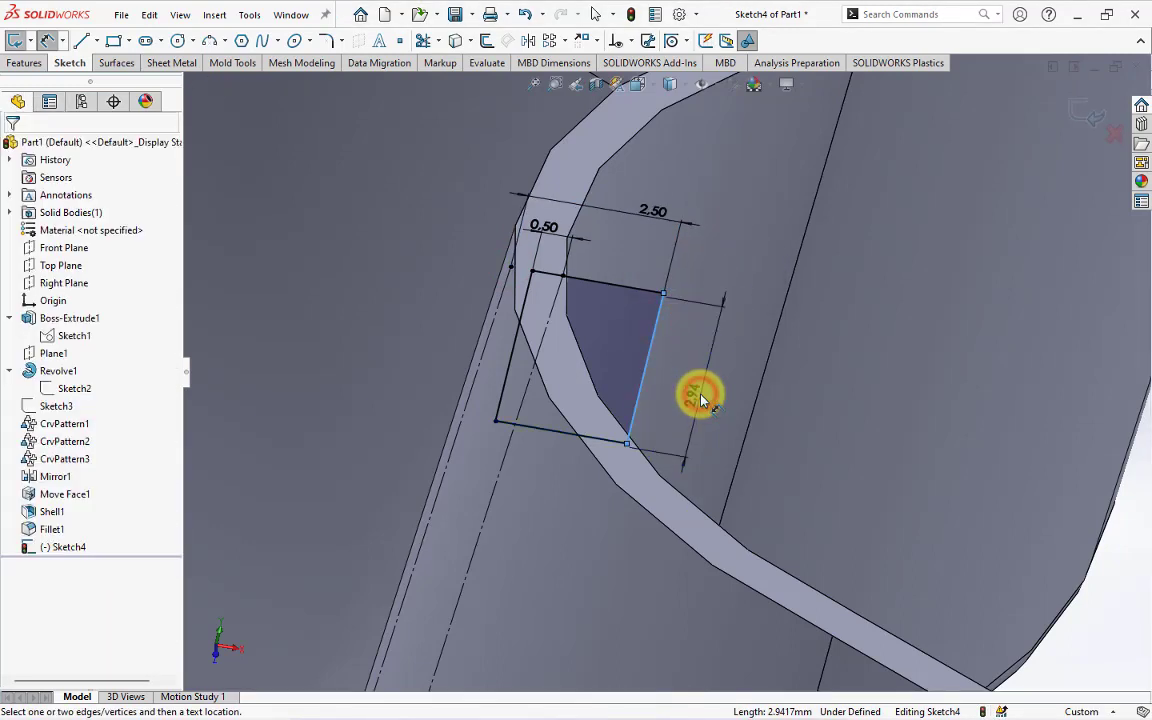
click(701, 400)
text(1.3)
key(Return)
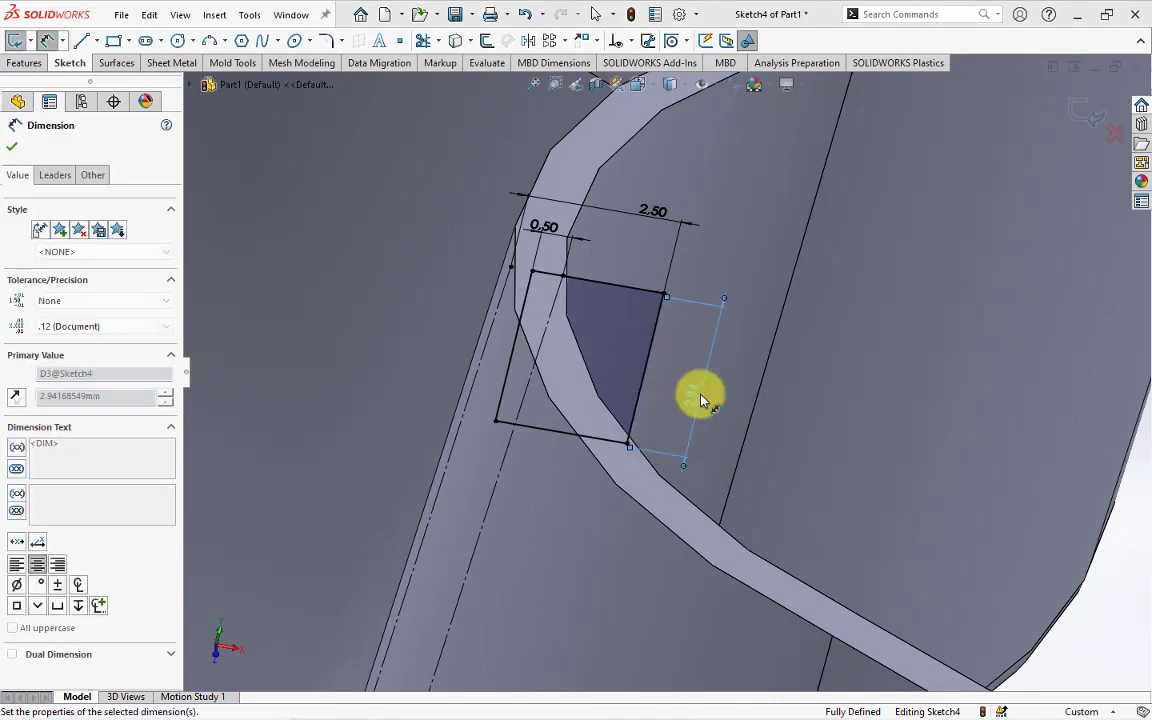
Step: Round the rectangle's bottom-right corner with a 1.00 mm sketch fillet
click(329, 40)
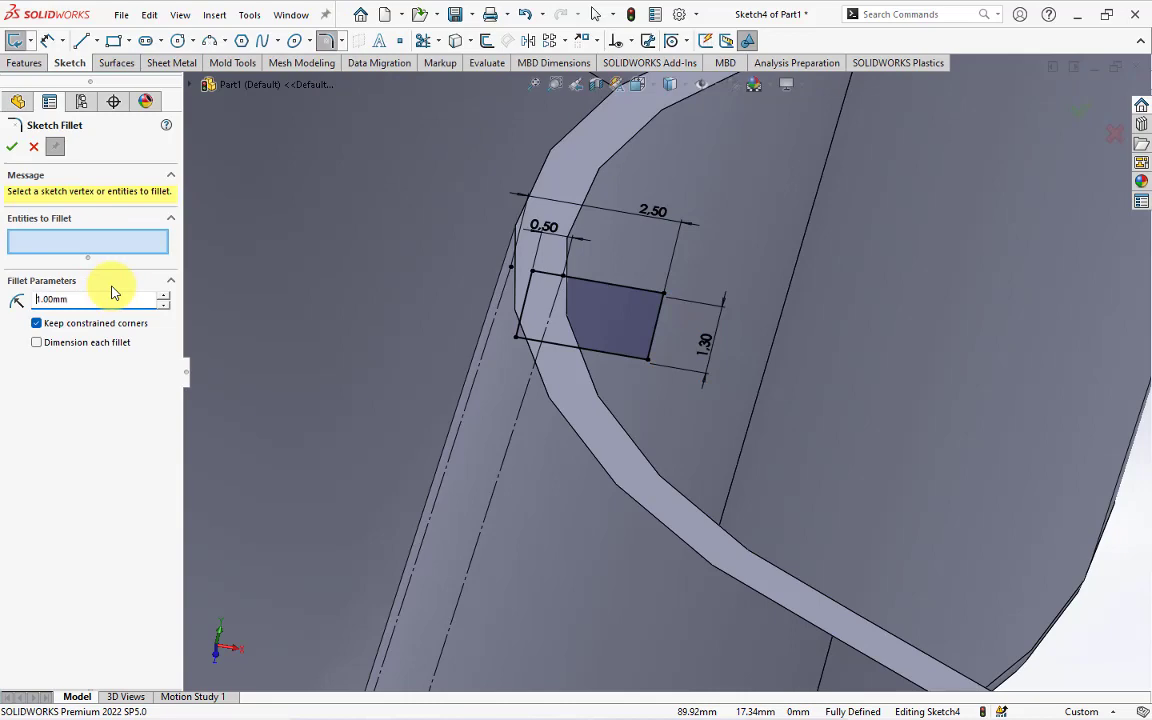
click(648, 369)
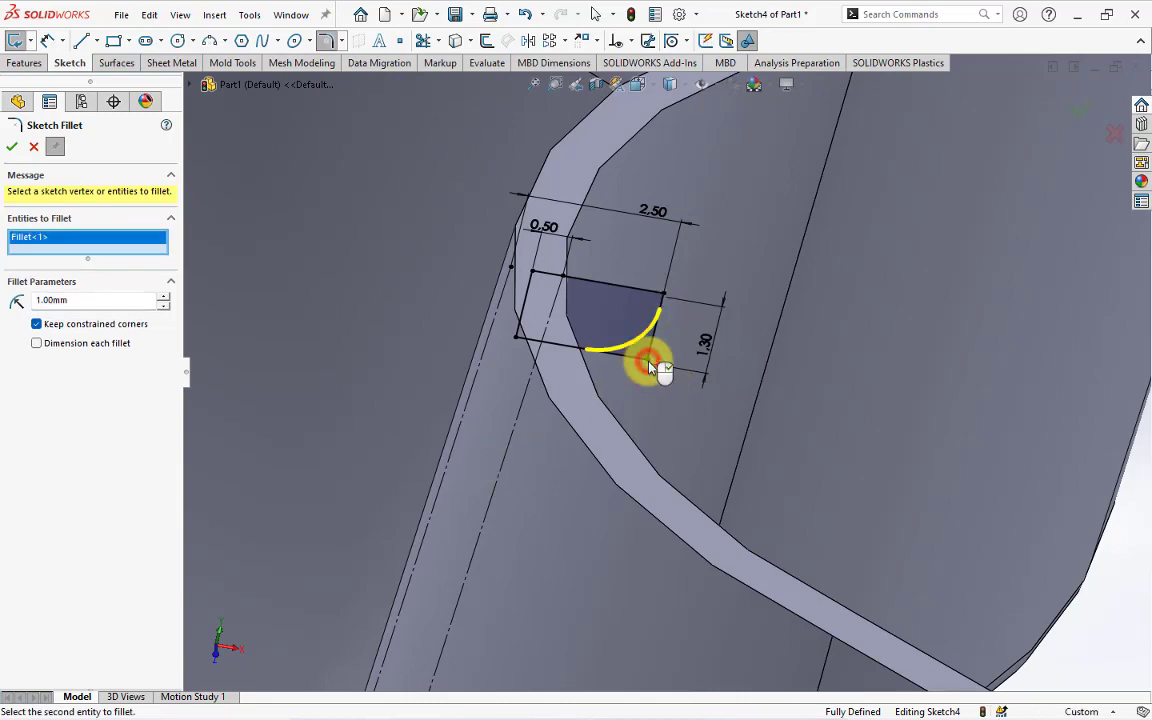
click(12, 146)
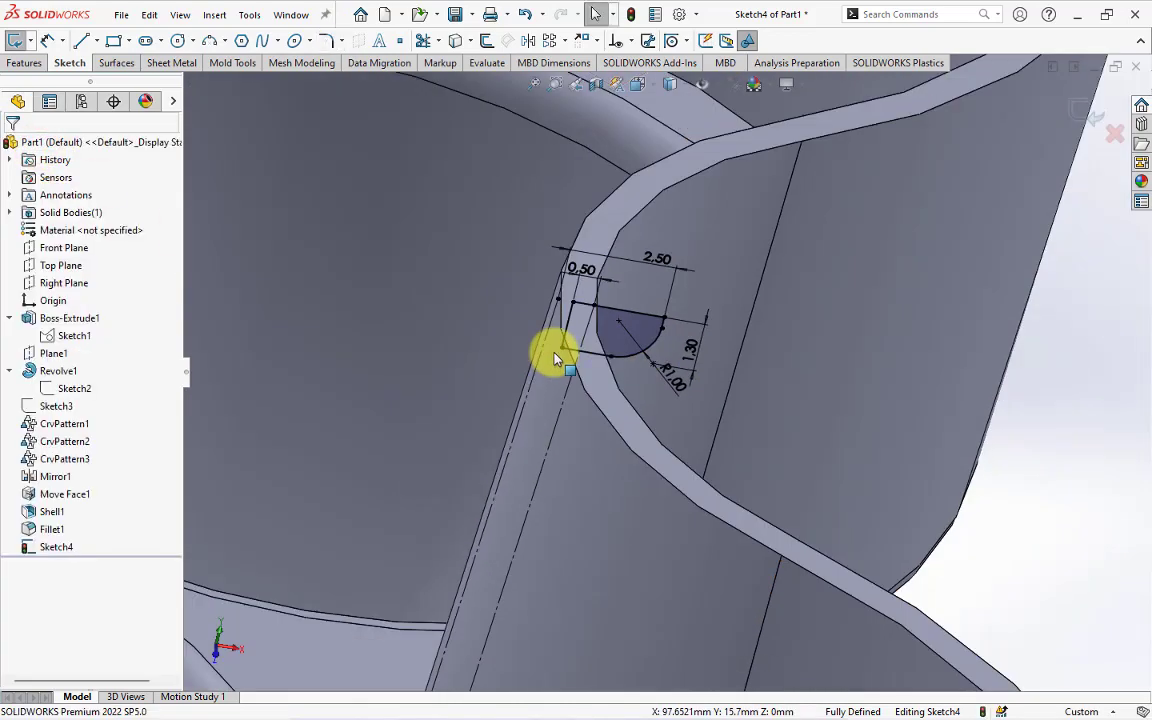
middle_drag(548, 347, 555, 362)
scroll(527, 360, up, 5)
Step: Start a sweep with Sketch4 as the profile
click(27, 63)
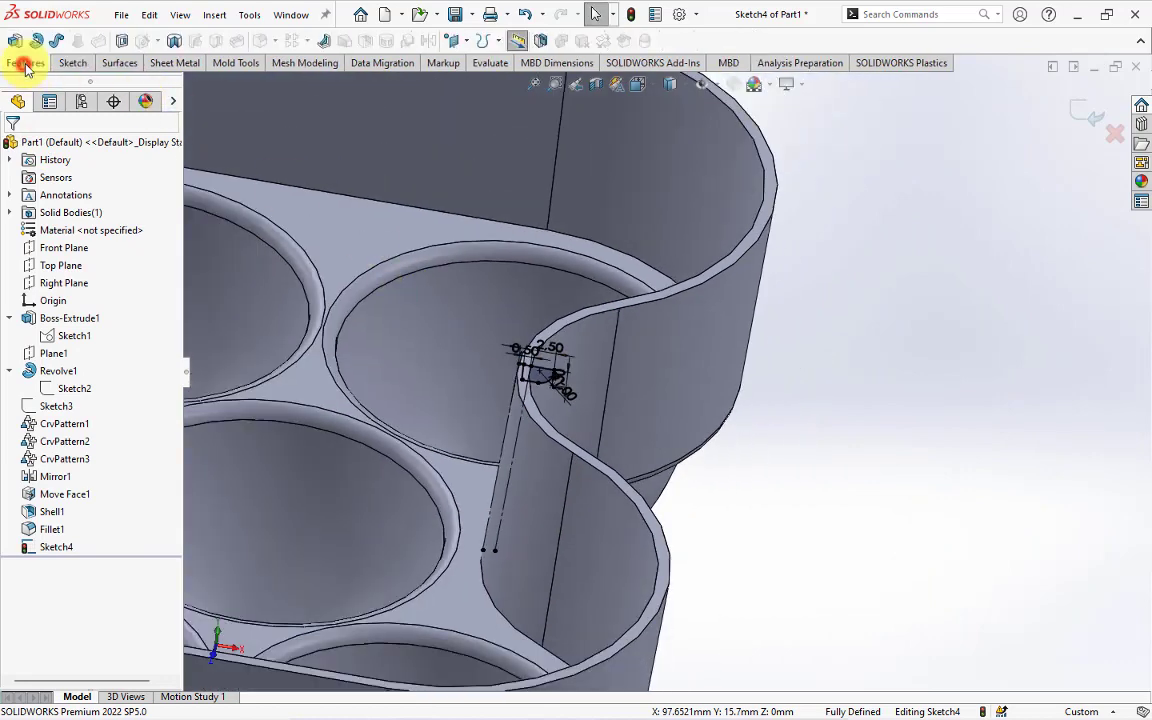
click(55, 42)
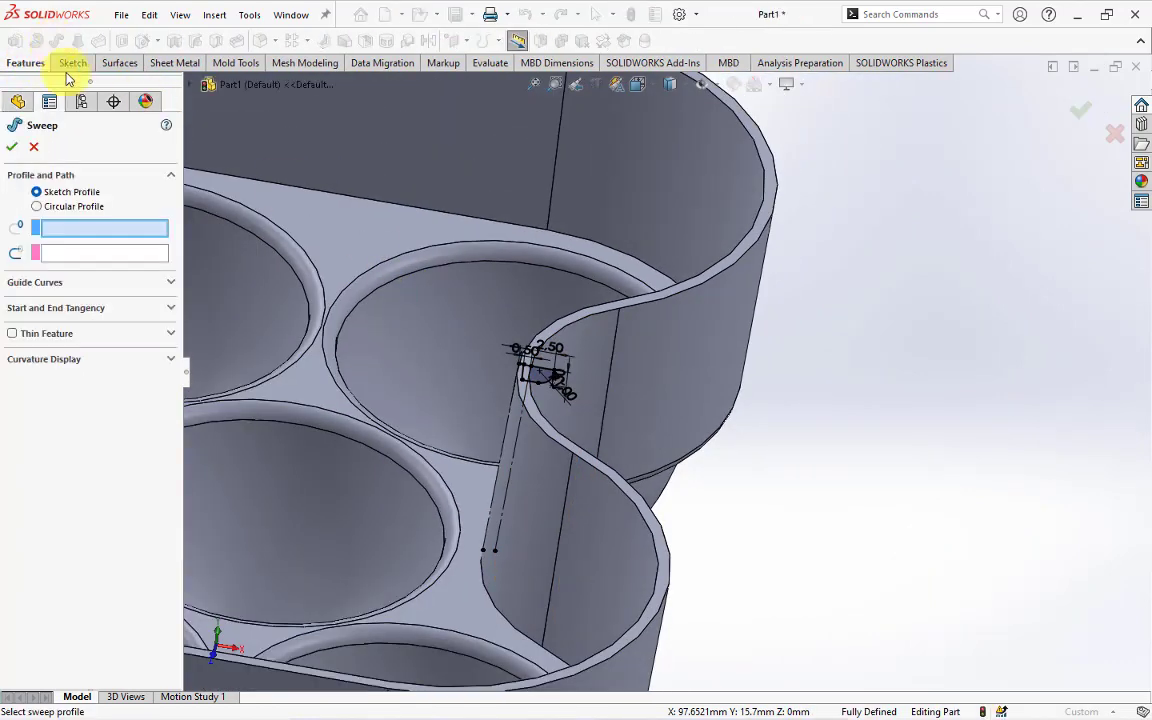
scroll(532, 386, down, 3)
scroll(618, 343, down, 3)
click(617, 337)
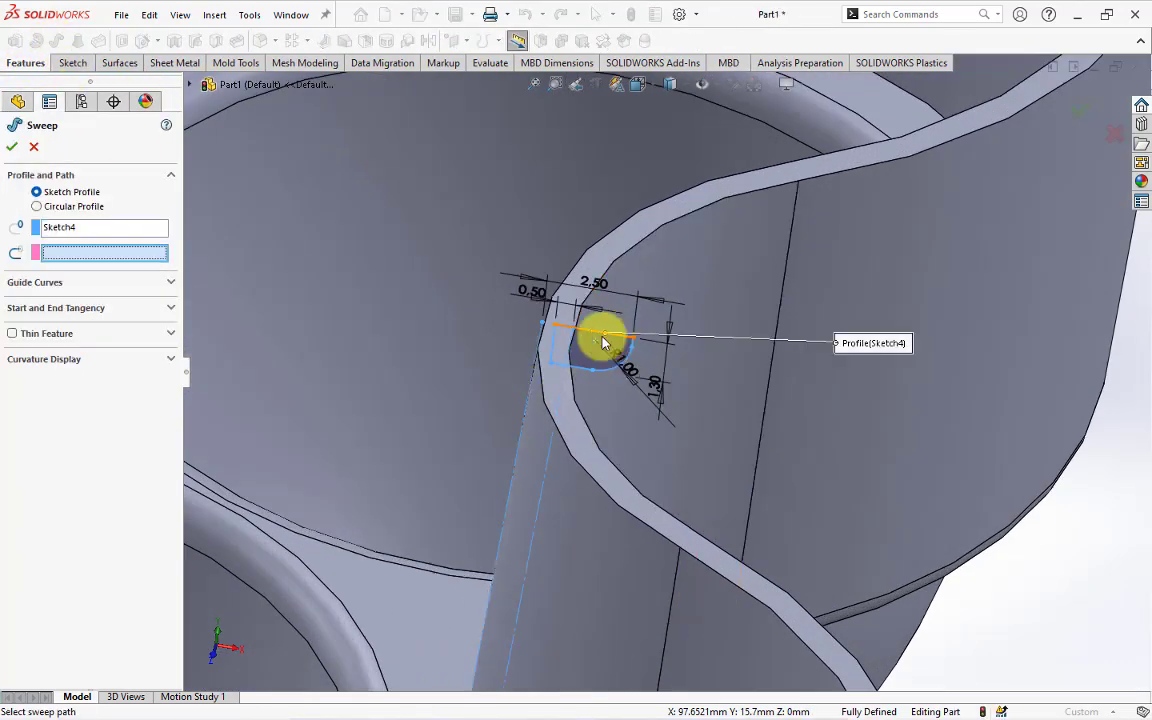
Step: Set the tray's closed top rim edge chain as the sweep path
right_click(113, 251)
click(139, 282)
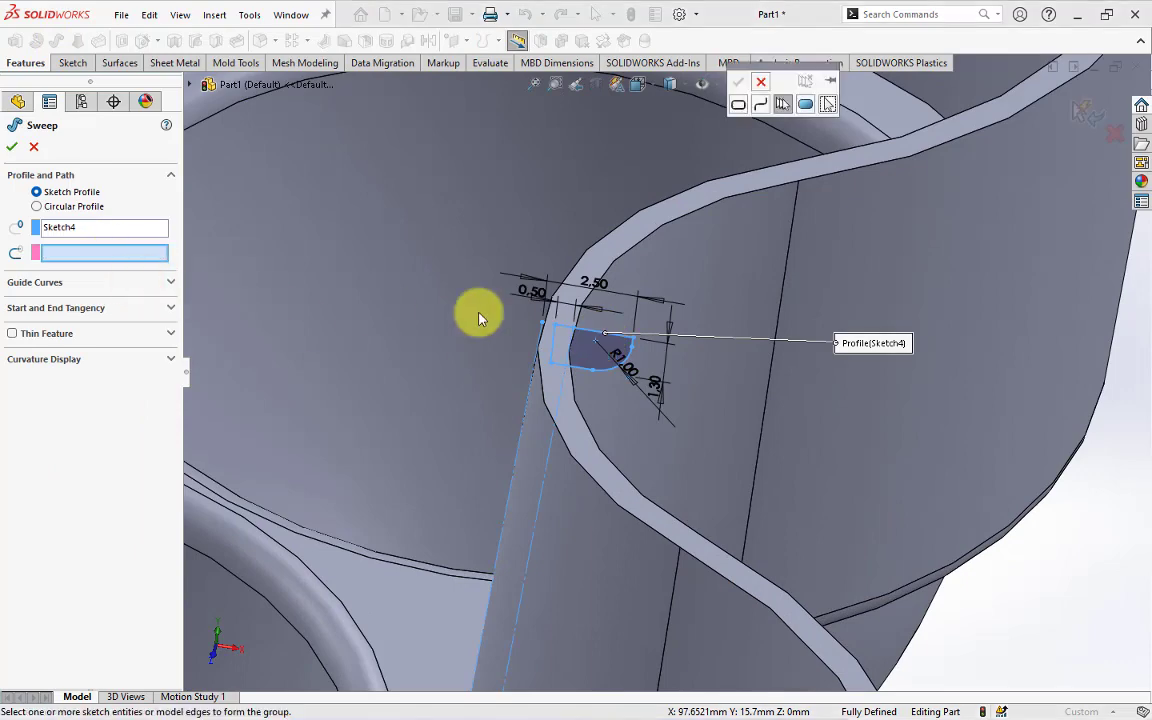
scroll(640, 310, up, 5)
click(681, 276)
scroll(740, 285, down, 2)
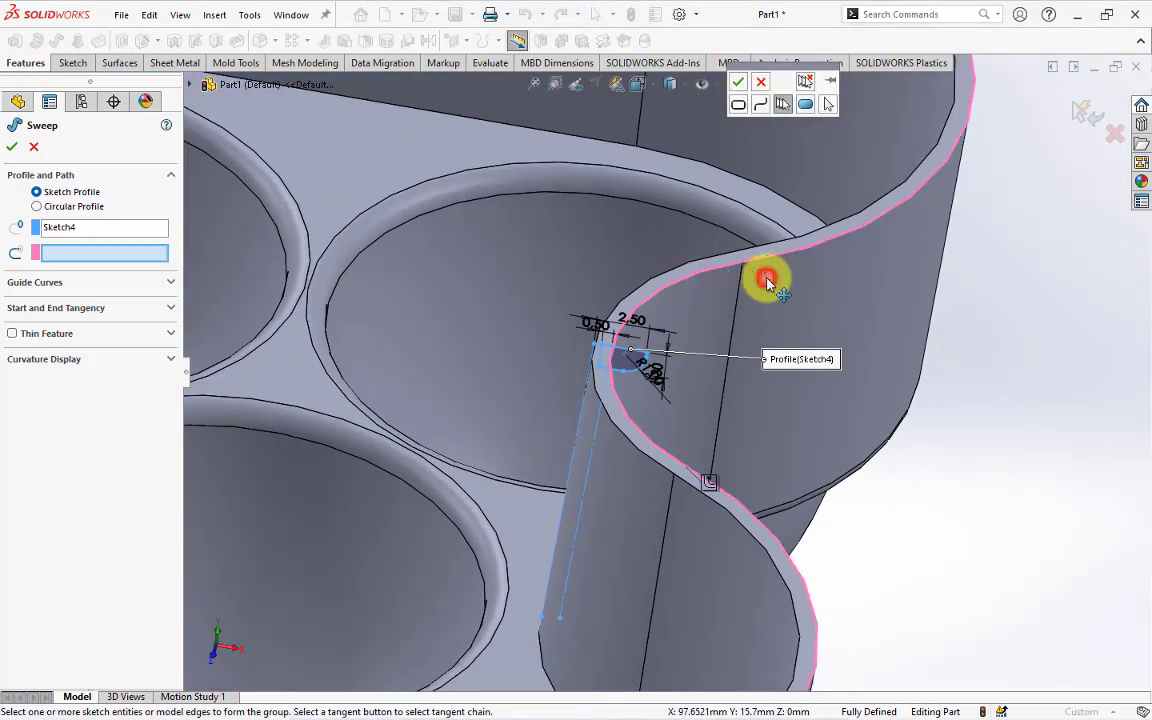
scroll(740, 162, up, 3)
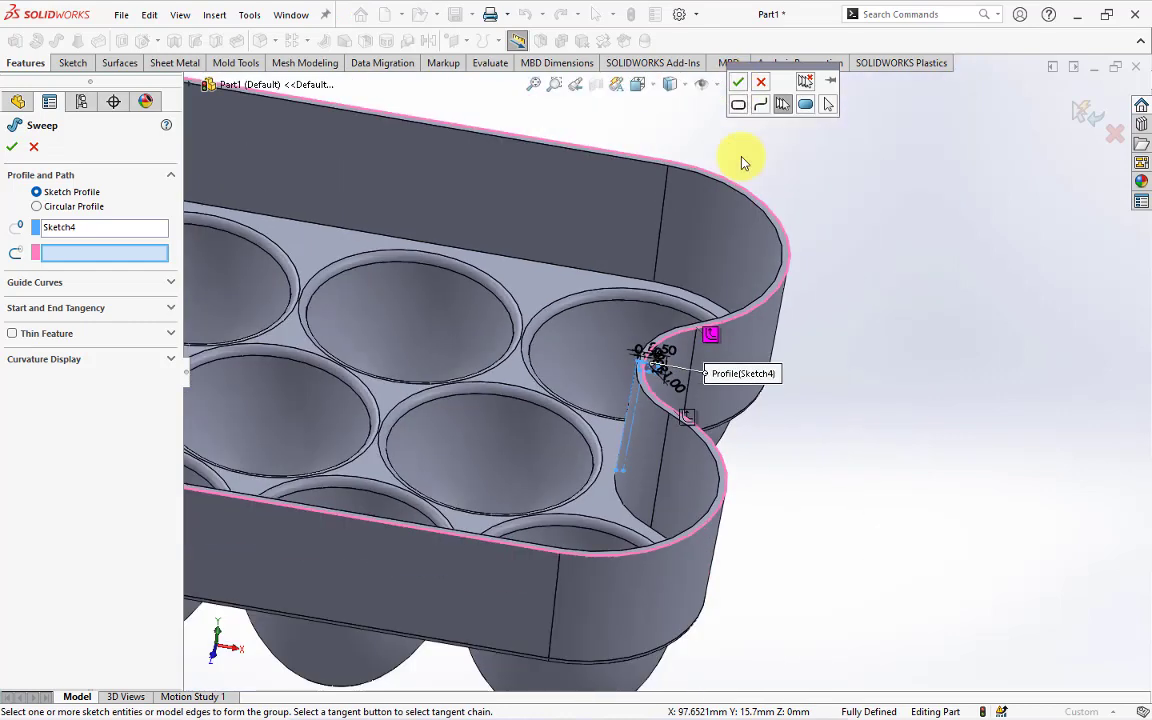
scroll(740, 162, up, 2)
scroll(360, 312, down, 2)
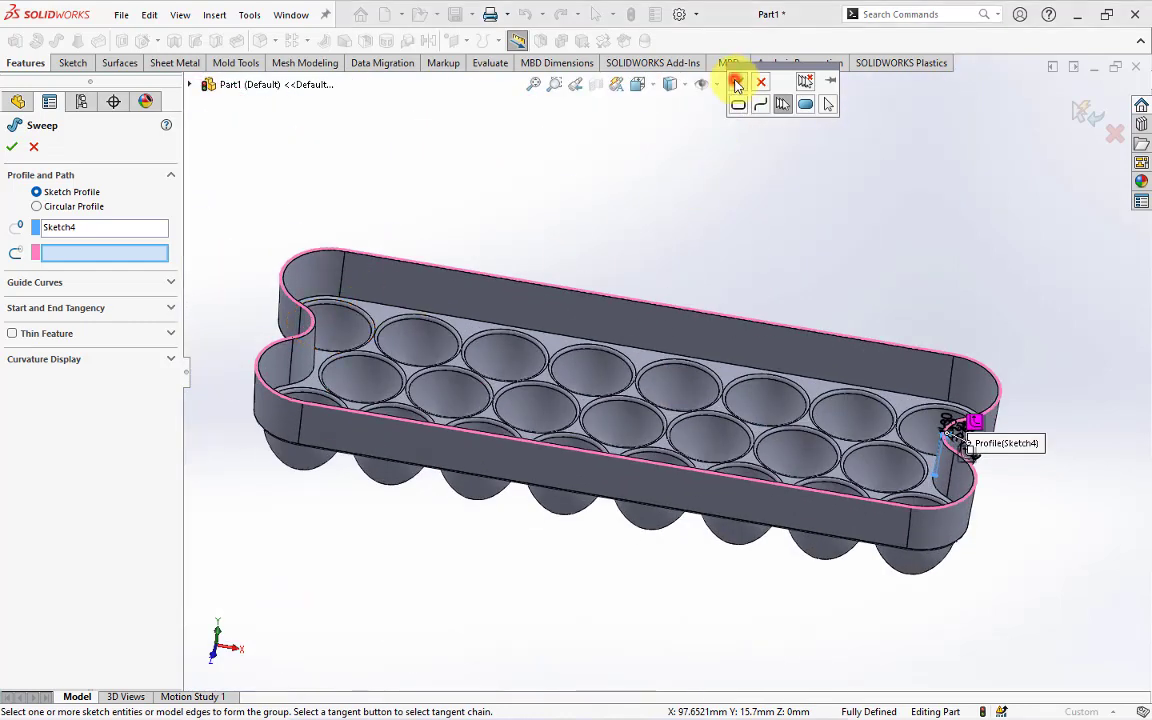
click(737, 81)
Step: Keep Follow Path in the sweep options and create Sweep1 around the rim
click(75, 309)
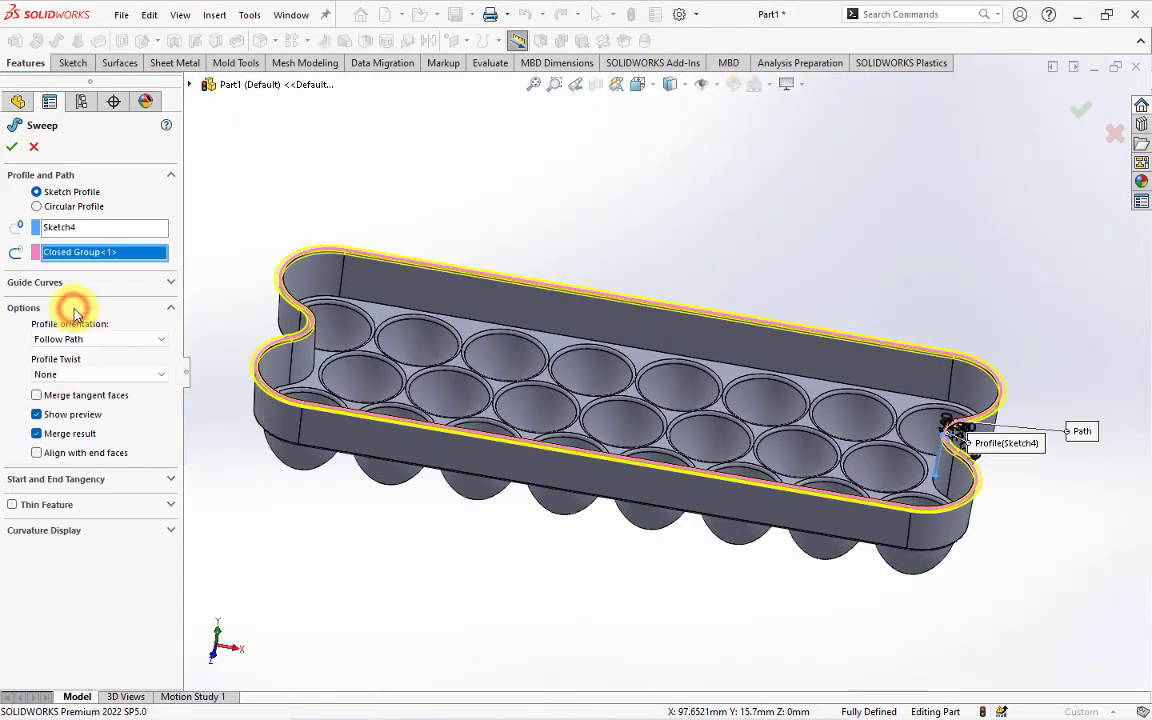
click(13, 147)
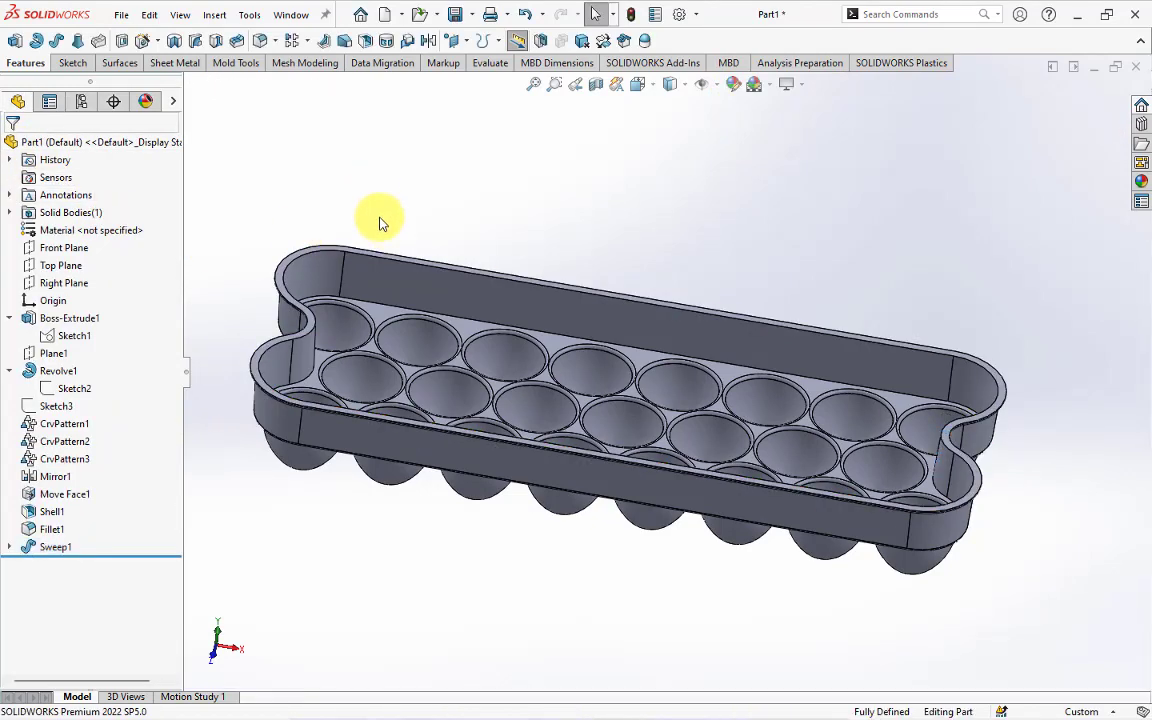
scroll(380, 222, down, 3)
mouse_move(404, 237)
middle_down()
mouse_move(455, 127)
mouse_move(410, 225)
middle_up()
Step: Copy the tangent inner wall faces as a 0.00 mm offset surface, then hide the solid tray
scroll(590, 400, down, 3)
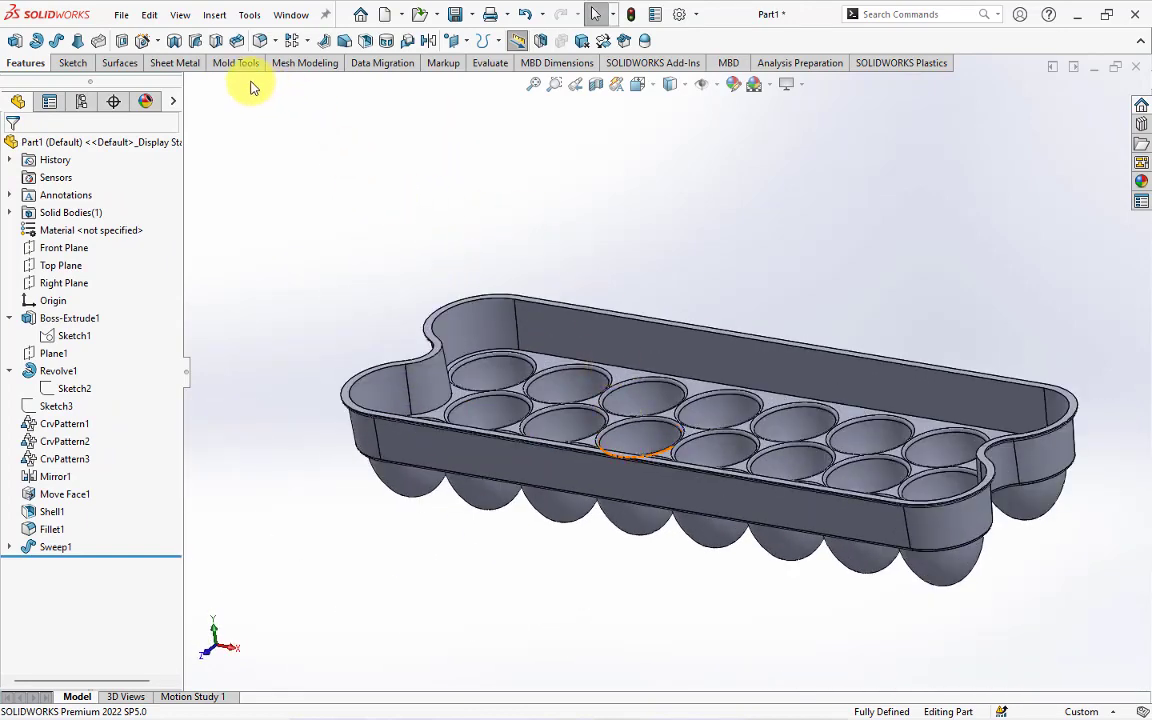
click(128, 66)
click(184, 40)
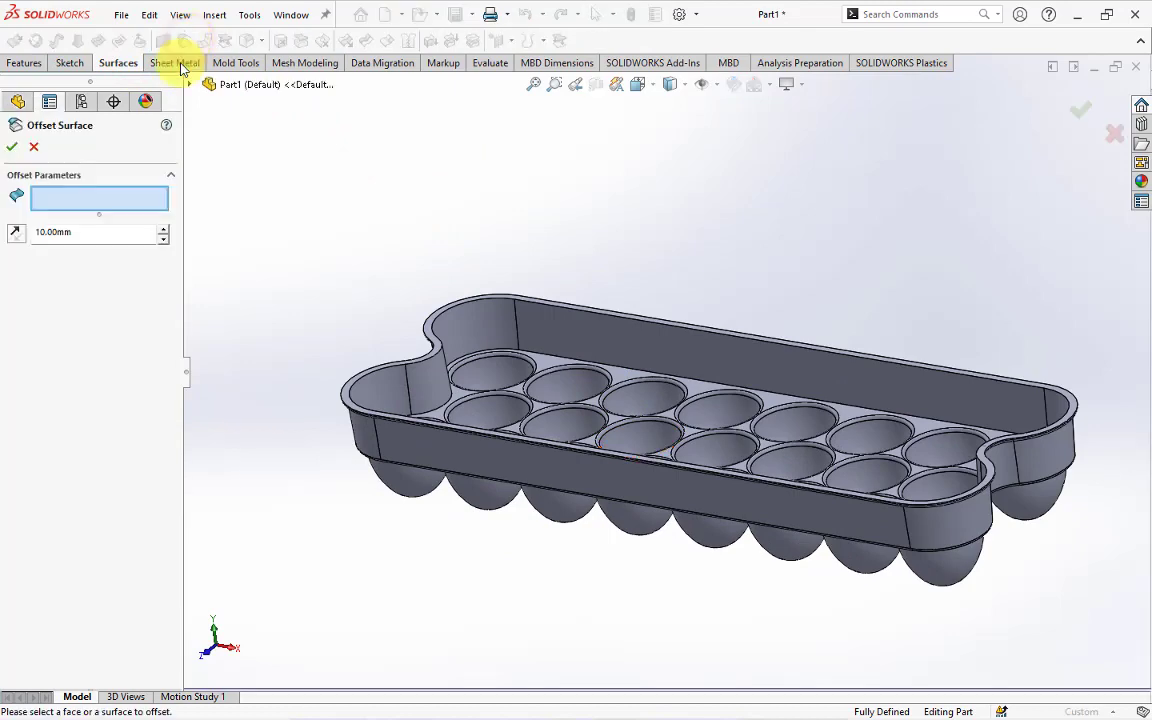
click(162, 238)
scroll(450, 345, down, 2)
scroll(548, 322, down, 2)
right_click(548, 322)
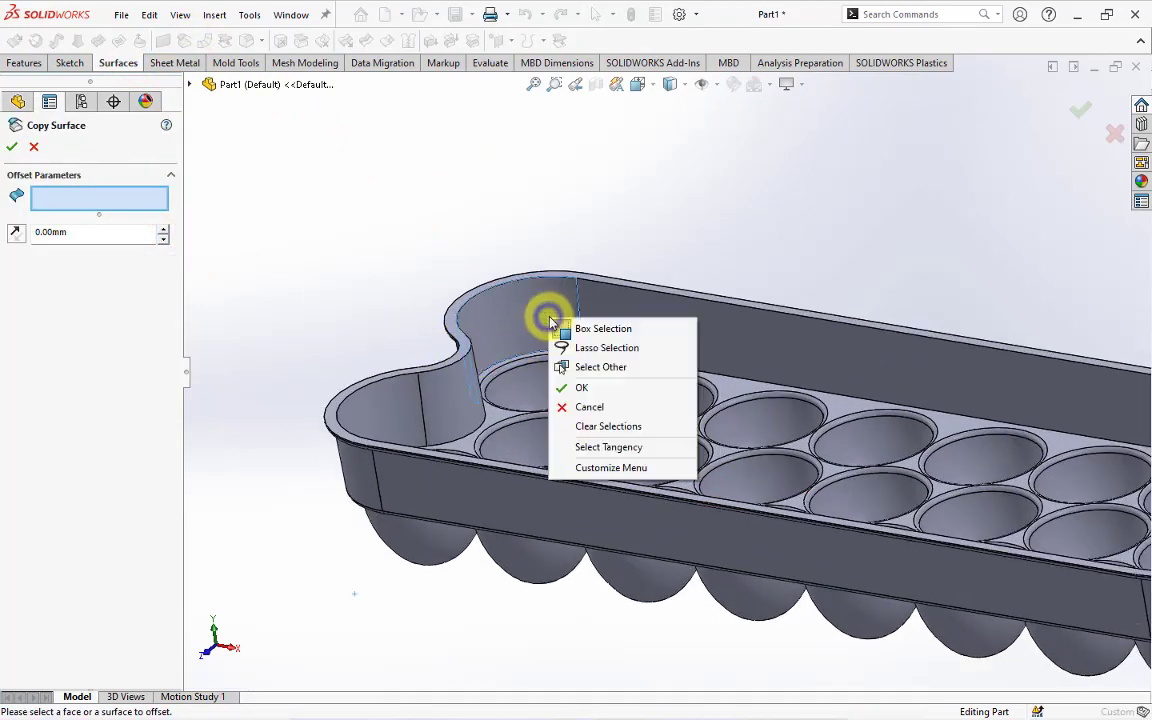
click(606, 444)
scroll(540, 355, up, 3)
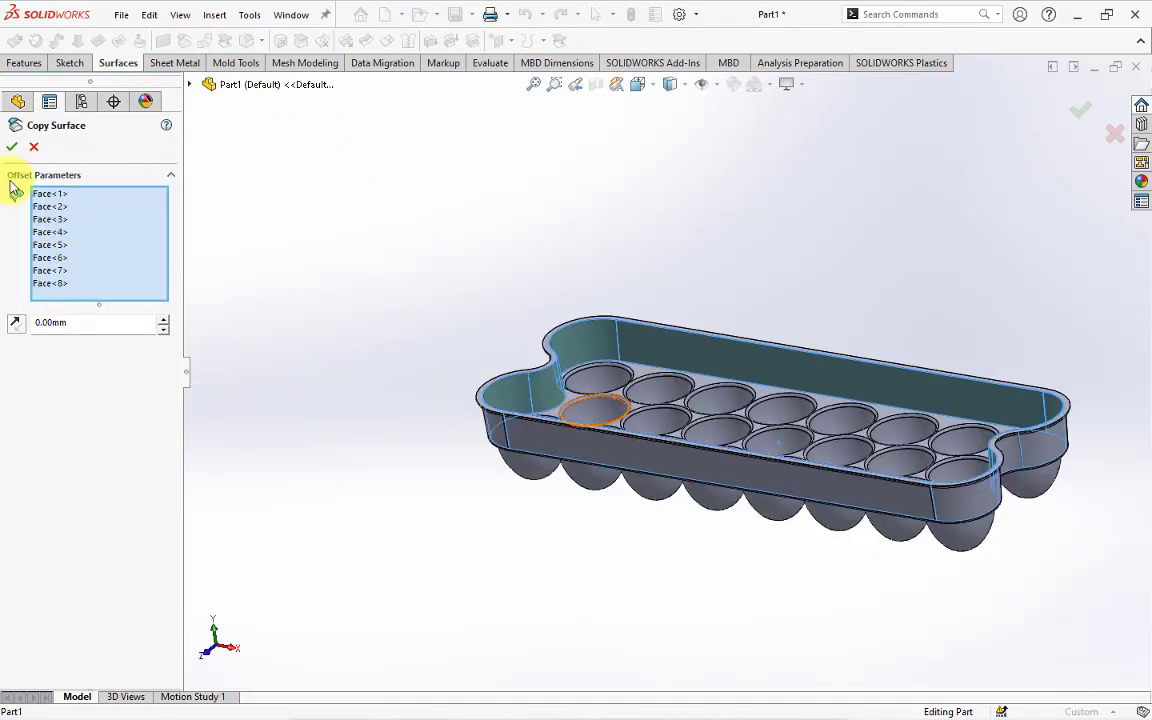
click(9, 147)
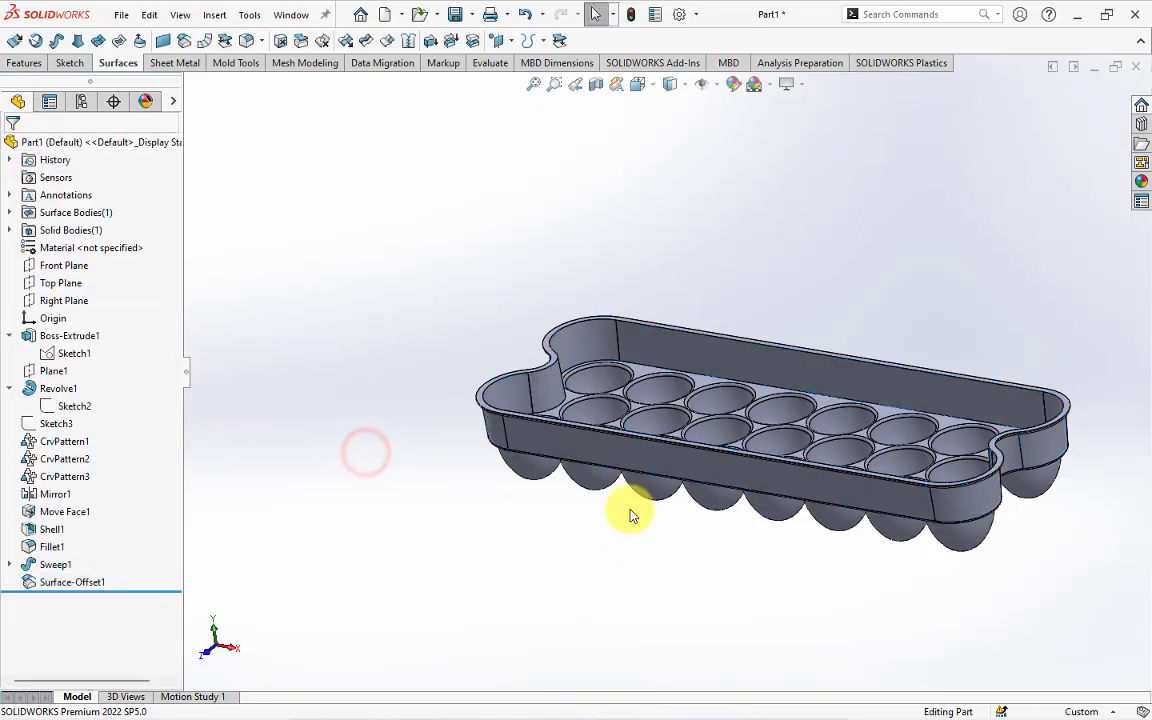
click(655, 482)
click(733, 442)
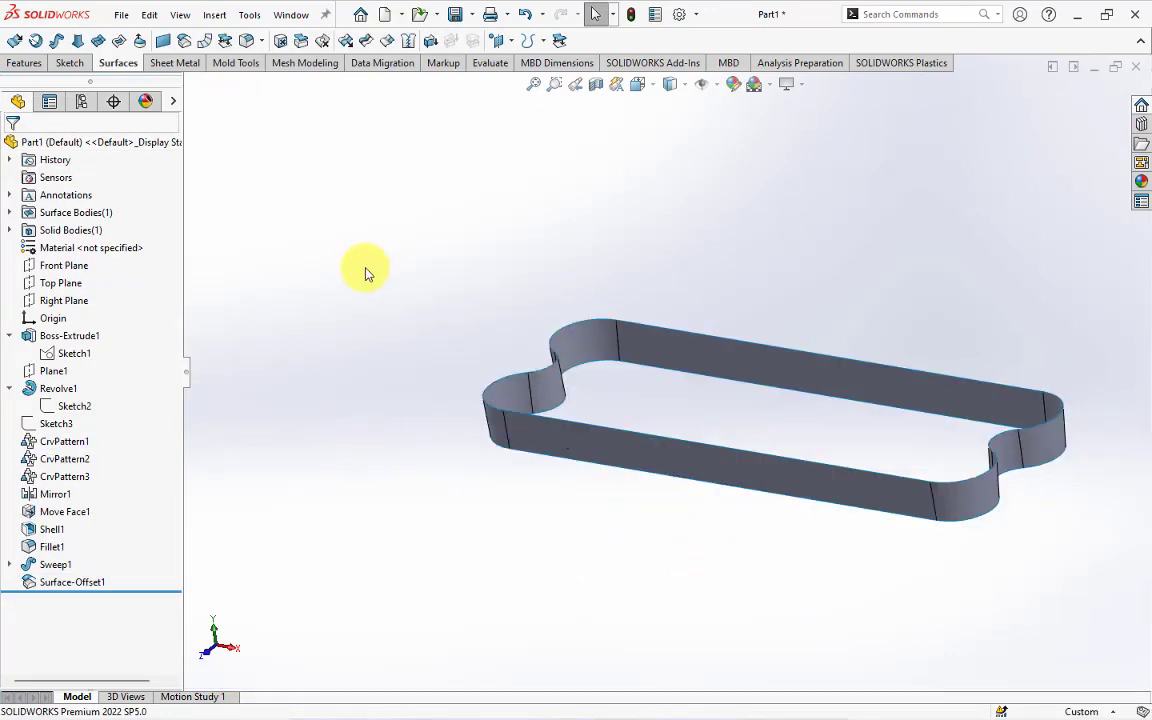
Step: Cap the top and lower tangent edge loops with a planar surface
middle_drag(329, 211, 599, 316)
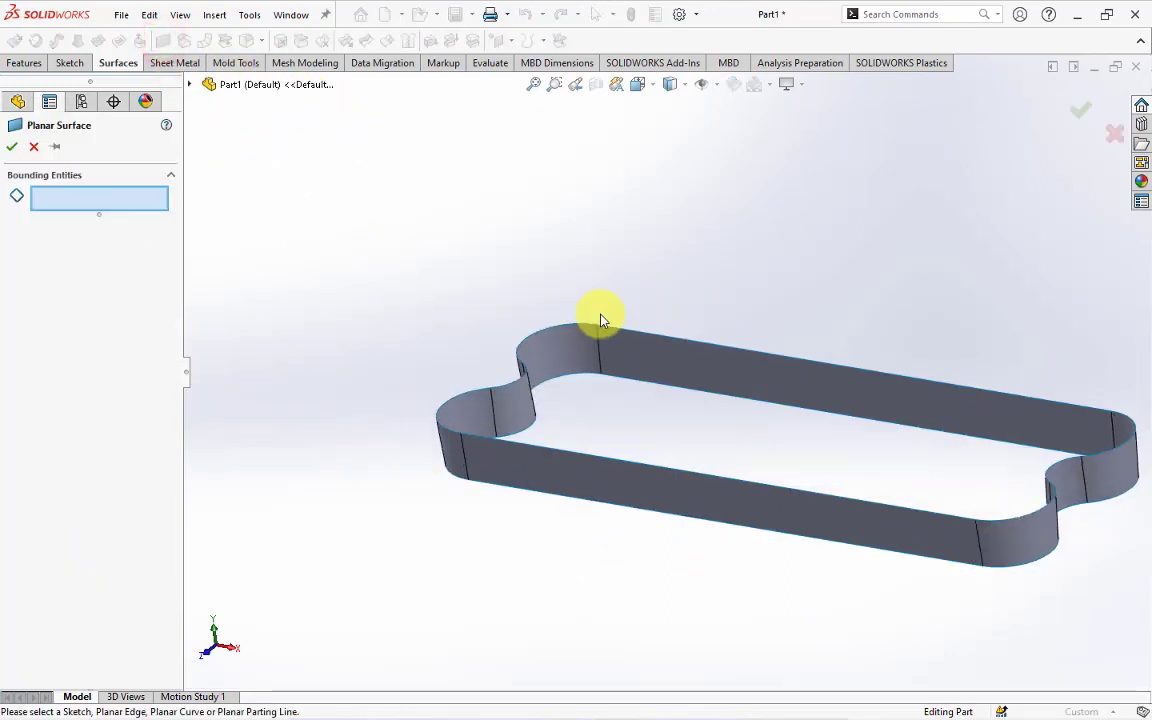
right_click(588, 330)
click(647, 514)
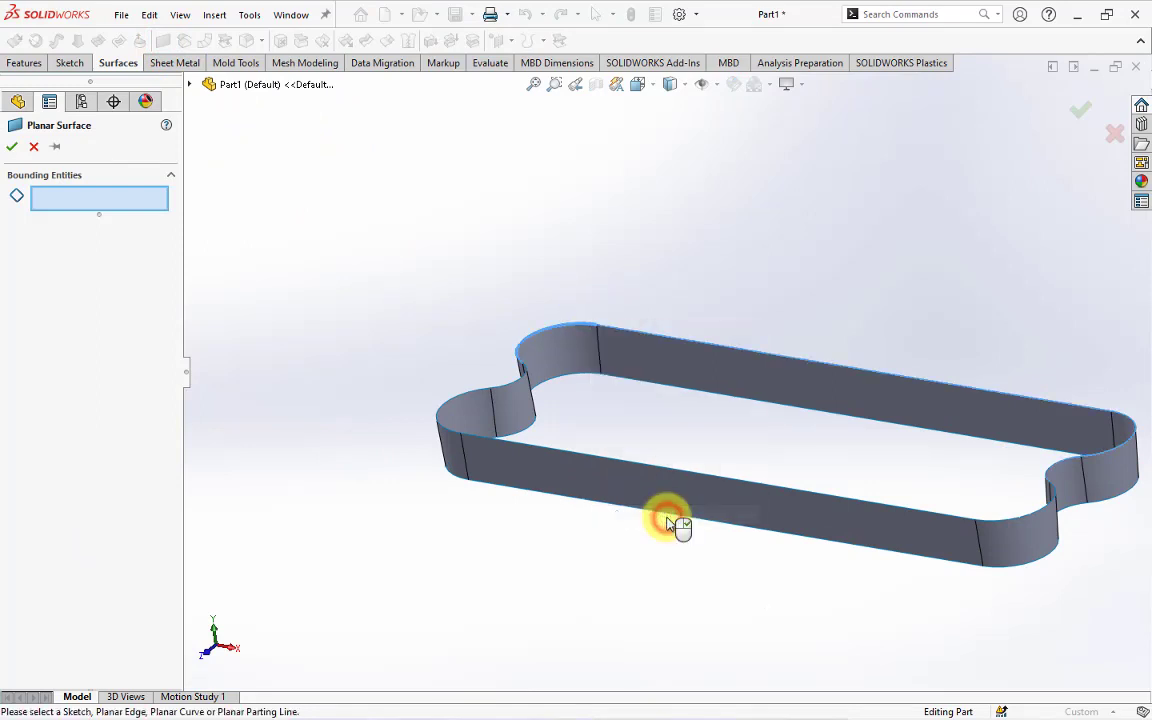
mouse_move(560, 535)
middle_down()
mouse_move(582, 387)
mouse_move(522, 558)
middle_up()
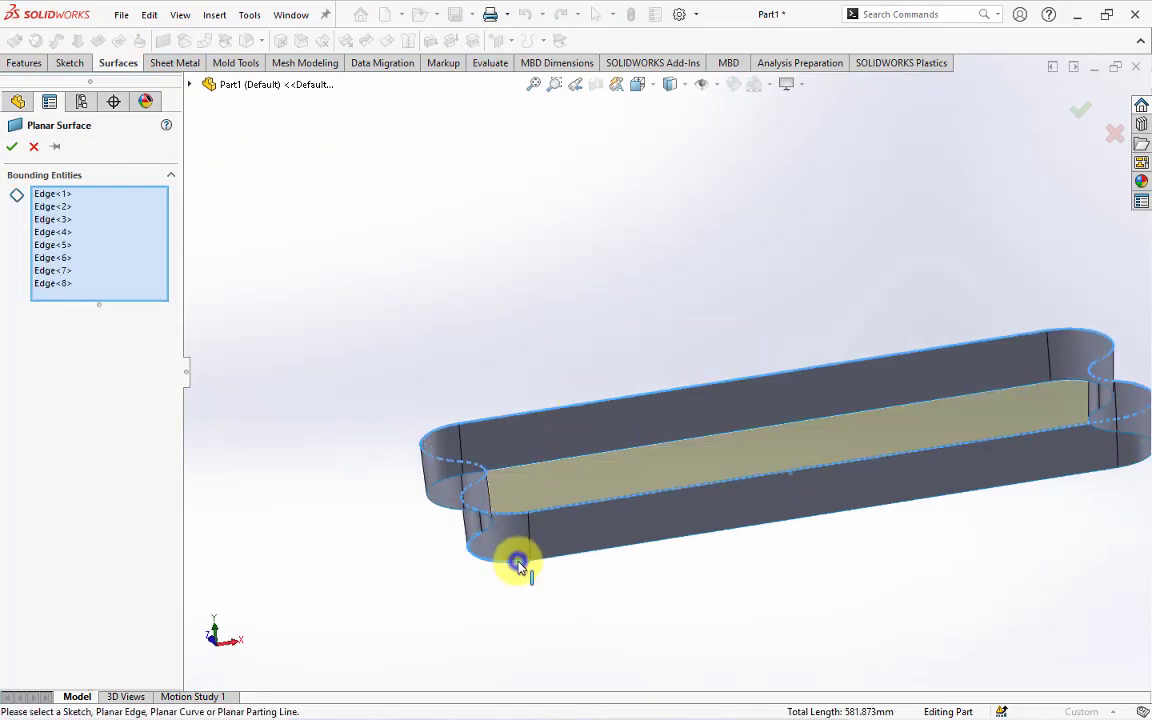
right_click(522, 565)
click(587, 474)
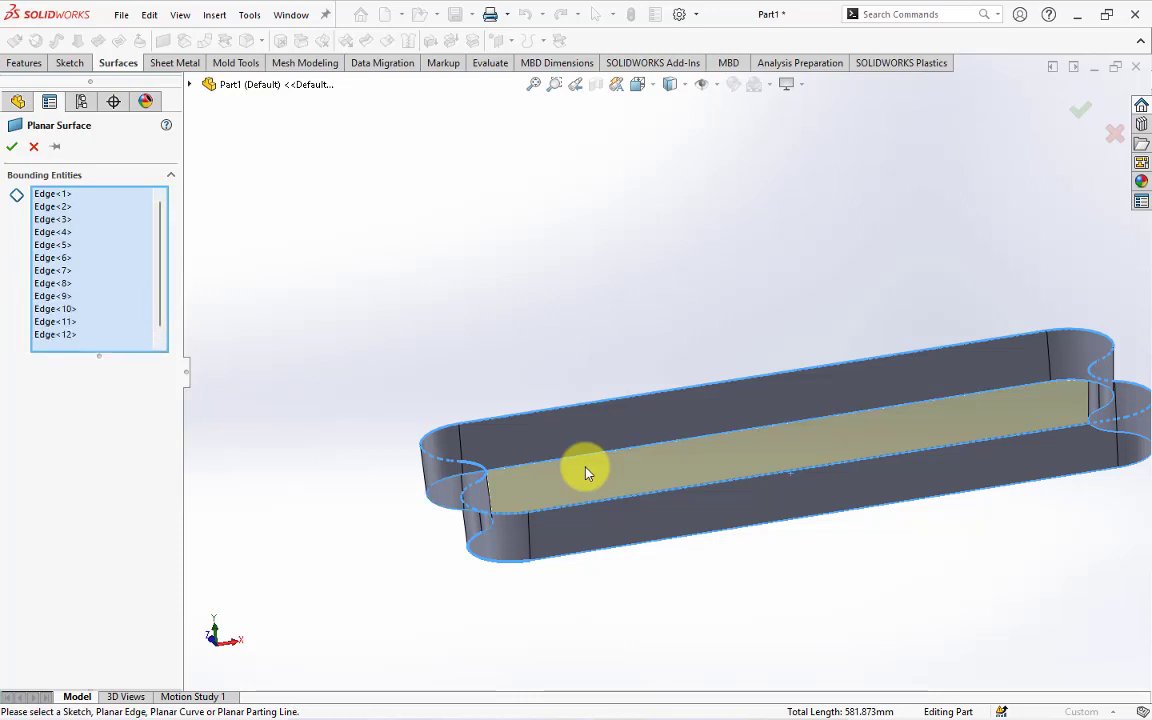
mouse_move(586, 468)
middle_down()
mouse_move(534, 474)
mouse_move(530, 520)
middle_up()
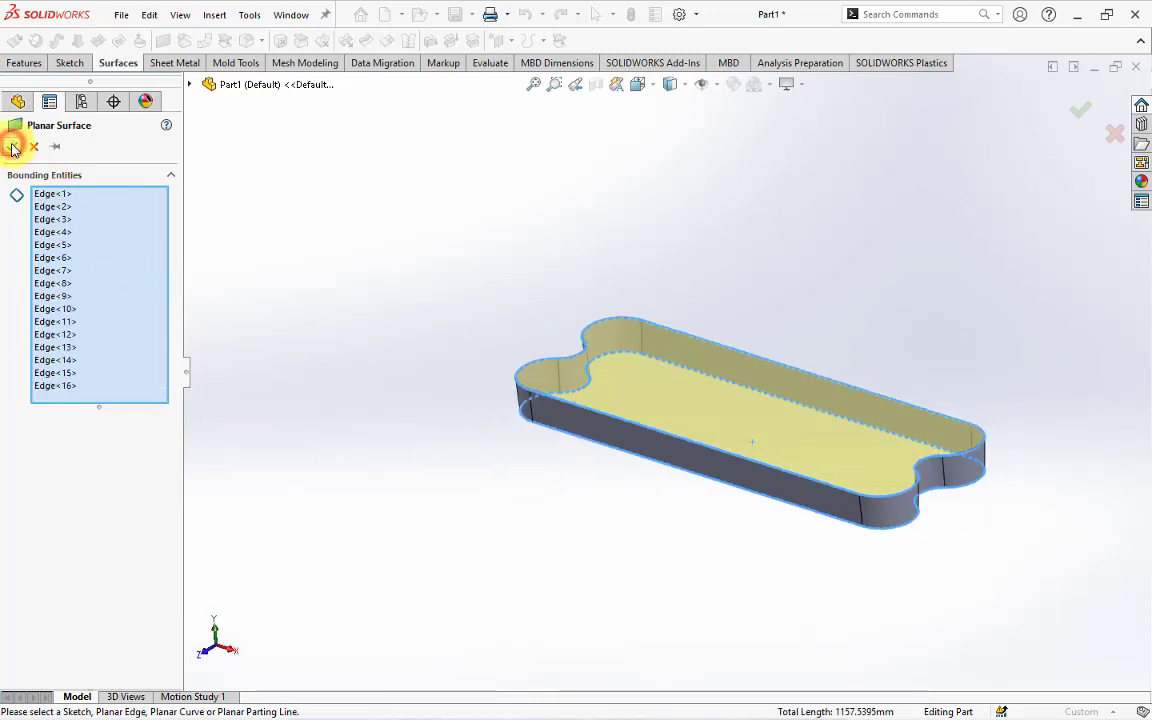
click(13, 148)
Step: Knit Surface-Plane1 and Surface-Offset1 into a solid block
click(386, 318)
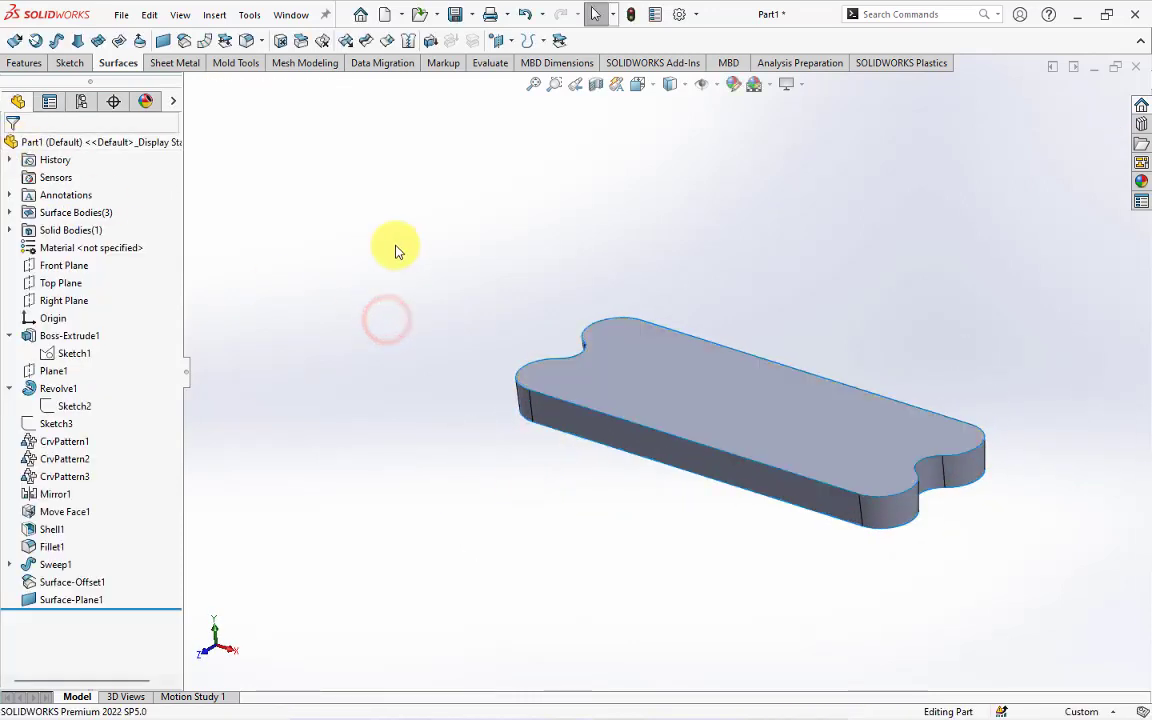
click(368, 40)
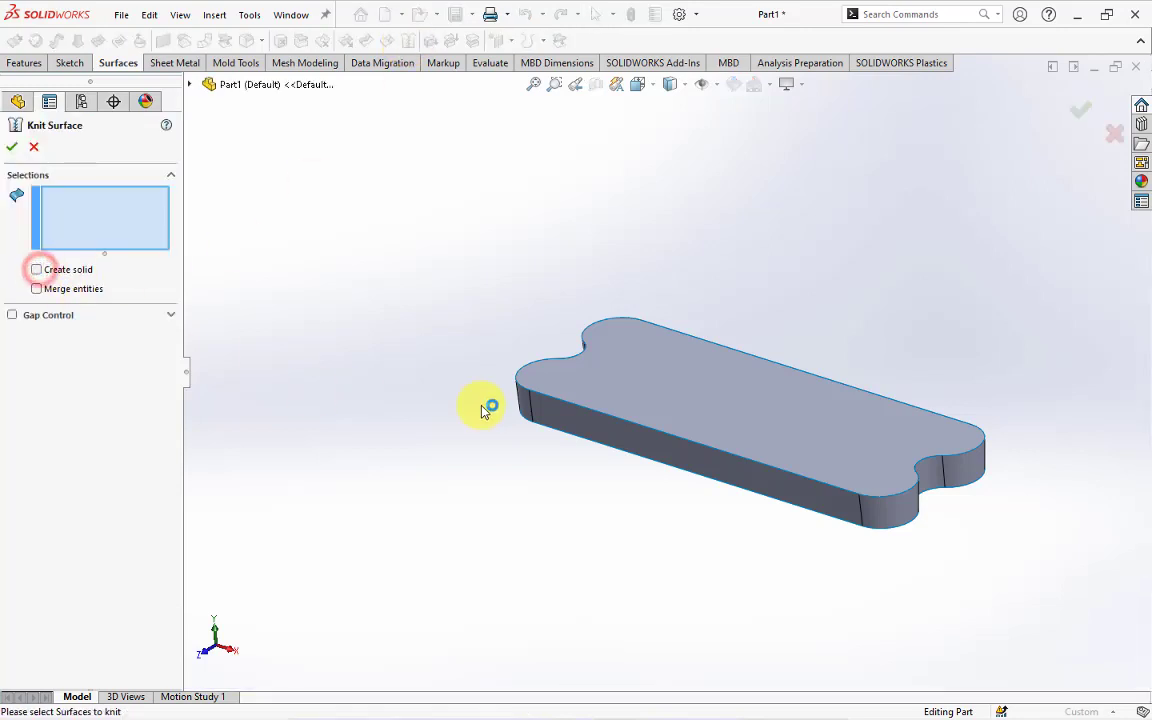
click(600, 385)
click(600, 432)
mouse_move(600, 432)
middle_down()
mouse_move(604, 265)
mouse_move(665, 462)
middle_up()
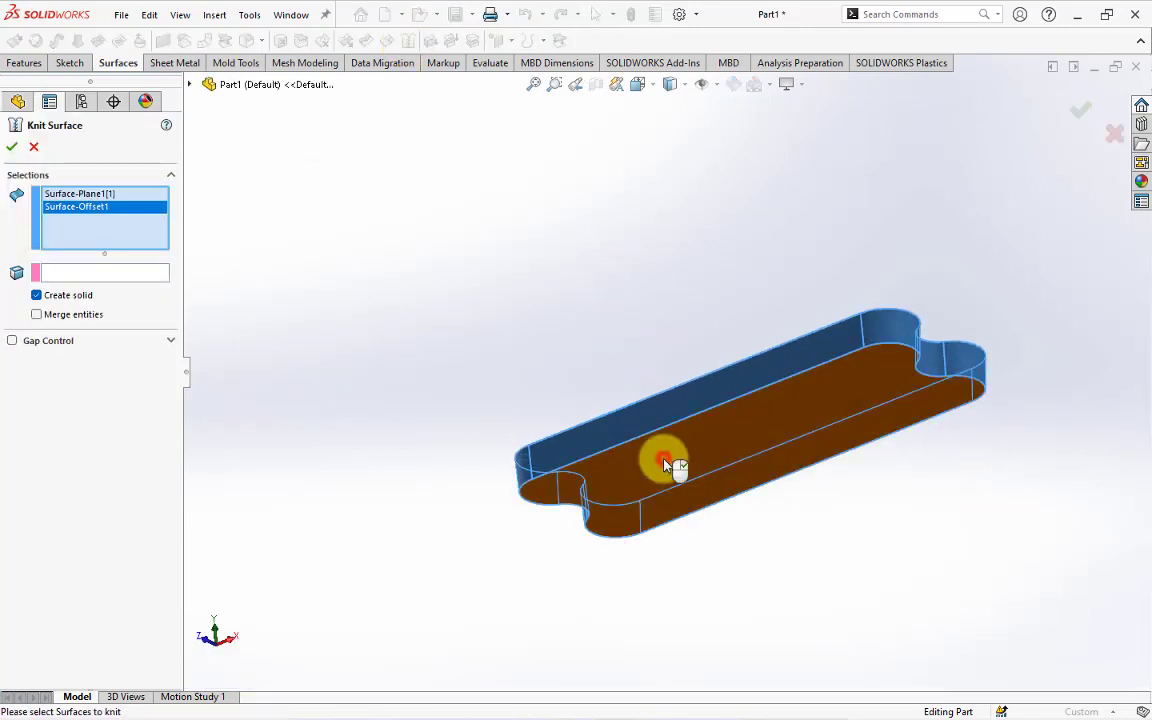
right_click(665, 465)
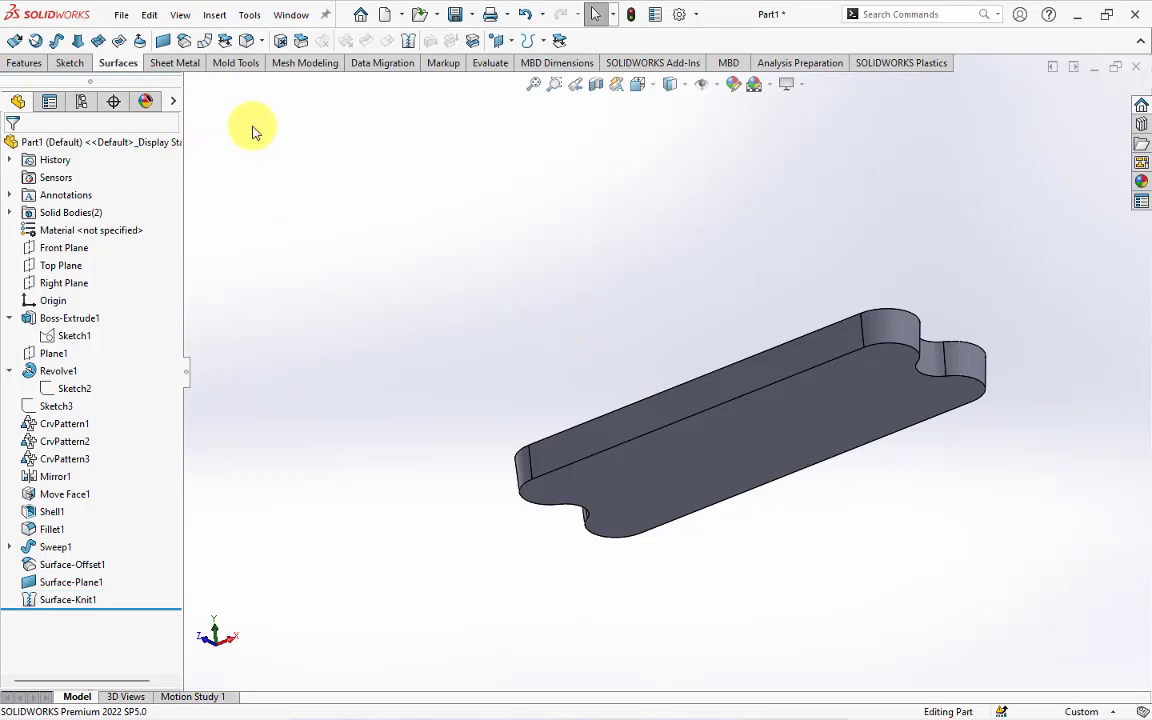
Step: Offset the block's tangent side faces by 0.10 mm with Move Face
click(234, 64)
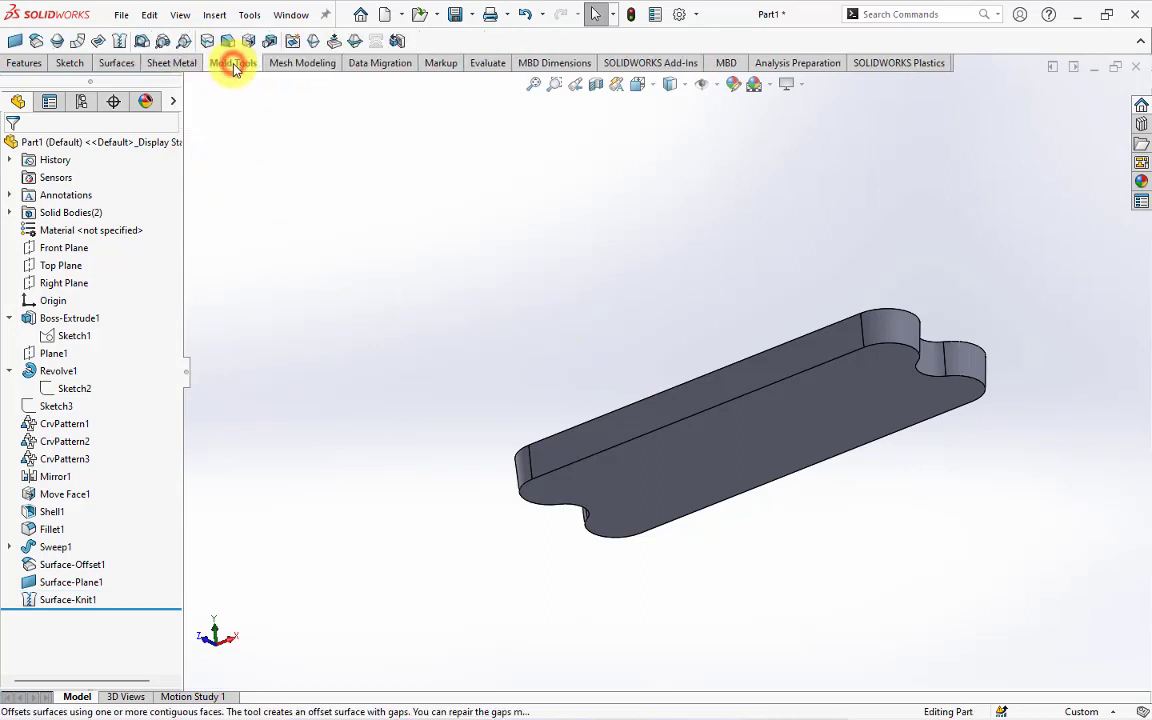
click(250, 42)
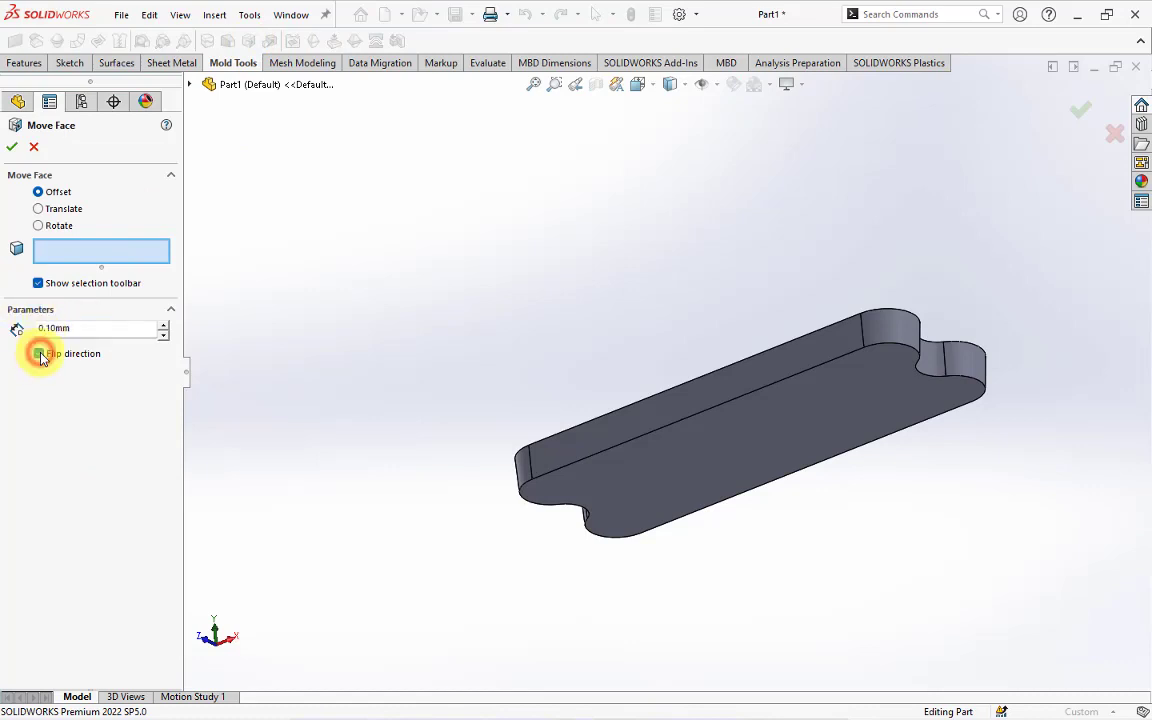
scroll(512, 524, down, 5)
right_click(504, 437)
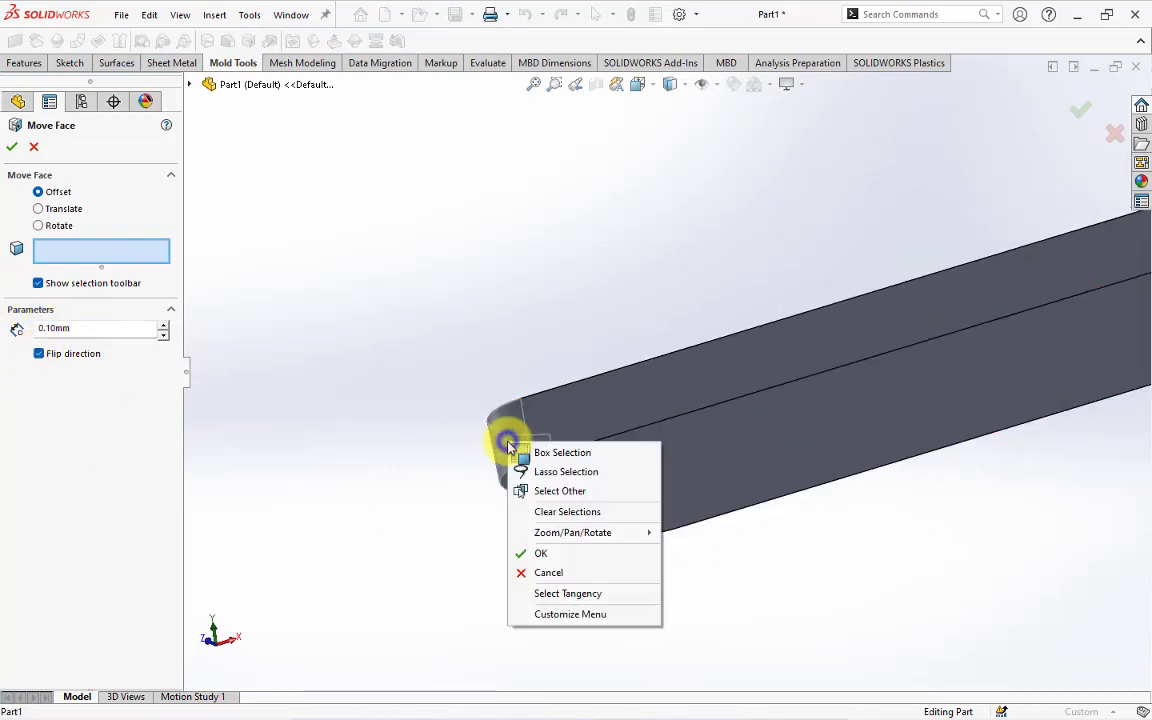
click(568, 594)
middle_drag(547, 560, 445, 480)
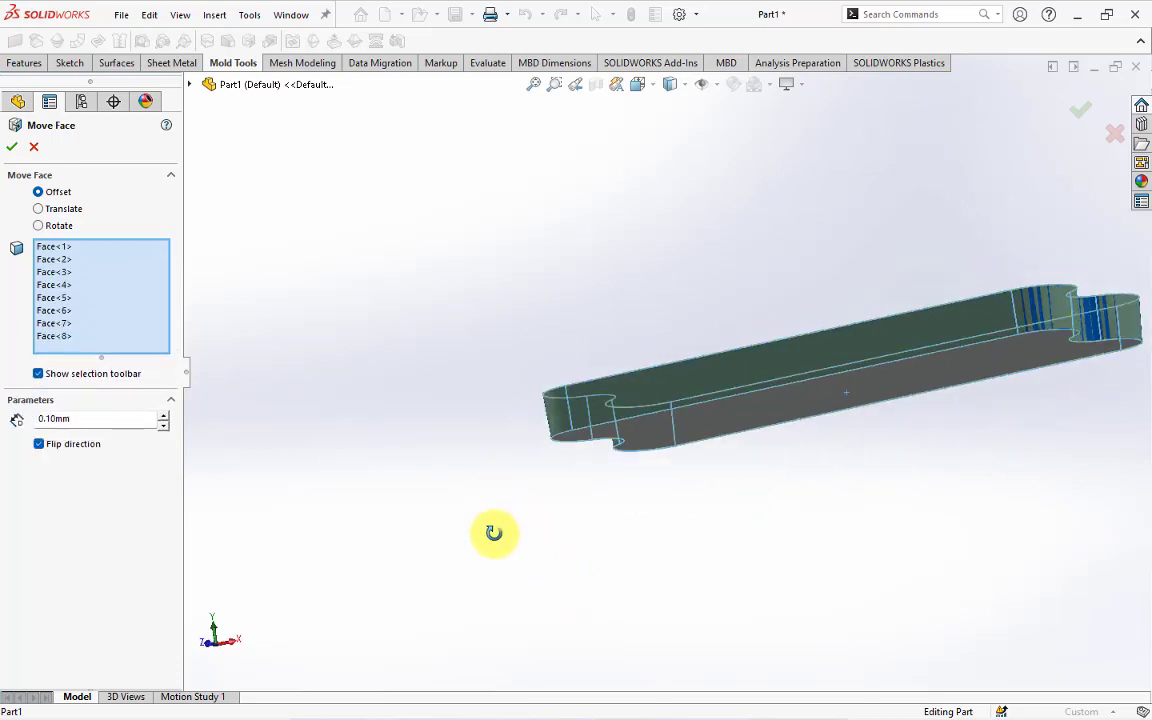
click(13, 149)
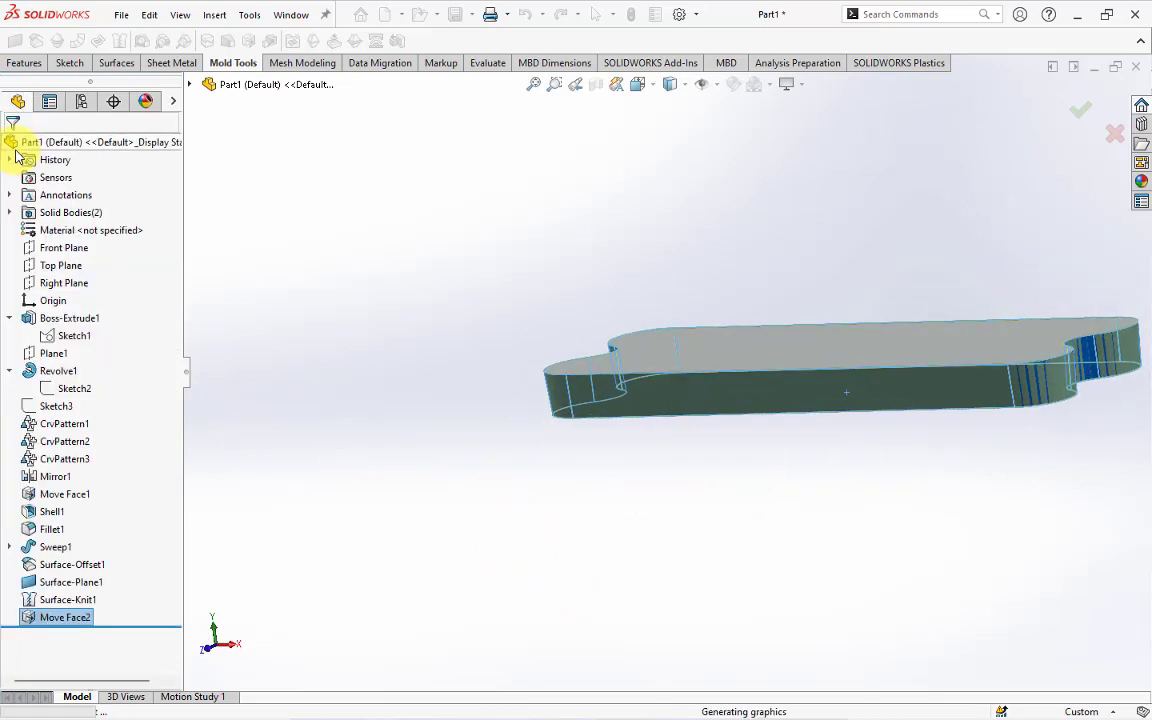
Step: Offset the block's top face by 1.35 mm with another Move Face
scroll(493, 373, down, 3)
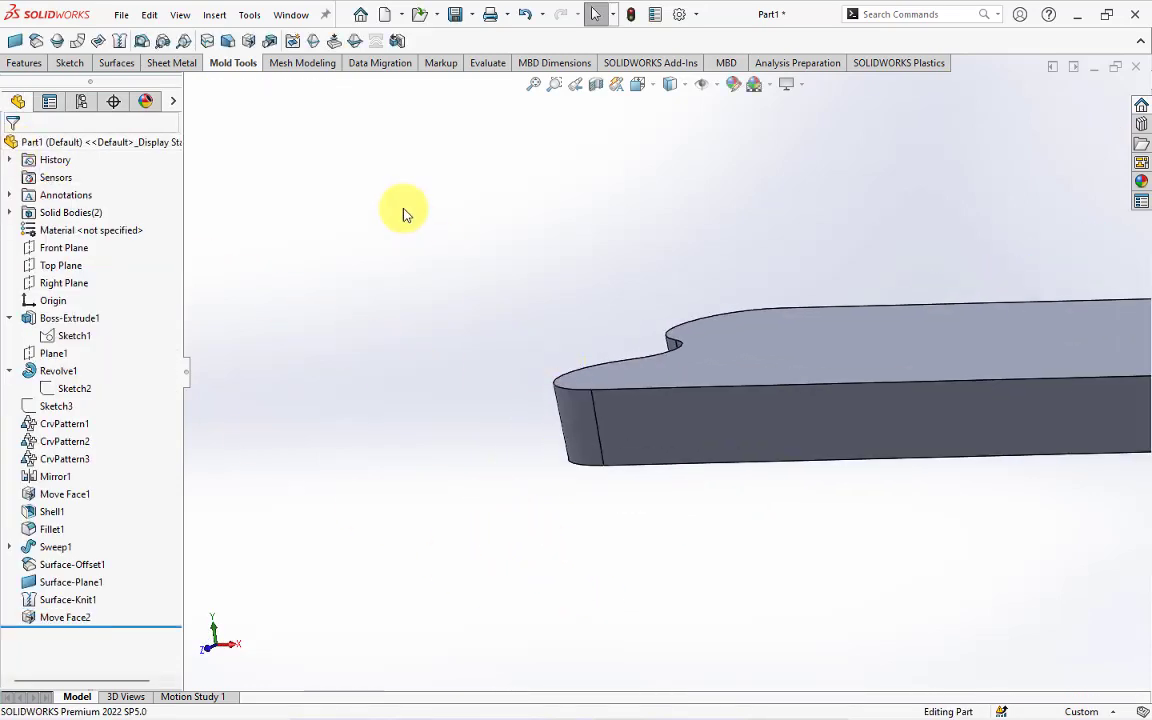
click(249, 42)
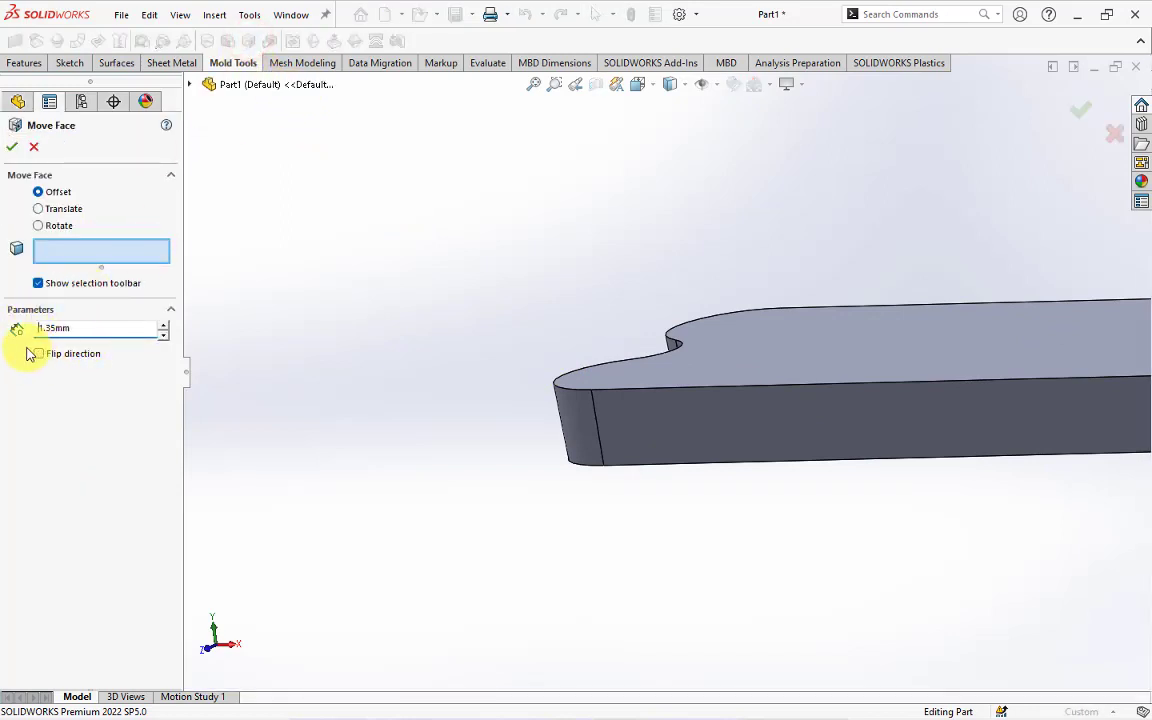
click(670, 372)
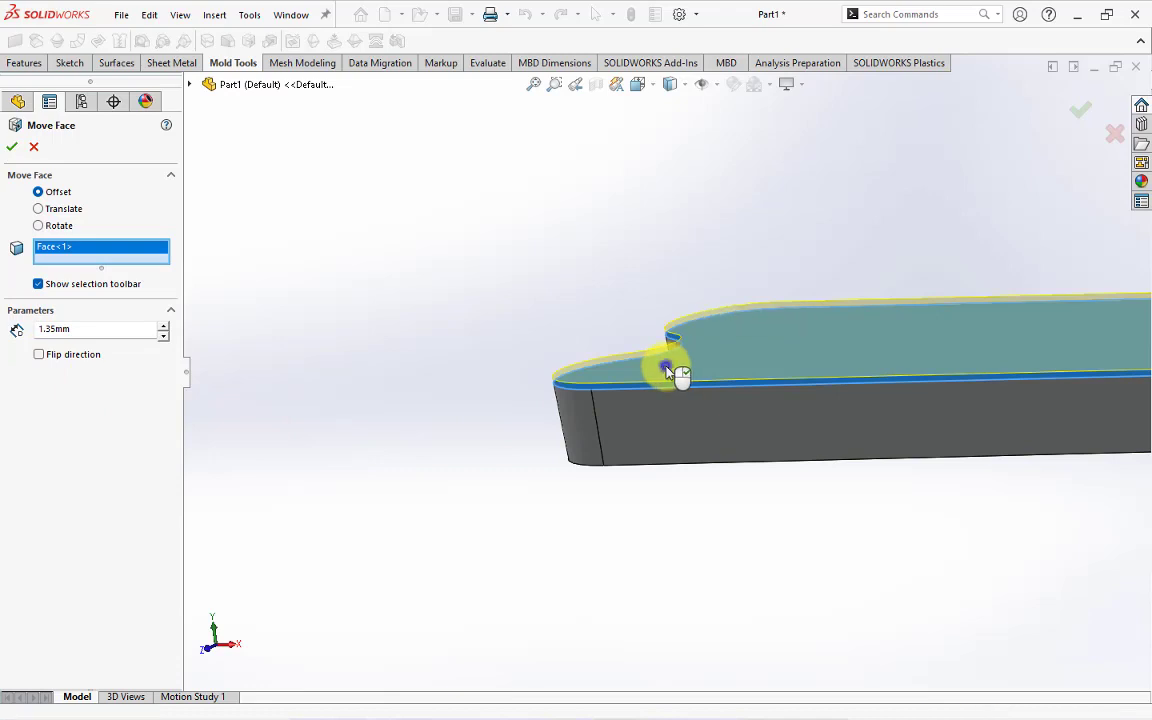
key(Return)
scroll(351, 313, up, 2)
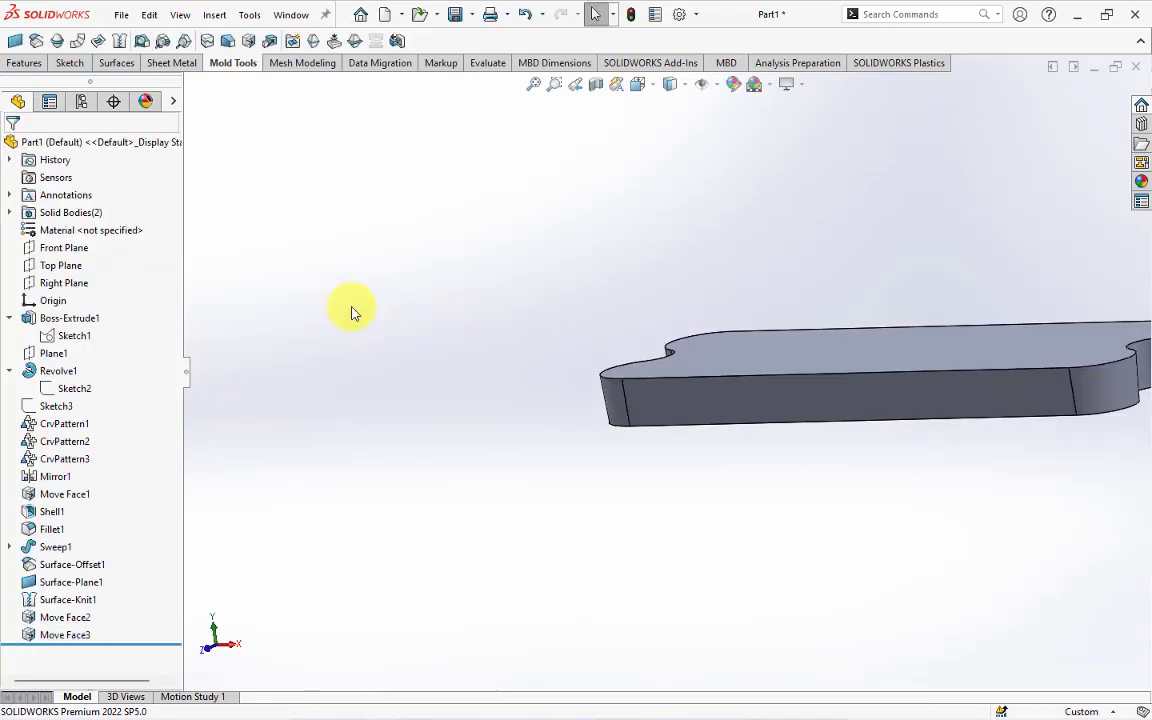
Step: Show the Sweep1 tray body again, hide the block's top face, and show Sketch3
click(9, 212)
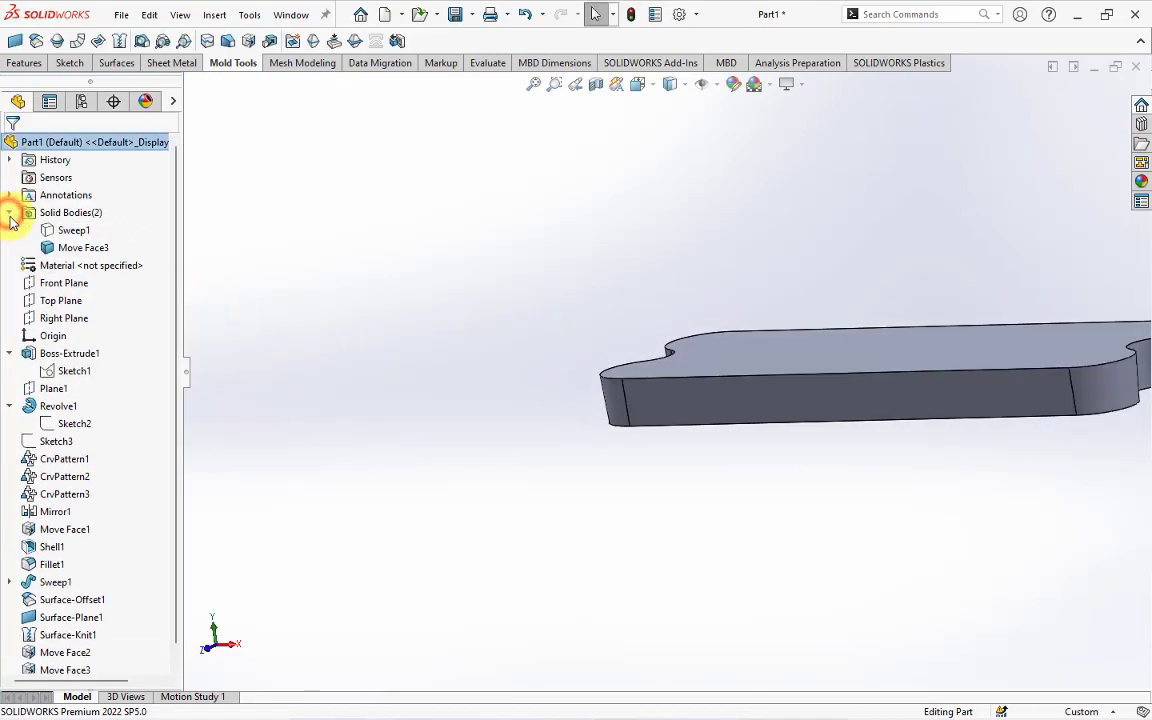
click(62, 229)
click(72, 217)
click(357, 290)
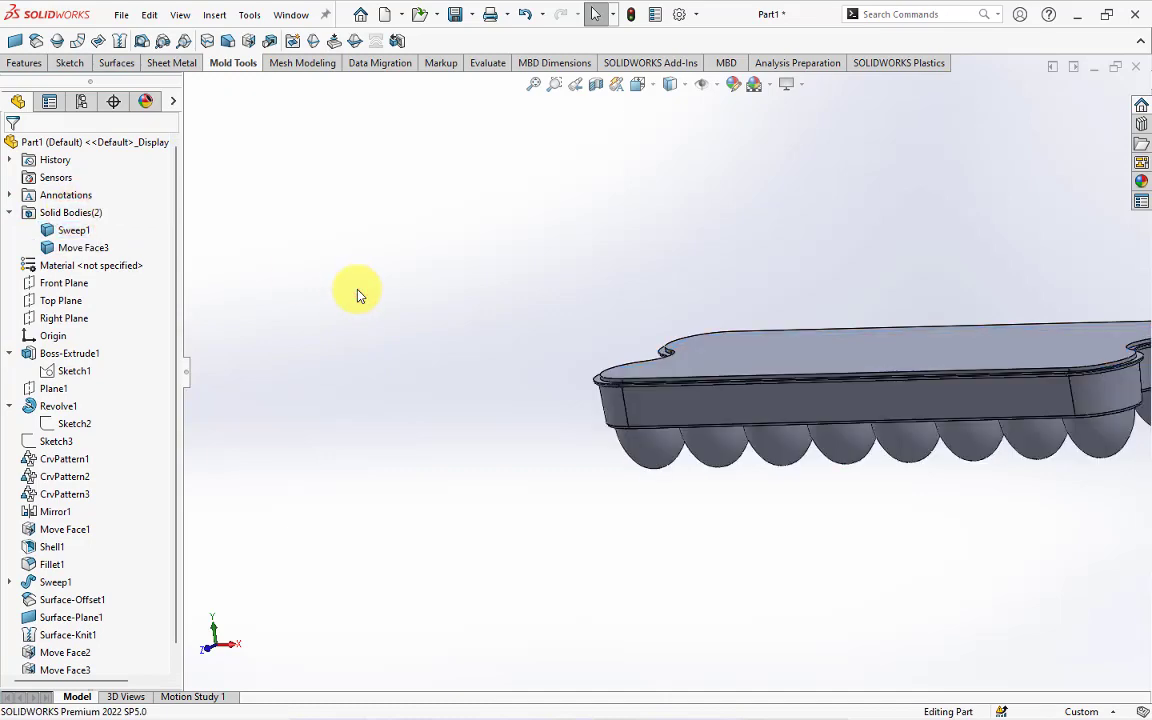
mouse_move(496, 319)
middle_down()
mouse_move(492, 348)
mouse_move(617, 427)
middle_up()
scroll(655, 417, down, 2)
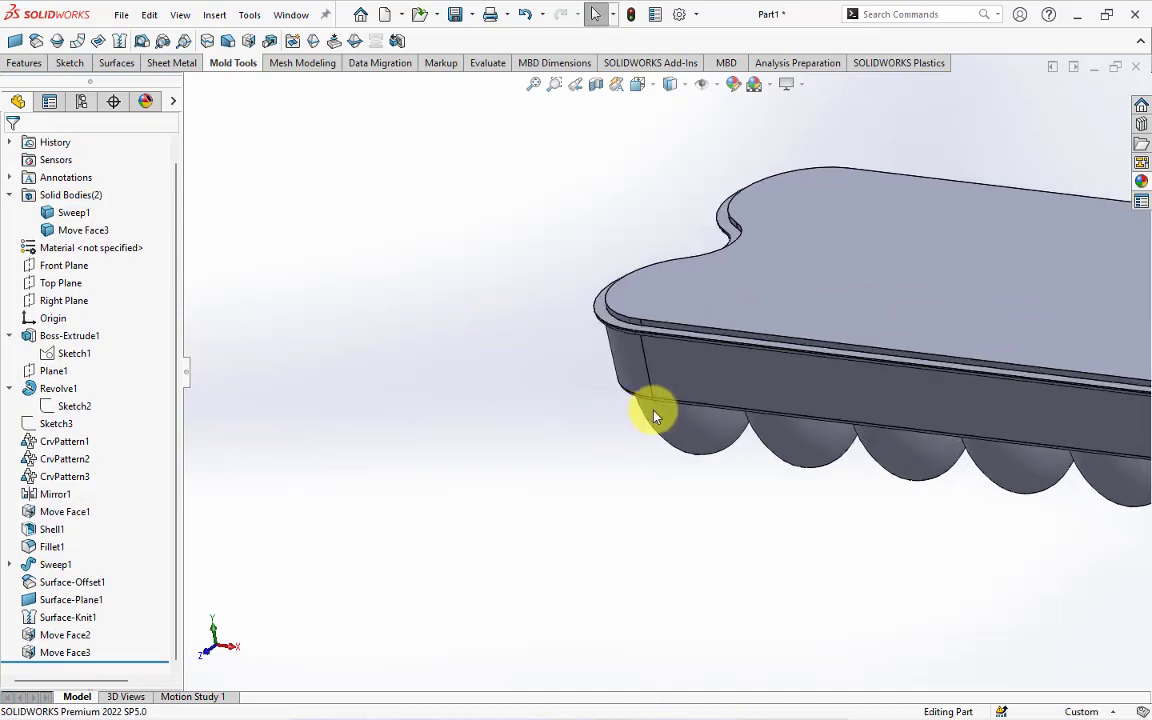
click(709, 305)
click(805, 252)
scroll(650, 290, down, 2)
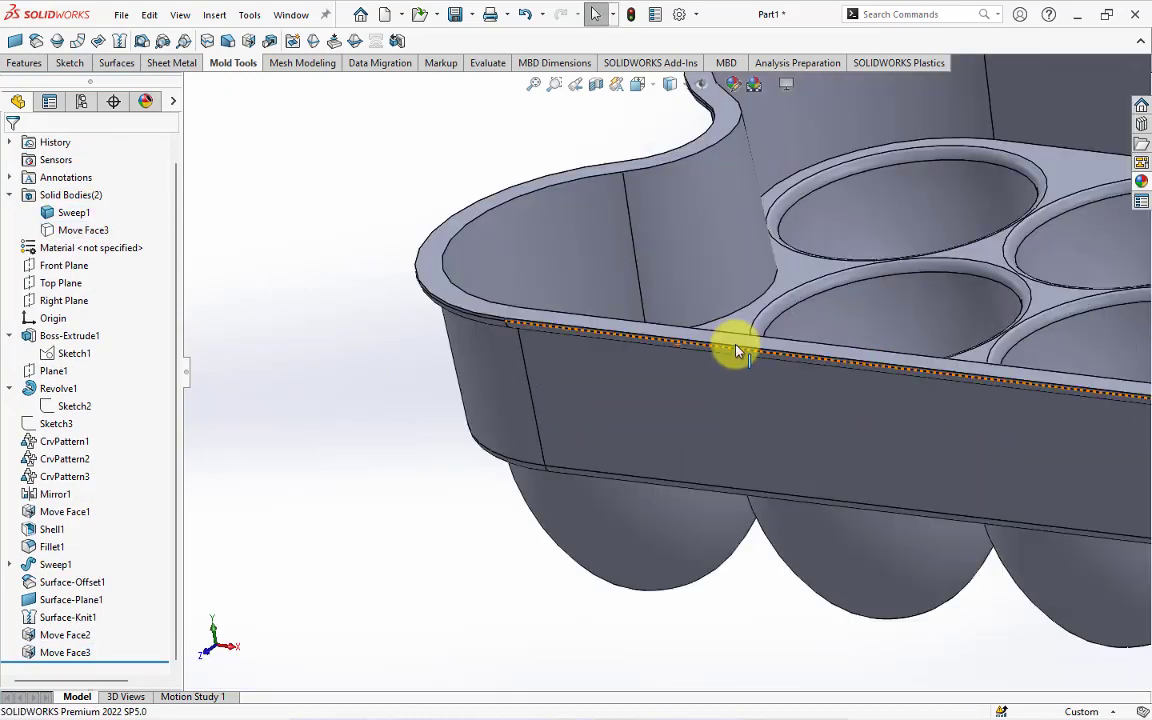
mouse_move(733, 342)
middle_down()
mouse_move(733, 409)
mouse_move(663, 309)
mouse_move(600, 380)
middle_up()
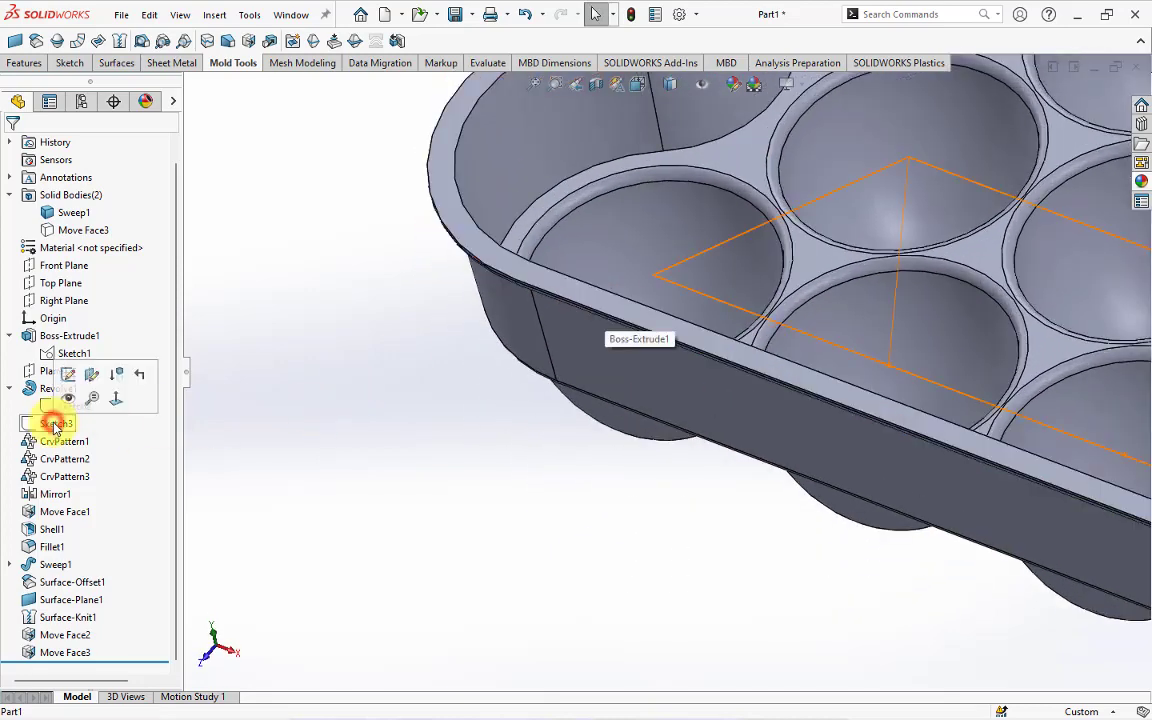
click(68, 398)
middle_drag(661, 231, 340, 100)
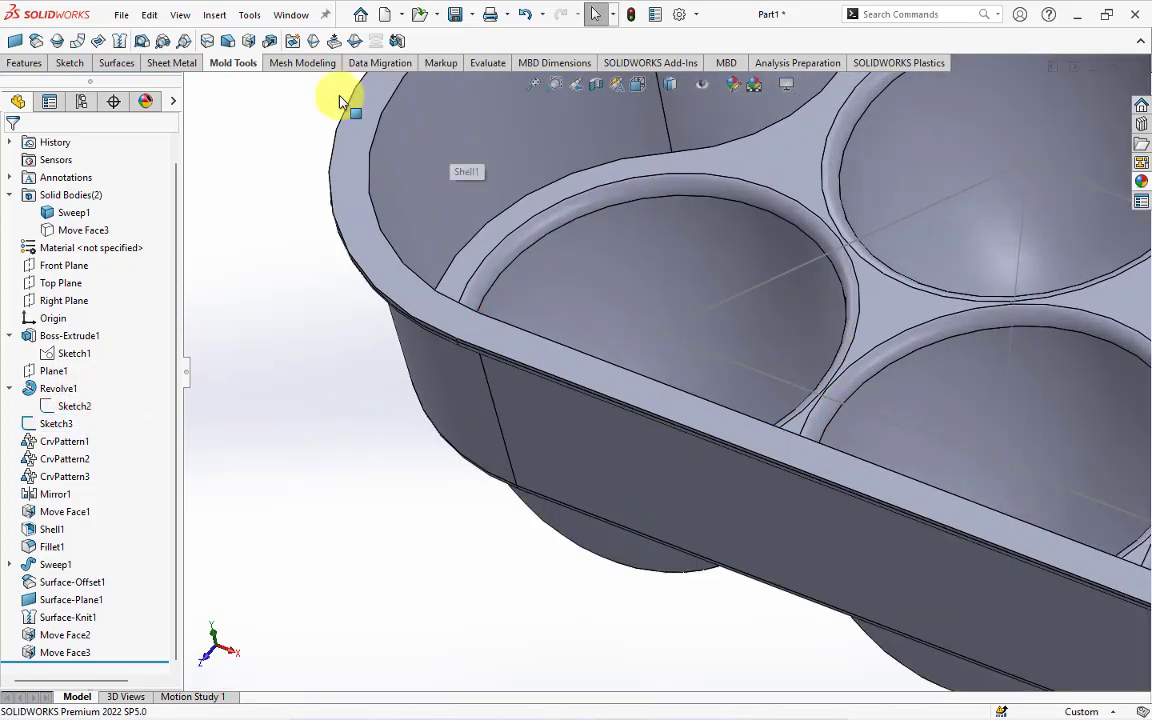
Step: Delete and patch the rounded face around the cup opening, with preview on
click(113, 66)
click(280, 42)
click(75, 291)
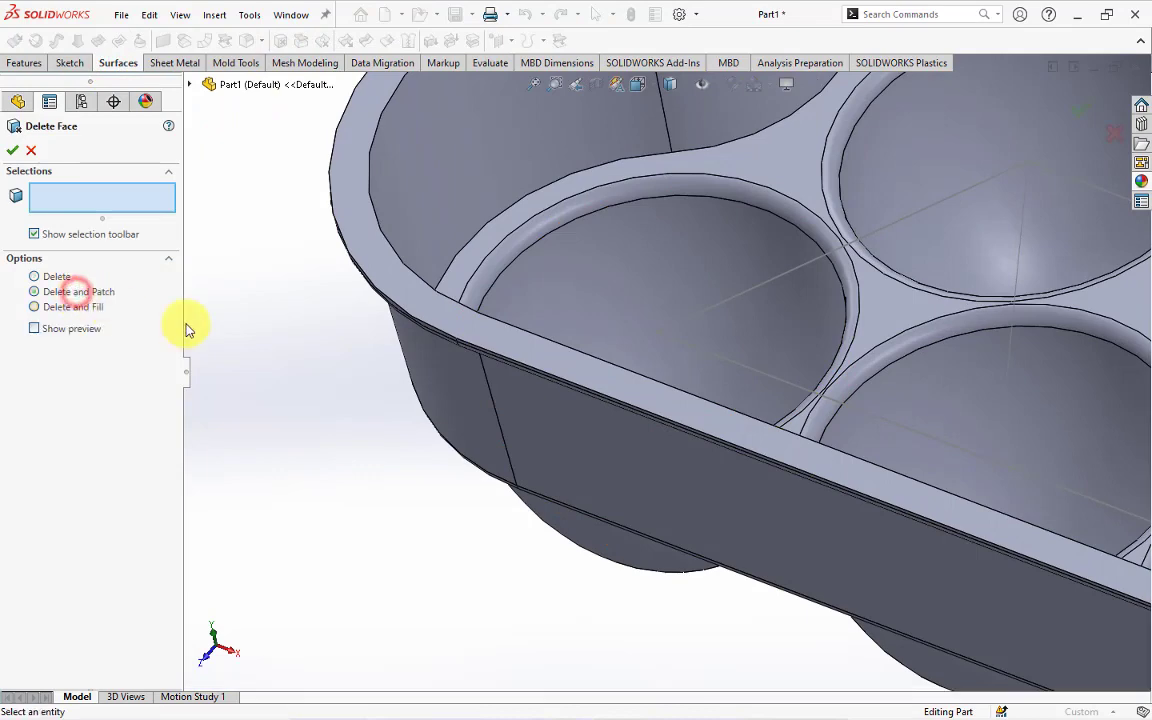
click(72, 329)
click(553, 218)
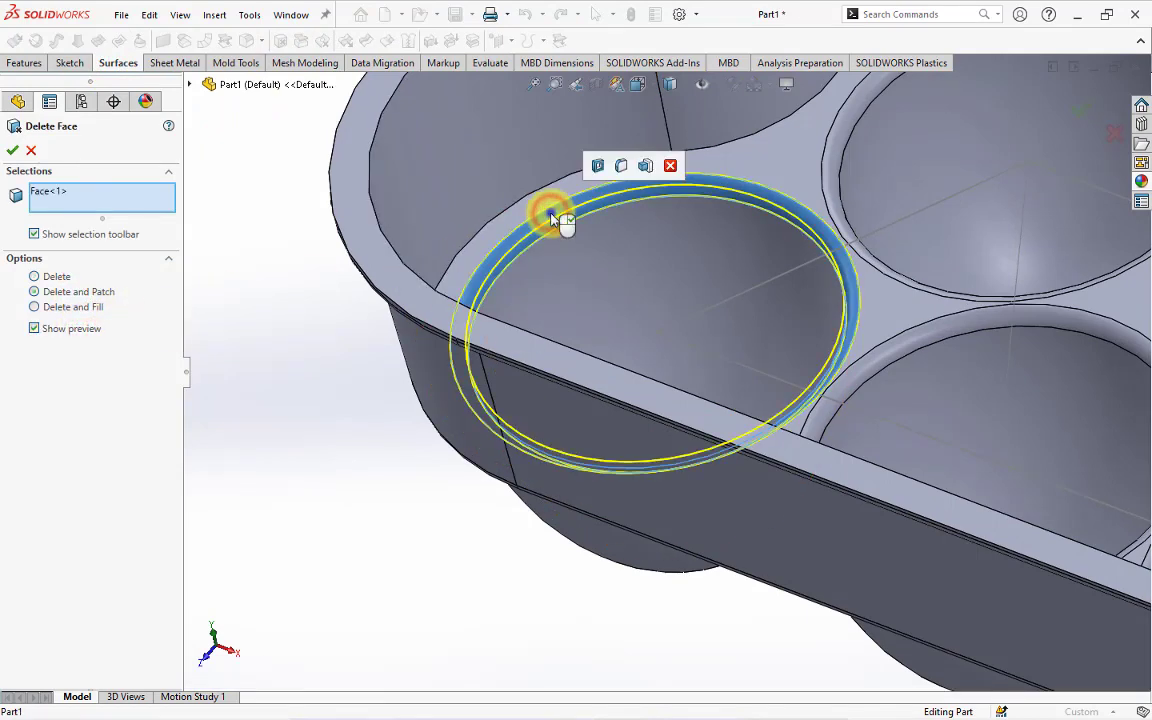
right_click(553, 218)
scroll(560, 238, up, 2)
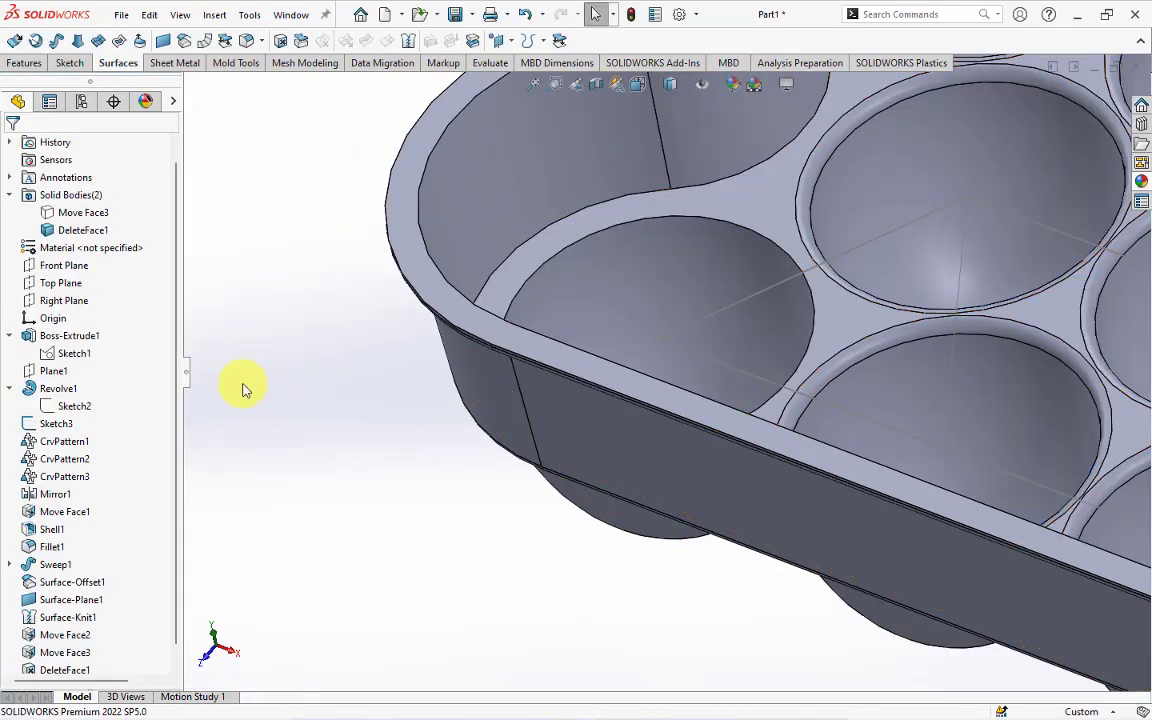
Step: Start a sketch on Plane1 and convert the first cup's circular edge into it
click(35, 370)
click(51, 352)
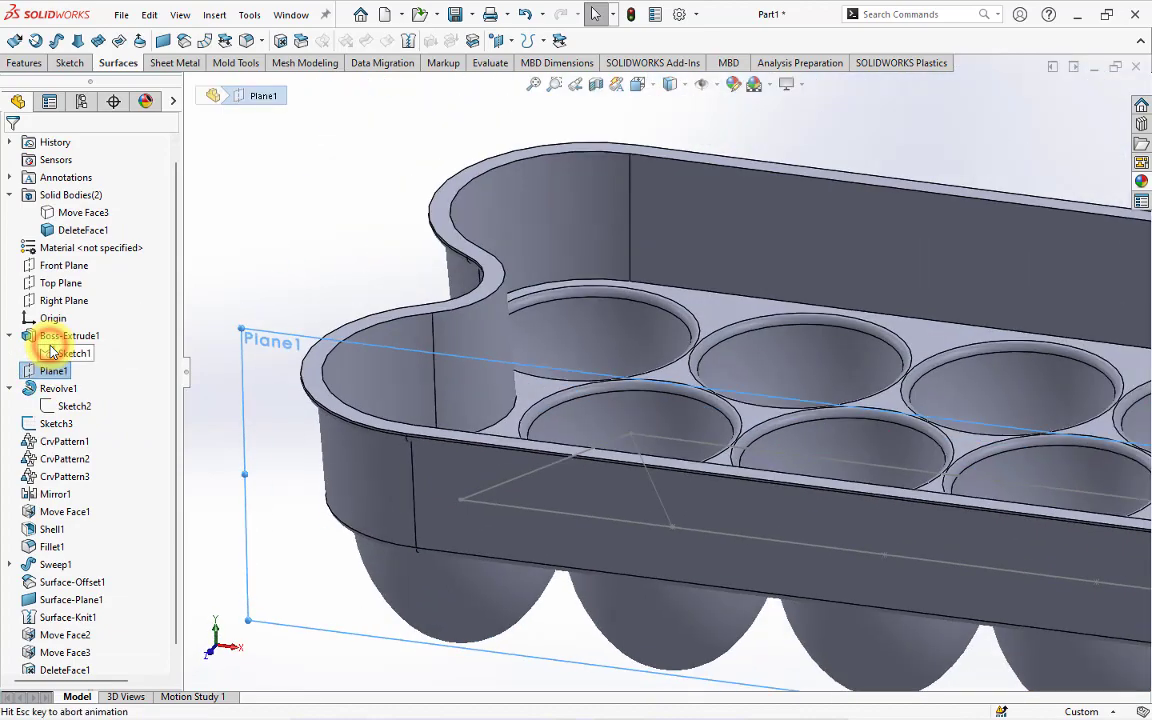
scroll(395, 385, down, 1)
scroll(383, 380, down, 1)
scroll(420, 385, down, 1)
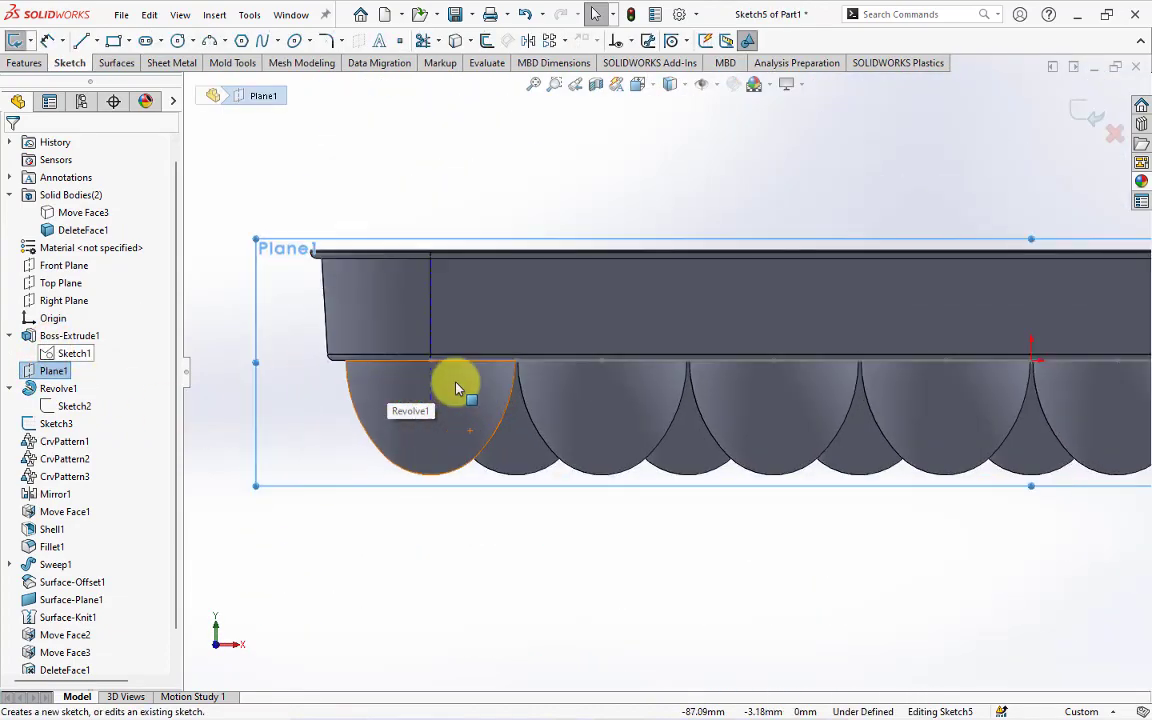
middle_drag(456, 388, 478, 282)
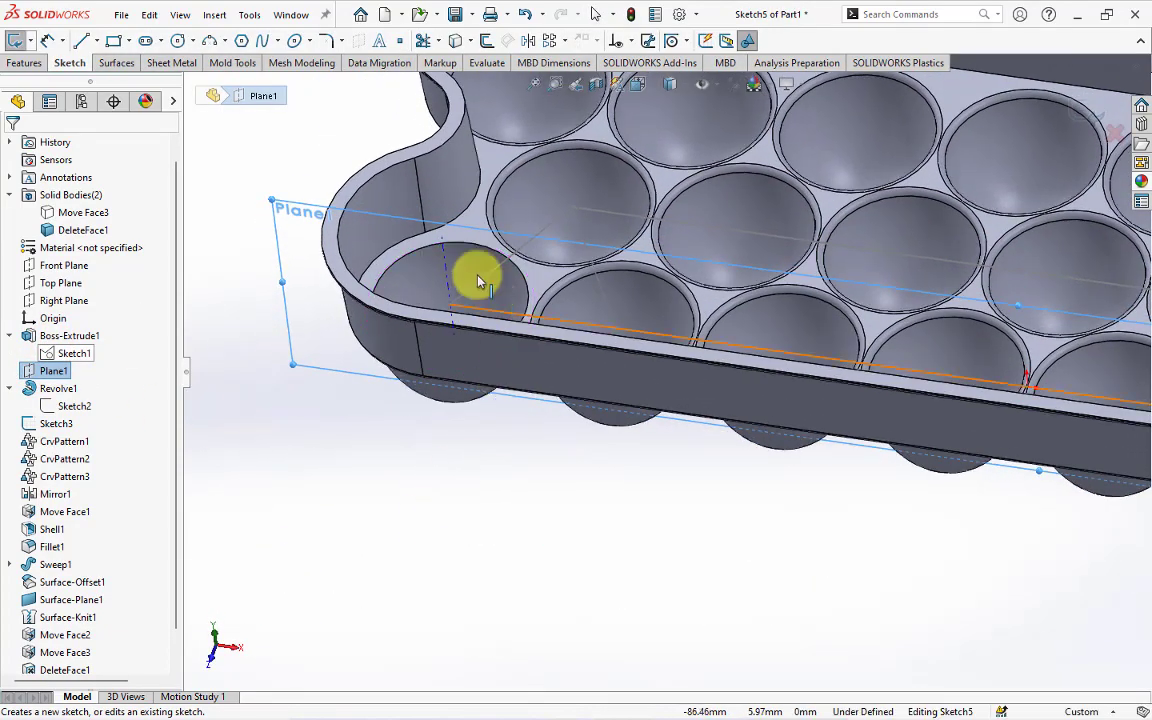
click(463, 244)
click(456, 42)
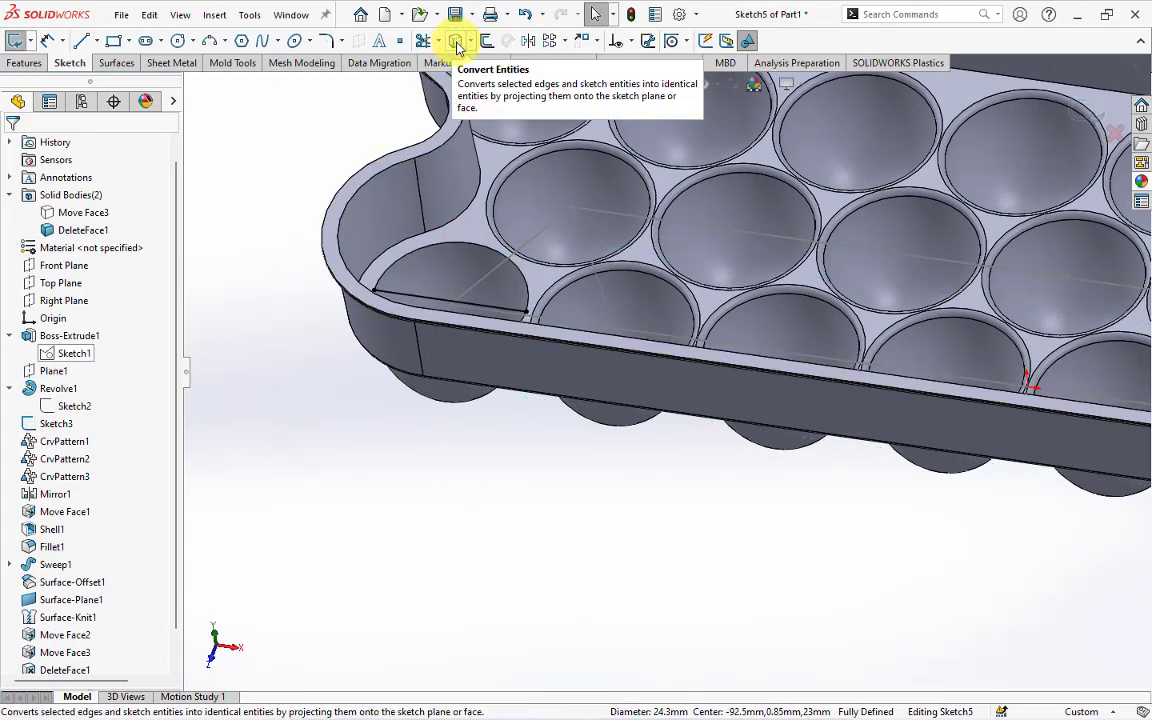
Step: Draw a vertical line from the projected cup edge up to the tray rim
mouse_move(509, 321)
middle_down()
mouse_move(527, 319)
mouse_move(527, 333)
middle_up()
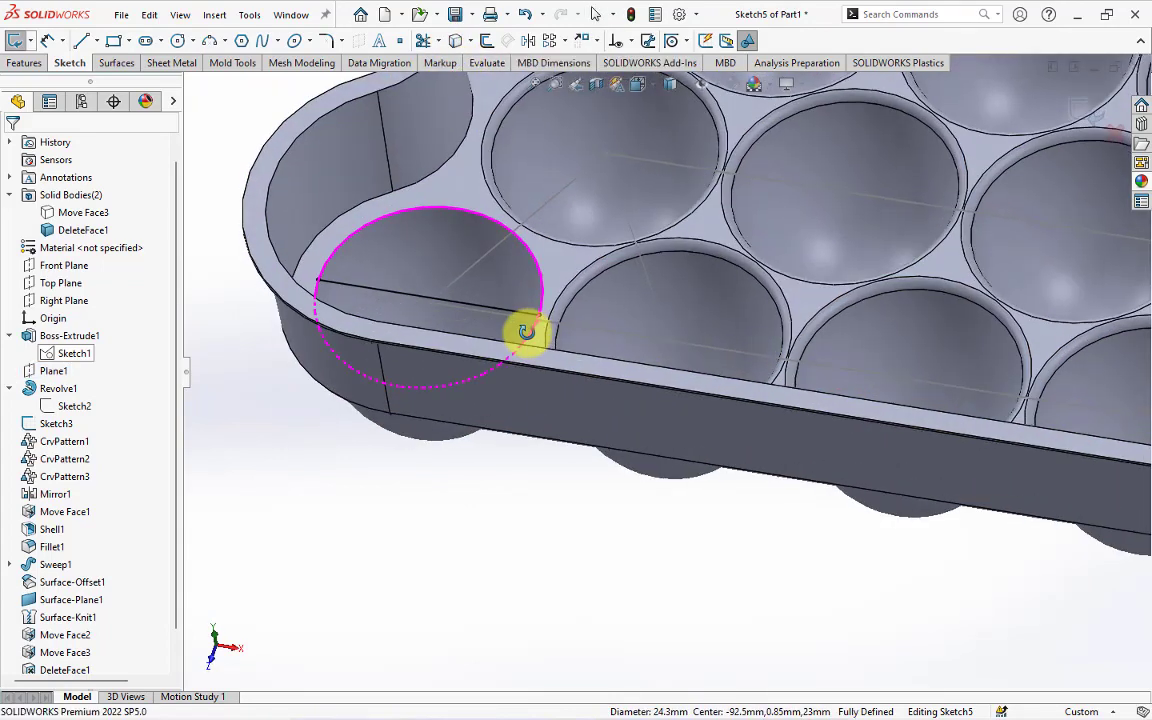
click(81, 40)
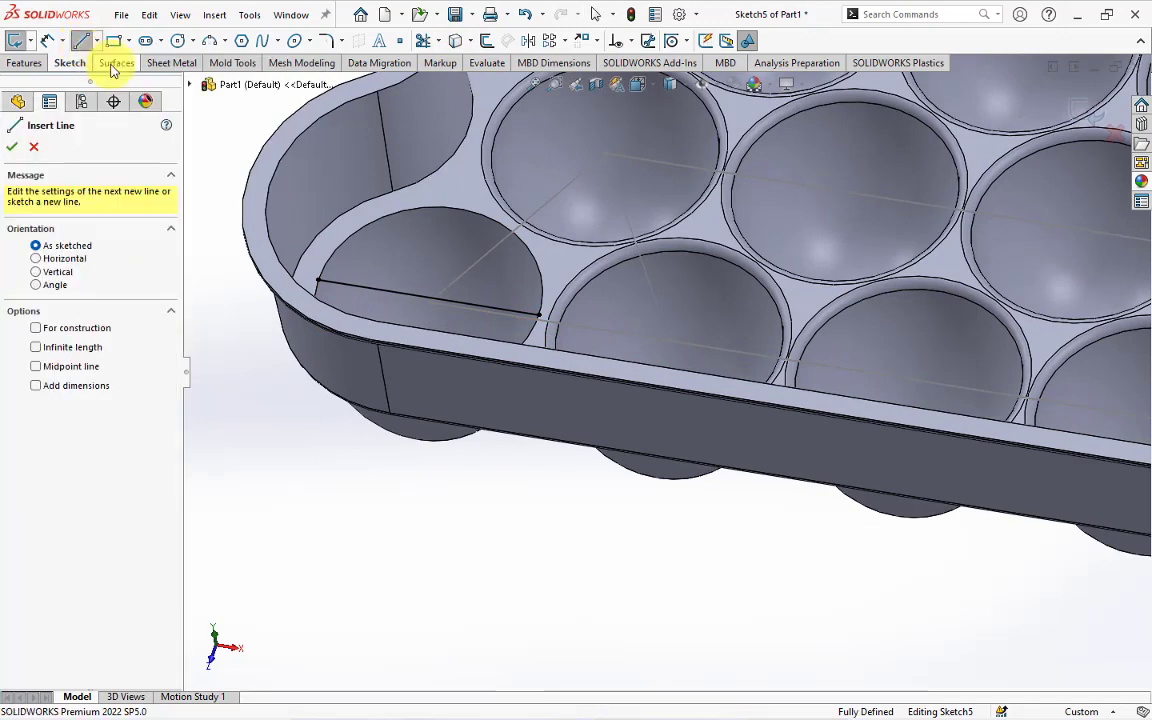
click(429, 297)
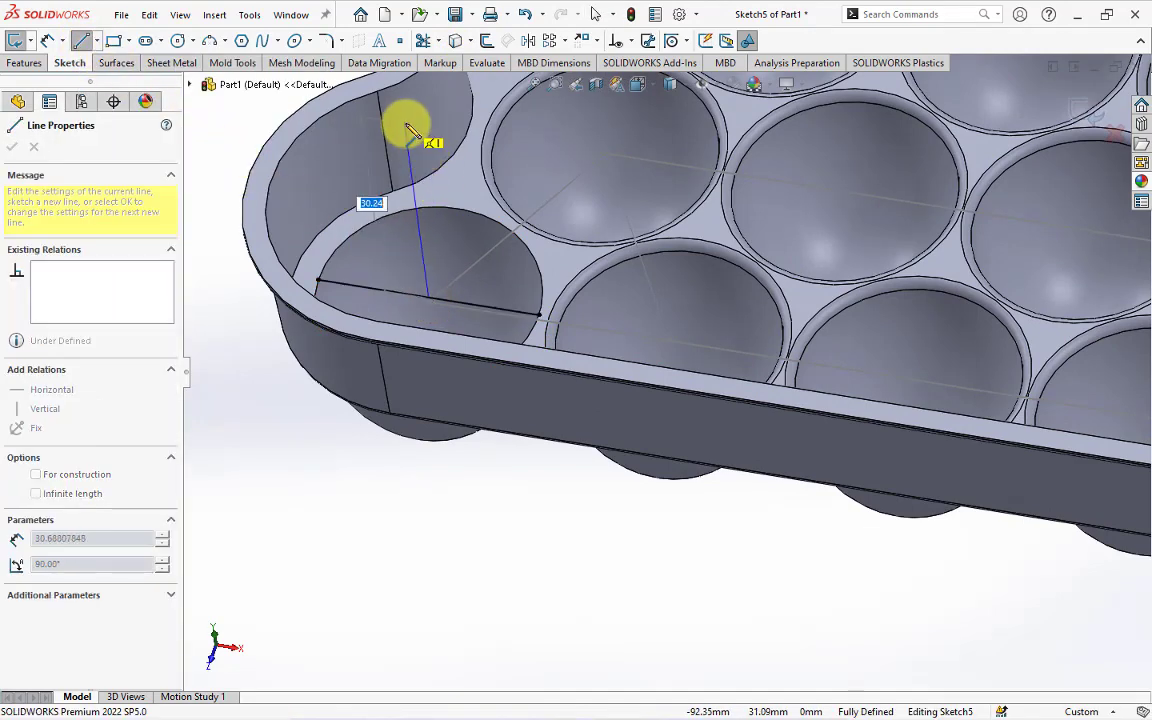
mouse_move(404, 118)
middle_down()
mouse_move(410, 68)
mouse_move(489, 193)
mouse_move(504, 141)
mouse_move(535, 175)
middle_up()
click(533, 179)
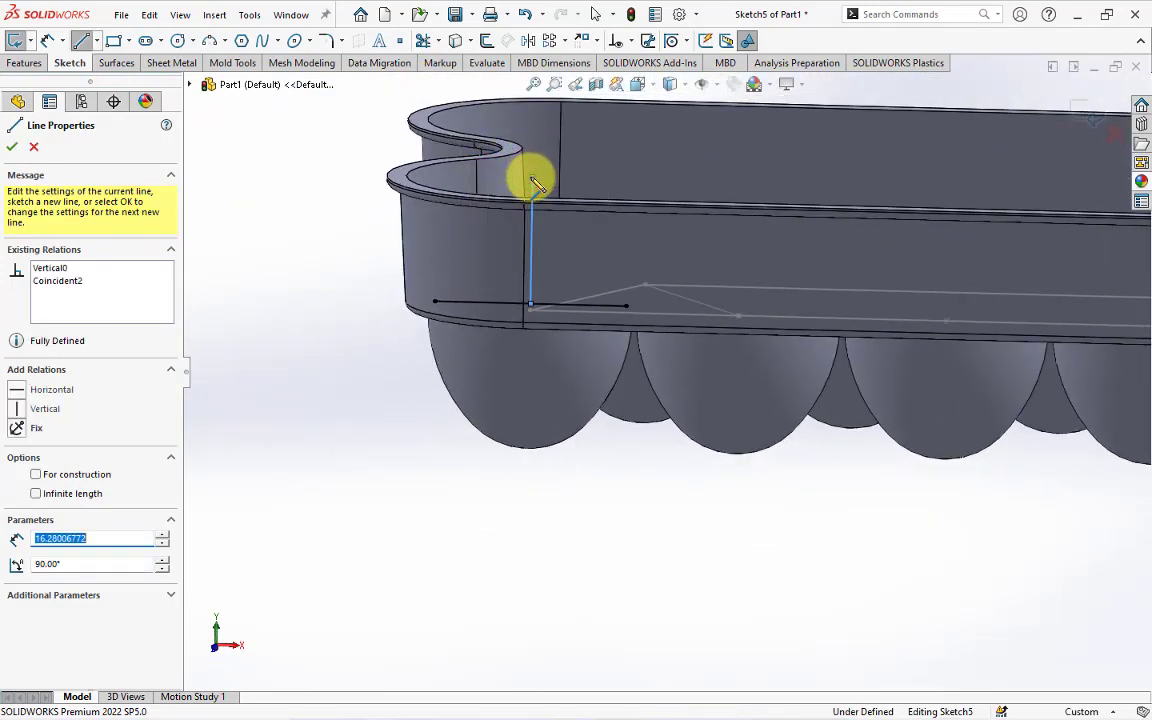
right_click(533, 179)
click(550, 187)
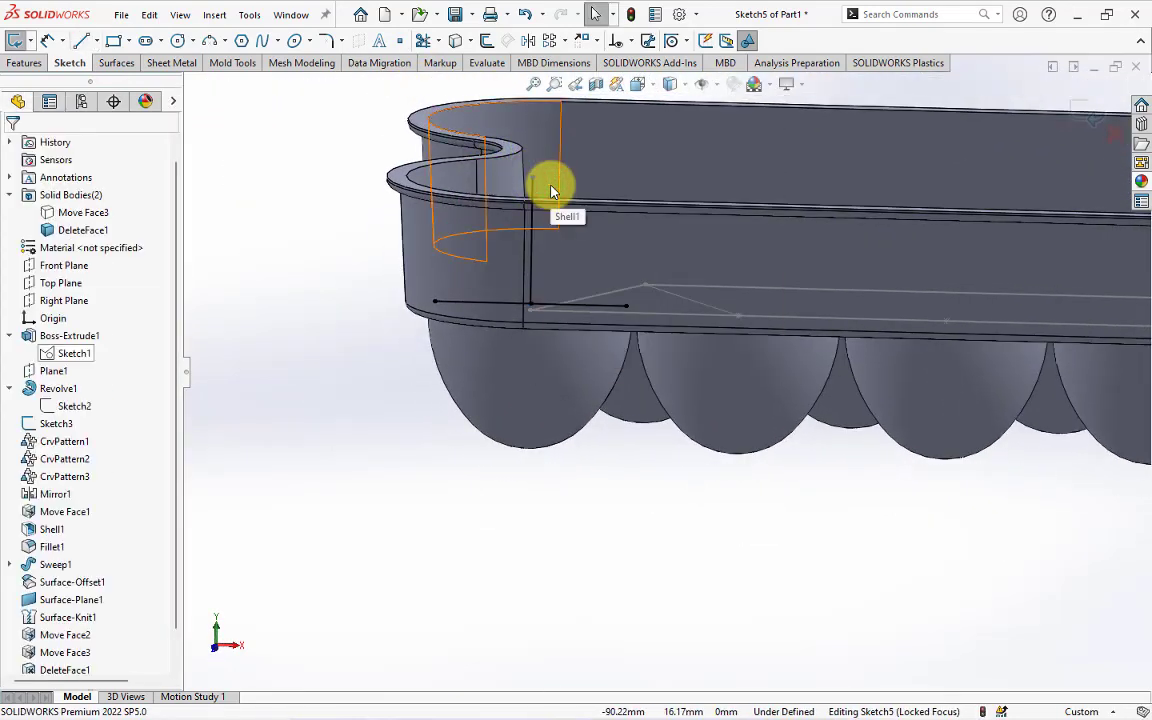
Step: Draw a 3-point arc between the line's bottom end and the rim
click(210, 44)
drag(432, 304, 531, 304)
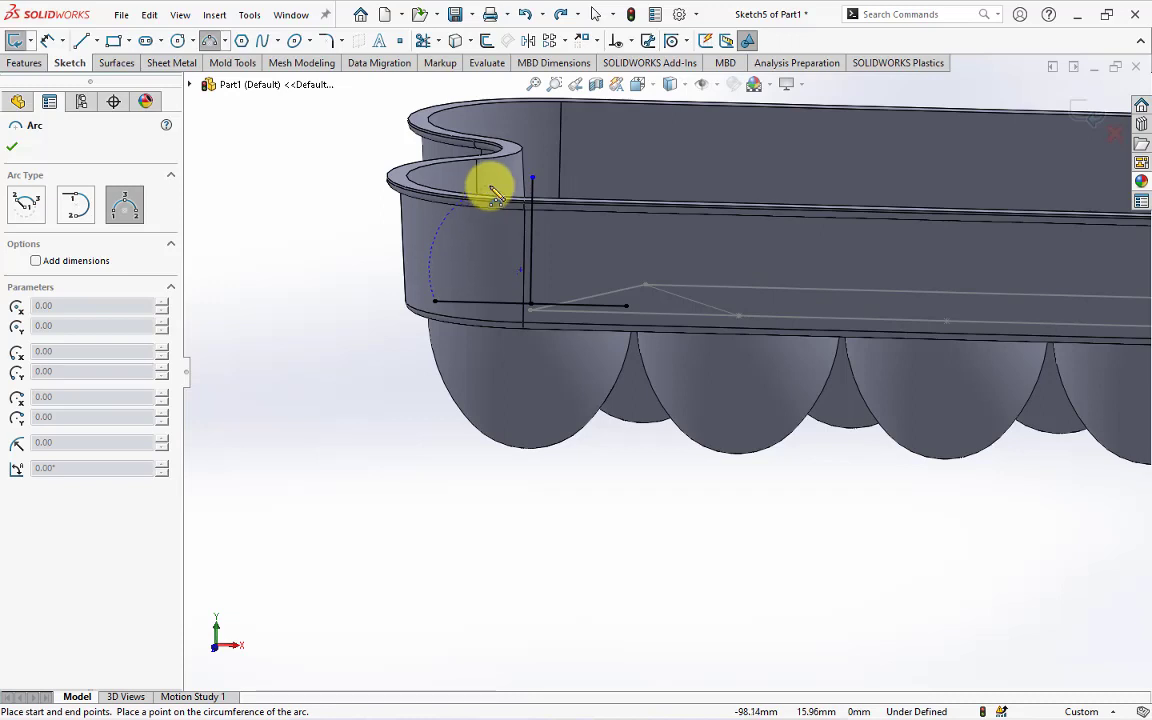
click(490, 189)
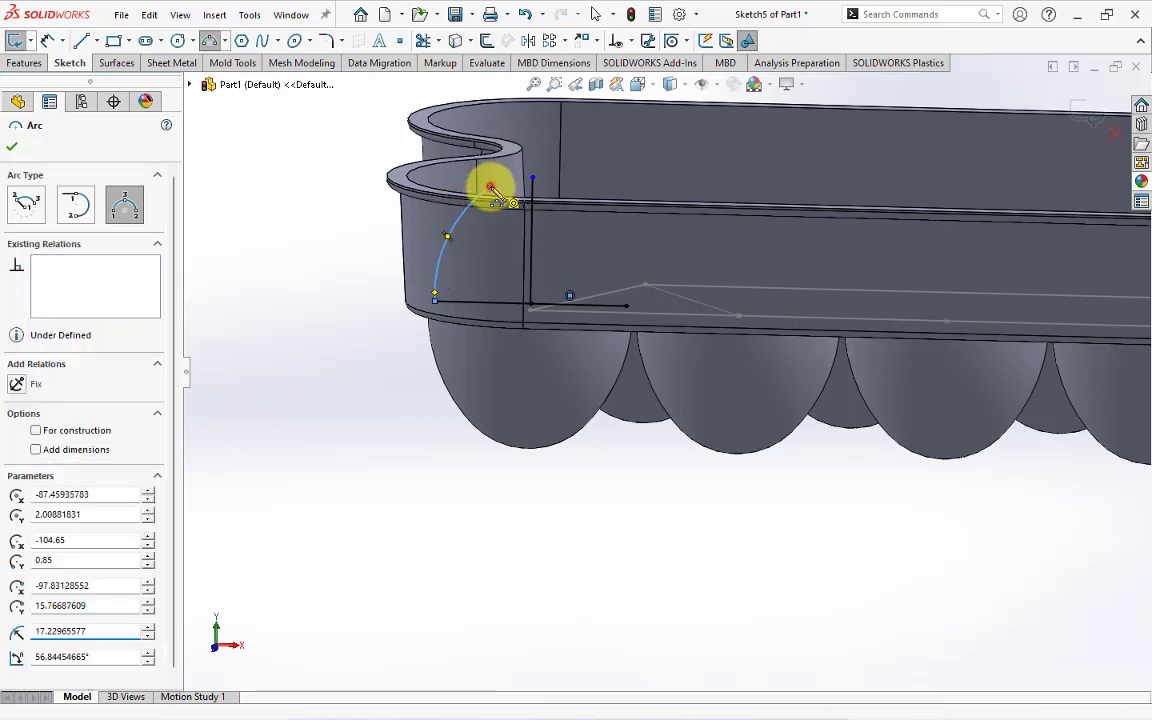
right_click(529, 190)
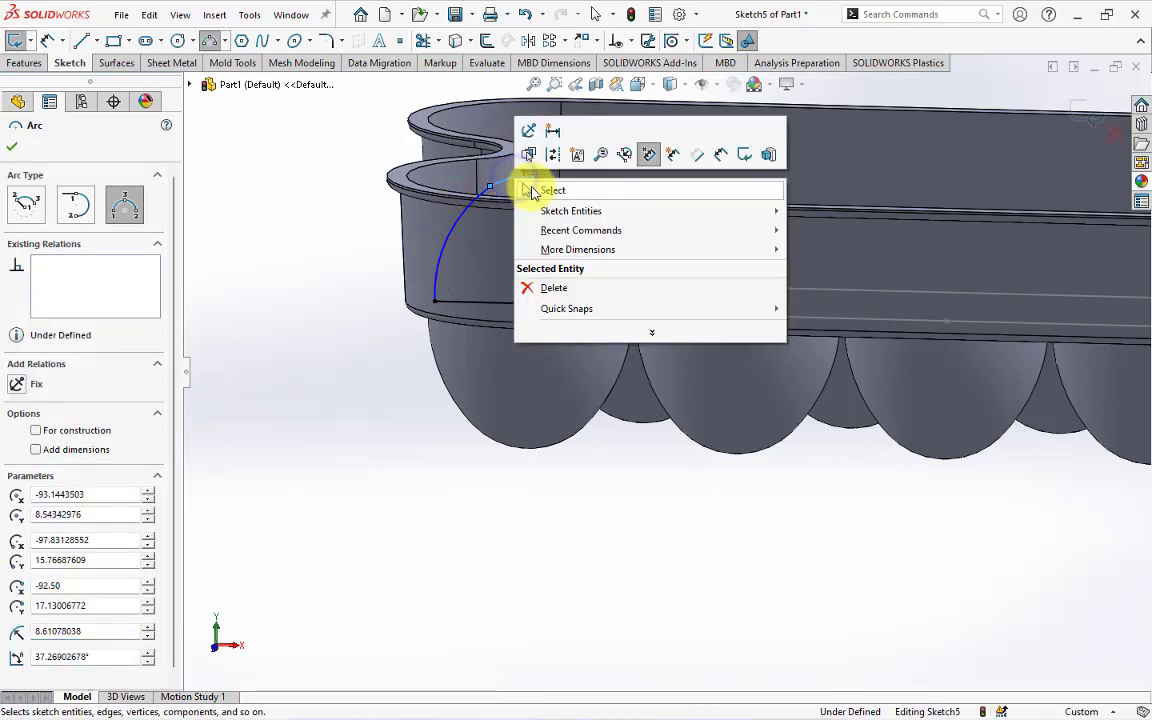
click(531, 192)
Step: Add a 5 mm horizontal centerline at the arc's top and a vertical centerline below
click(97, 42)
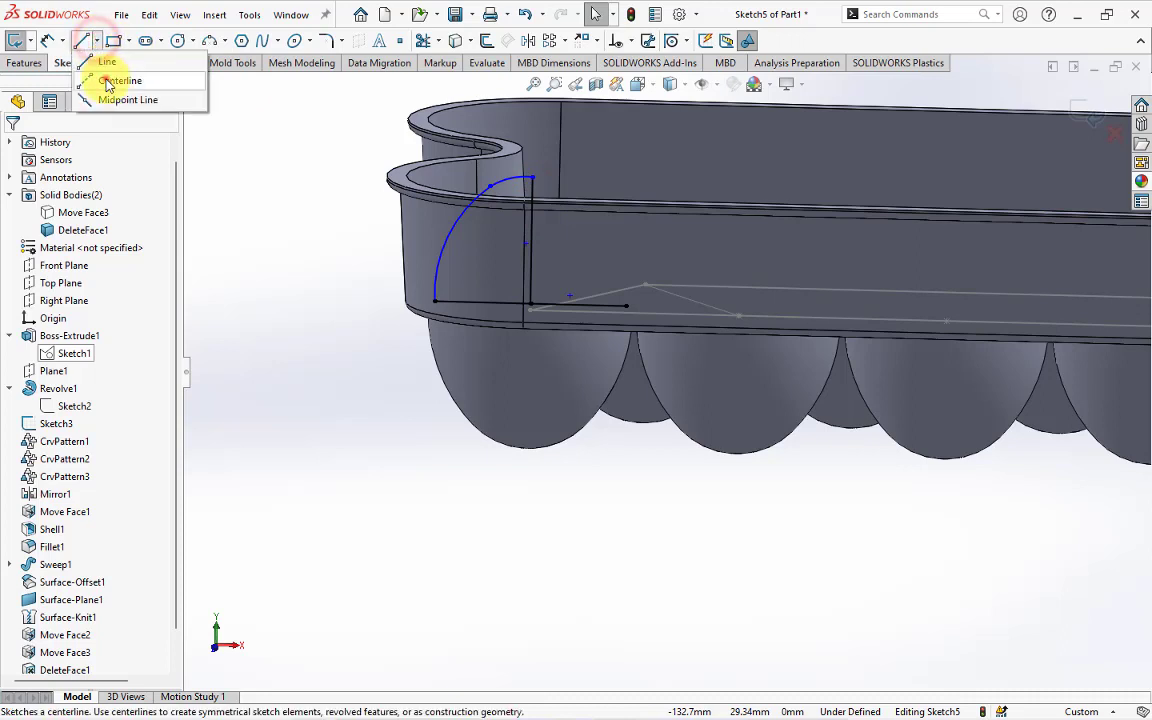
click(108, 80)
click(531, 178)
text(5)
key(Return)
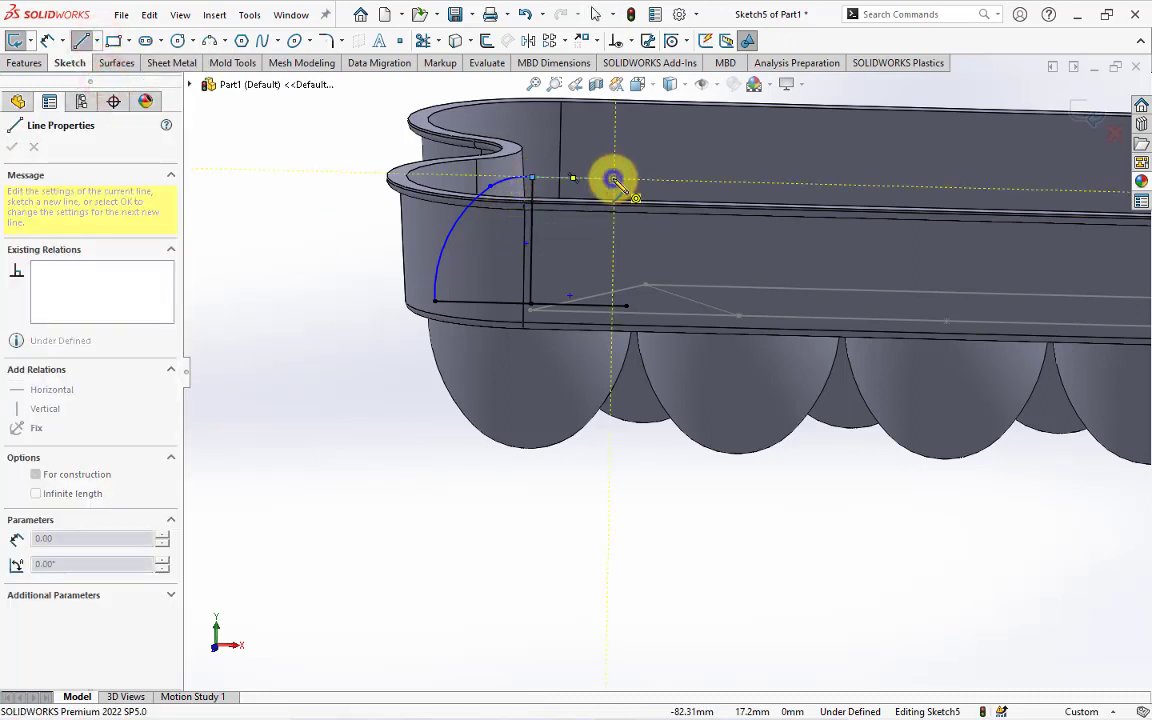
right_click(614, 180)
click(640, 189)
click(95, 41)
click(100, 80)
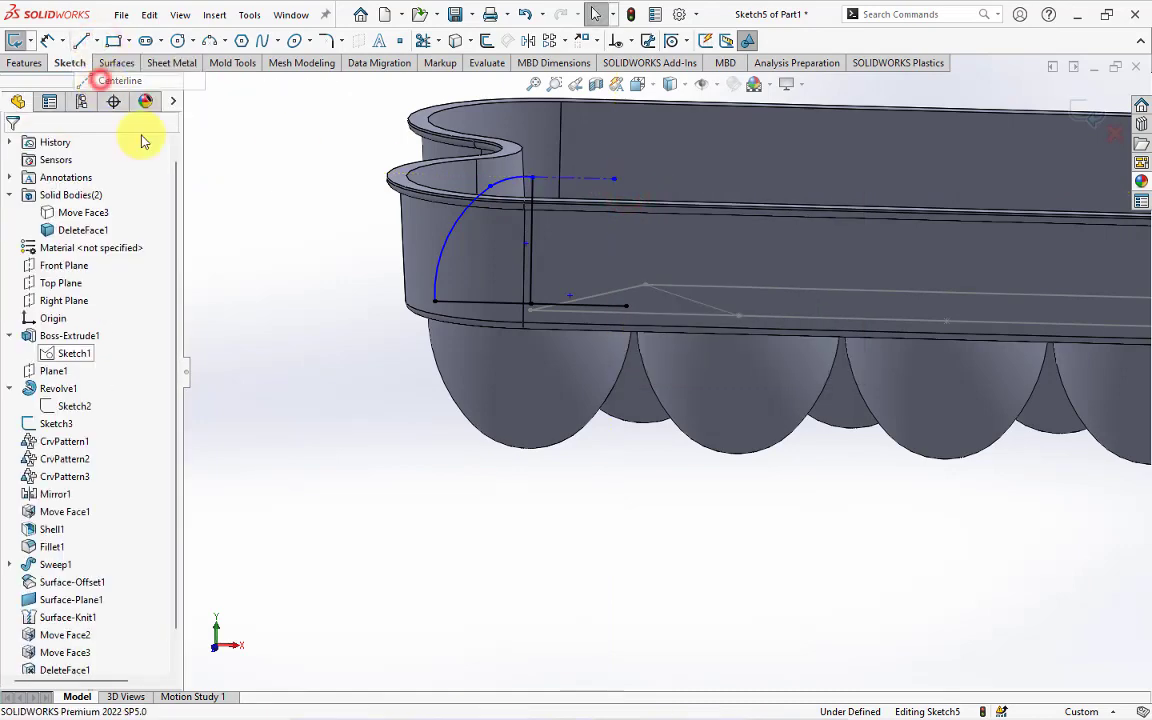
click(432, 398)
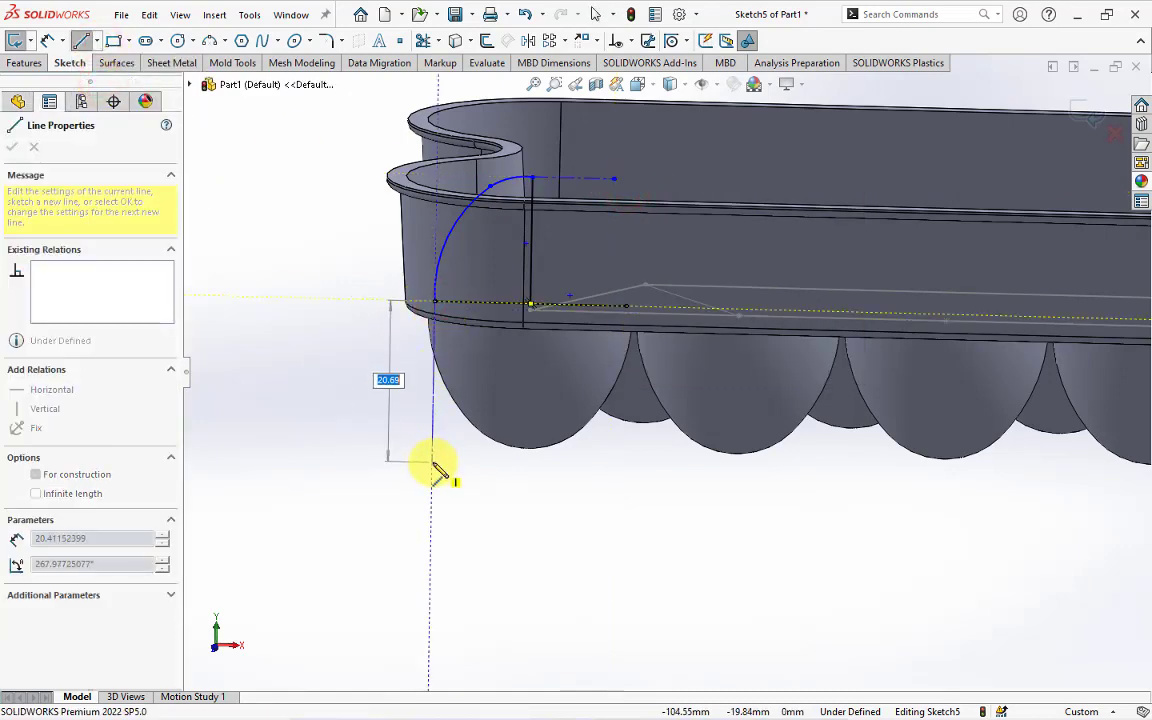
click(432, 463)
right_click(432, 463)
click(470, 476)
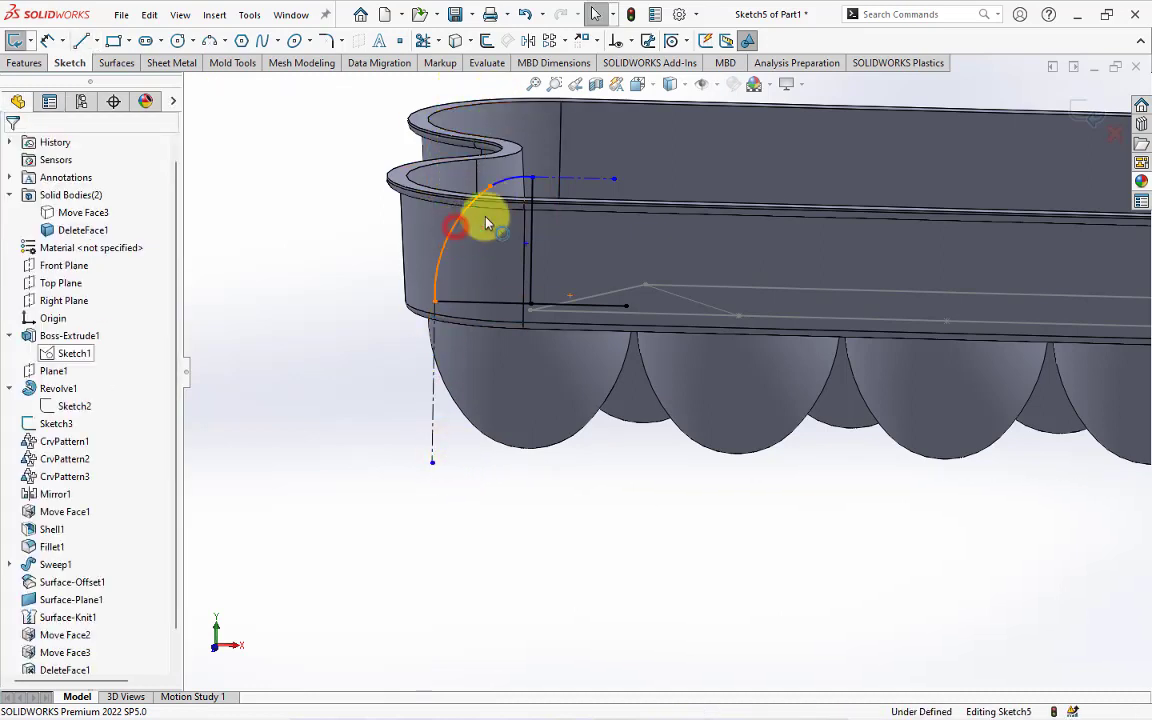
Step: Make the two arcs tangent, and tangent to the vertical and top centerlines
click(455, 228)
ctrl+click(505, 181)
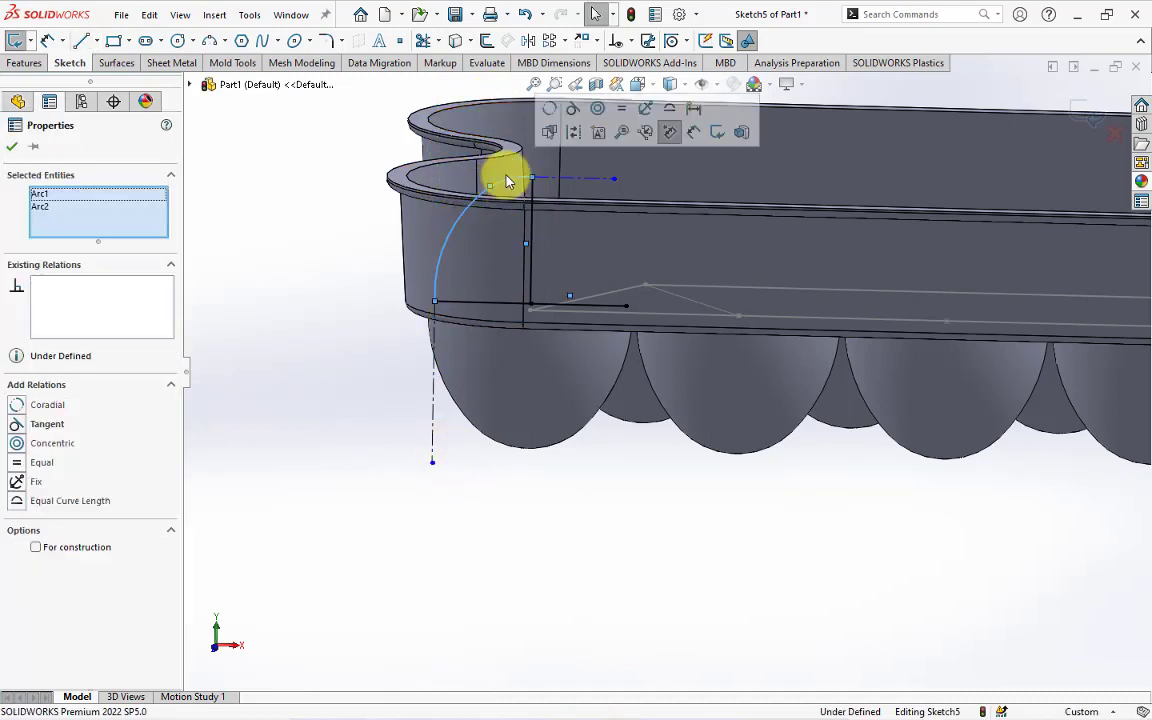
click(573, 108)
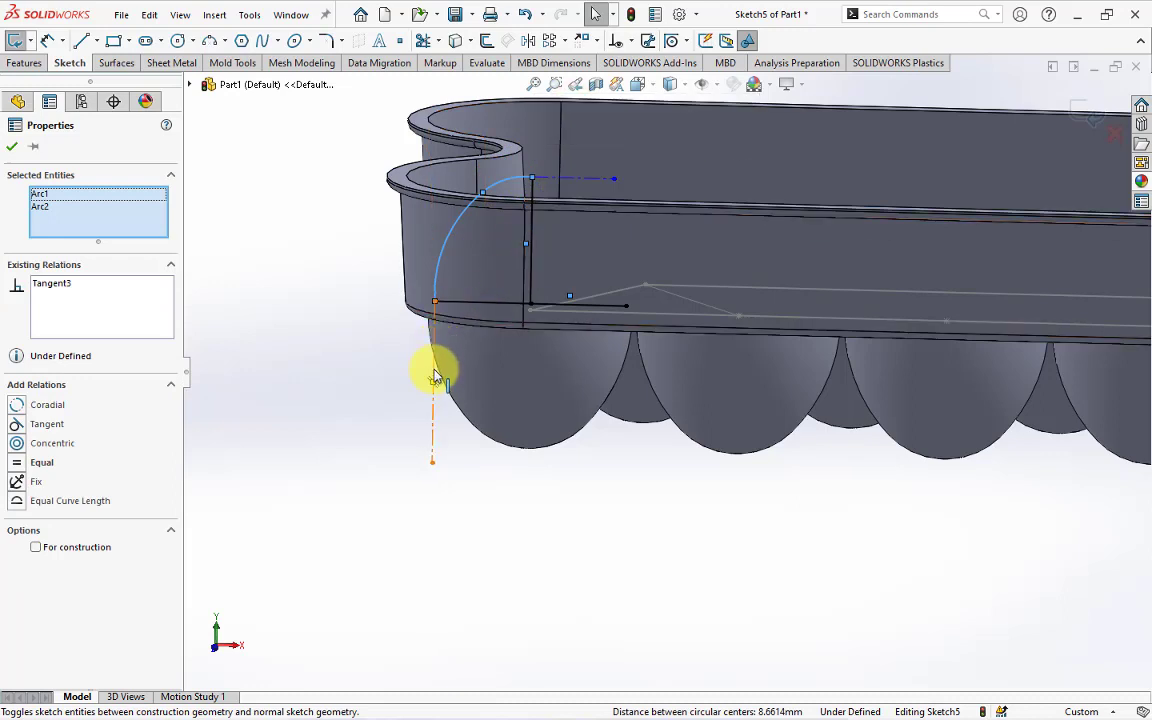
click(437, 273)
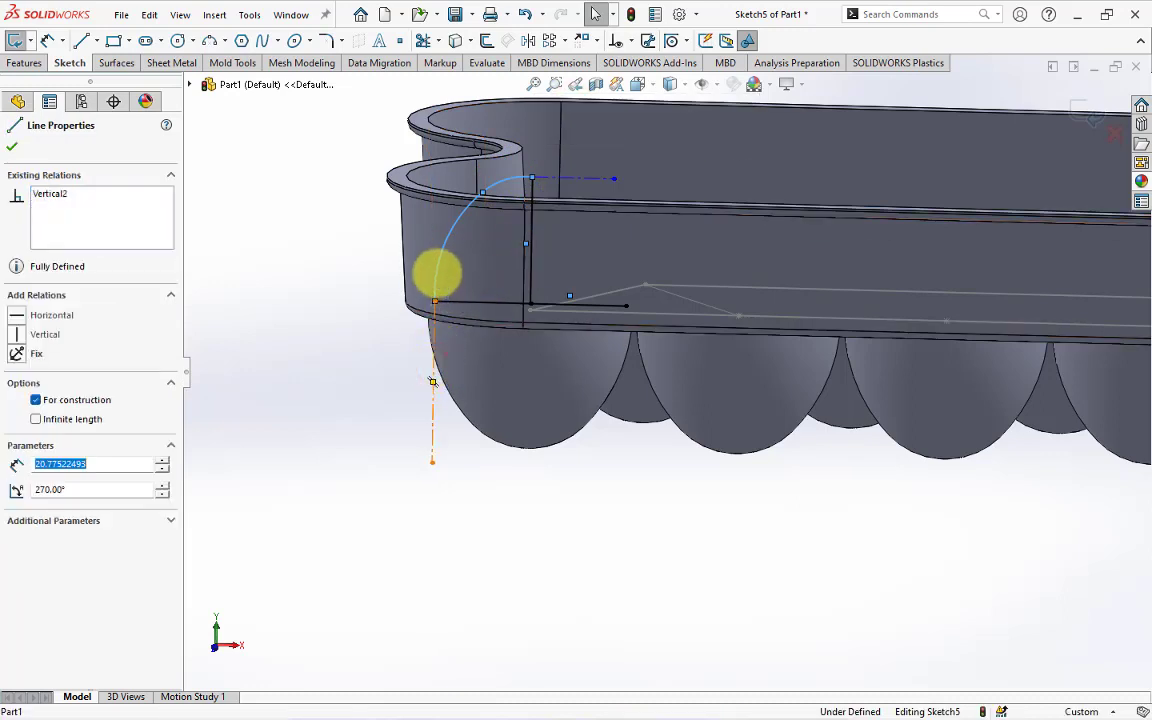
ctrl+click(438, 270)
click(484, 199)
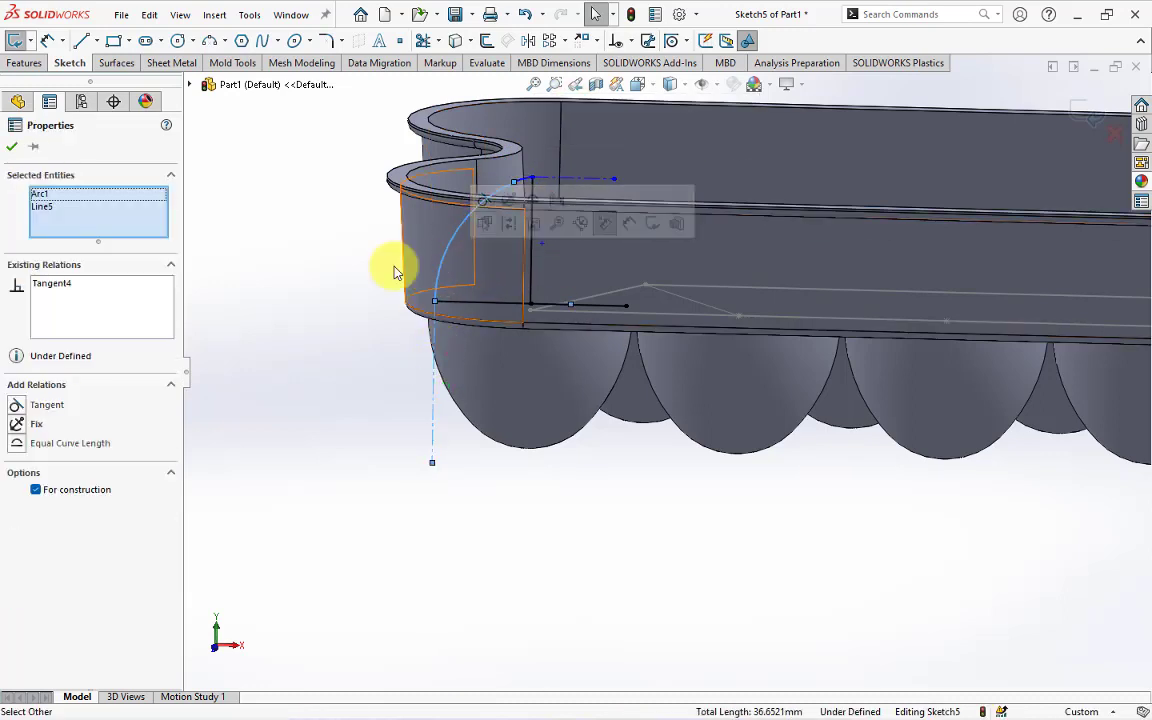
click(298, 238)
click(518, 183)
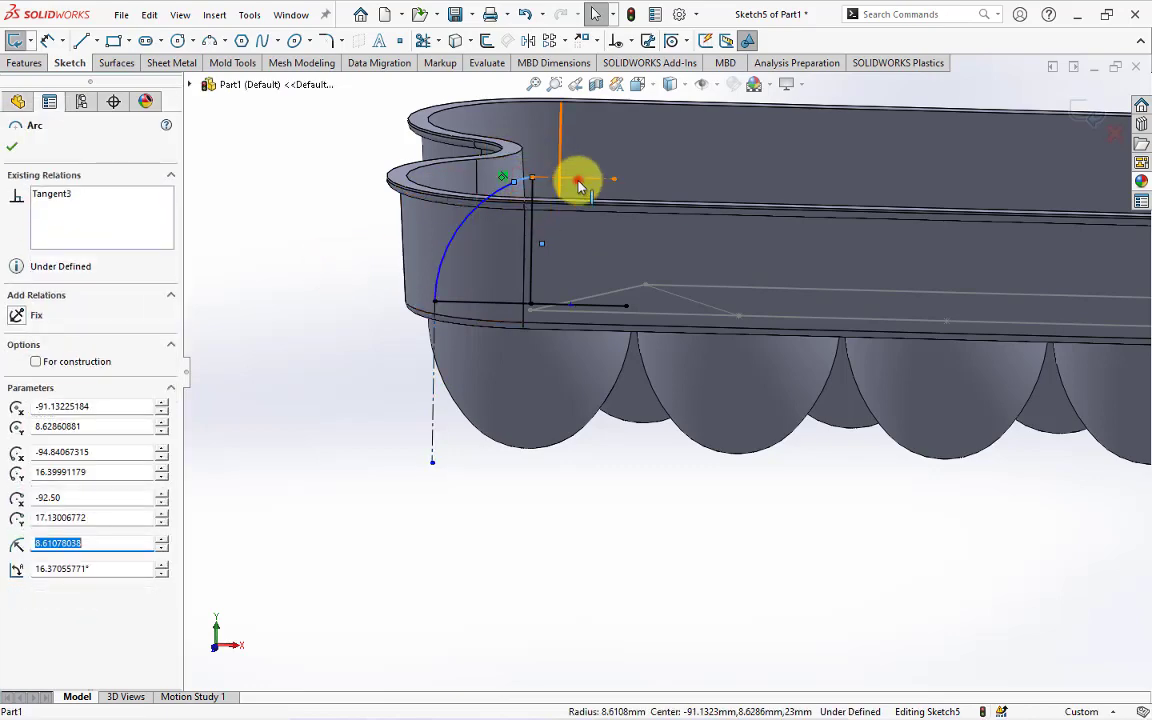
ctrl+click(580, 183)
click(625, 112)
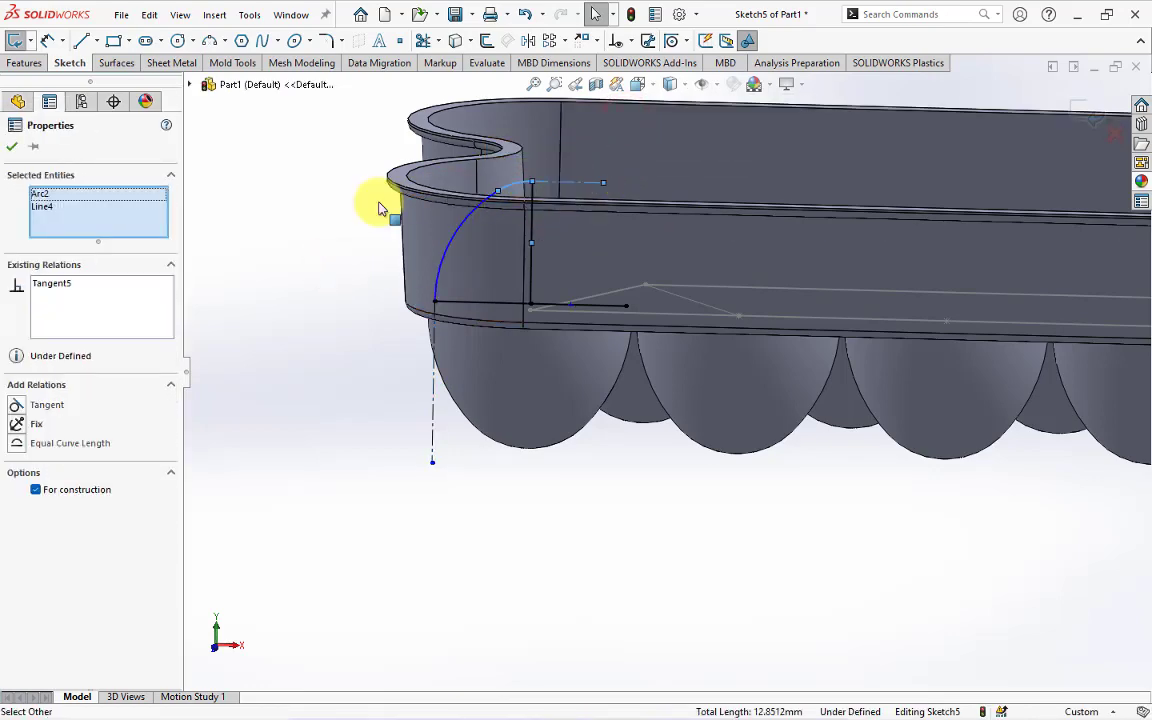
click(303, 226)
Step: Trim away the extra bottom line segment and turn the view to the front
click(423, 40)
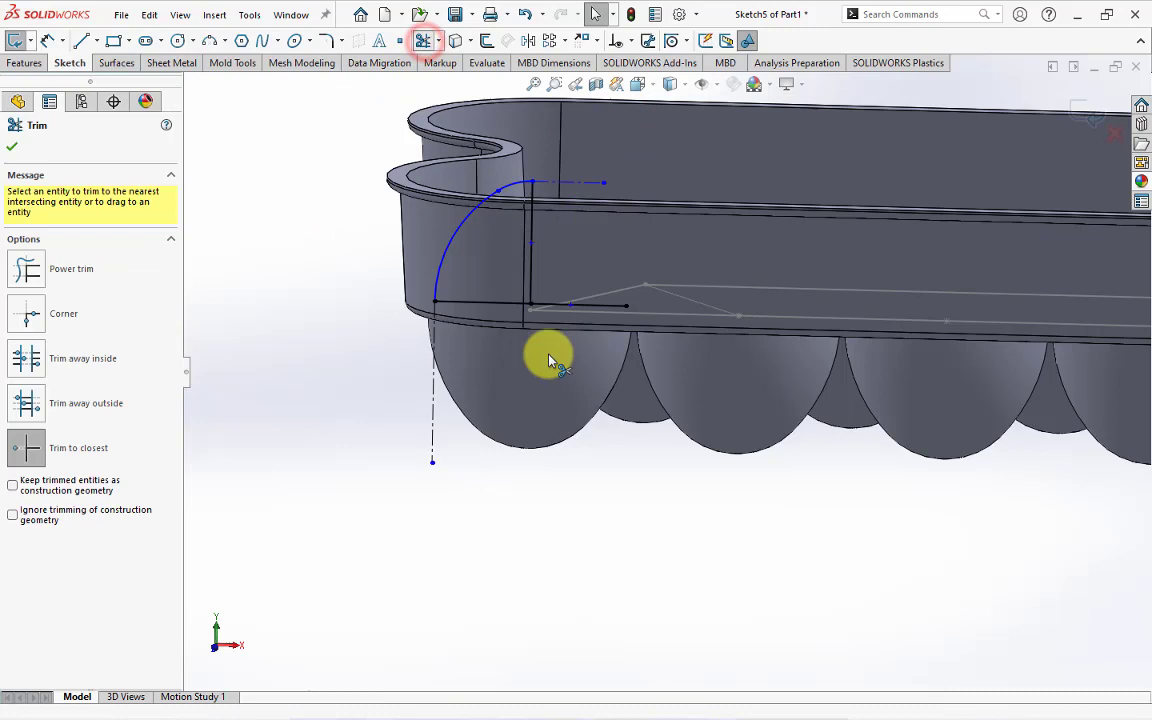
click(587, 304)
click(615, 381)
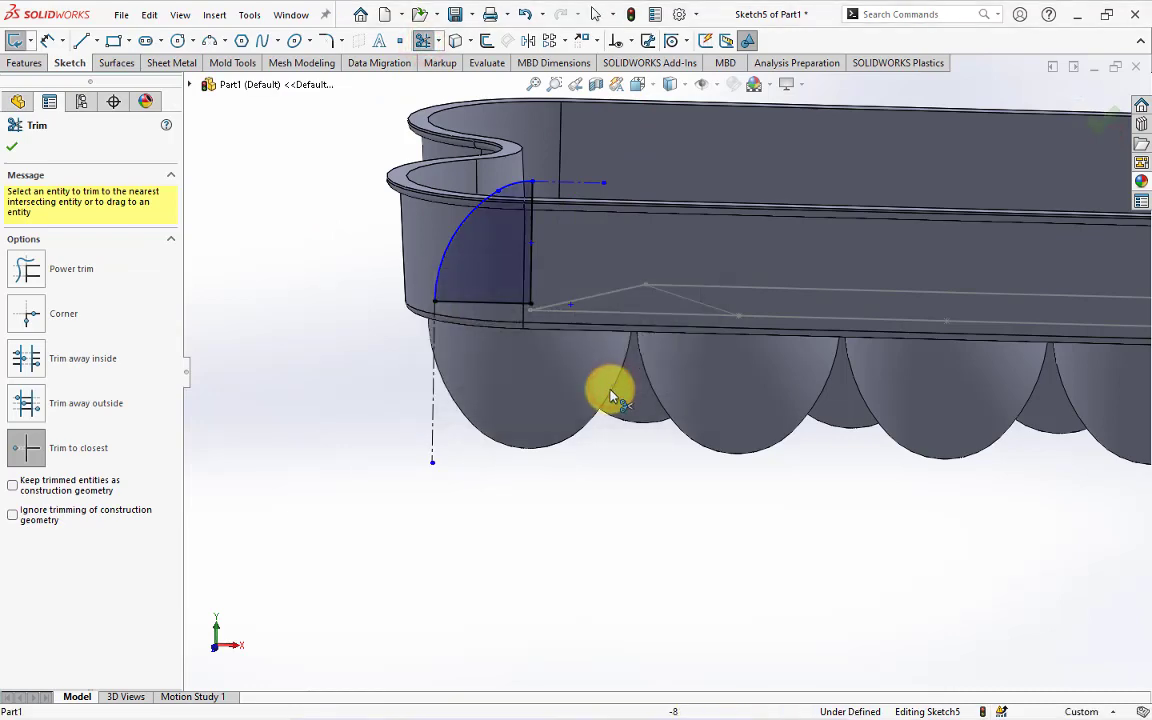
click(12, 146)
right_click(54, 214)
click(60, 212)
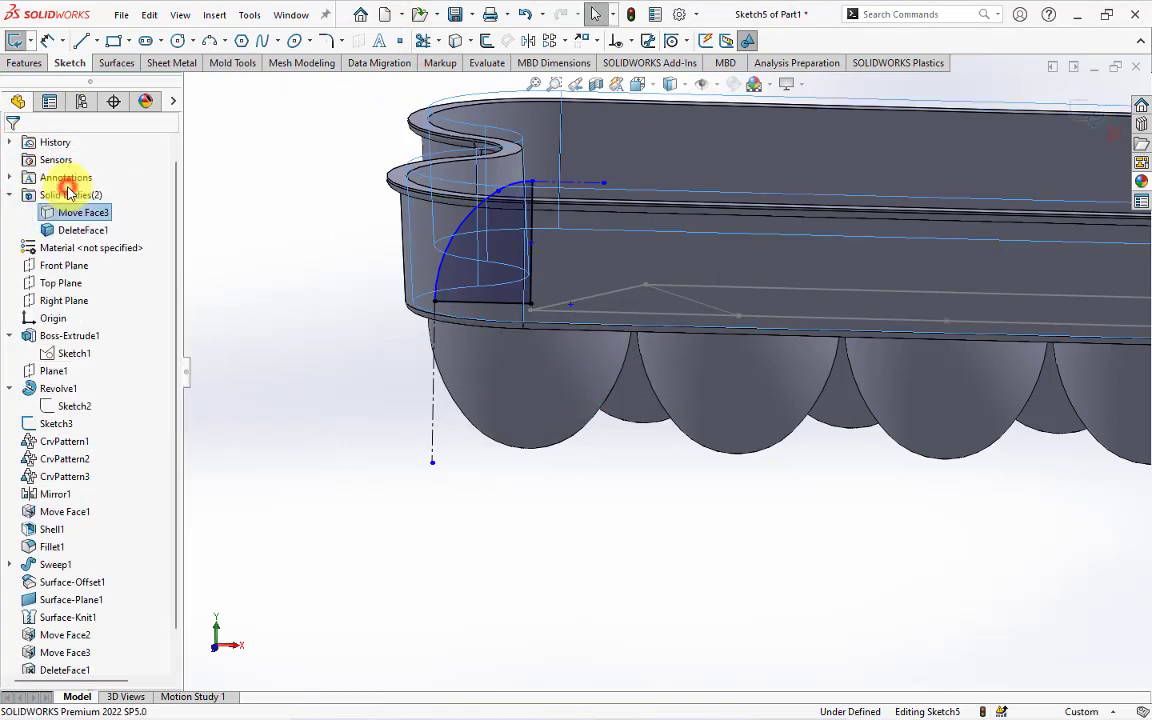
click(290, 330)
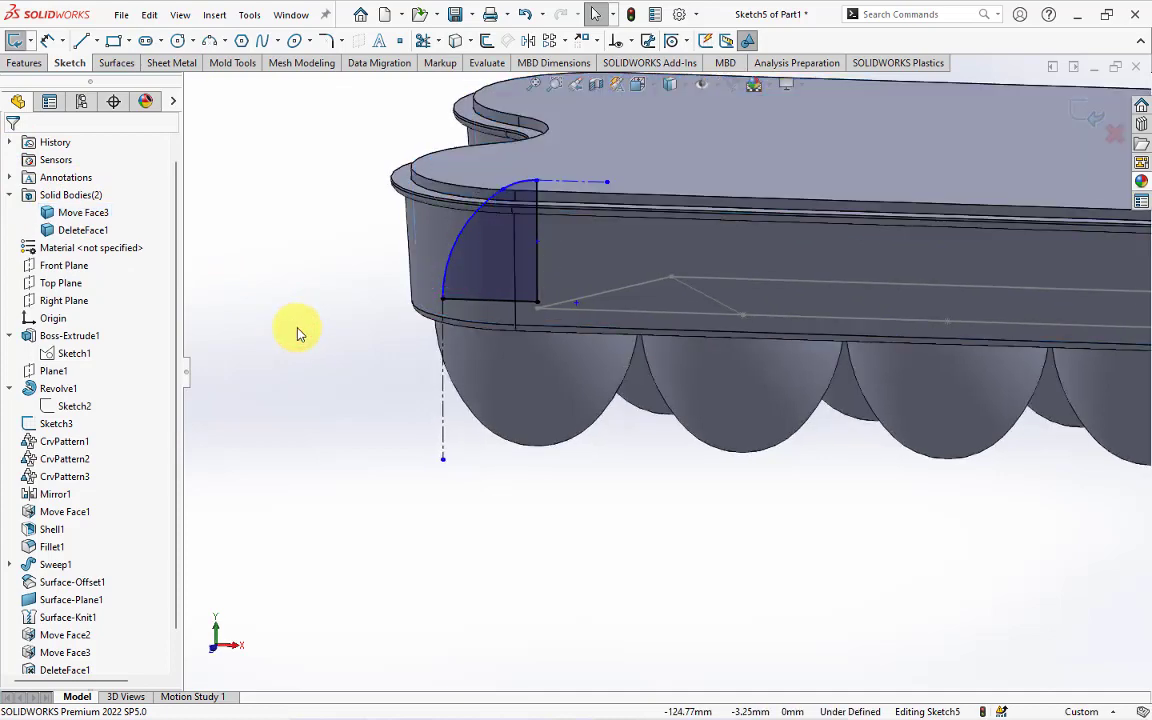
click(637, 84)
click(425, 390)
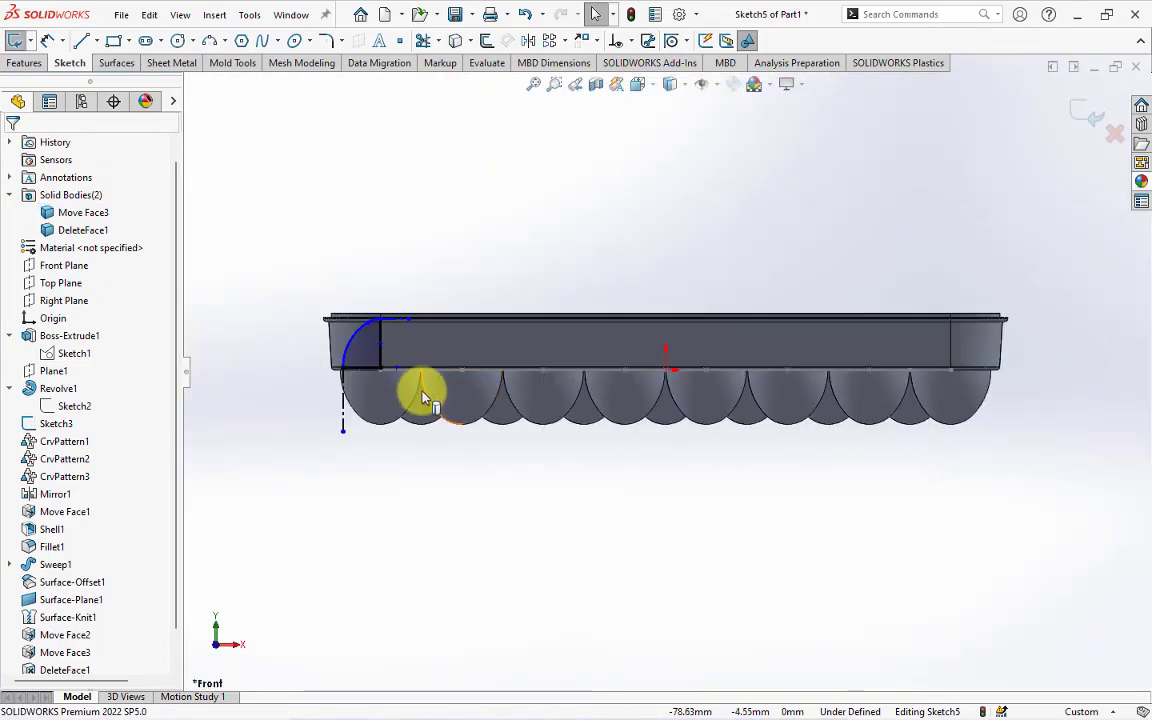
Step: Dimension the construction line 3.3 from the top edge and the small arc R10
scroll(420, 330, down, 3)
scroll(420, 328, down, 2)
scroll(423, 332, down, 2)
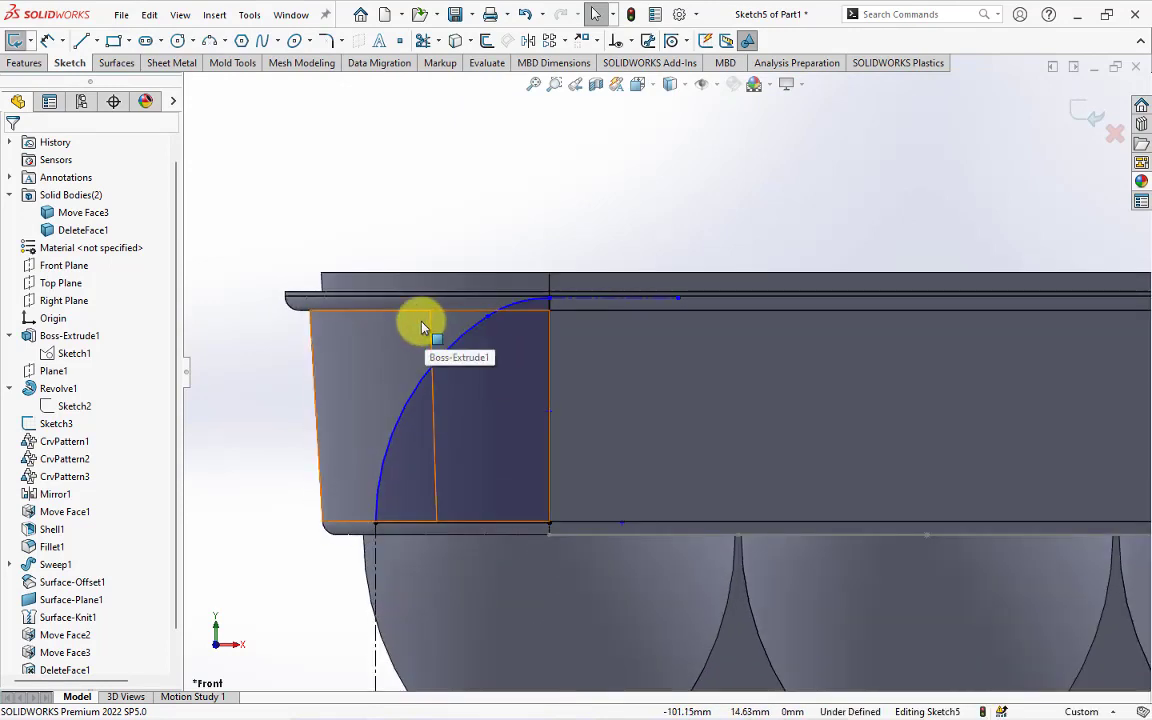
click(635, 298)
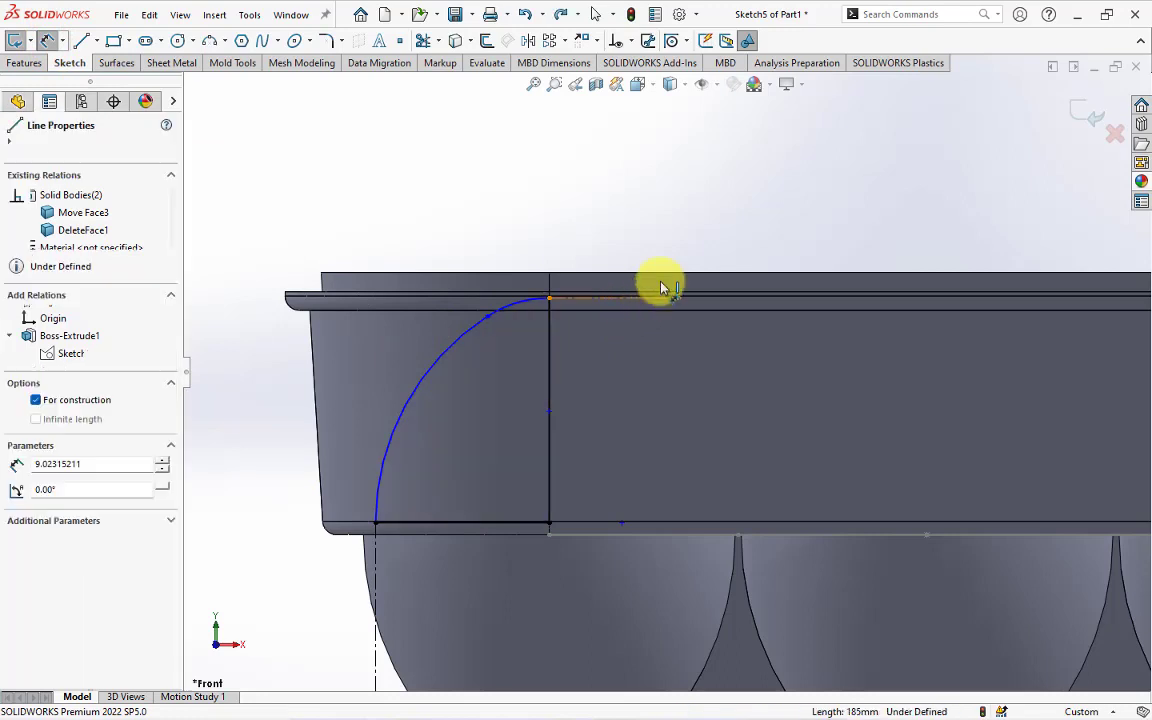
click(645, 274)
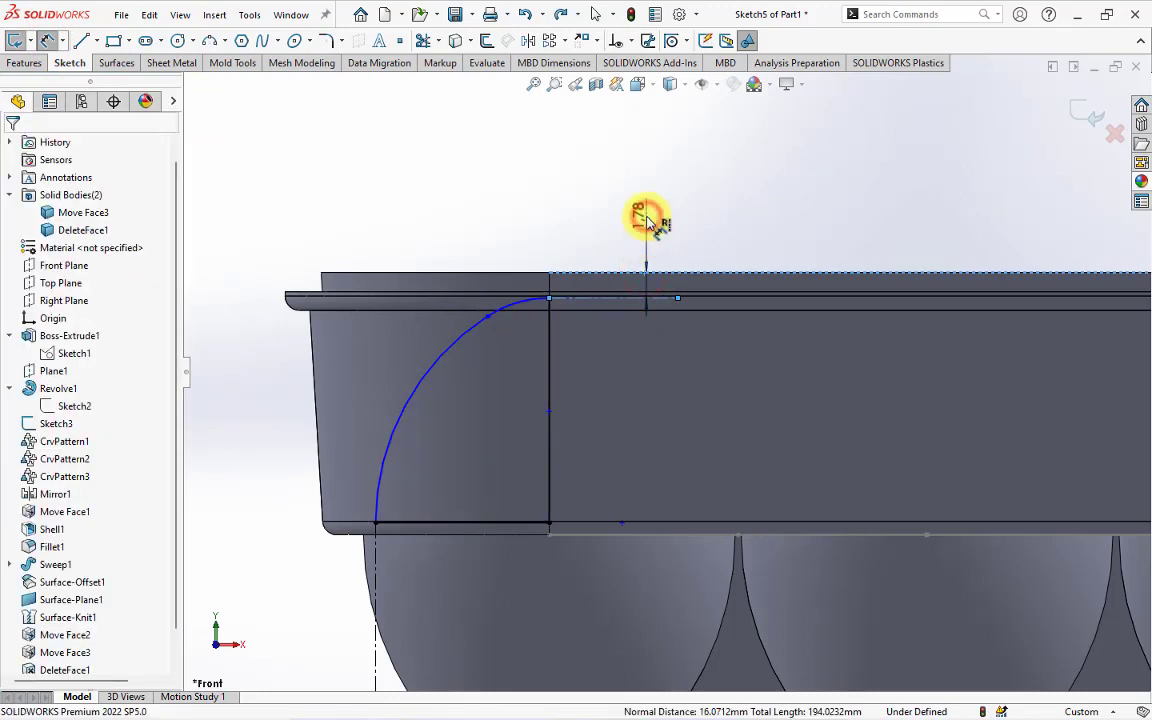
click(648, 222)
text(3.3)
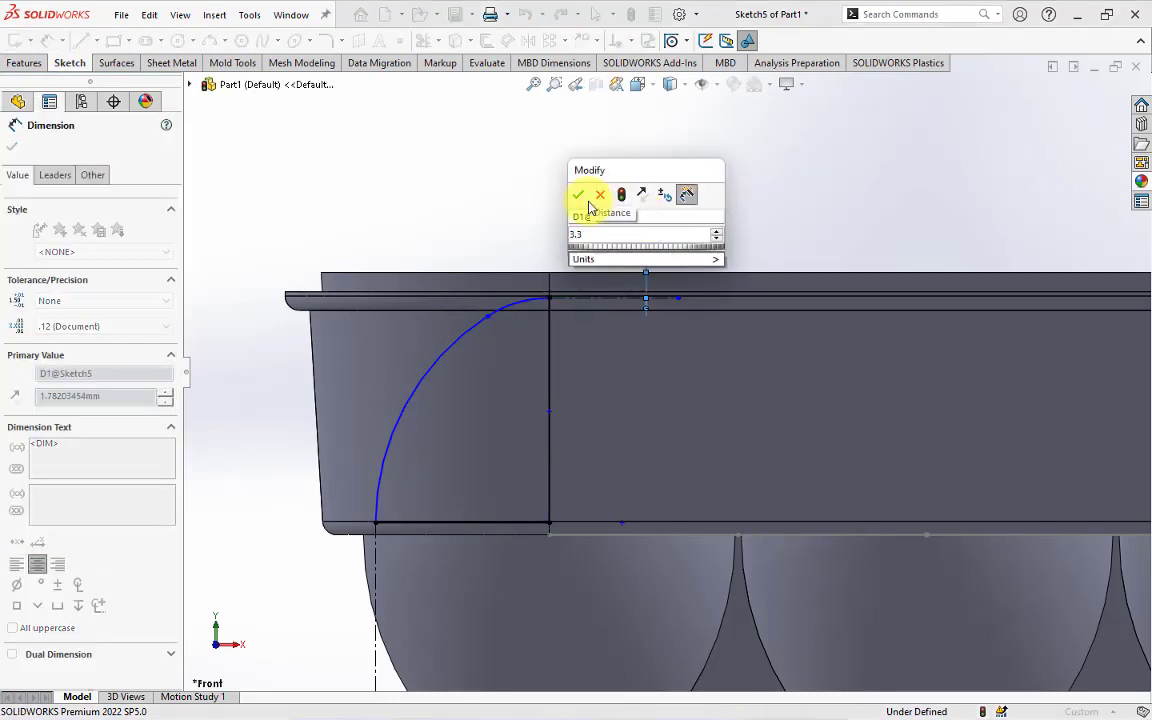
click(577, 194)
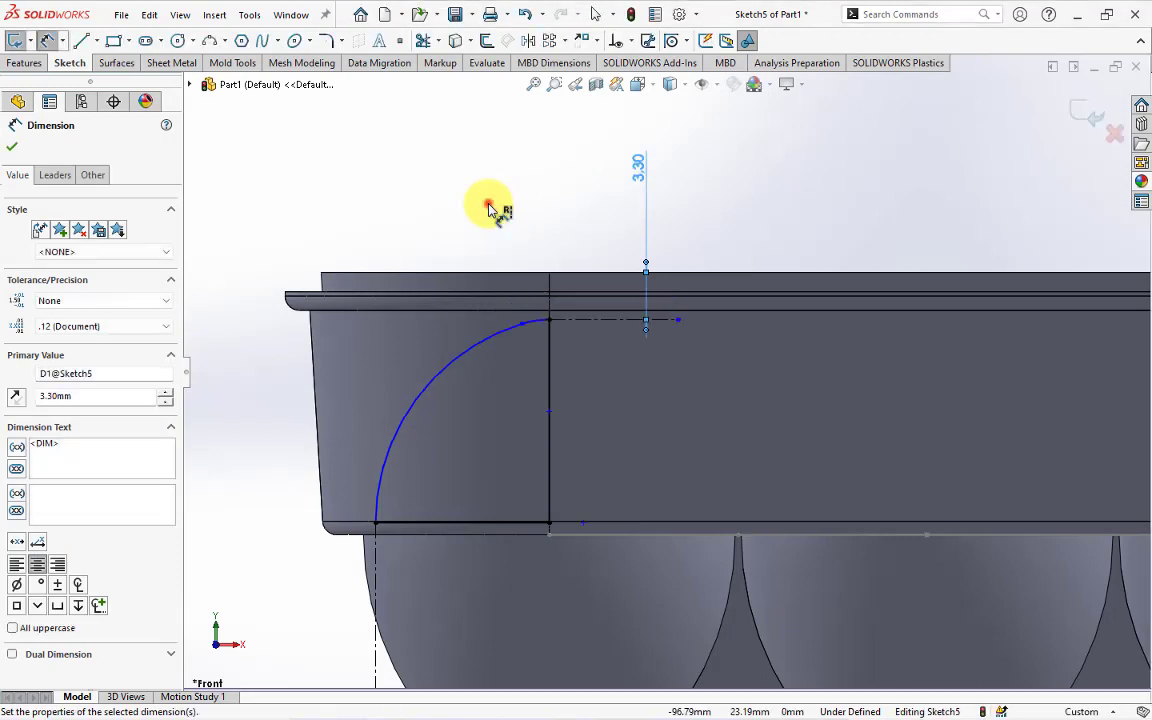
drag(530, 323, 512, 222)
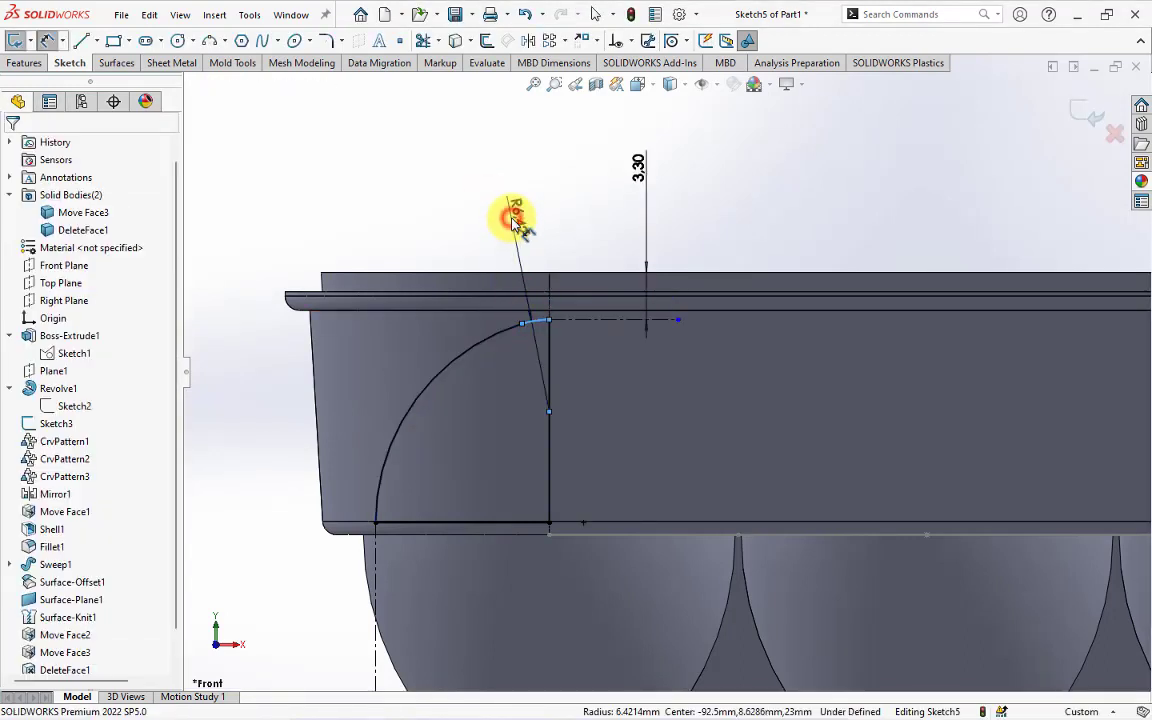
click(512, 222)
text(10)
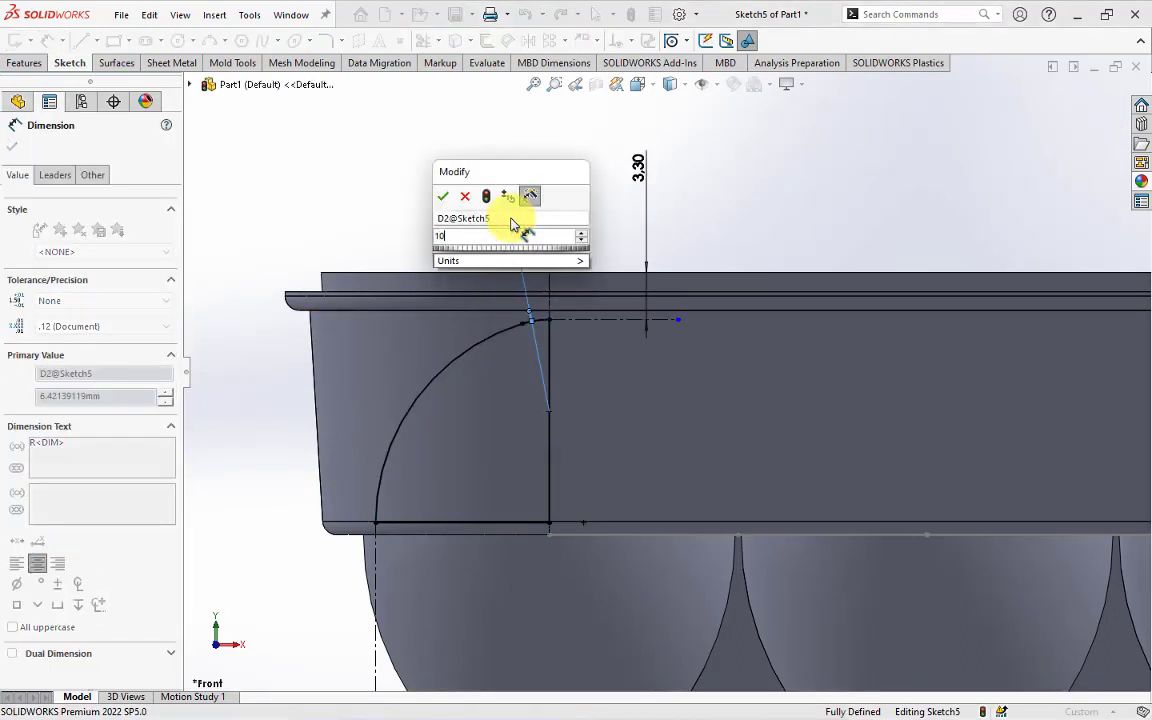
click(444, 198)
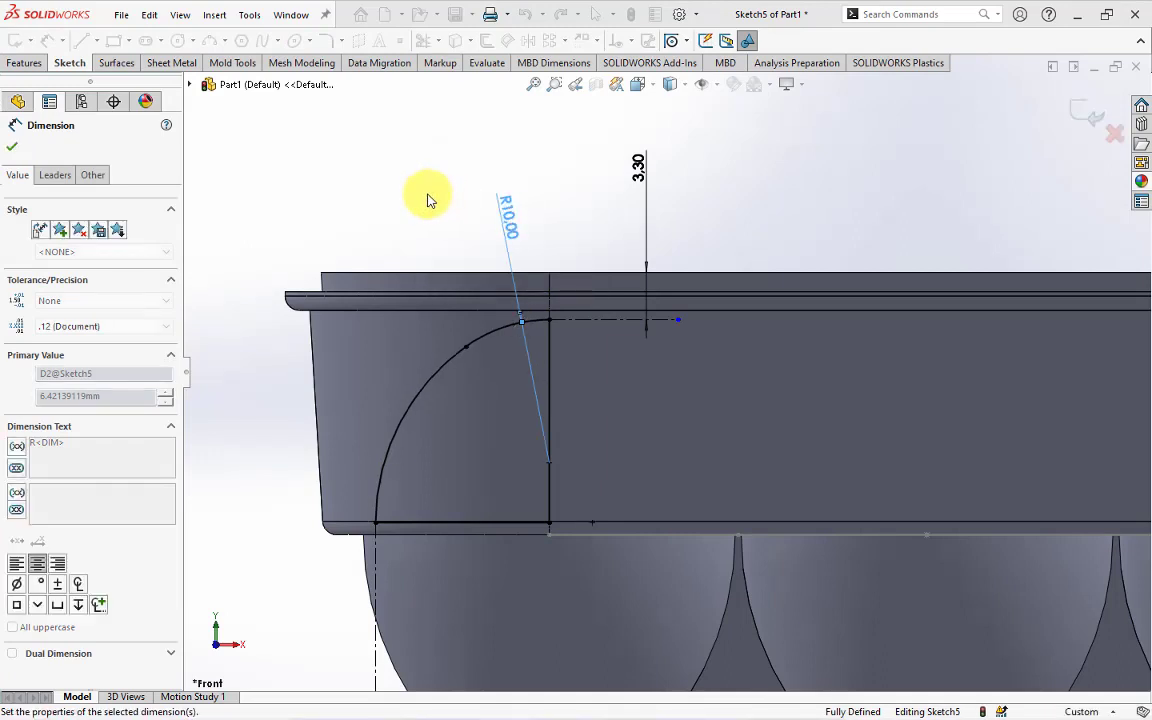
Step: Merge the small upper arc and large lower arc into one fitted spline
middle_drag(411, 206, 250, 36)
click(249, 14)
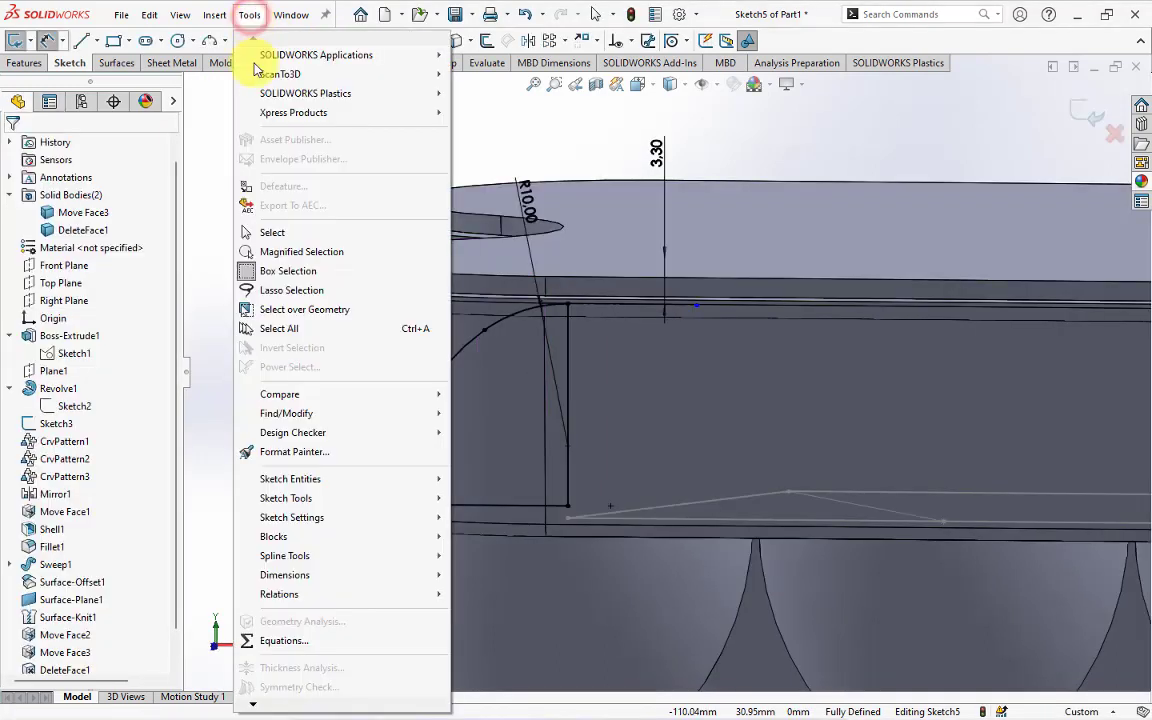
mouse_move(285, 556)
click(487, 423)
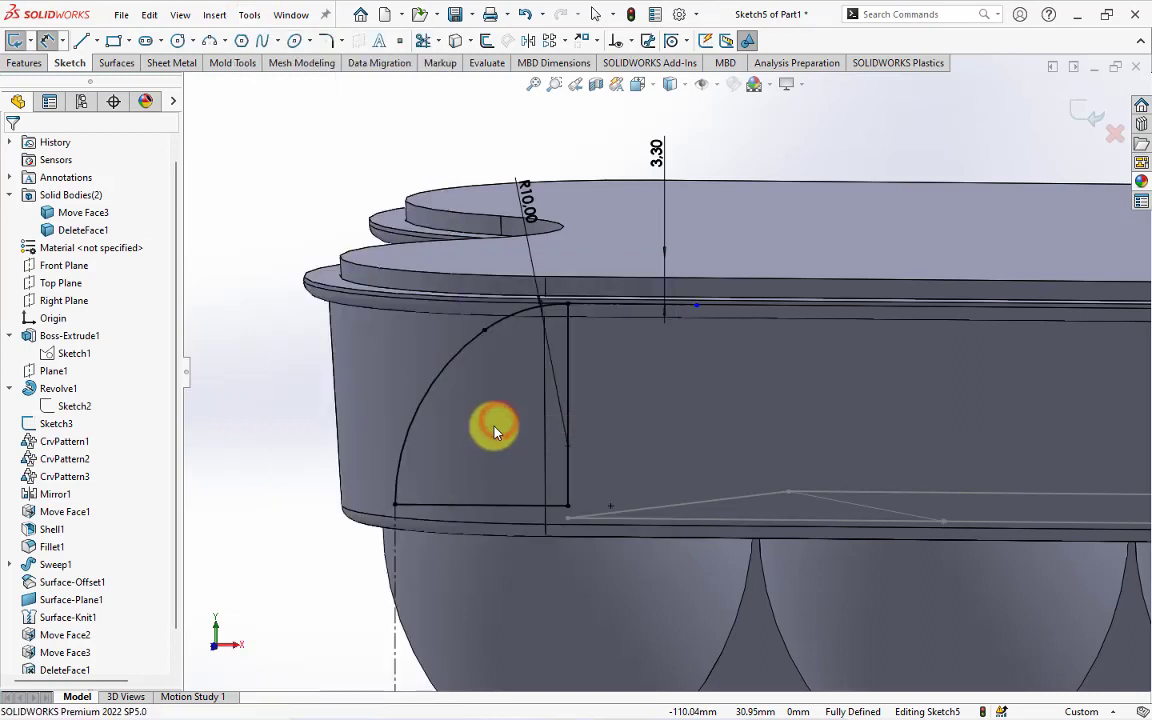
click(501, 318)
click(462, 355)
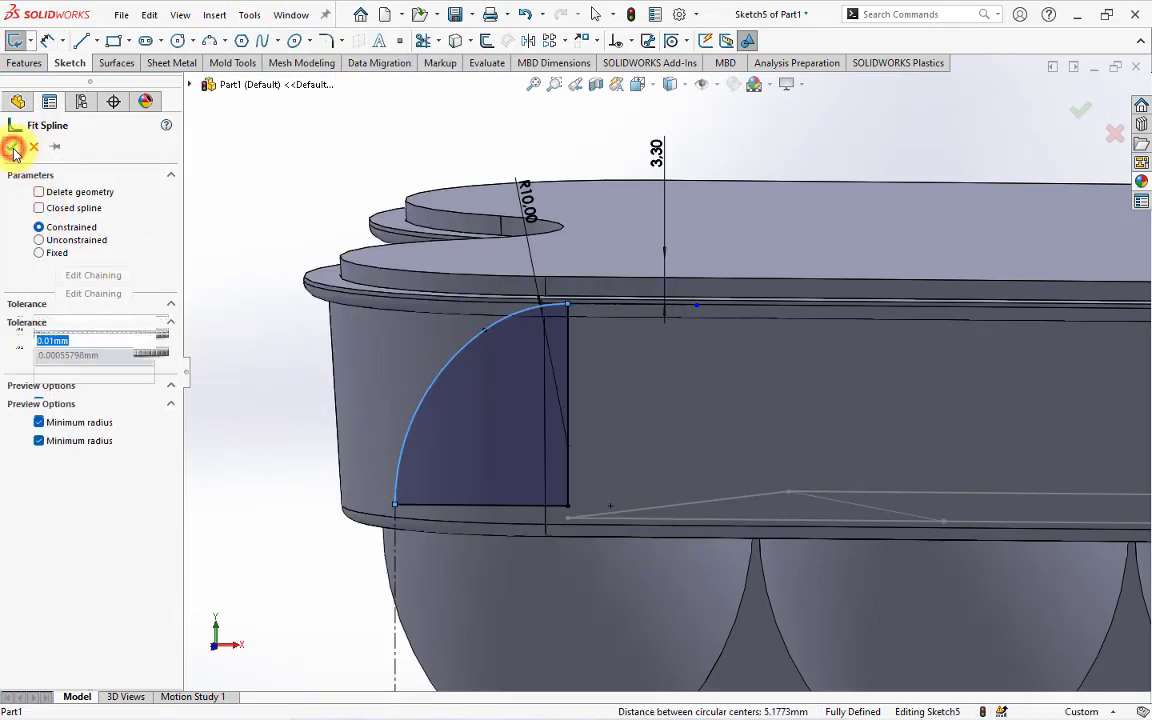
click(12, 146)
key(z)
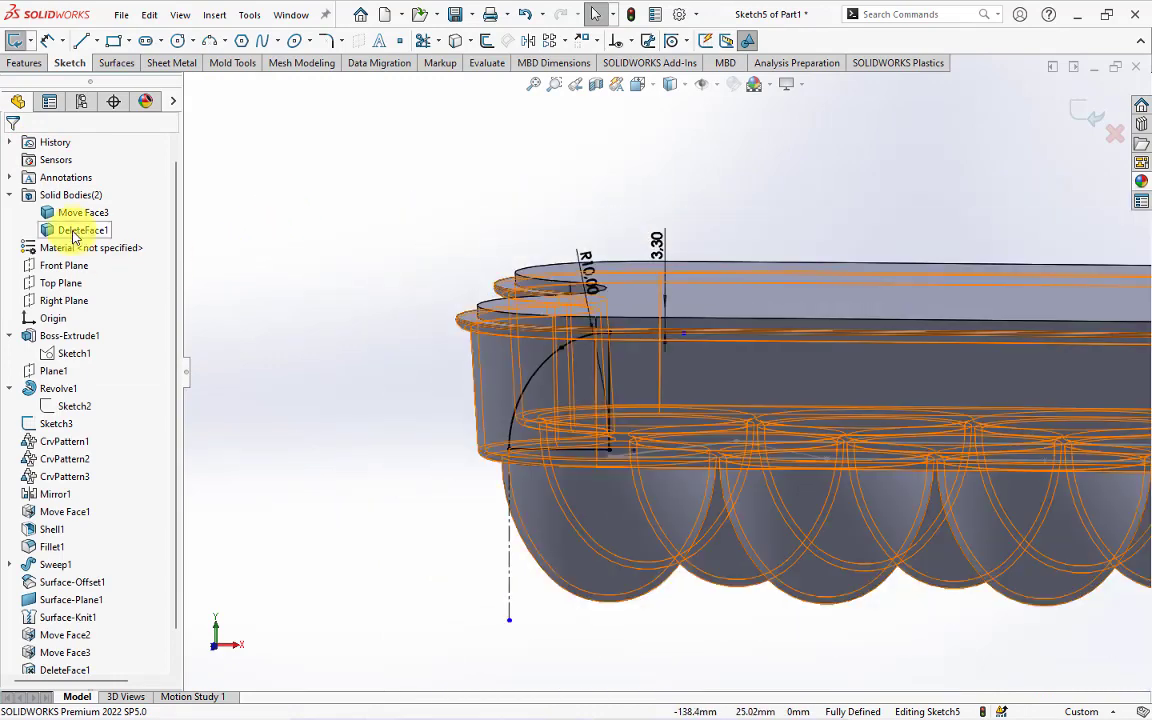
Step: Hide the scalloped DeleteFace1 body
right_click(70, 232)
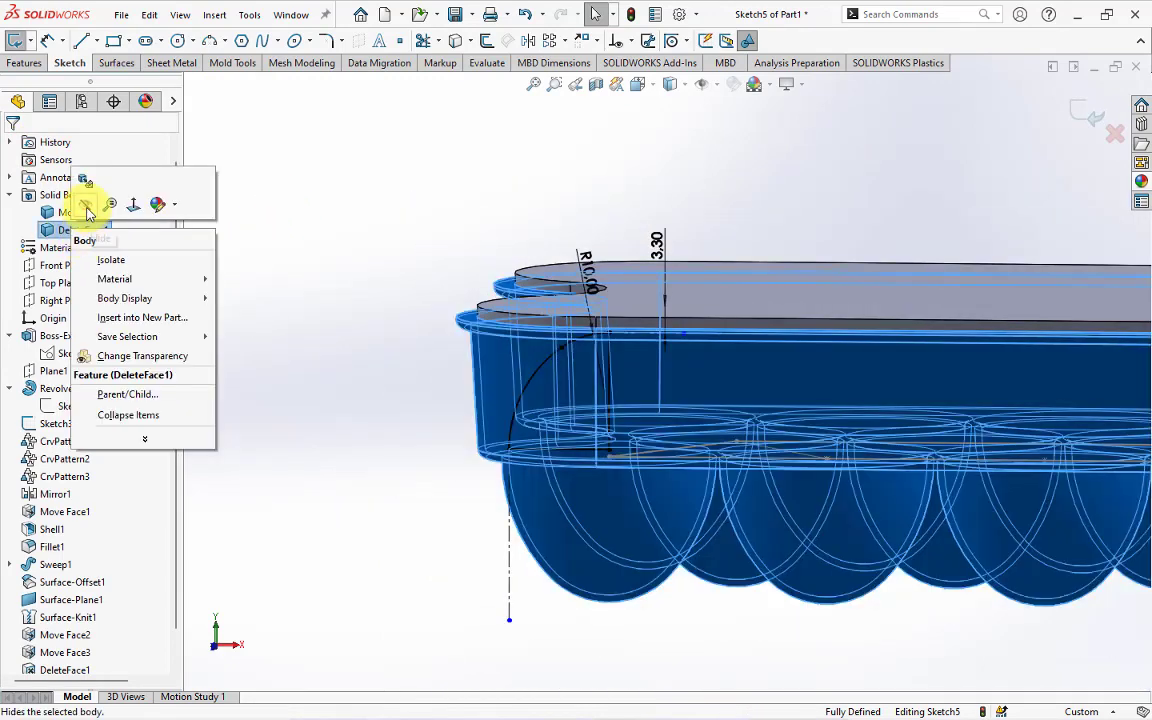
click(84, 184)
mouse_move(340, 308)
middle_down()
mouse_move(342, 141)
mouse_move(334, 315)
middle_up()
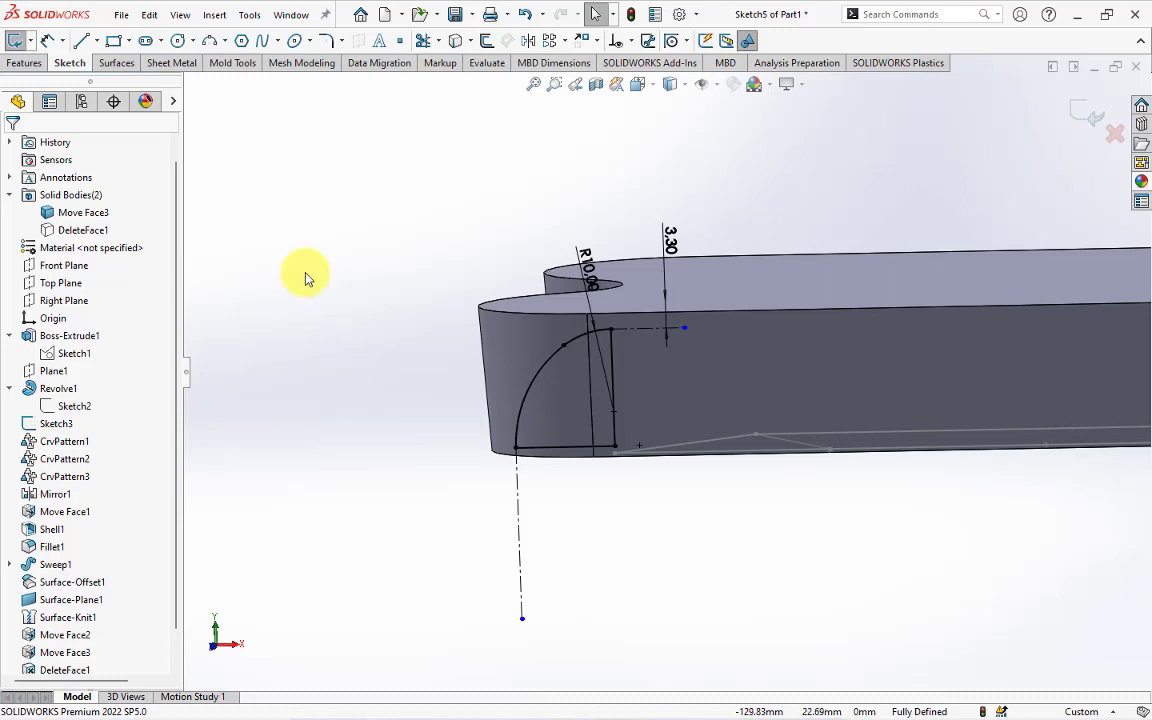
Step: Revolve-cut Sketch5 360° about its vertical line to make Cut-Revolve1
click(30, 64)
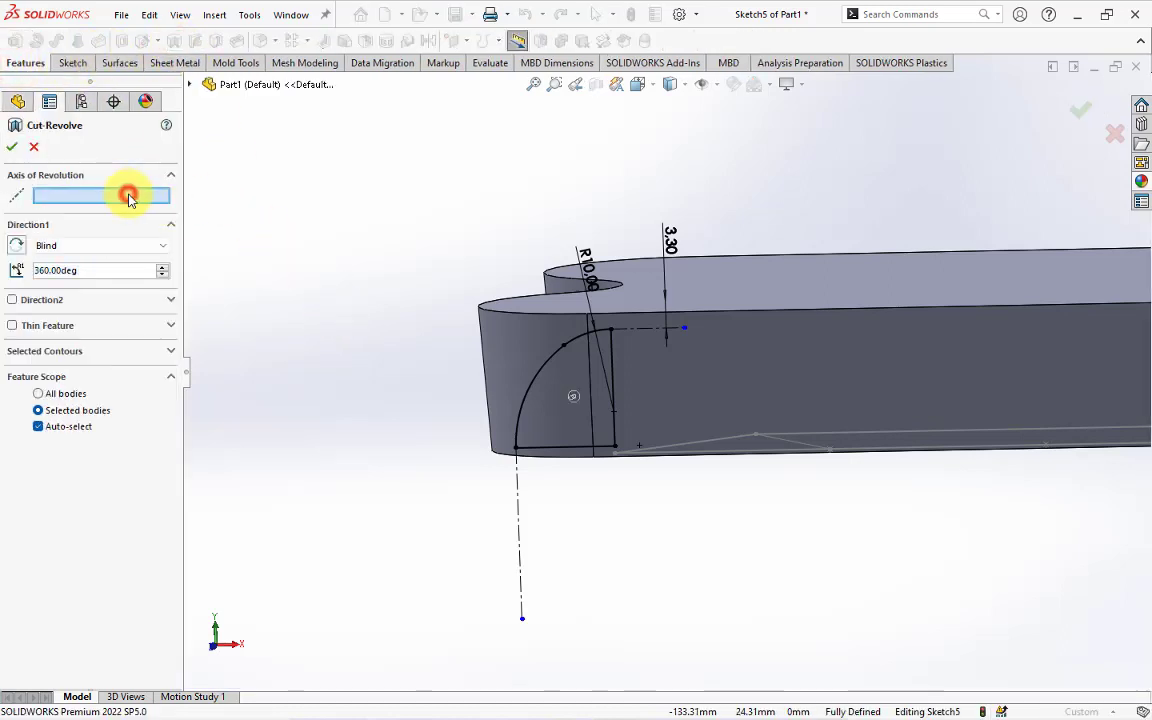
click(614, 373)
middle_drag(612, 363, 612, 288)
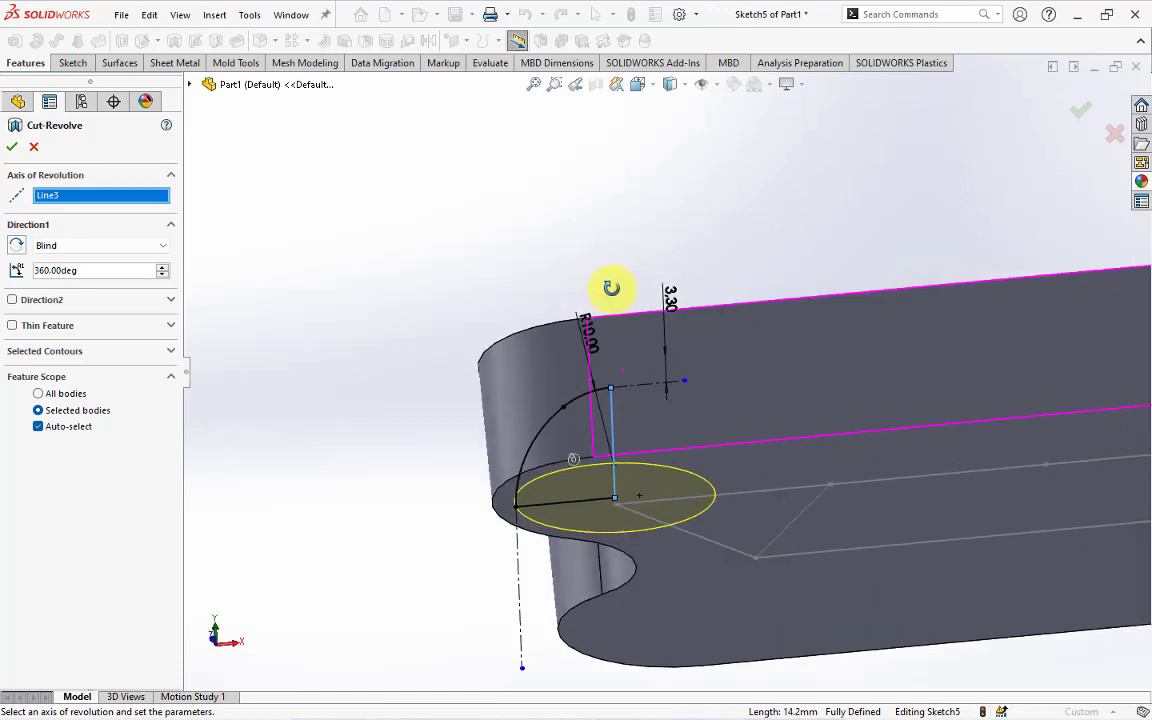
click(14, 145)
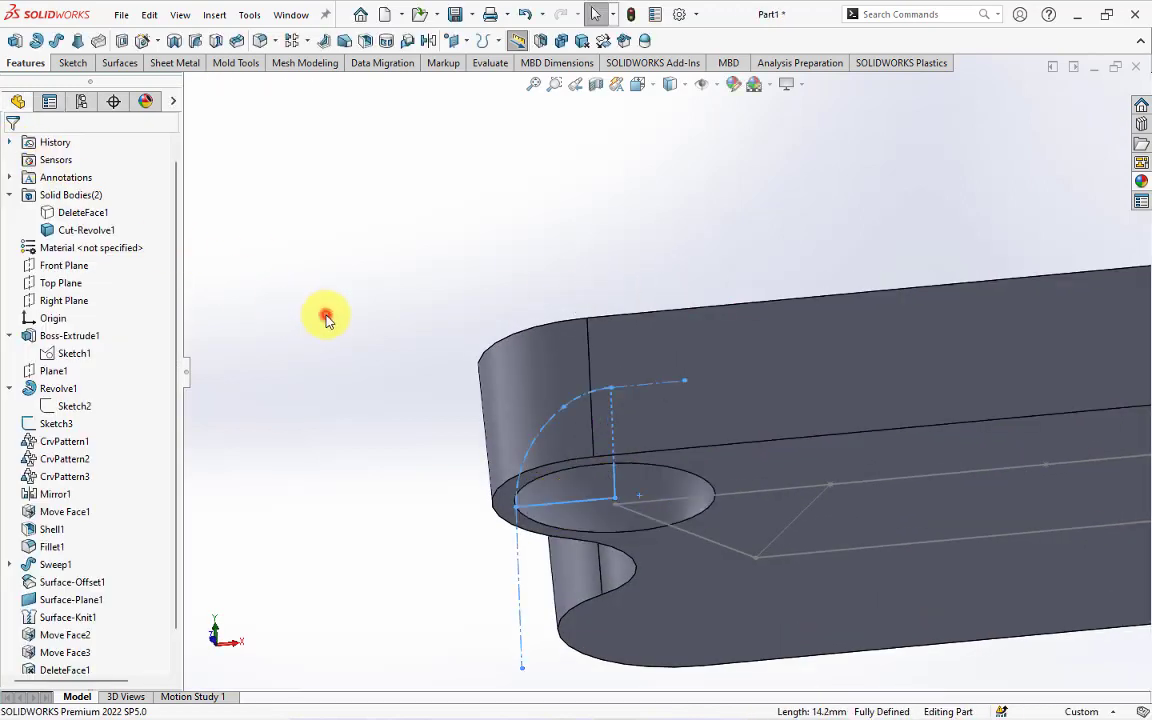
mouse_move(329, 314)
middle_down()
mouse_move(386, 365)
mouse_move(388, 283)
mouse_move(443, 456)
mouse_move(430, 388)
middle_up()
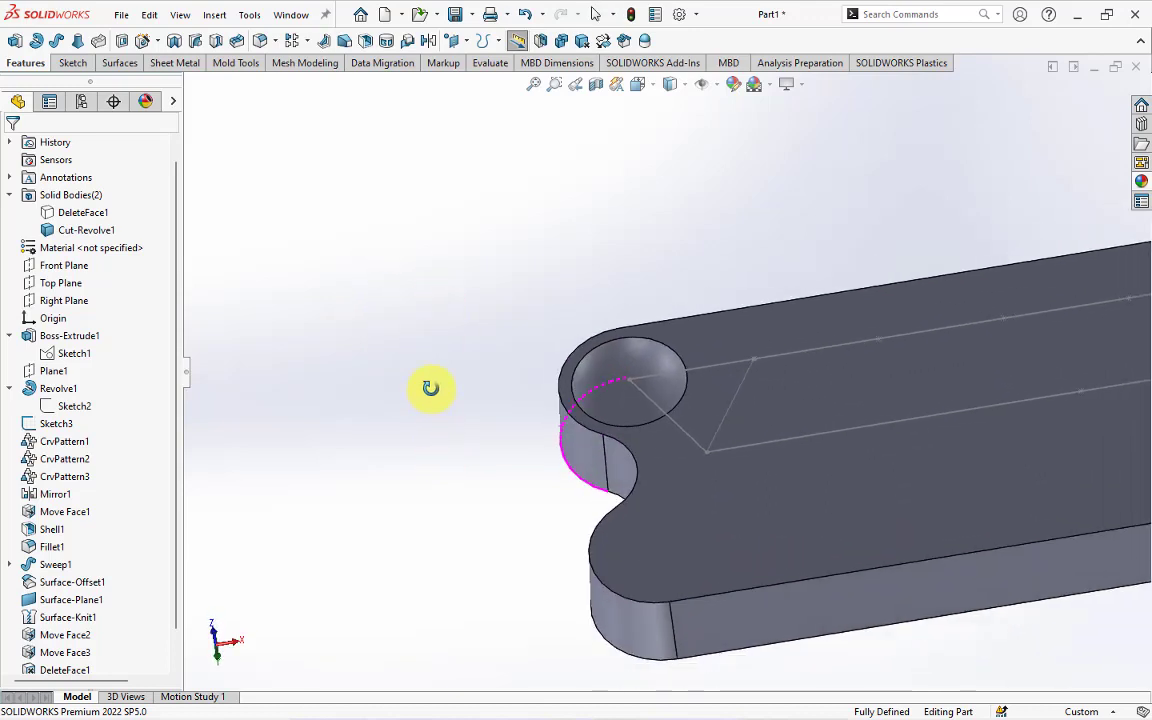
click(305, 40)
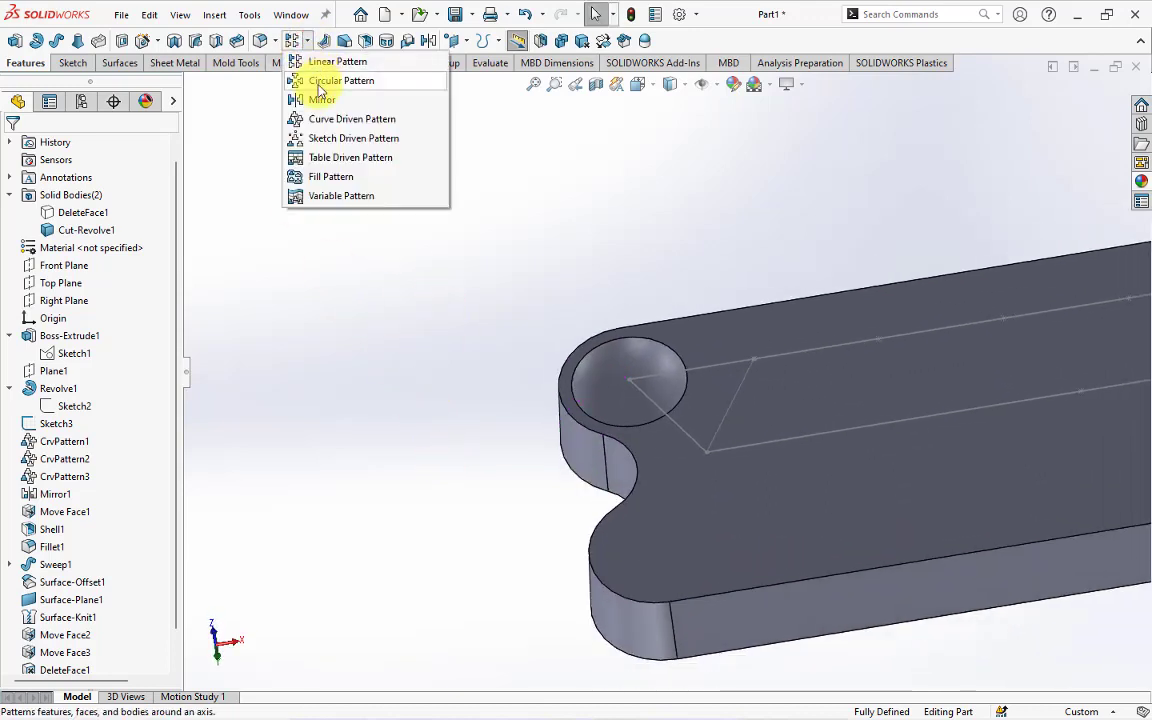
Step: Curve-pattern Cut-Revolve1 along the long sketch line with 8 equally spaced instances
click(319, 118)
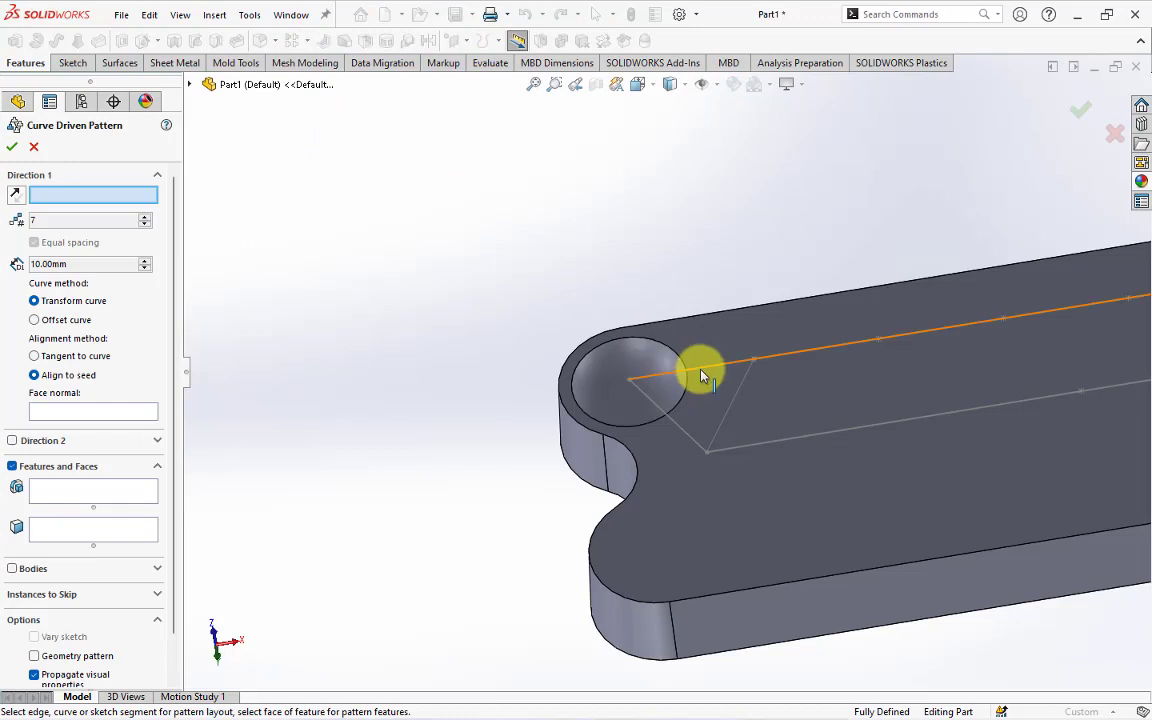
click(694, 370)
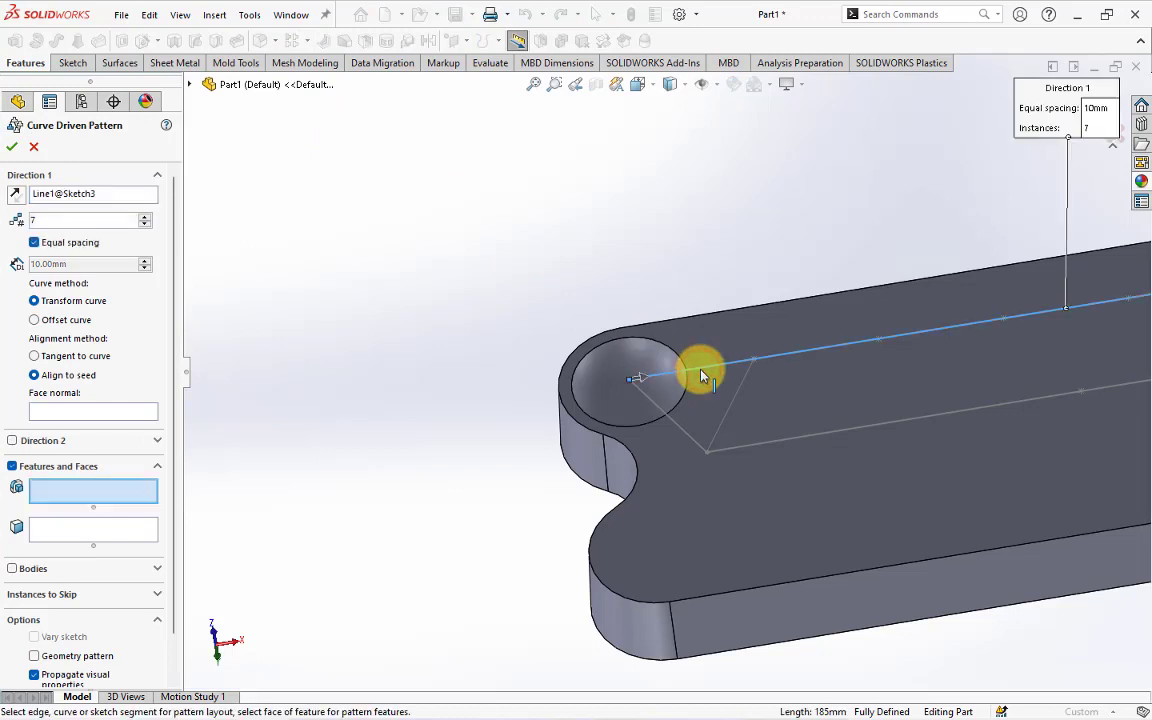
click(595, 400)
scroll(600, 402, up, 5)
scroll(955, 360, down, 3)
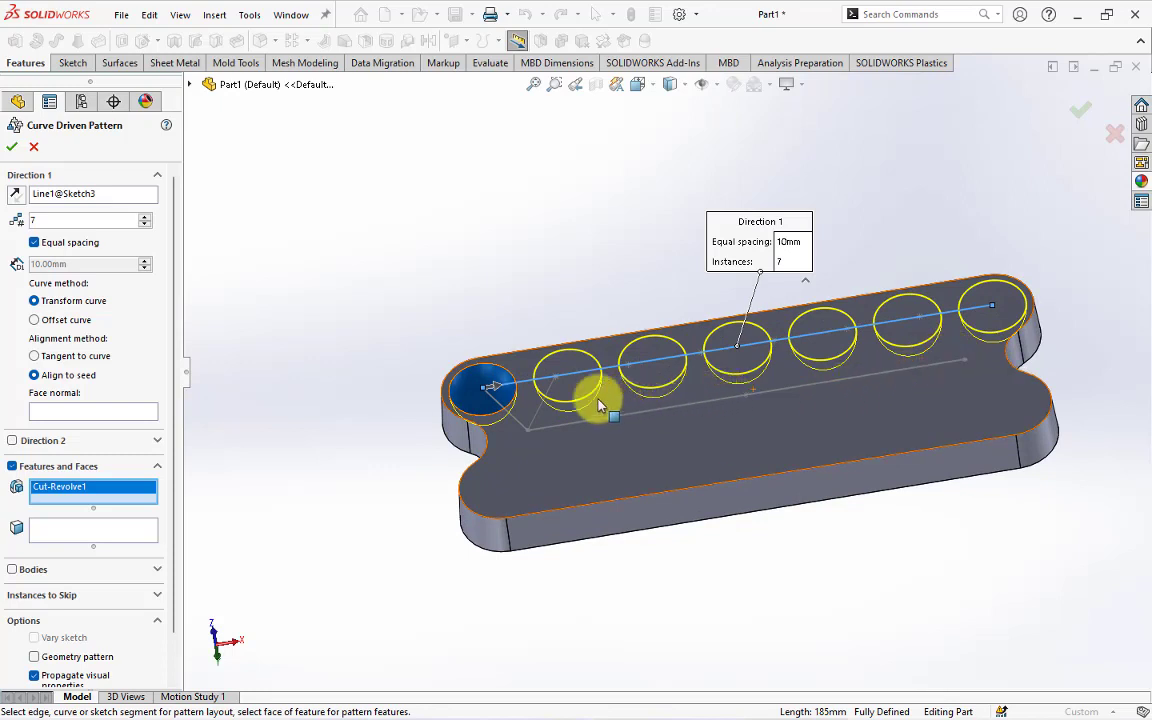
click(145, 217)
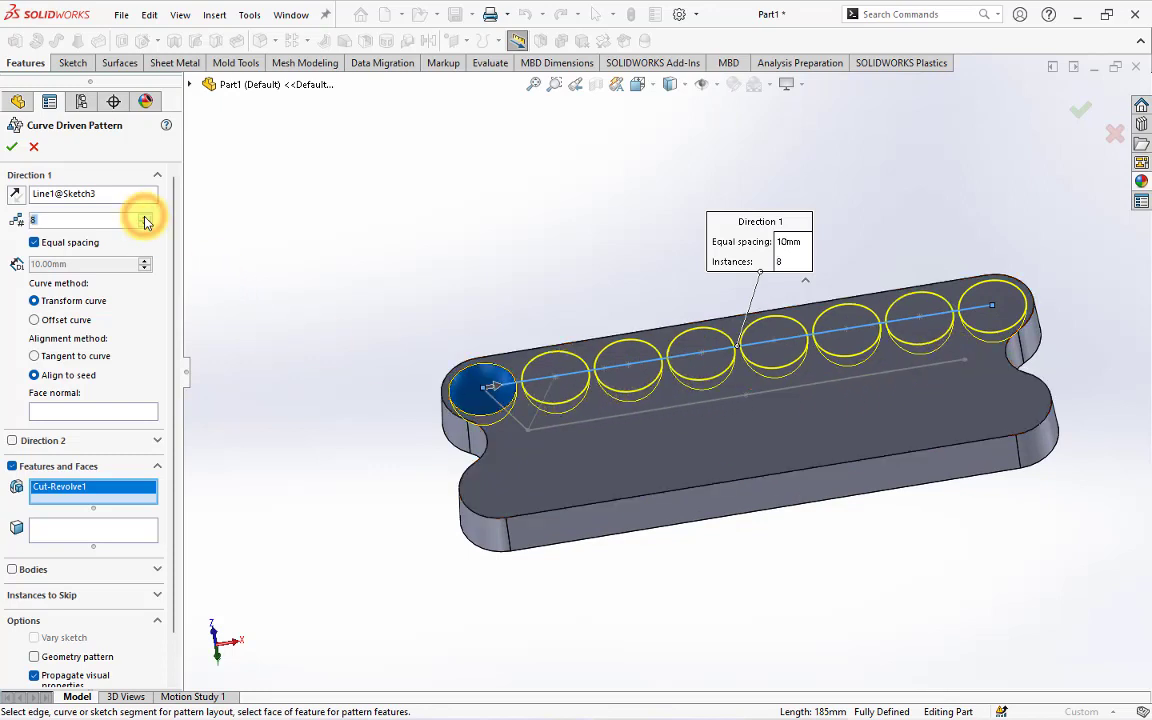
click(12, 148)
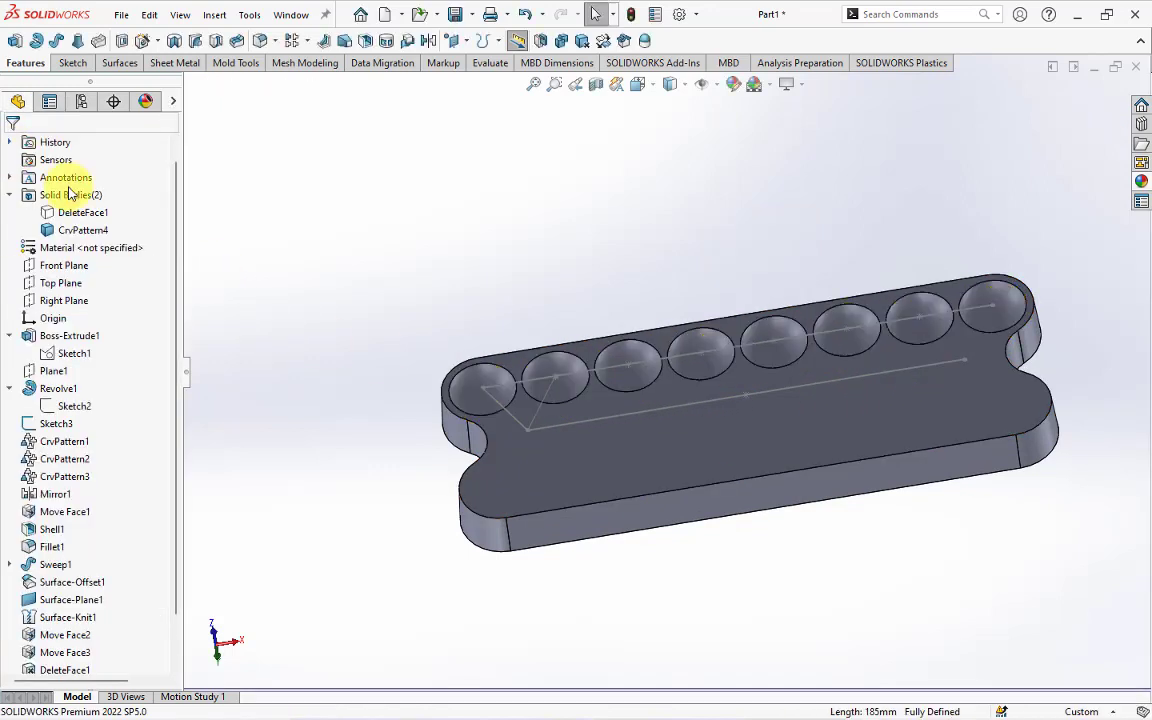
click(299, 41)
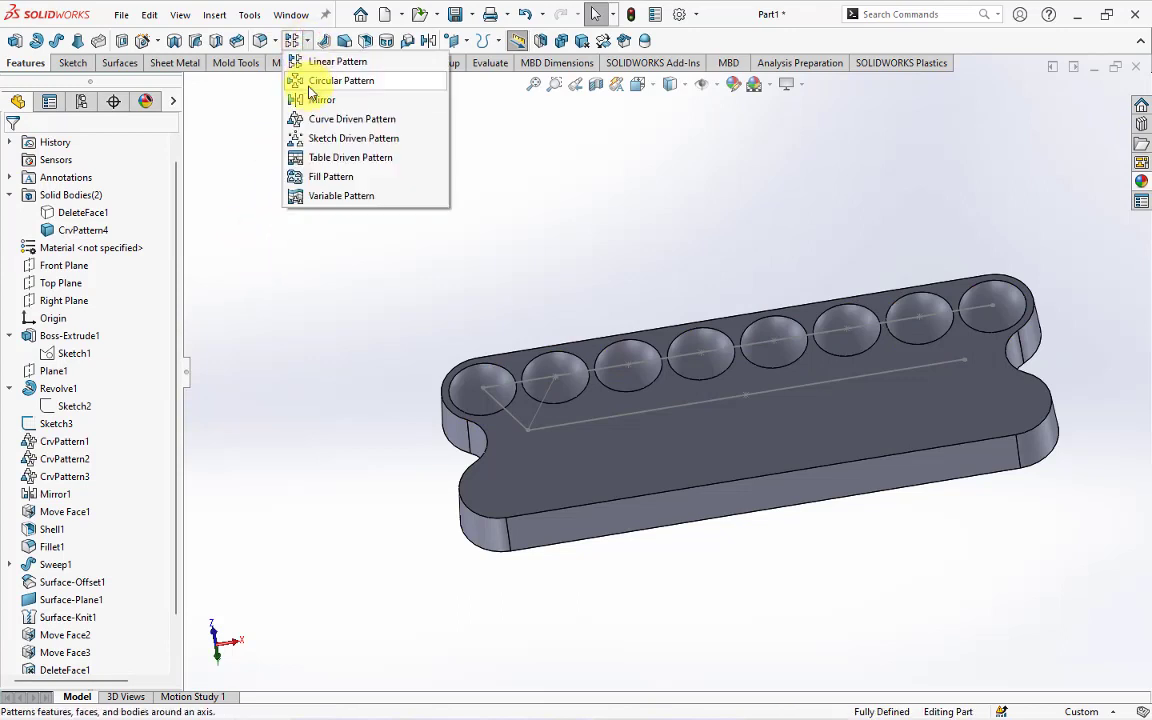
Step: Curve-pattern the pocket face along the short diagonal line to add one extra pocket
click(310, 119)
click(488, 392)
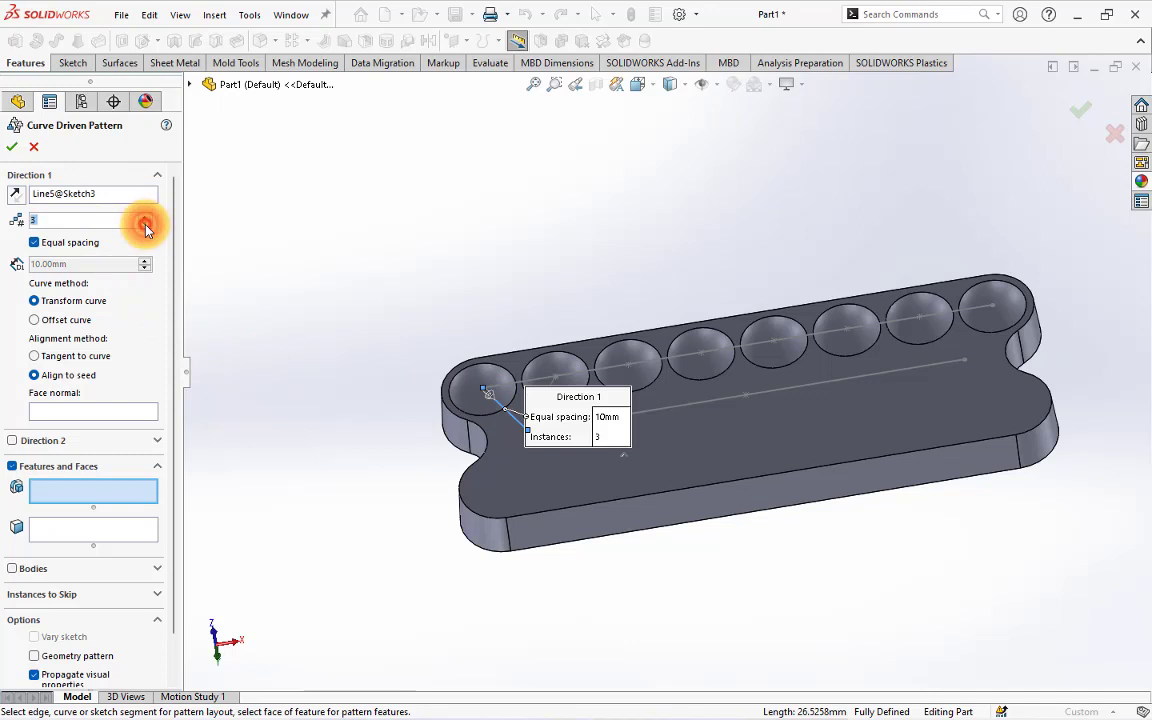
click(100, 526)
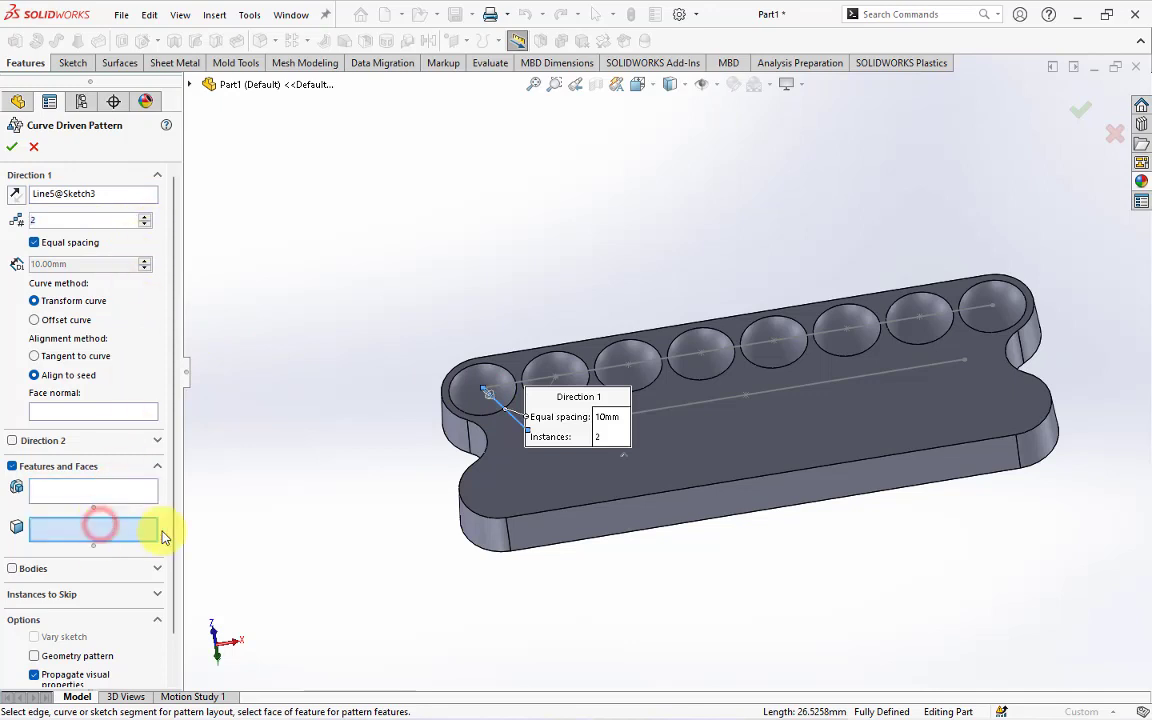
click(464, 398)
click(12, 147)
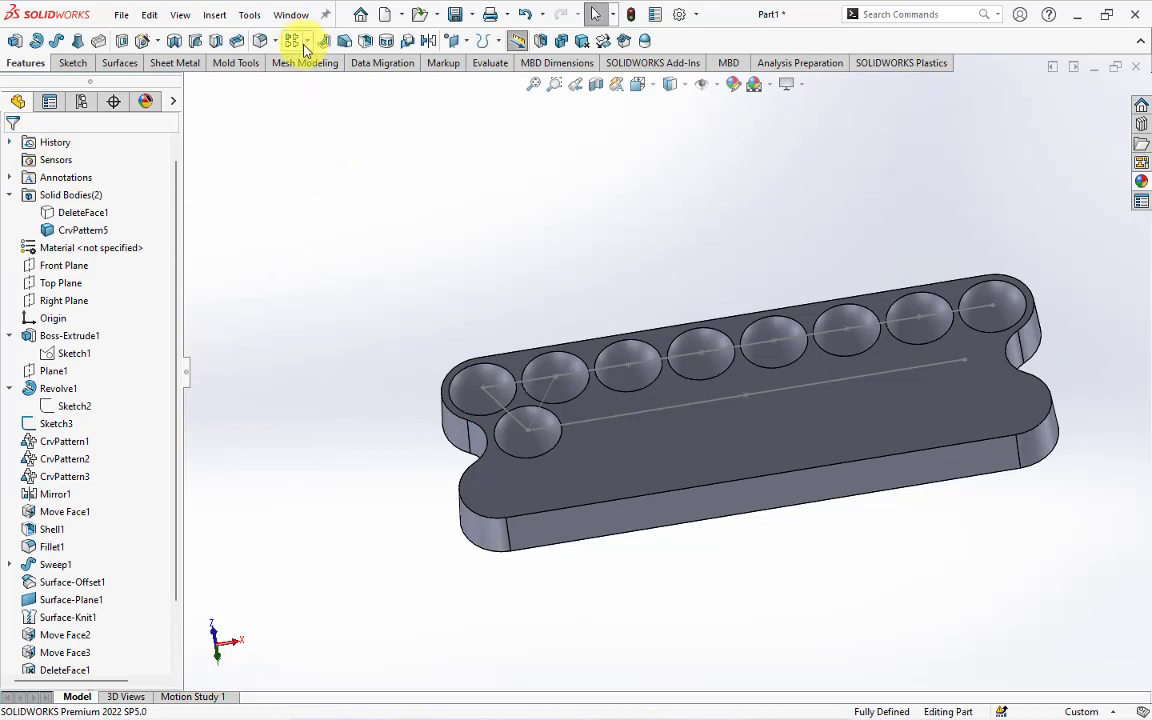
Step: Set up another curve-driven pattern using Line3 as Direction 1
click(306, 45)
click(318, 118)
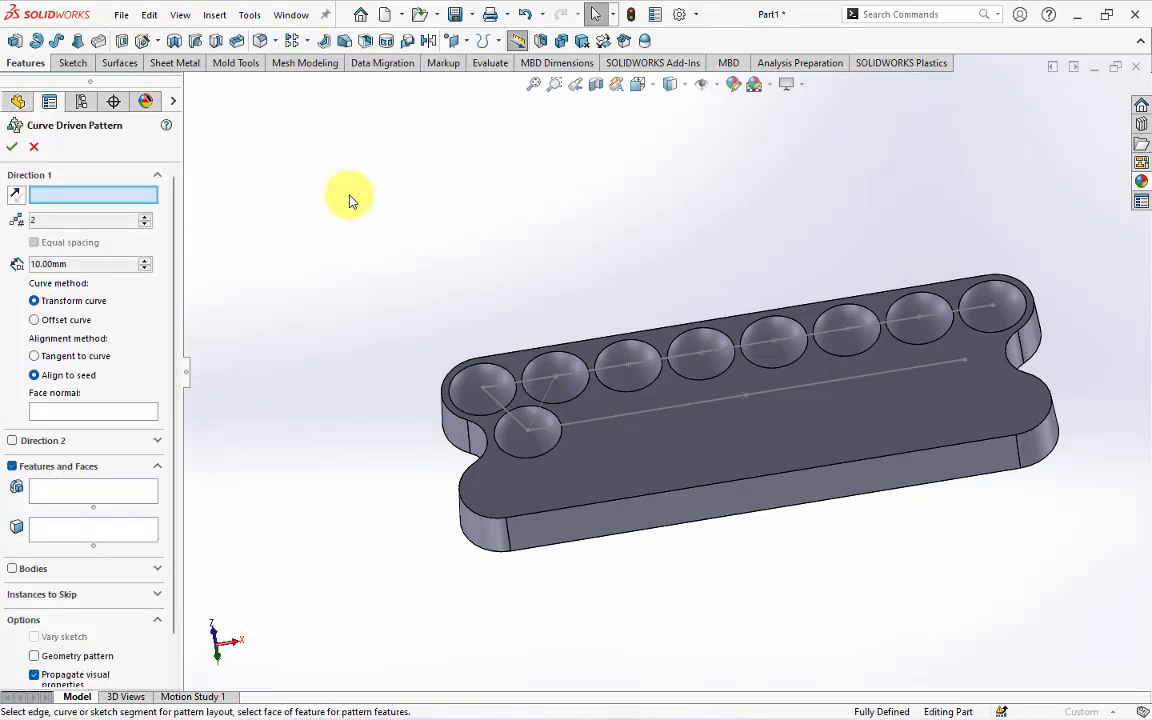
click(571, 424)
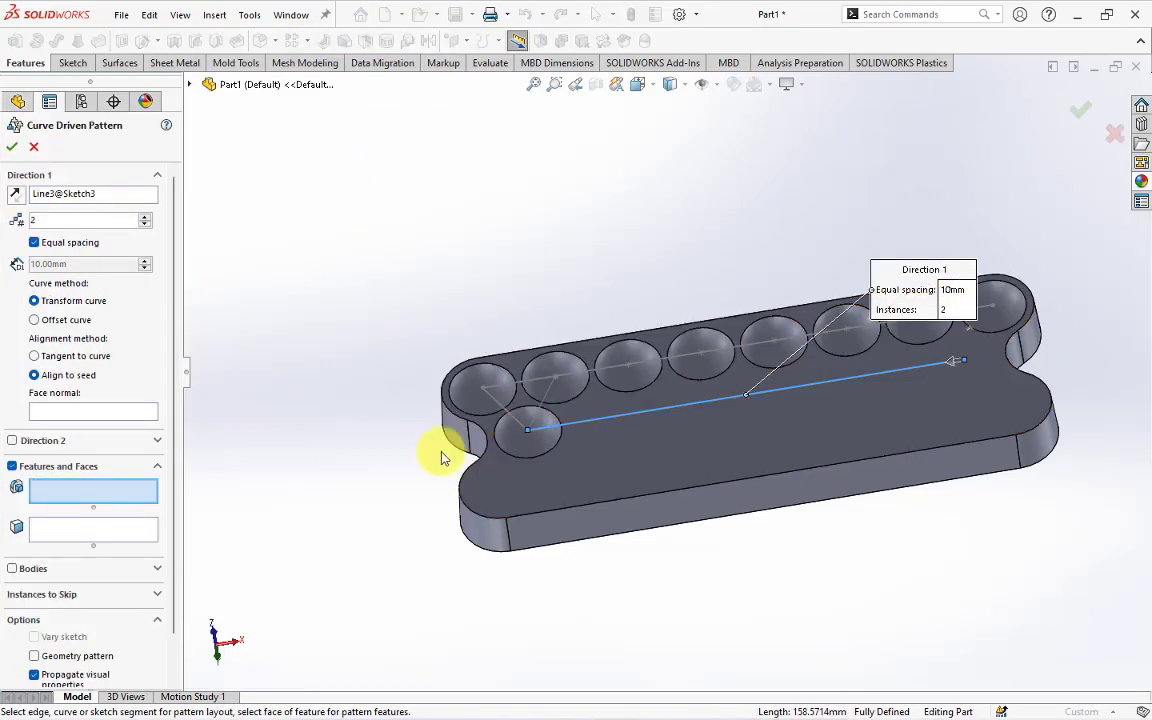
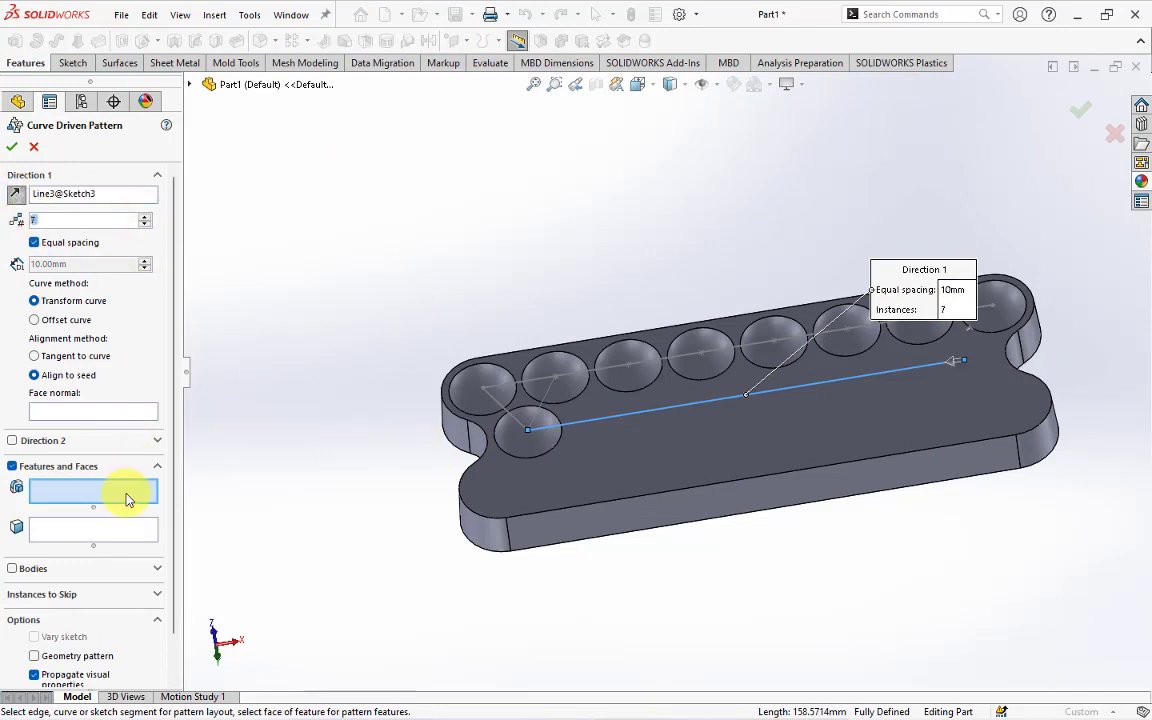
Step: Pattern the seed pocket face 7 times along Line3 of Sketch3 to form a second pocket row
click(118, 527)
click(520, 443)
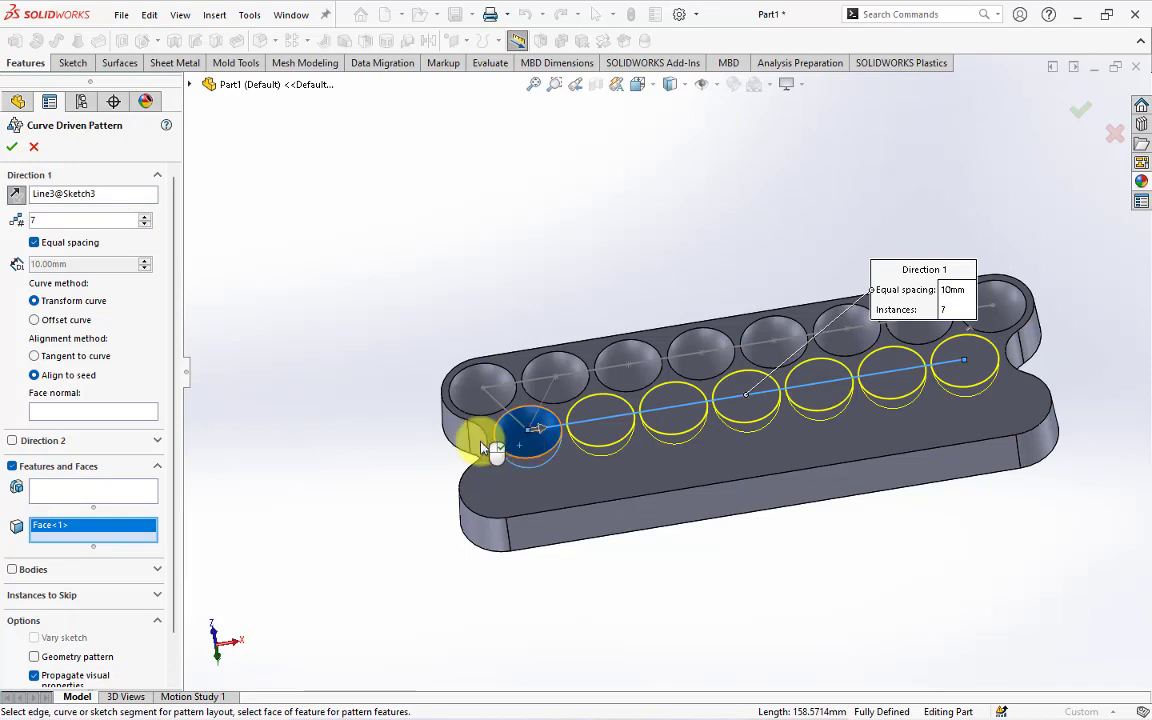
click(12, 148)
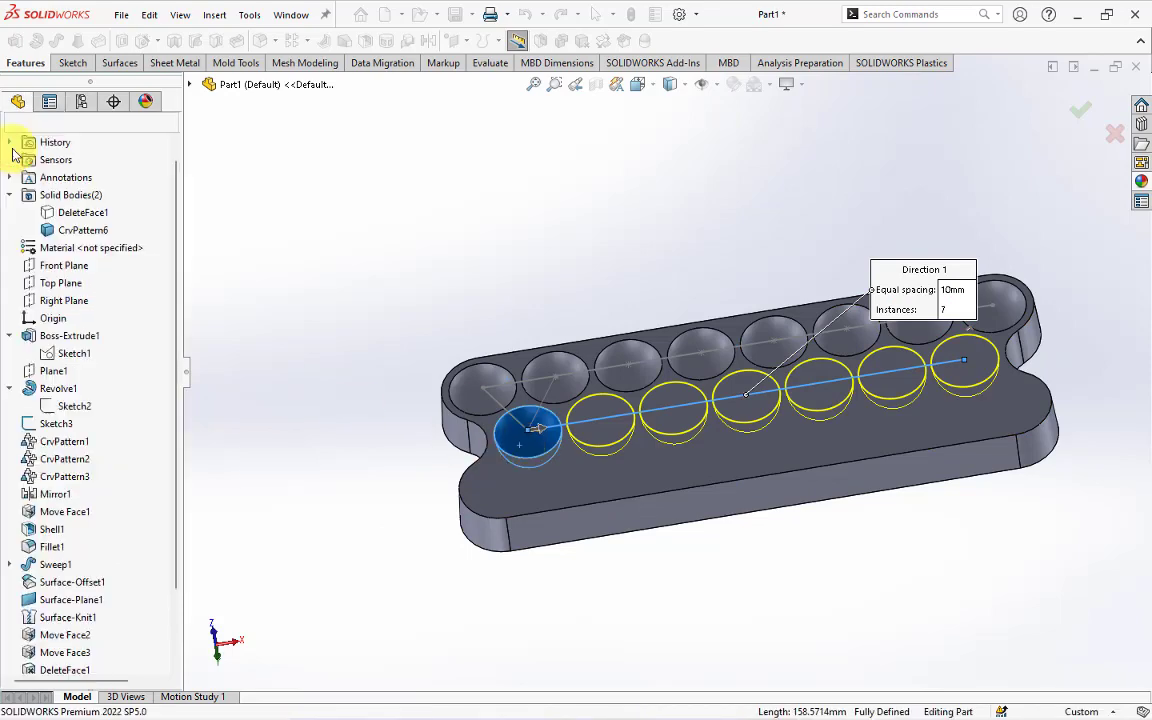
Step: Mirror the CrvPattern4 pocket row about the Front Plane to add a third row
click(55, 265)
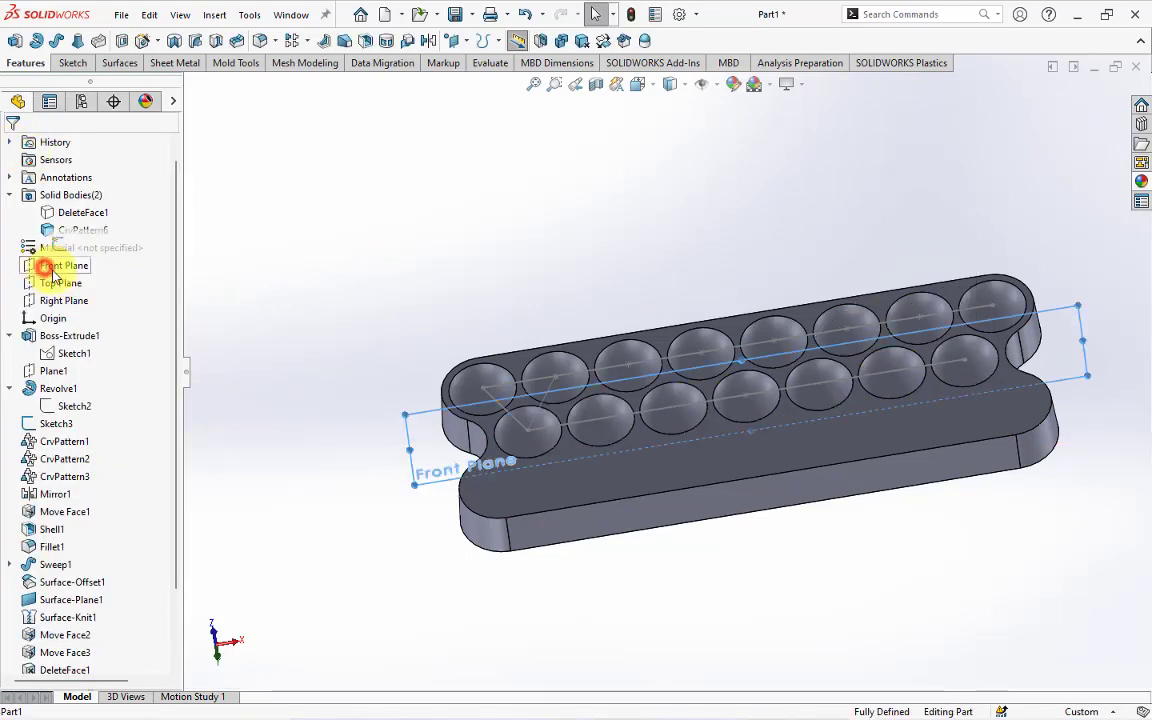
middle_drag(429, 405, 397, 276)
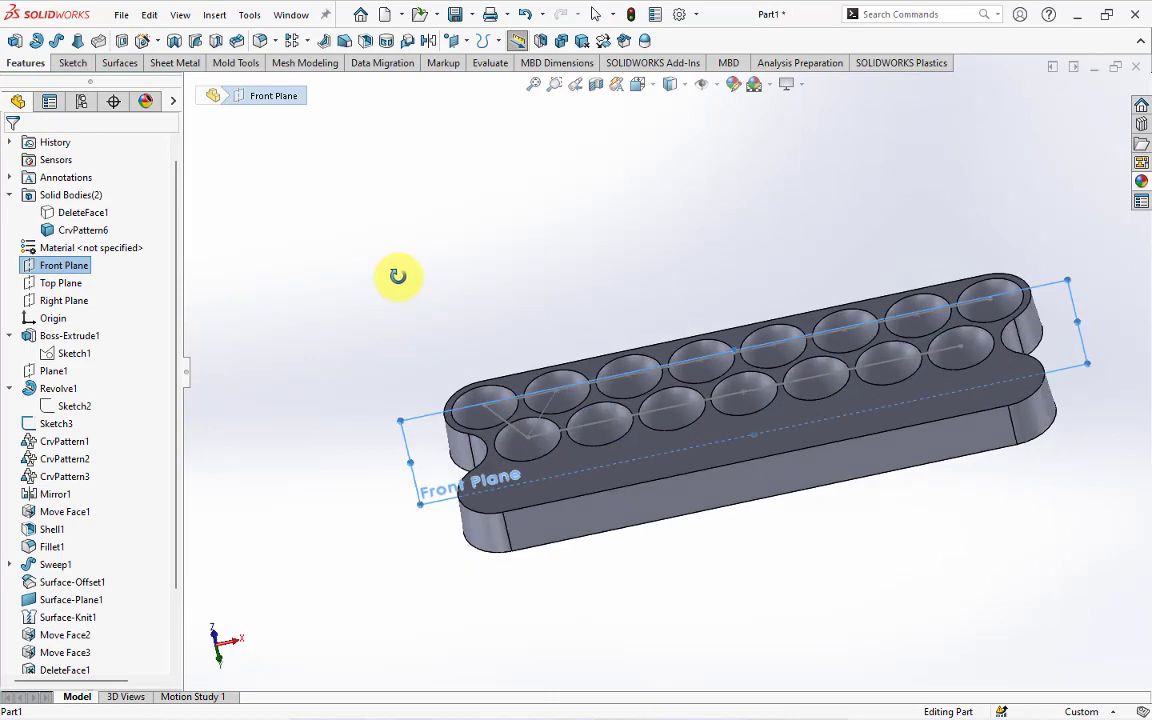
click(428, 42)
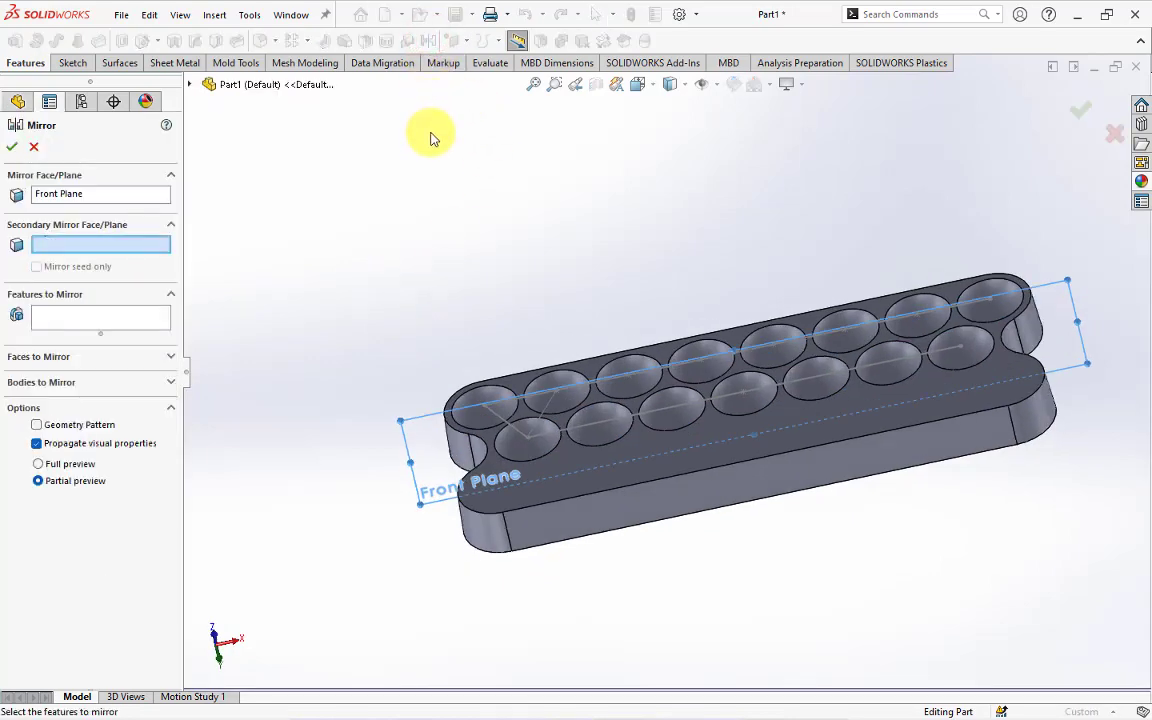
click(109, 320)
click(628, 368)
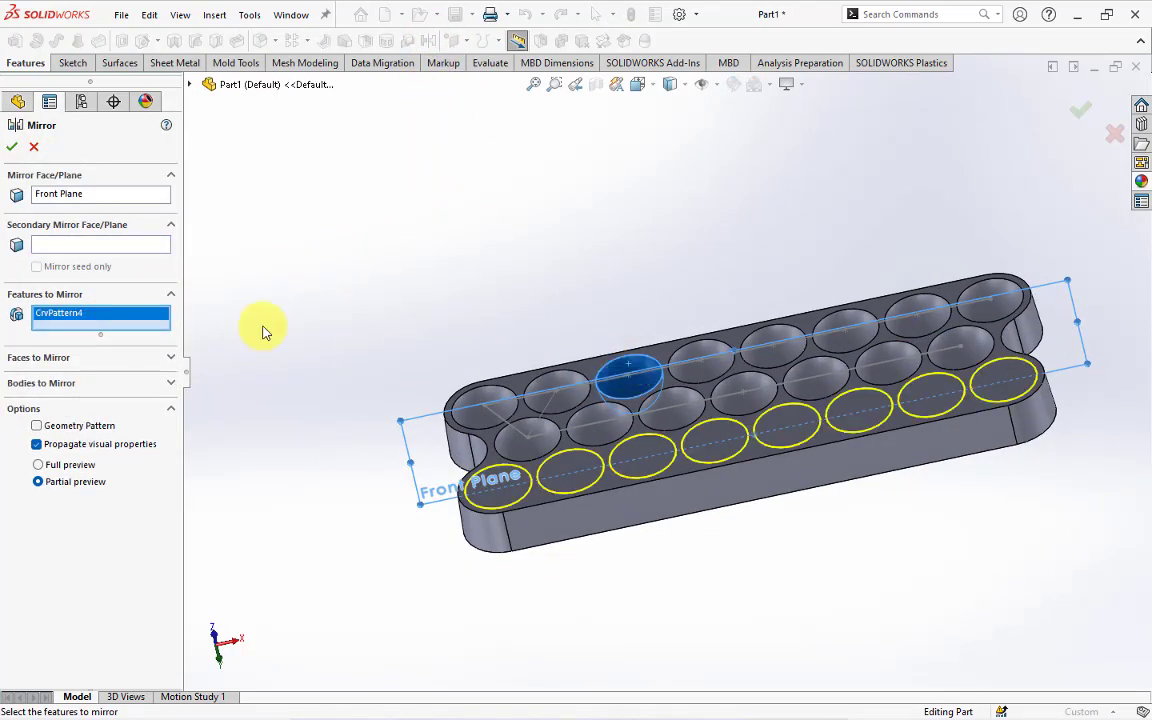
click(11, 148)
middle_drag(488, 283, 478, 354)
Step: Hide Sketch3 and shell the tray to 0.85mm, leaving the flat underside open
click(563, 351)
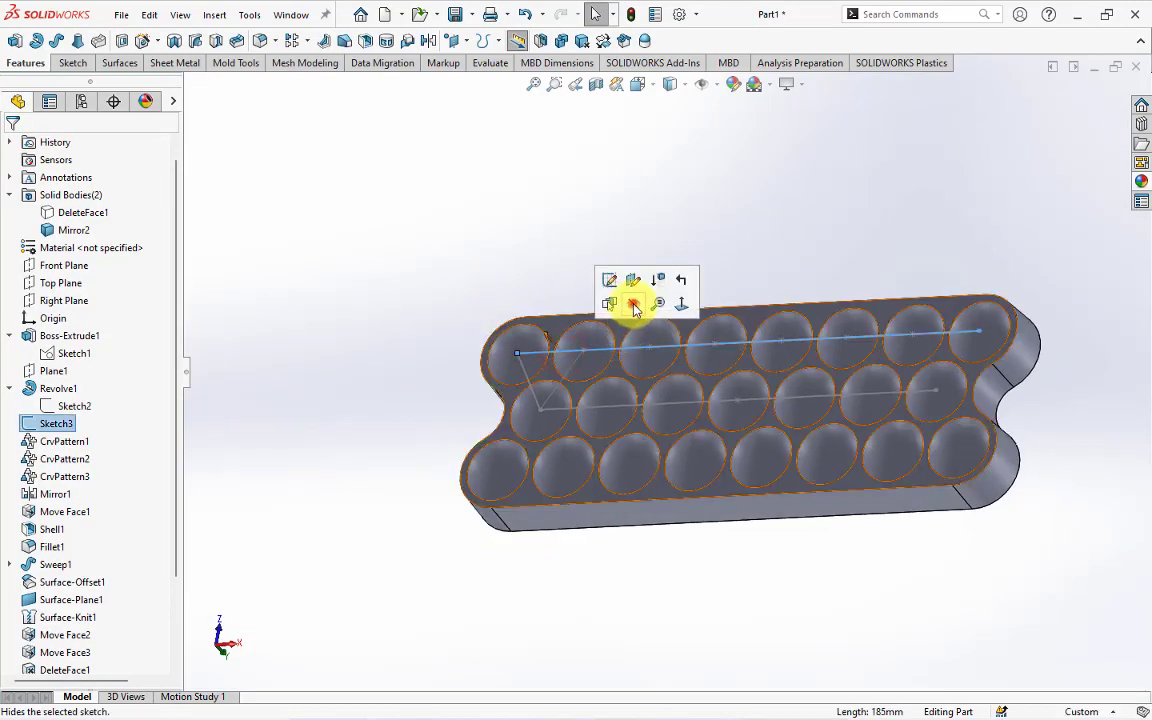
click(620, 280)
mouse_move(566, 236)
middle_down()
mouse_move(413, 213)
mouse_move(372, 193)
mouse_move(440, 428)
middle_up()
click(330, 40)
click(633, 491)
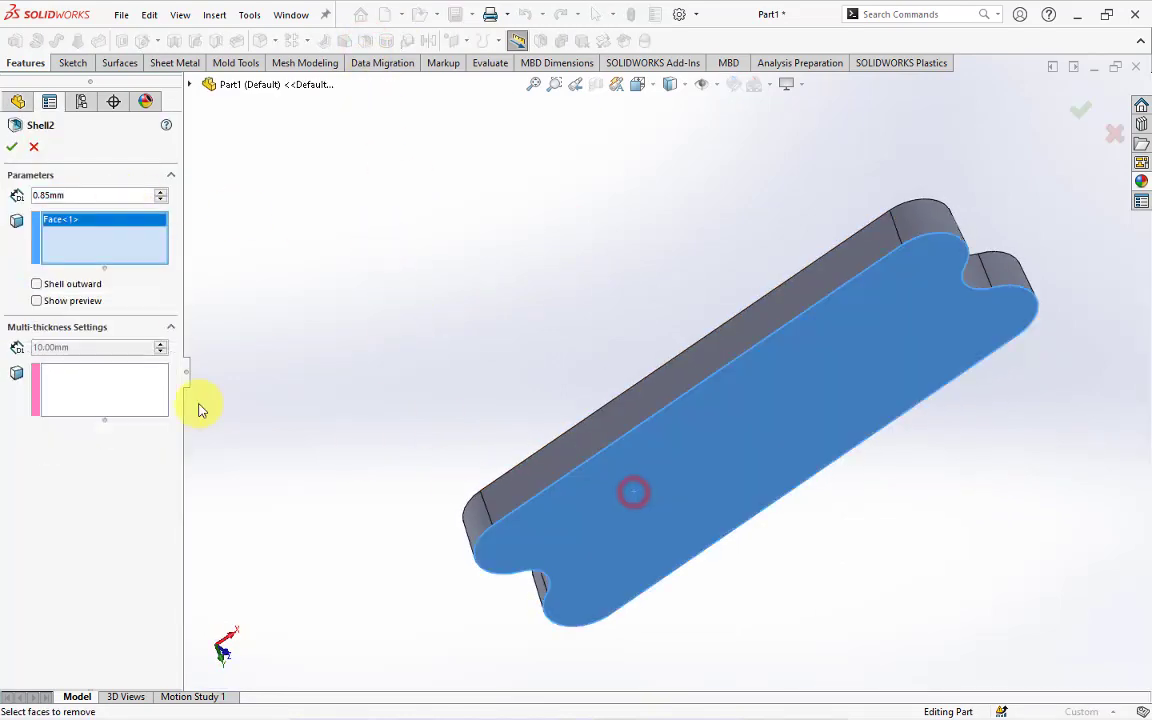
click(36, 300)
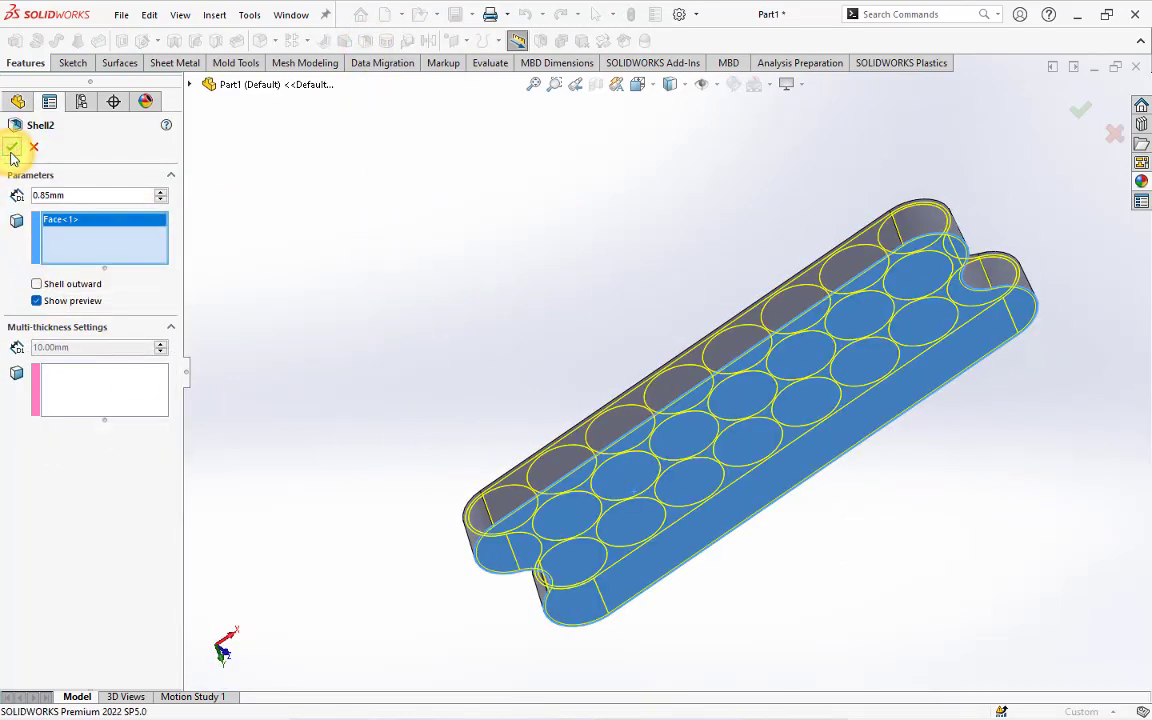
click(12, 150)
Step: Turn the tray back to the top and view Sketch3 normal to the screen
mouse_move(386, 352)
middle_down()
mouse_move(471, 501)
mouse_move(358, 502)
middle_up()
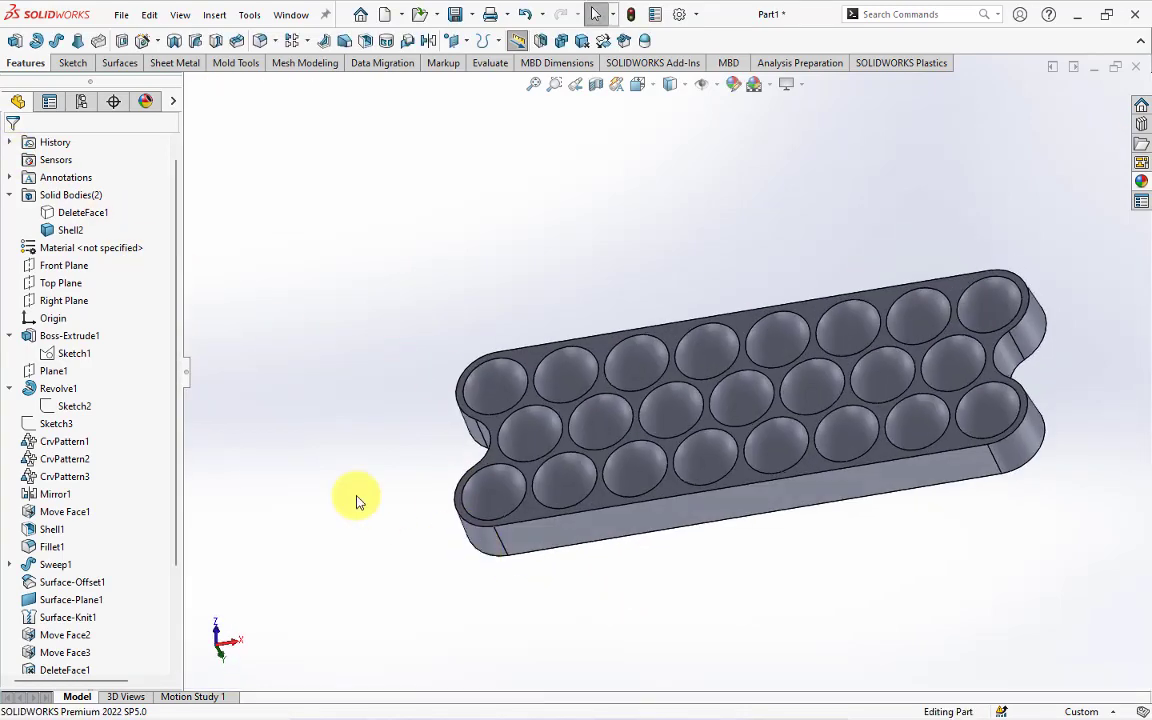
click(55, 424)
click(334, 404)
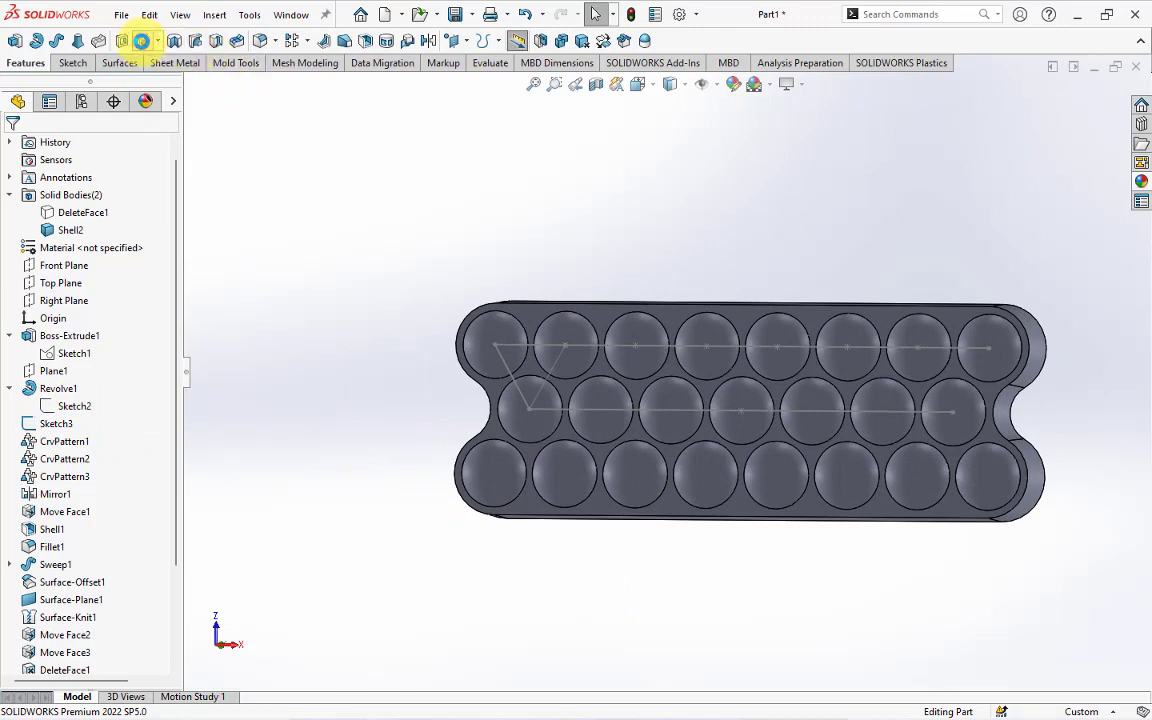
Step: Add a Ø3.0 through-all drilled hole at the centre of the top-left pocket
click(141, 40)
click(116, 312)
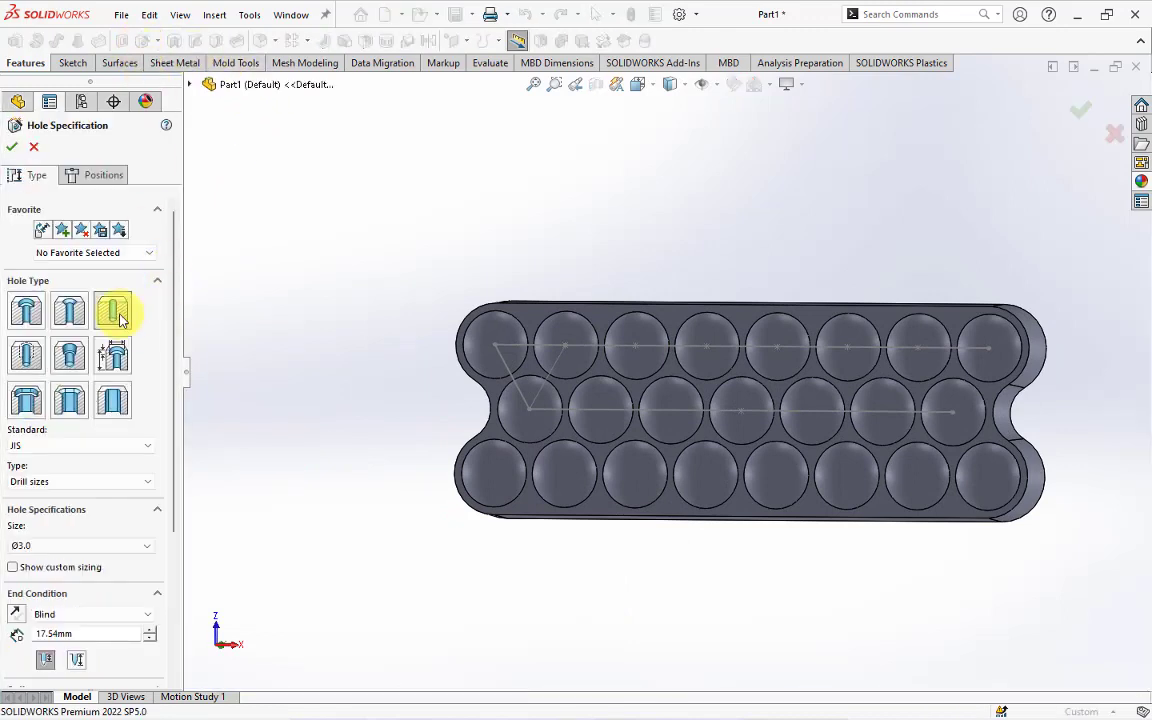
drag(174, 497, 100, 555)
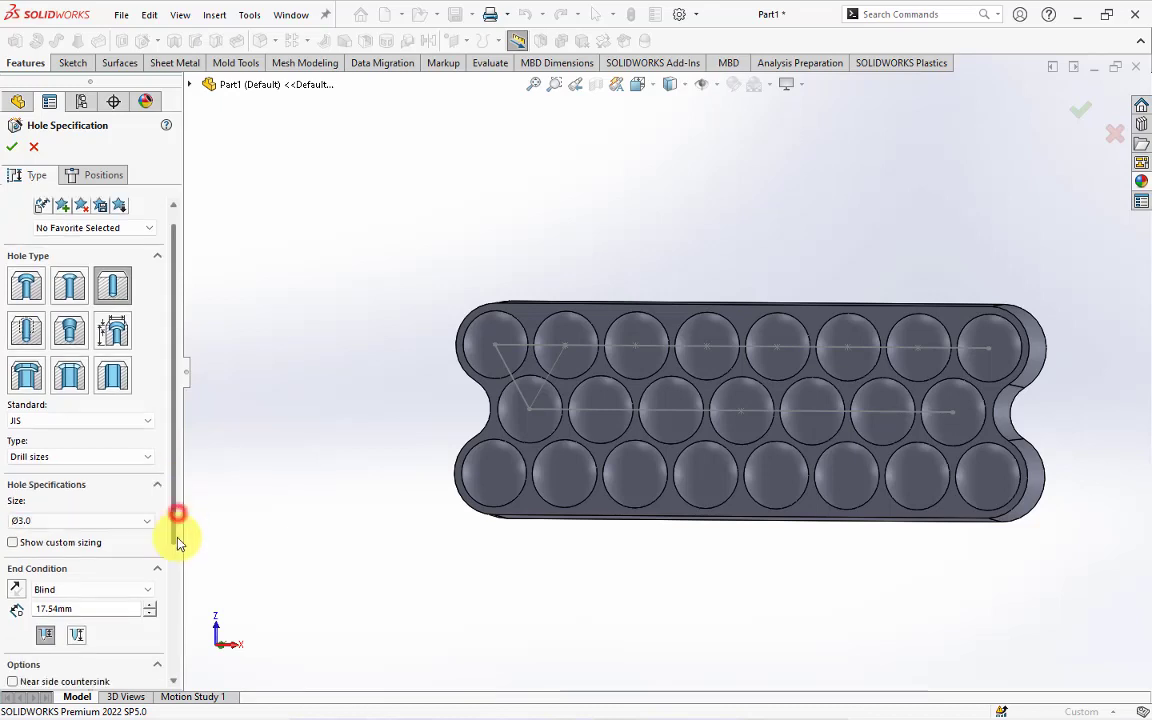
click(100, 555)
click(88, 572)
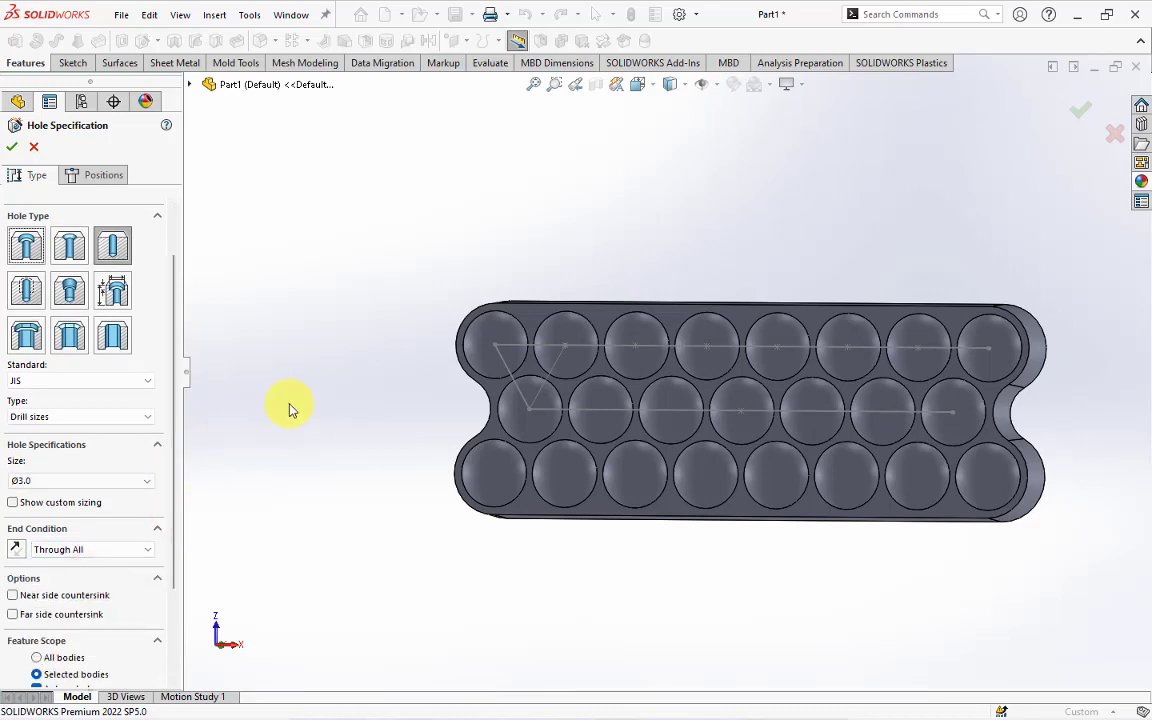
click(88, 176)
click(78, 316)
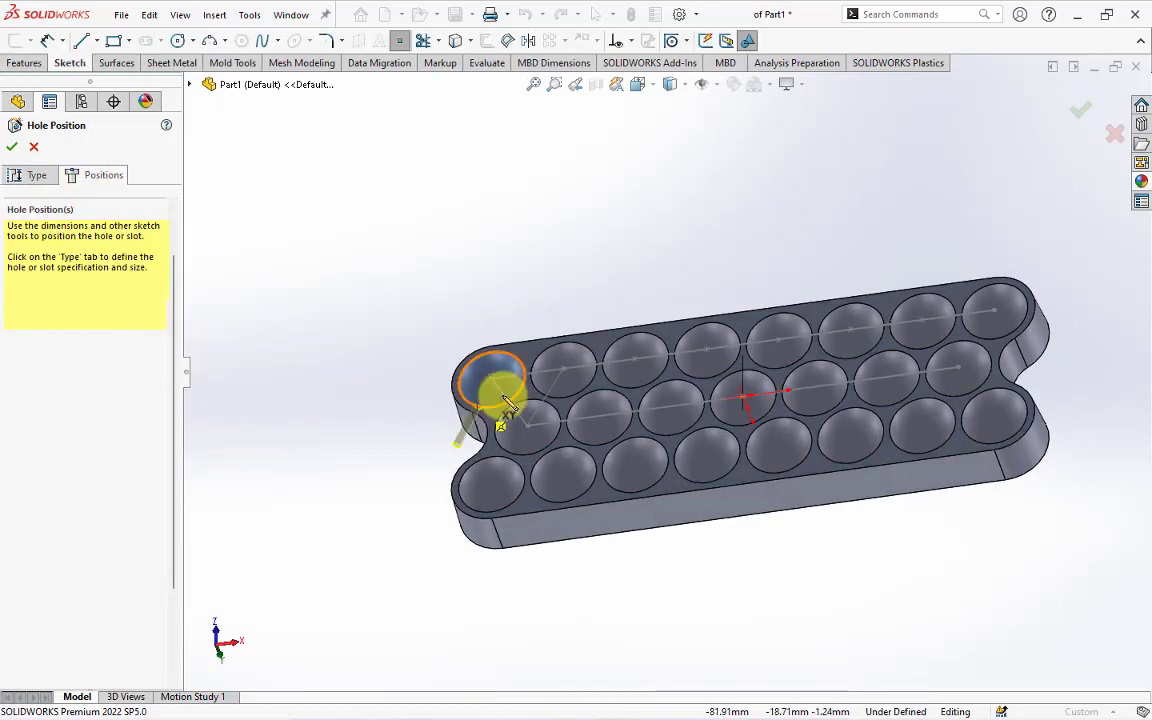
click(488, 377)
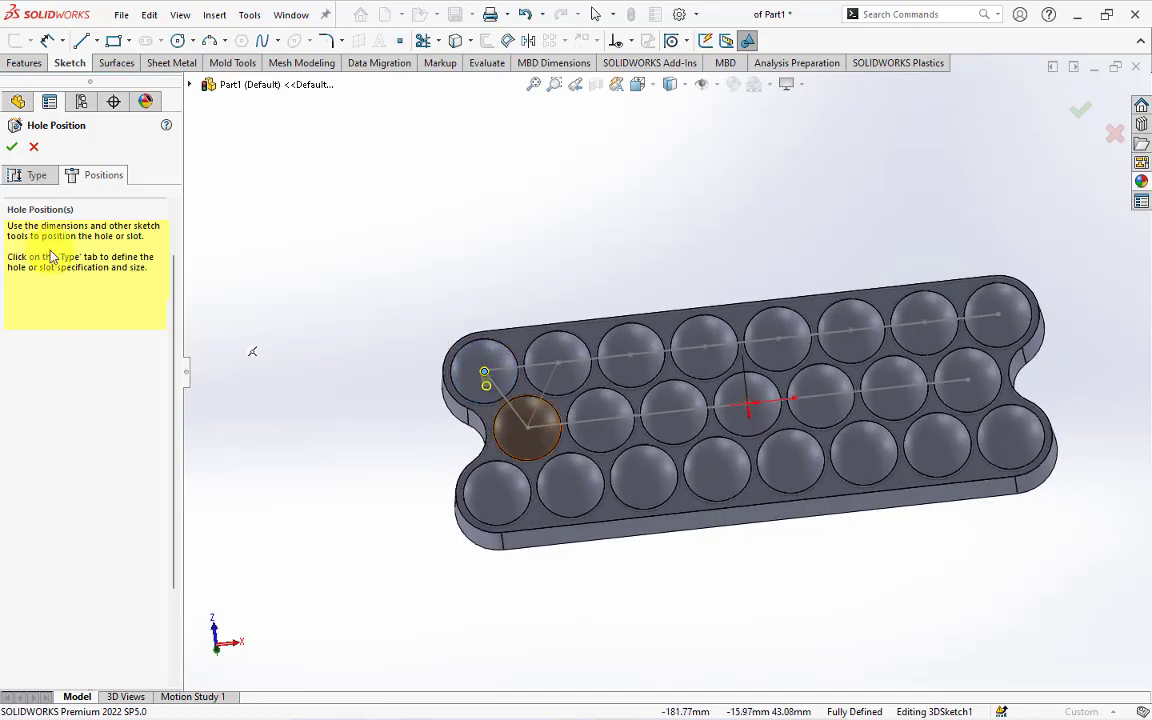
click(13, 149)
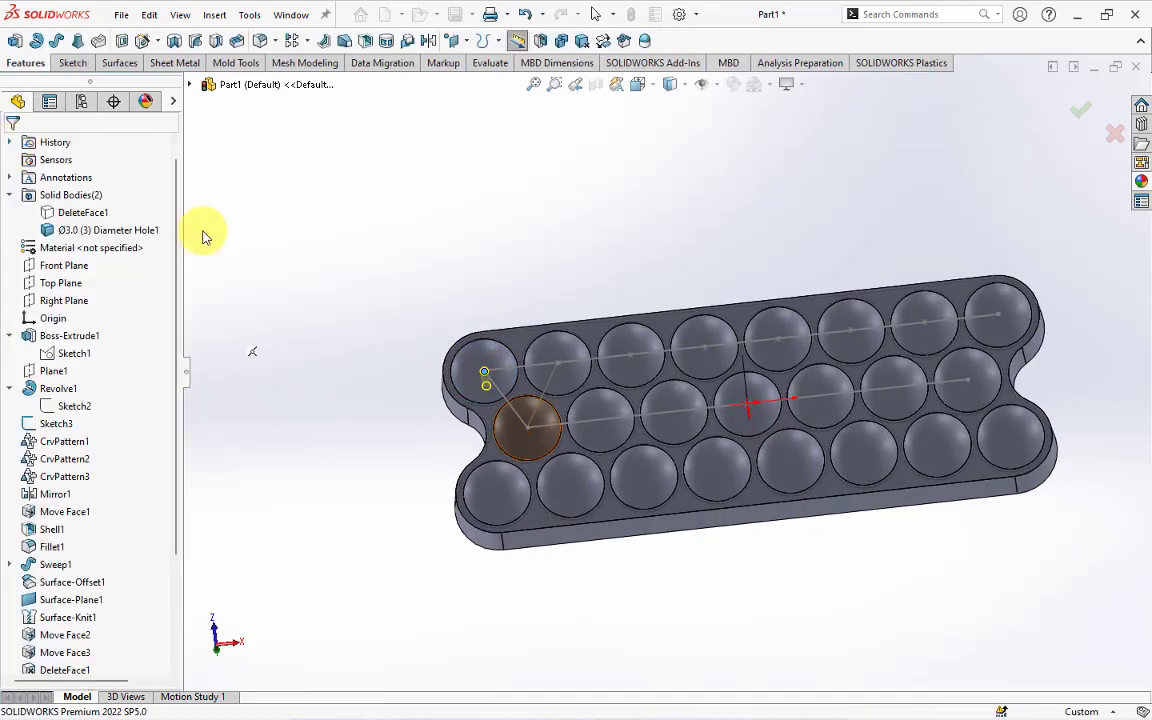
middle_drag(501, 419, 520, 376)
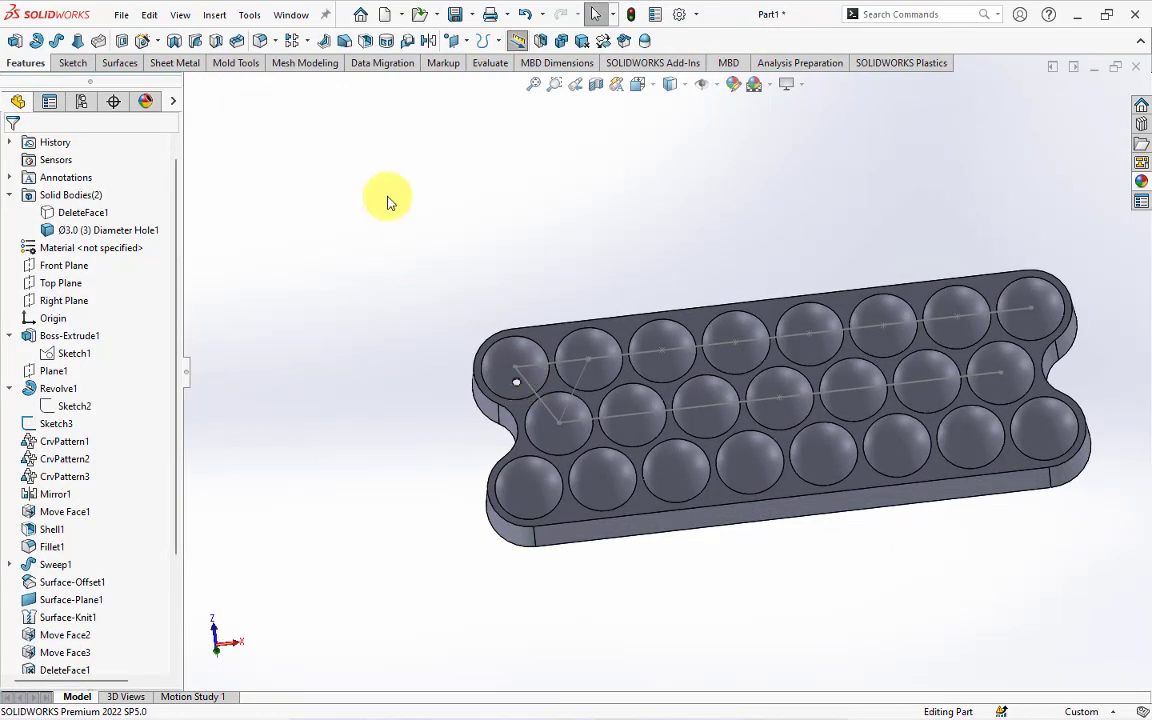
Step: Curve-pattern Diameter Hole1 8 times along the top-row sketch line Line1
click(307, 44)
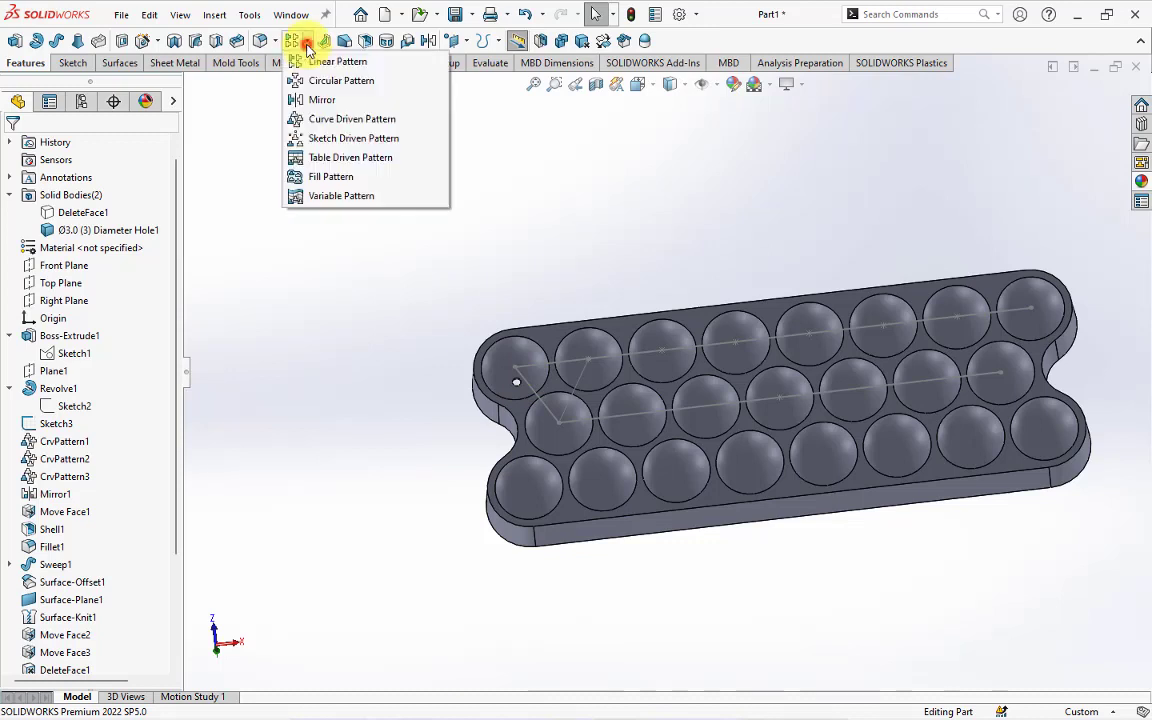
click(322, 118)
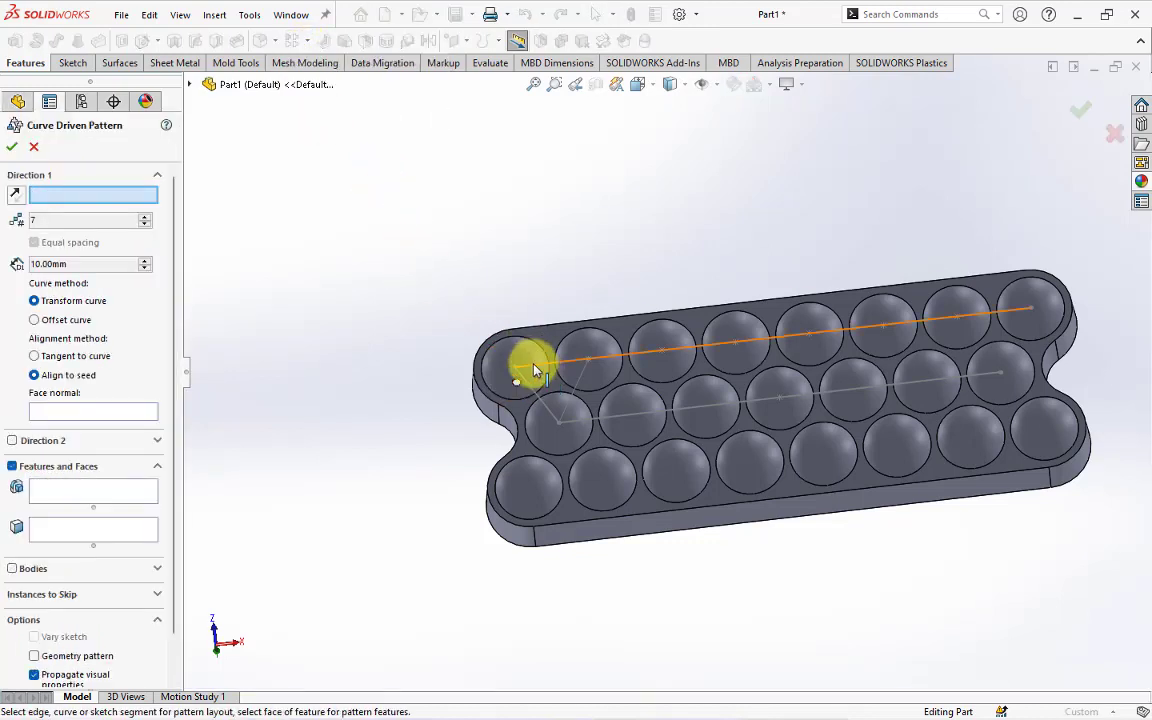
click(535, 370)
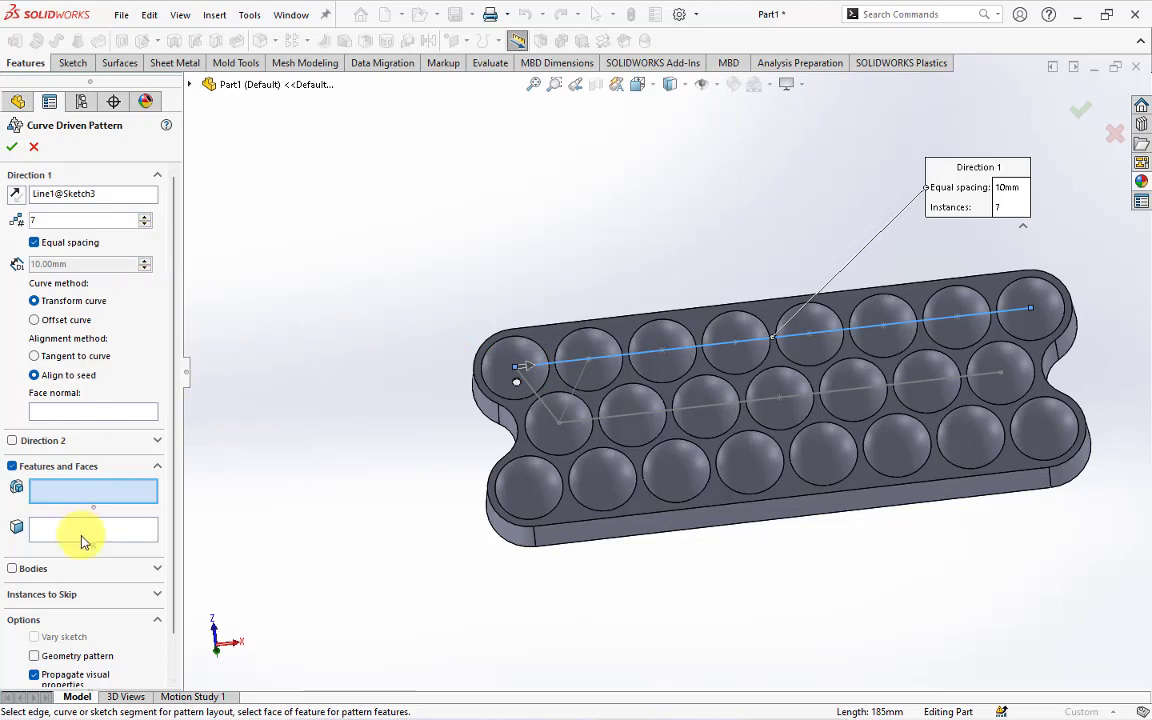
scroll(520, 385, down, 2)
scroll(530, 360, down, 3)
scroll(515, 300, down, 2)
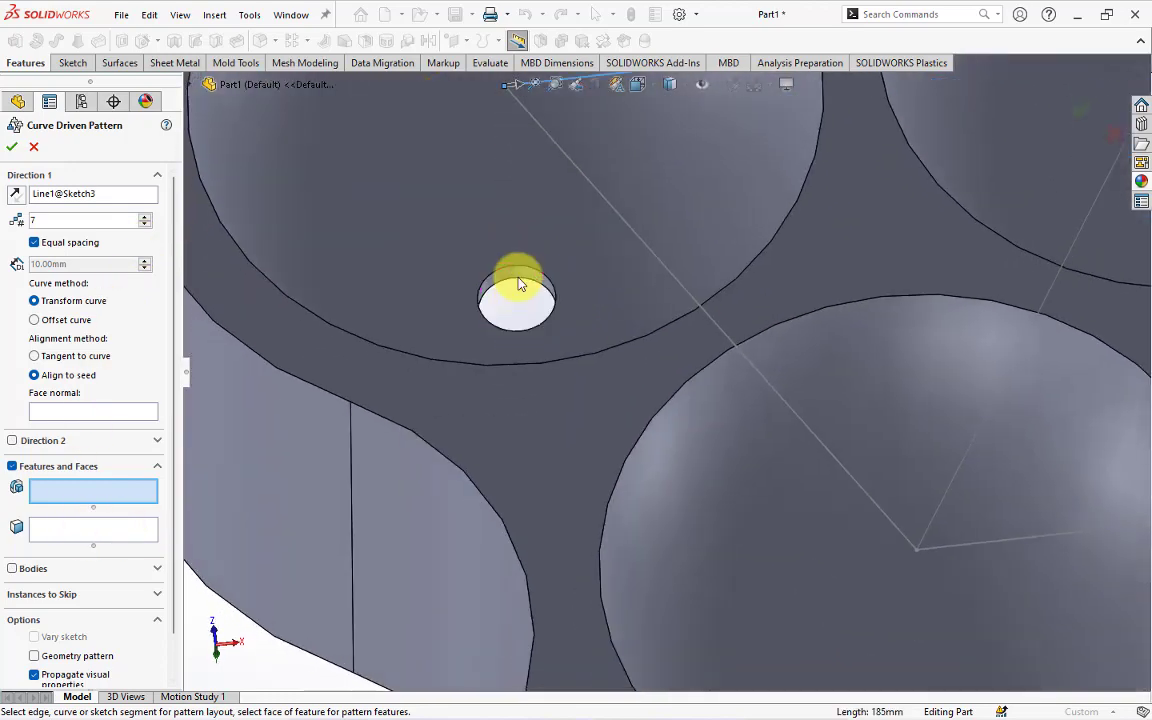
click(515, 281)
scroll(520, 285, up, 4)
scroll(522, 290, up, 2)
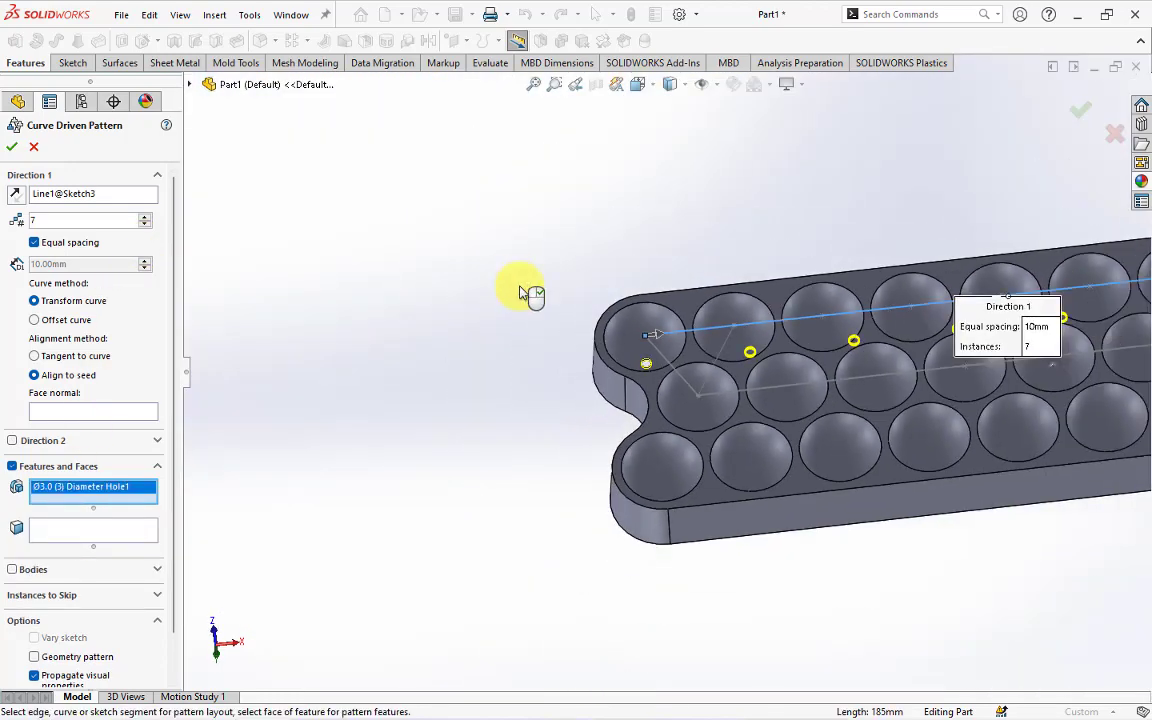
click(145, 216)
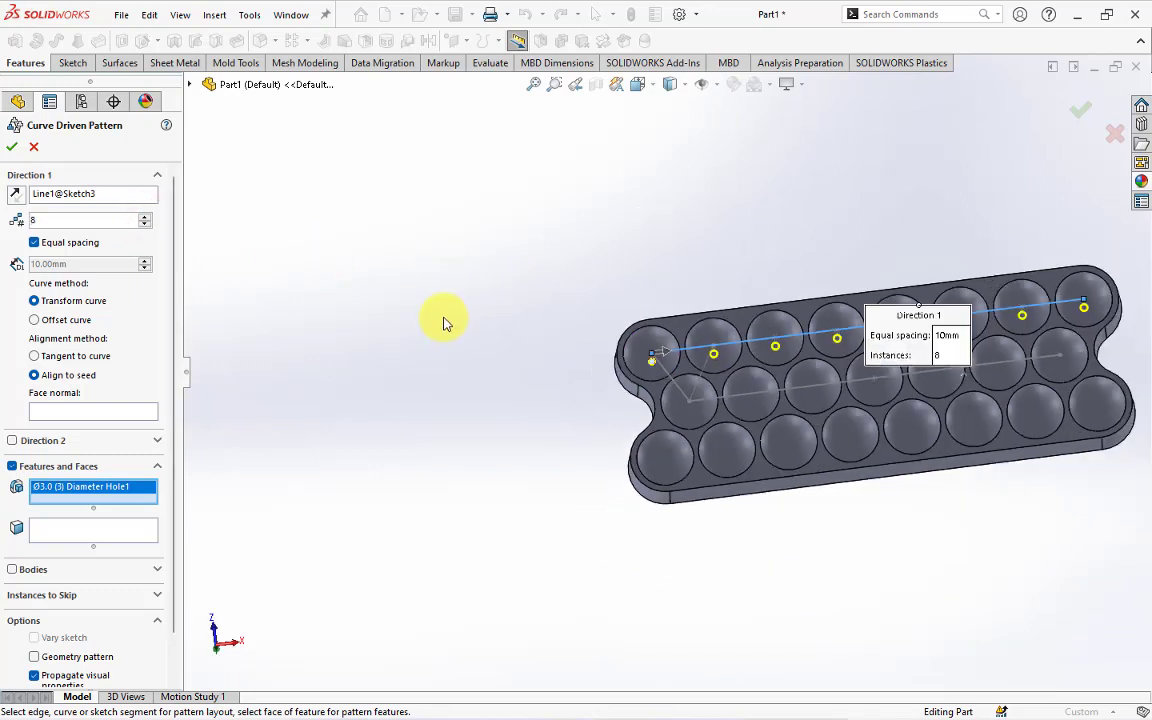
click(13, 150)
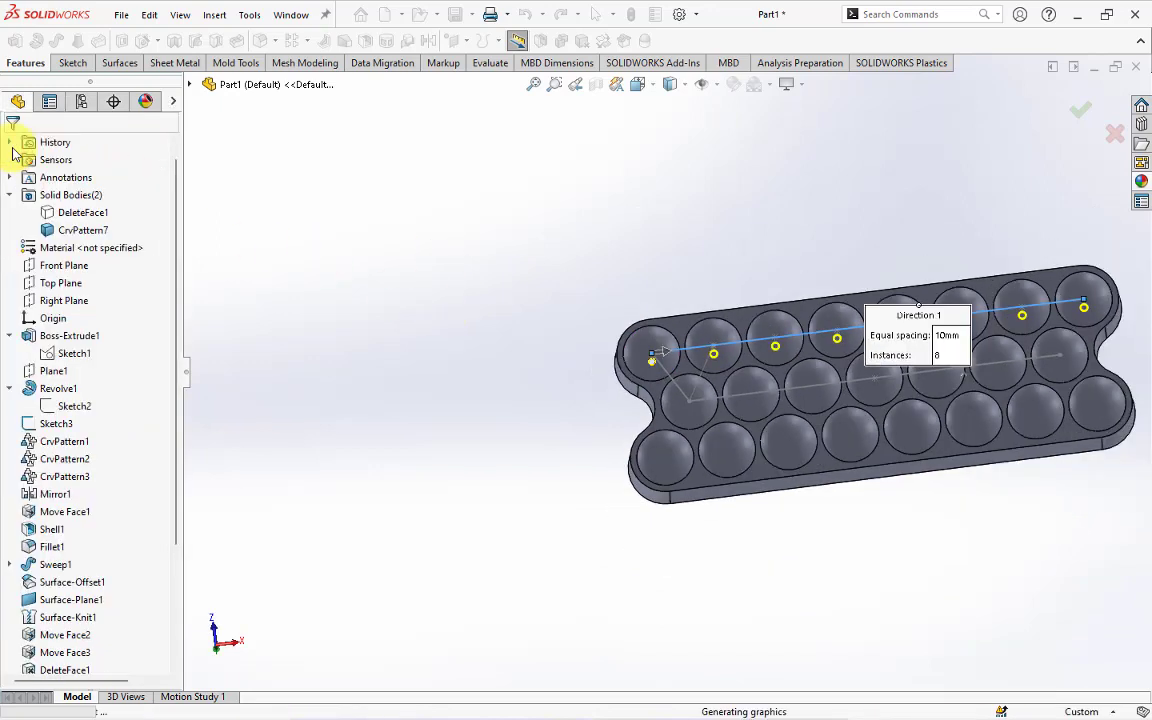
click(306, 42)
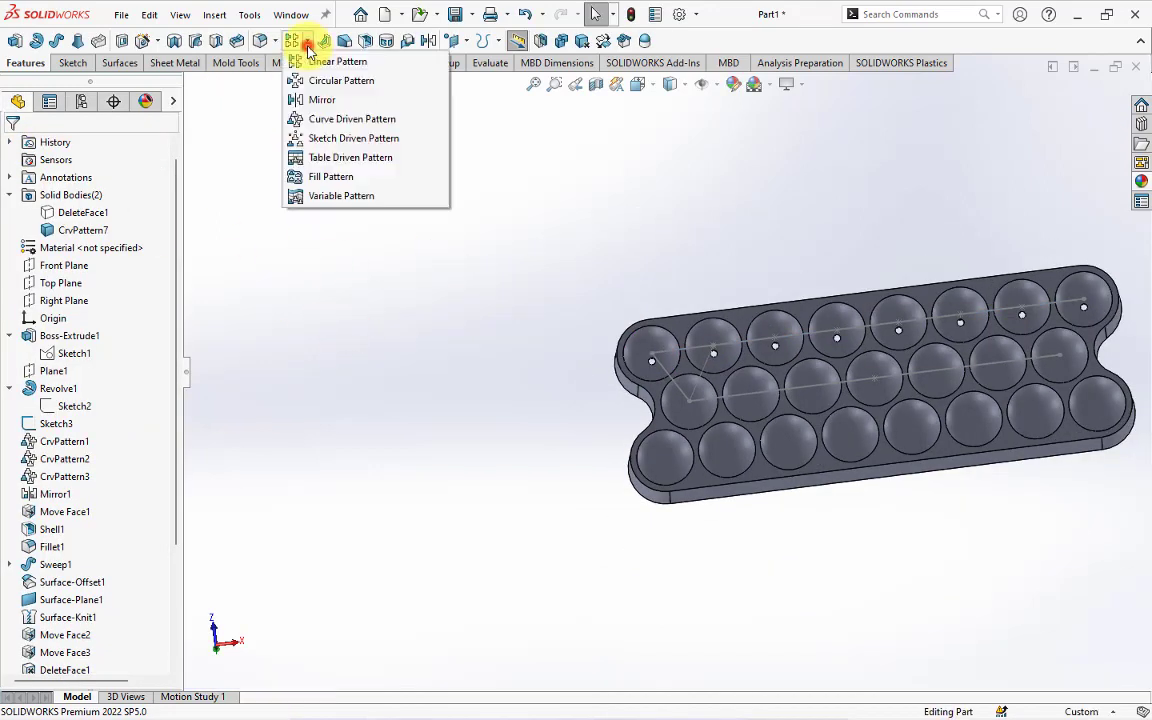
Step: Curve-pattern Diameter Hole1 with 2 instances along the diagonal sketch line Line5
click(316, 118)
scroll(628, 420, down, 3)
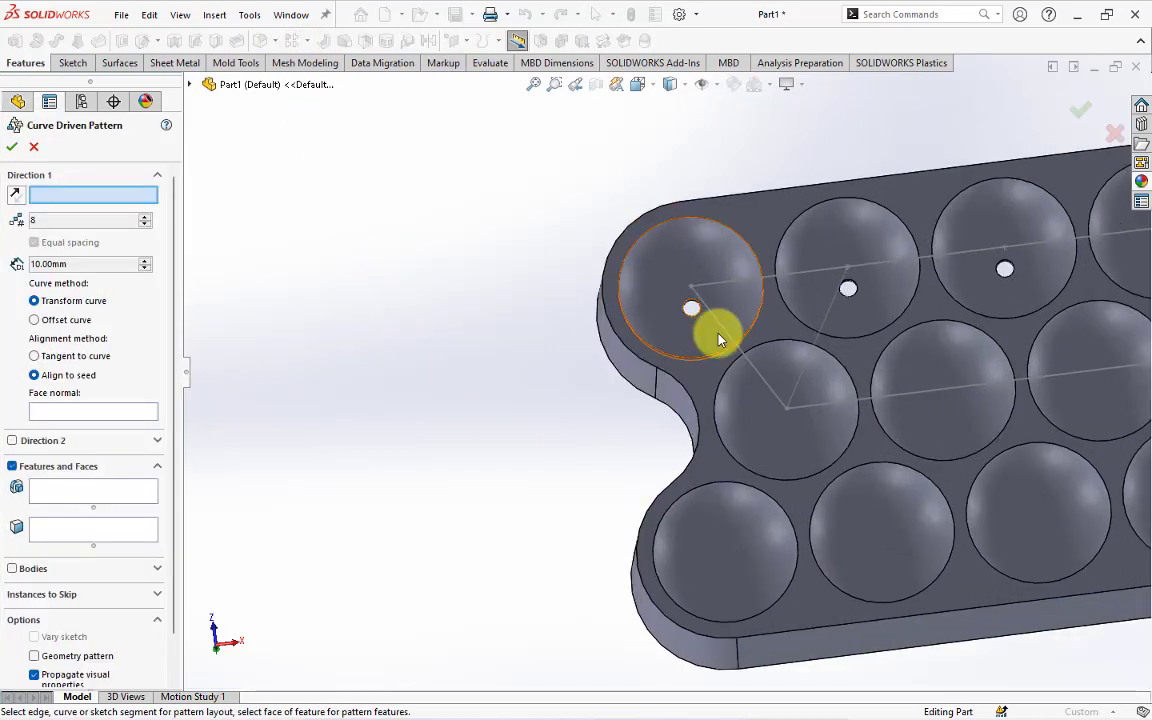
click(711, 317)
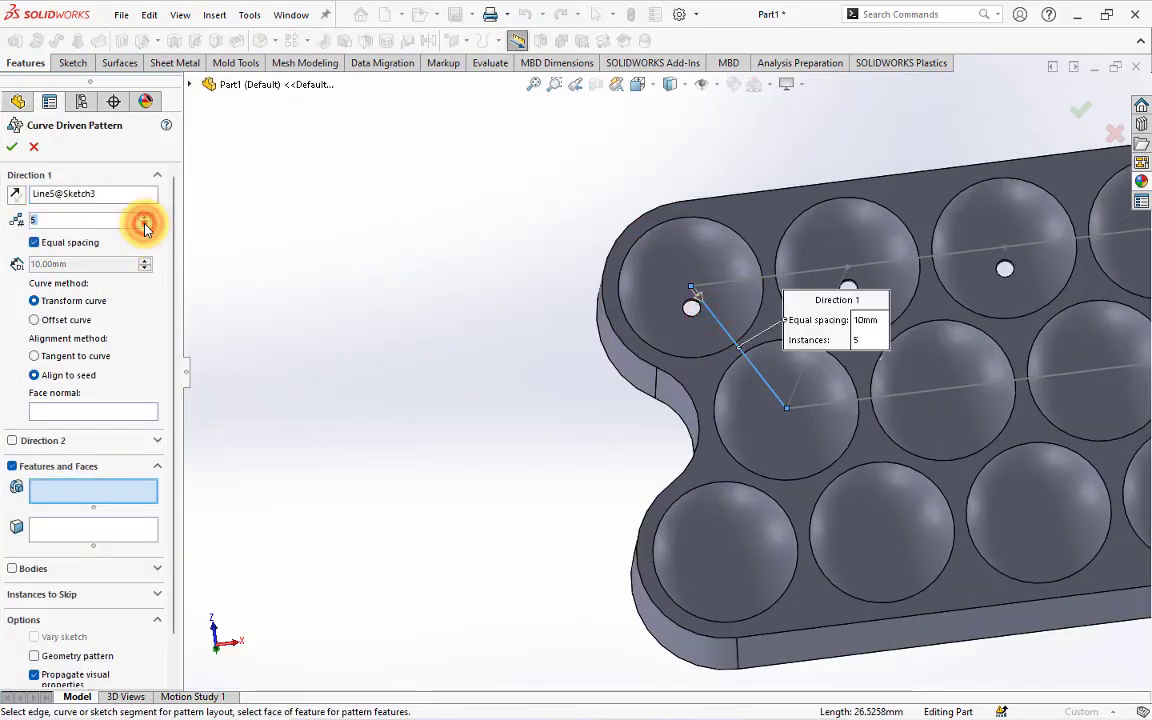
scroll(625, 329, down, 3)
scroll(620, 323, down, 3)
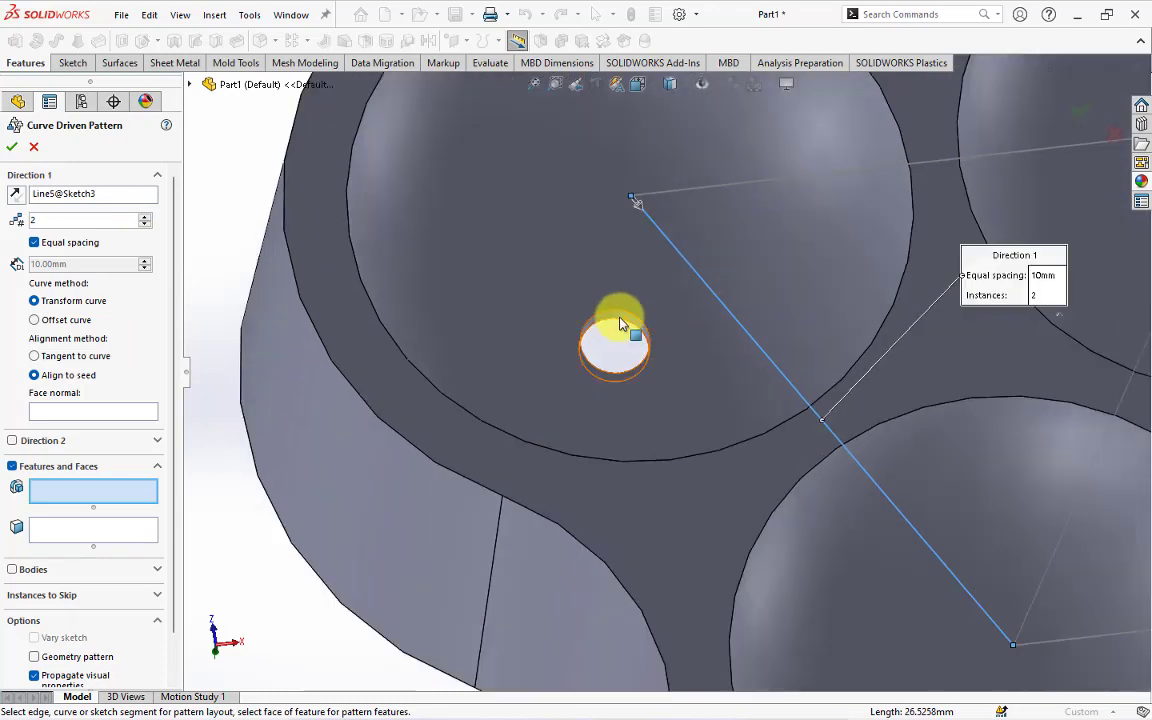
click(619, 320)
scroll(617, 318, up, 3)
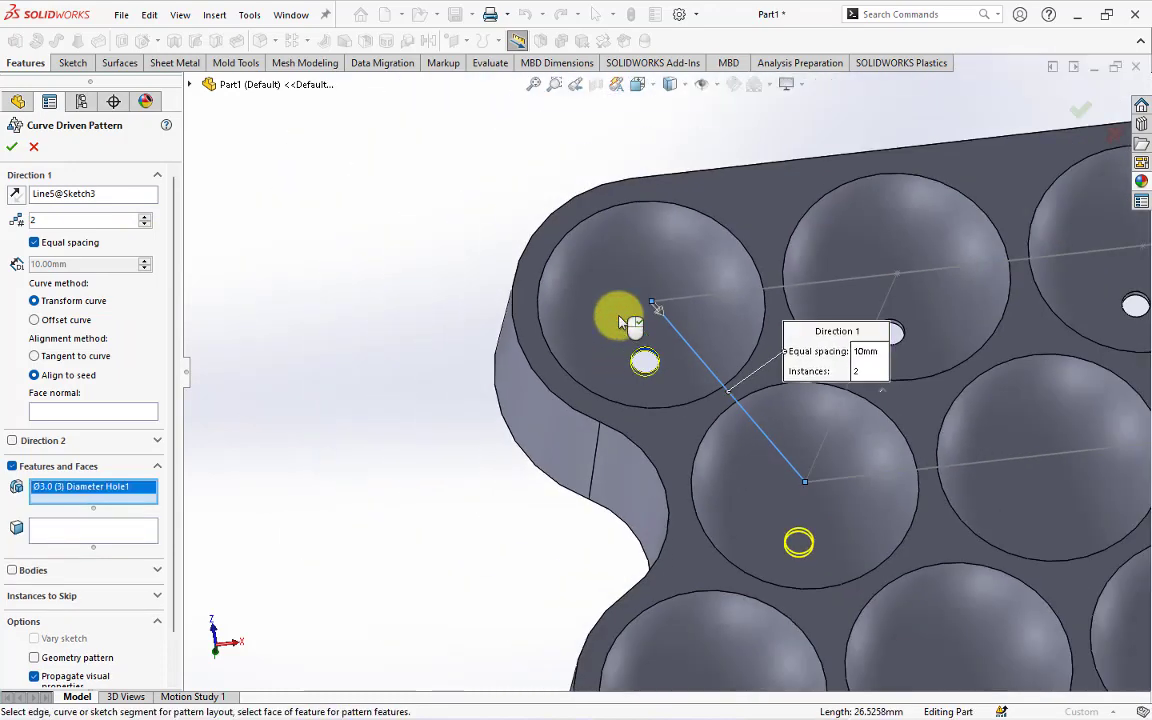
click(12, 145)
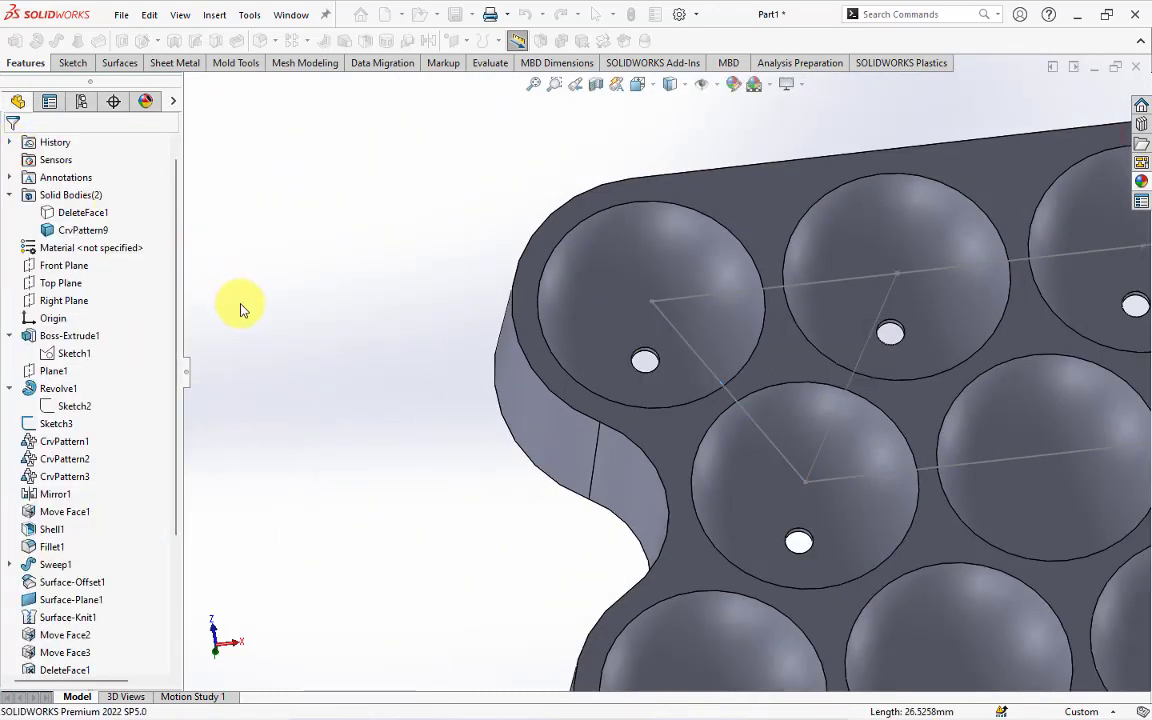
Step: Start a curve driven pattern of CrvPattern9's holes along the middle line Line3
scroll(300, 220, up, 3)
click(305, 41)
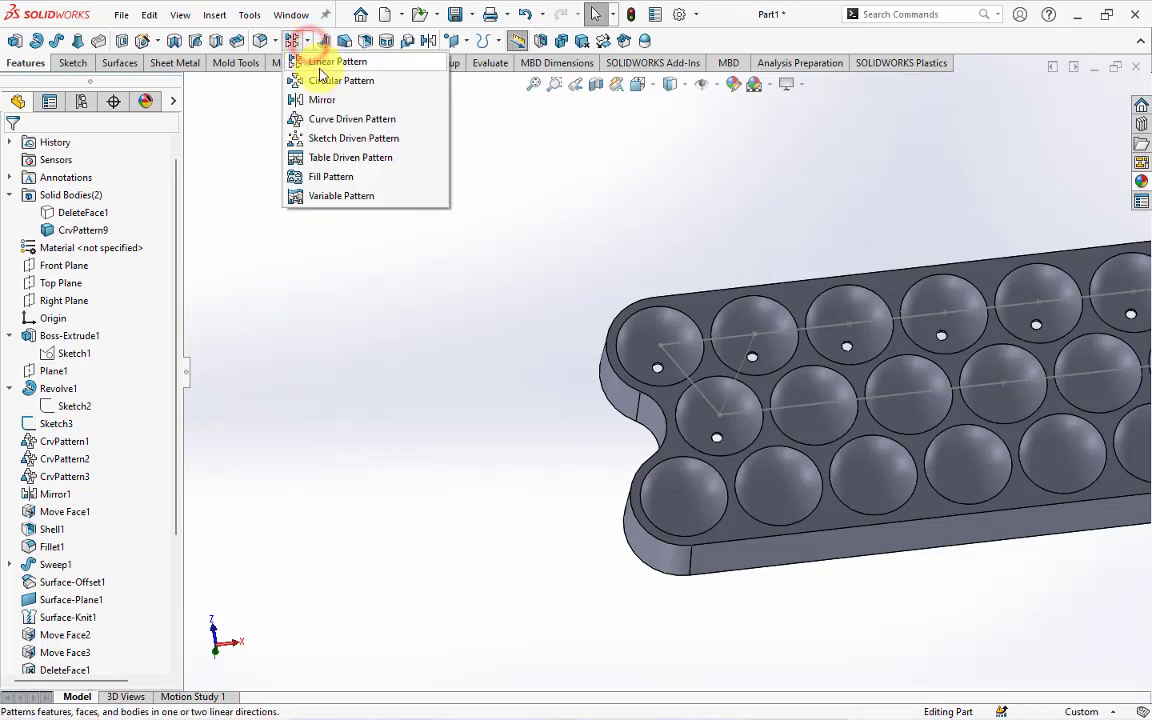
click(322, 121)
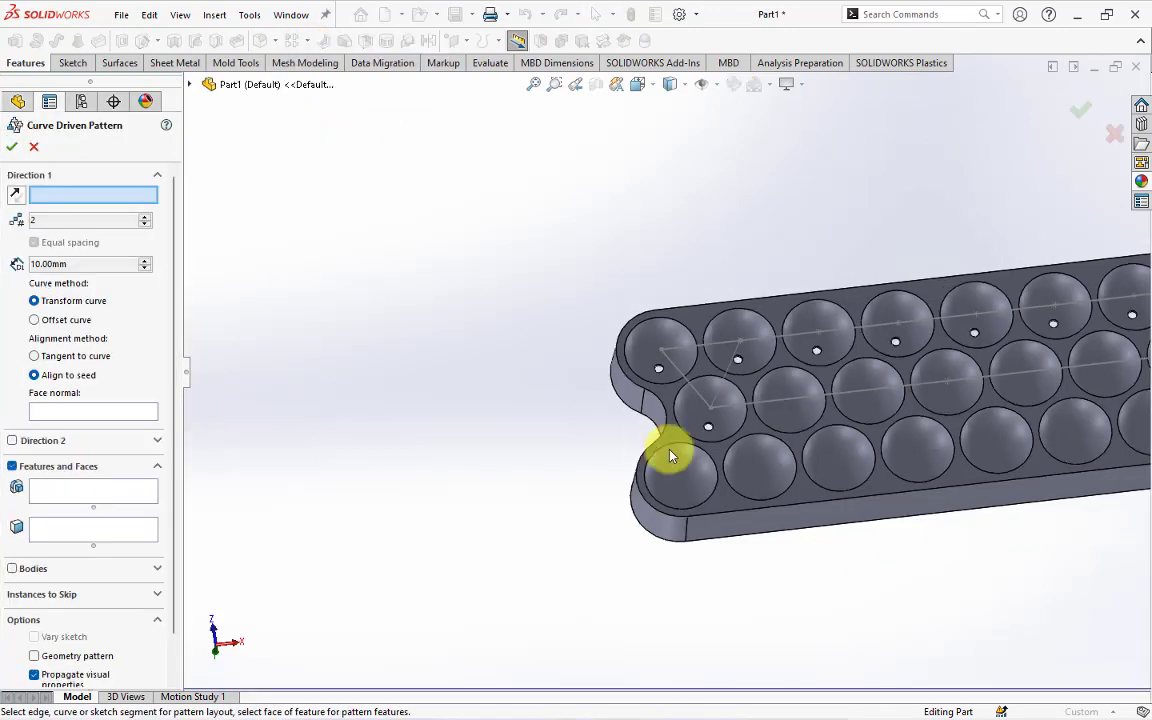
click(731, 407)
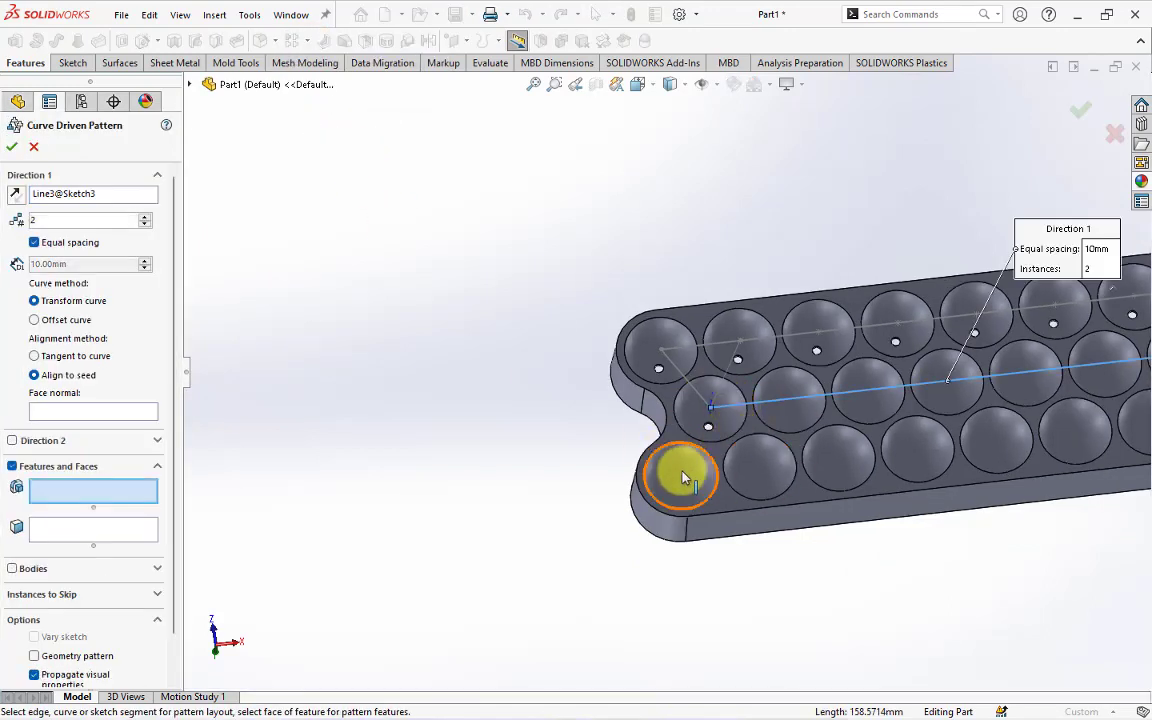
scroll(688, 440, down, 3)
scroll(620, 392, down, 3)
click(610, 370)
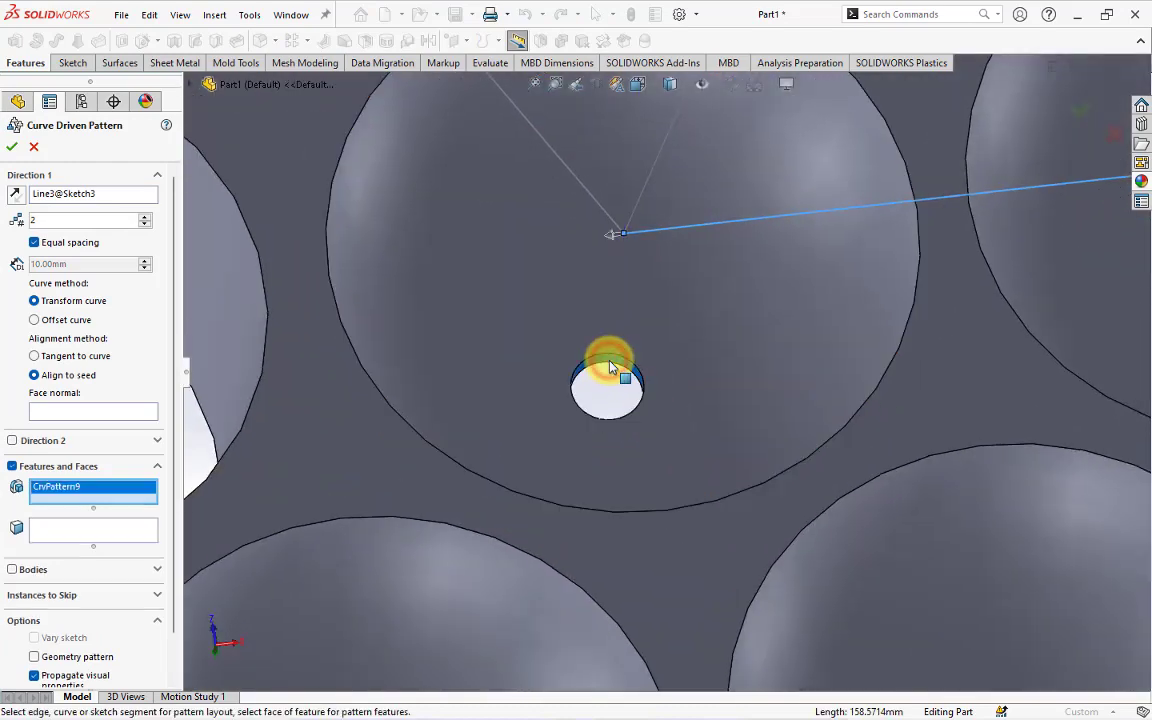
Step: Reverse the pattern direction and set it to 7 instances, checking the skip-instances settings
scroll(607, 362, up, 3)
scroll(600, 366, up, 3)
click(14, 196)
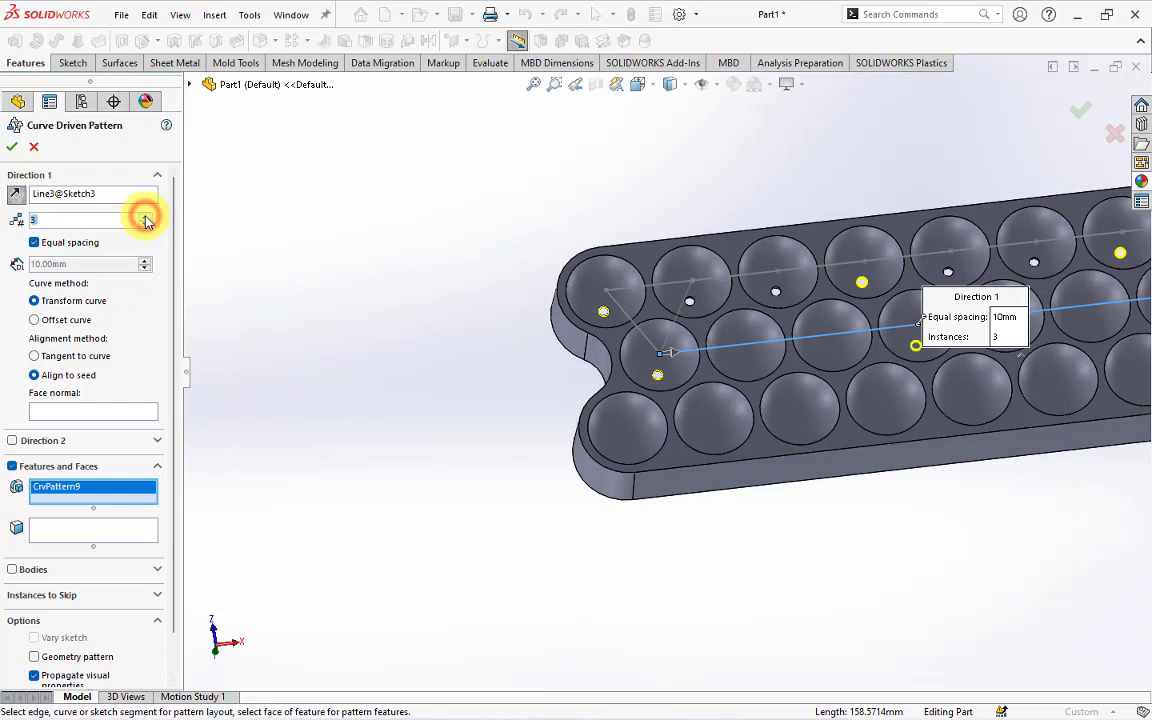
click(146, 217)
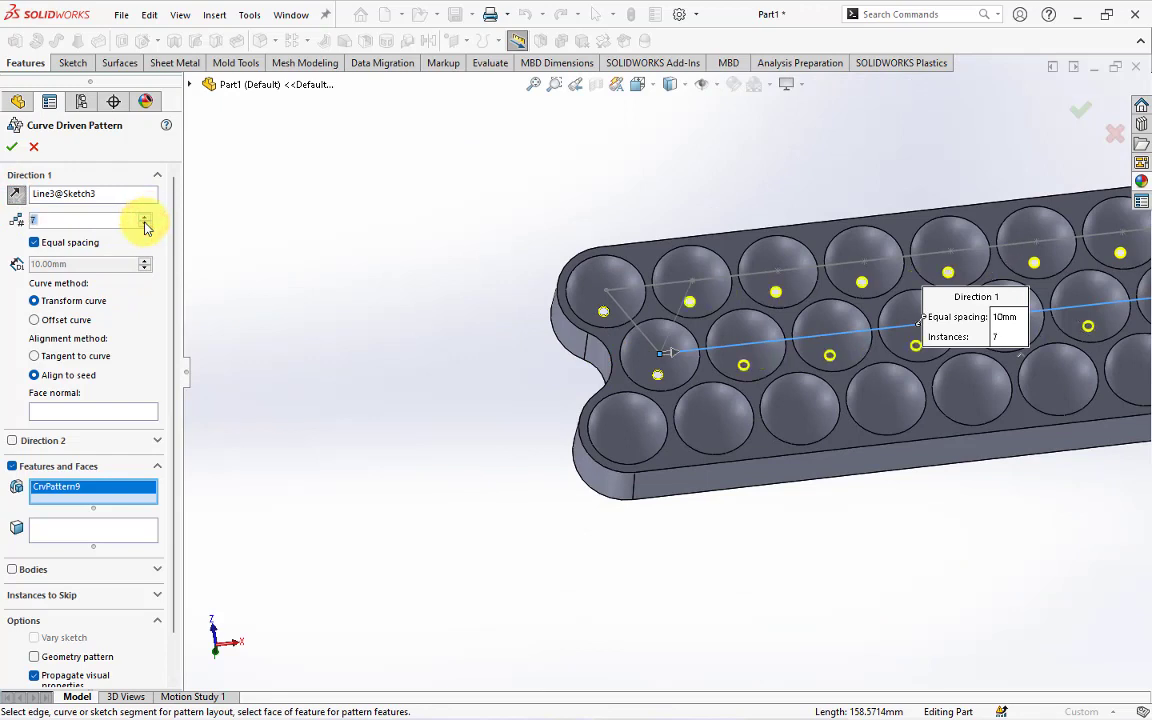
scroll(360, 410, up, 2)
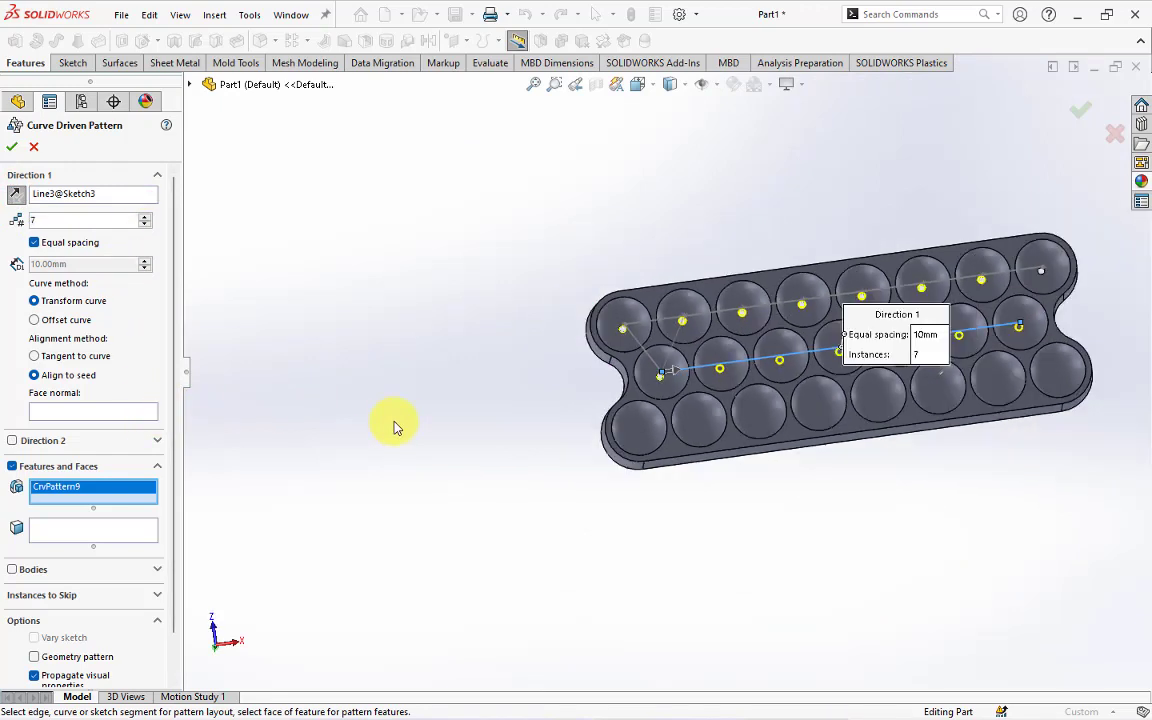
click(98, 594)
mouse_move(689, 378)
middle_down()
mouse_move(711, 428)
mouse_move(699, 334)
middle_up()
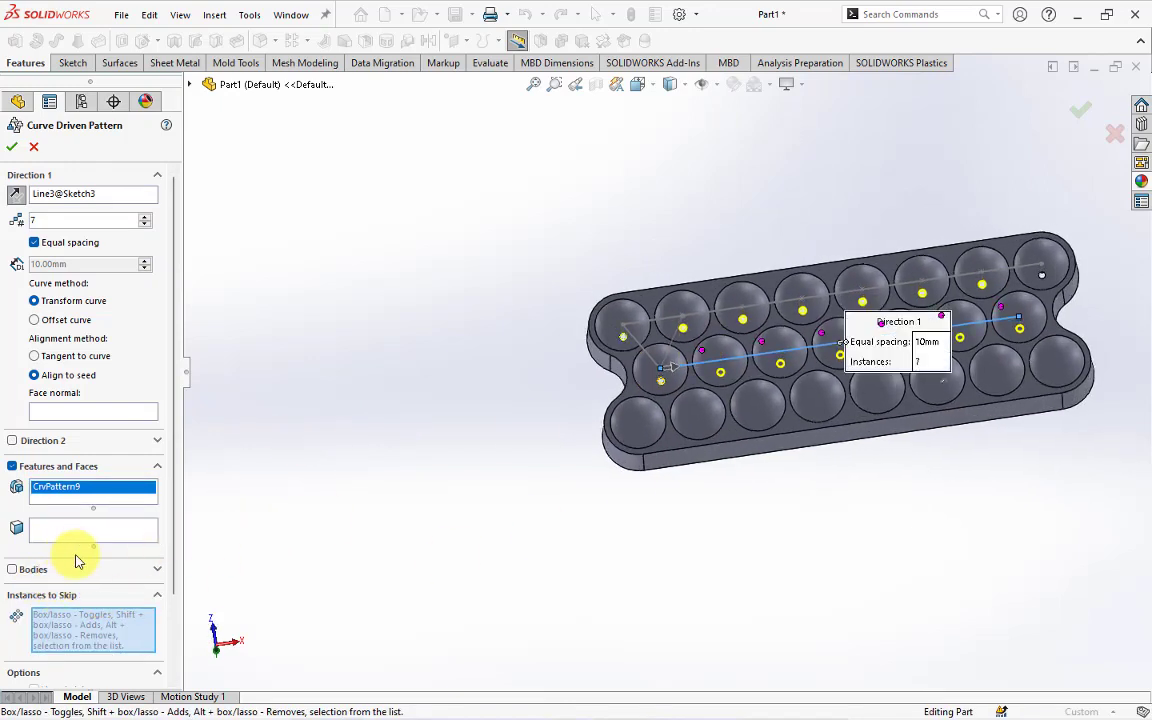
click(157, 596)
Step: Confirm the 7-instance hole pattern and mirror the hole pattern about the Front Plane
click(12, 147)
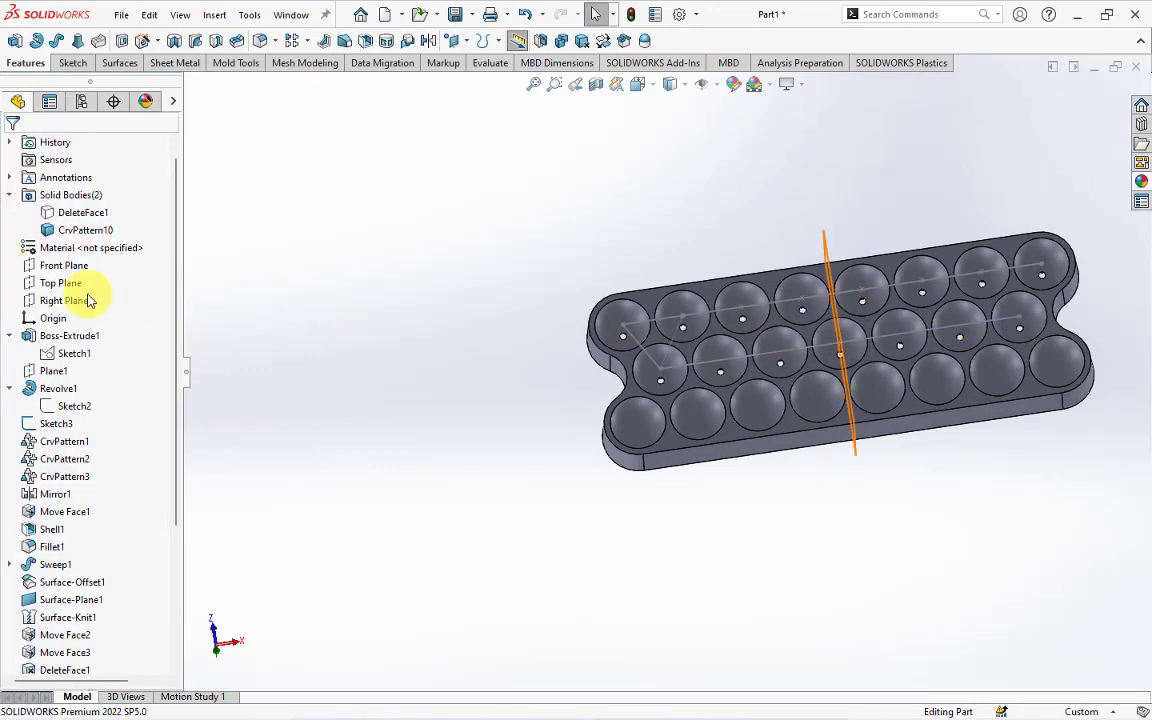
click(55, 265)
click(386, 40)
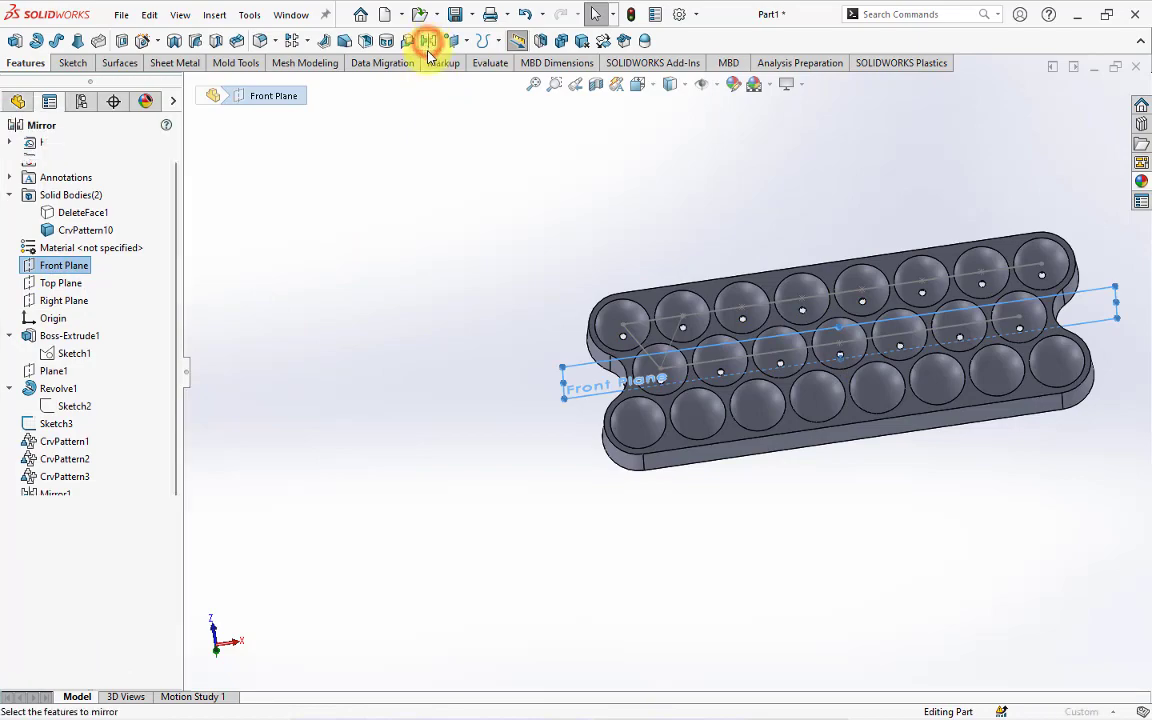
click(116, 318)
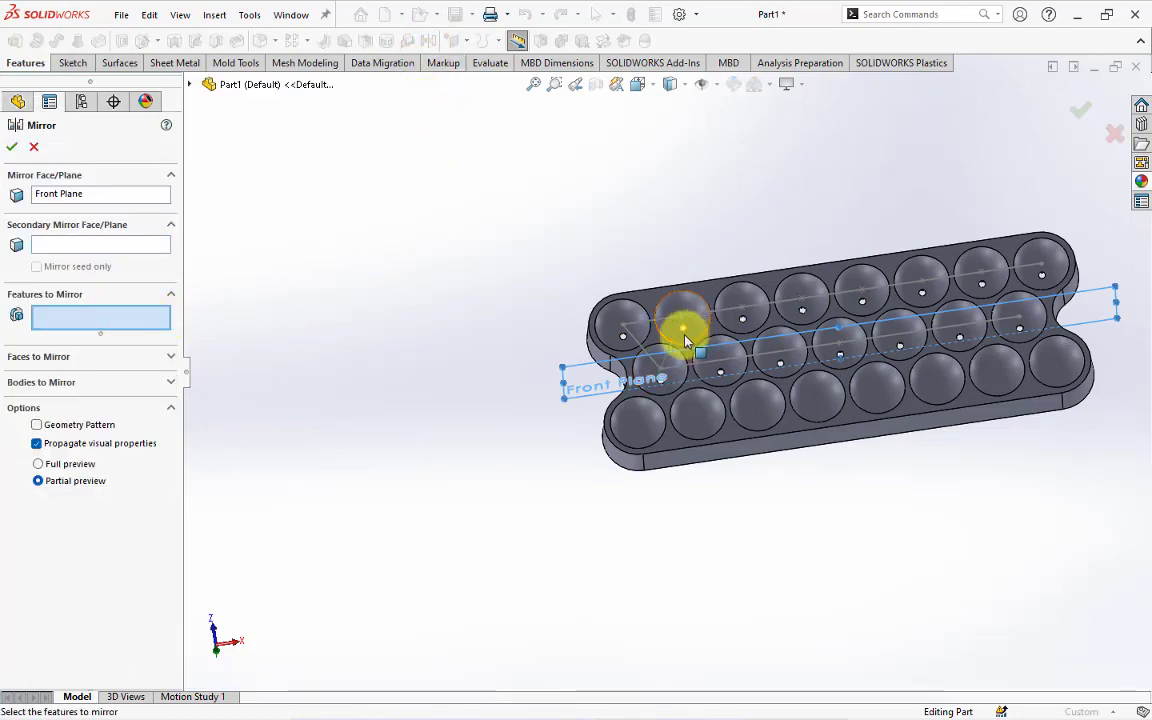
scroll(685, 341, down, 5)
scroll(681, 334, down, 3)
click(631, 344)
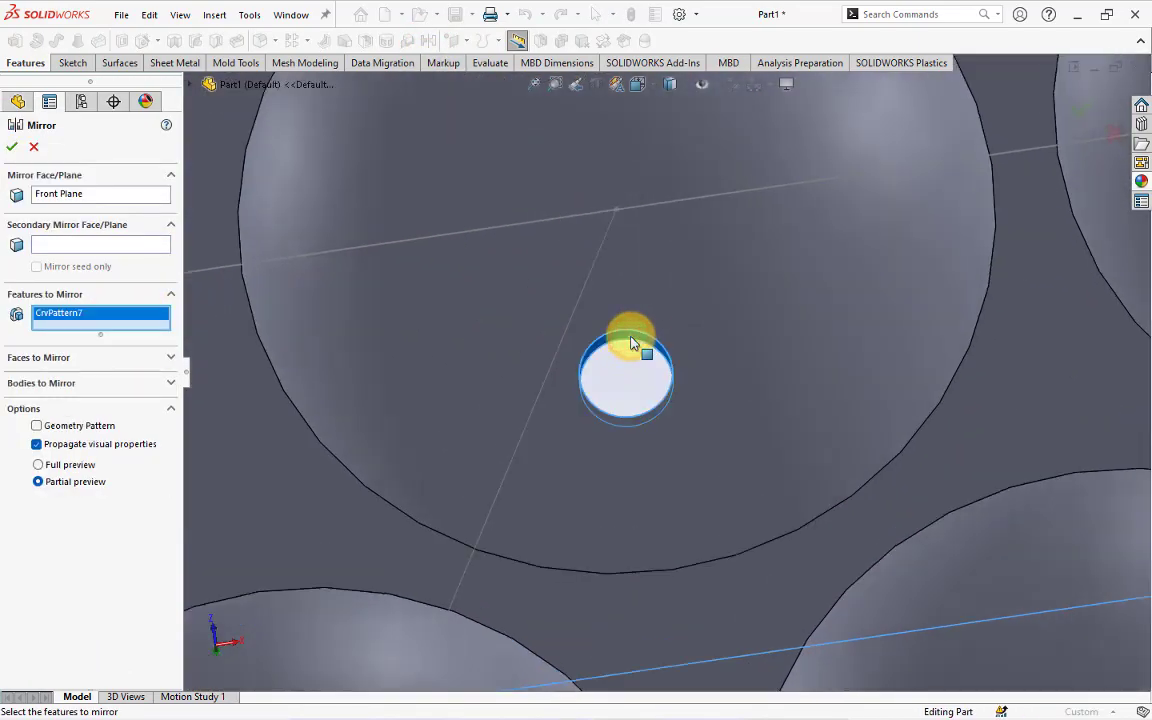
scroll(627, 340, up, 8)
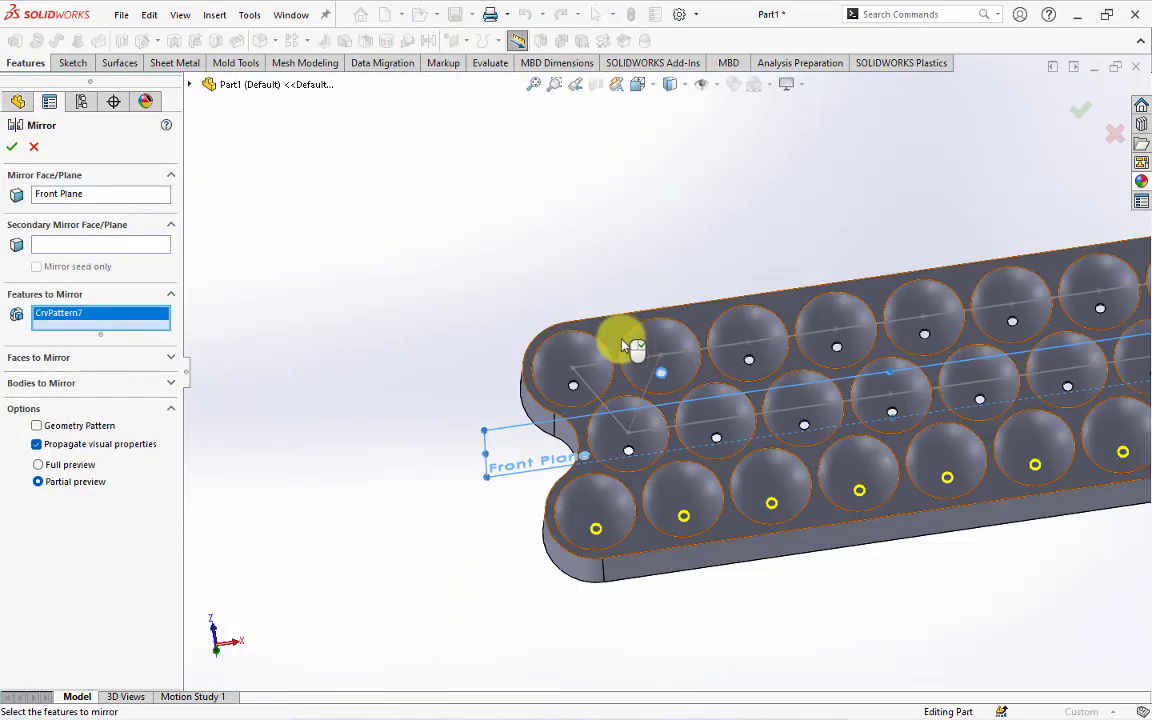
click(13, 150)
click(355, 350)
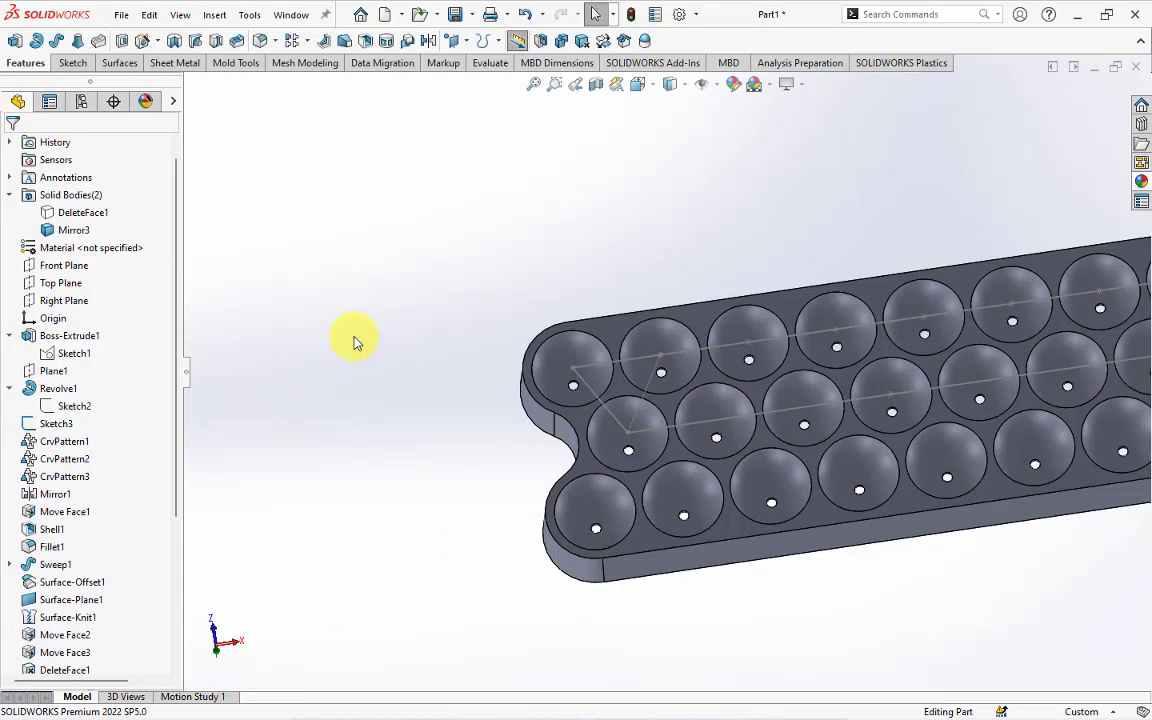
Step: Hide the Sketch3 guide lines and the DeleteFace1 body
scroll(355, 343, up, 2)
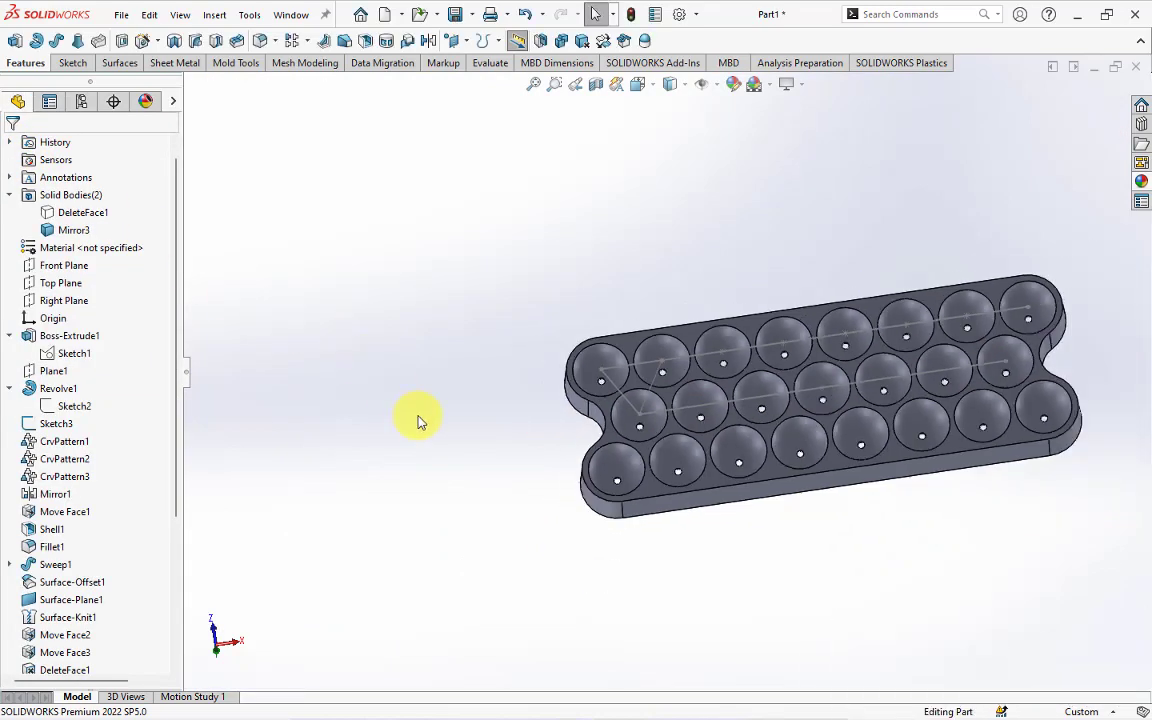
click(703, 358)
click(764, 303)
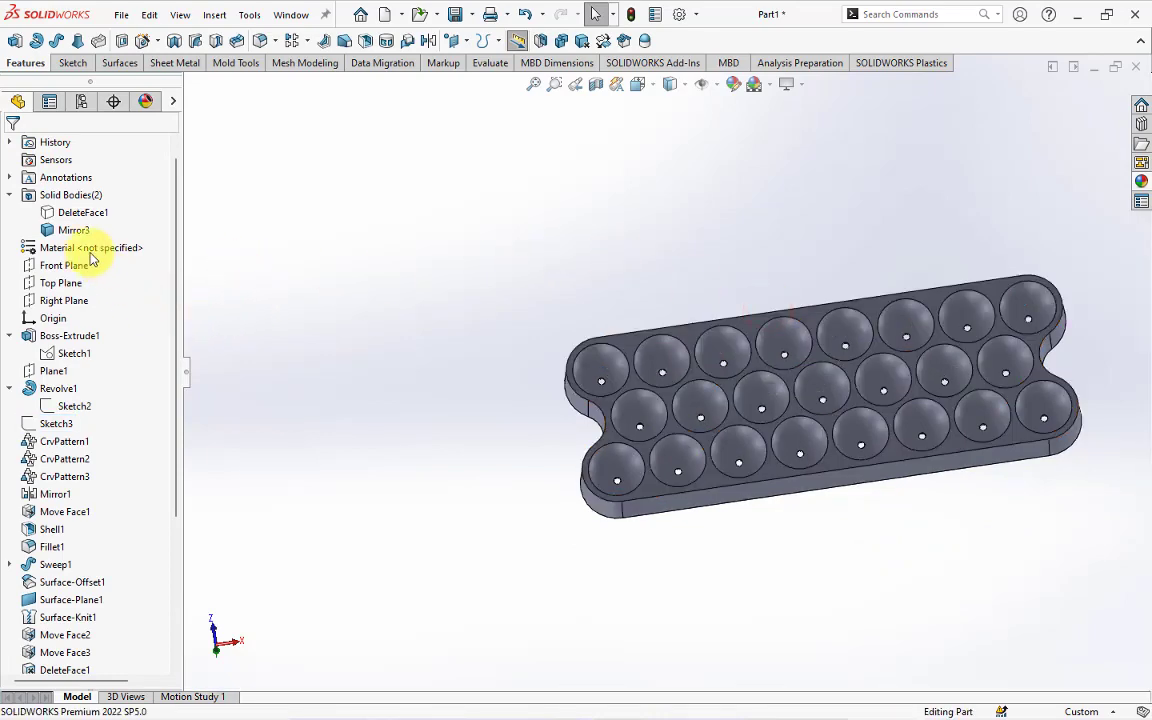
click(80, 212)
click(82, 185)
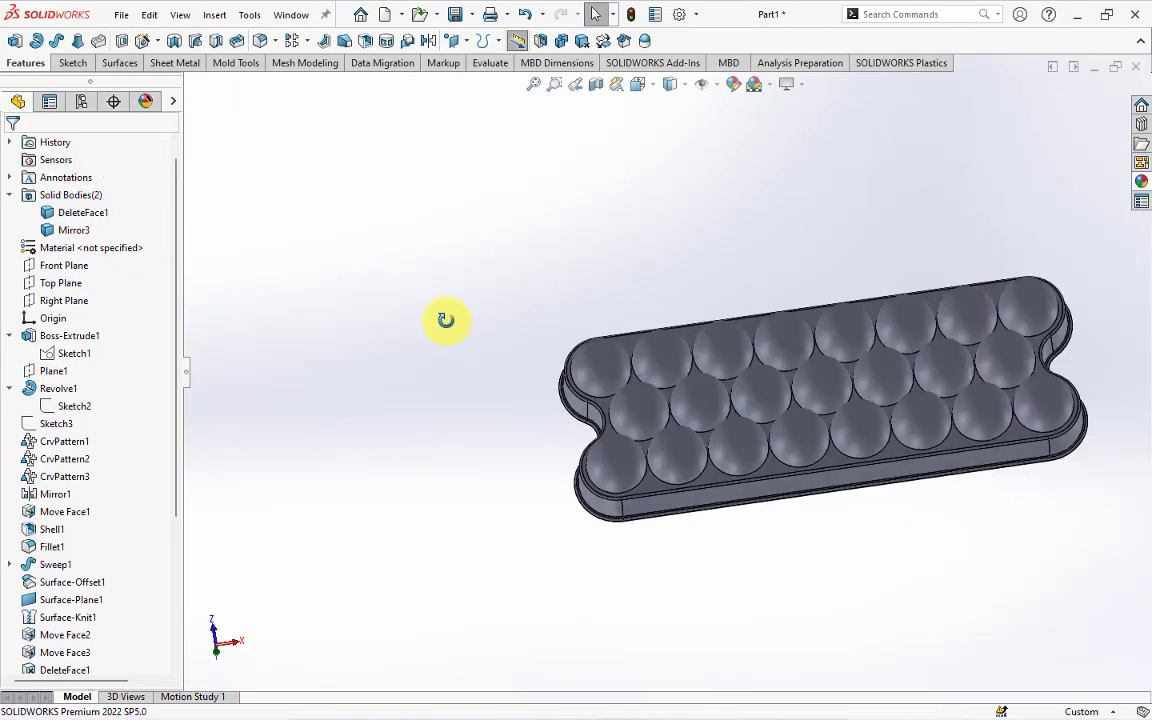
Step: Start a new sketch on the flat Surface-Plane1 face at the tray's end
middle_drag(446, 320, 493, 475)
scroll(690, 493, down, 3)
middle_drag(665, 313, 643, 398)
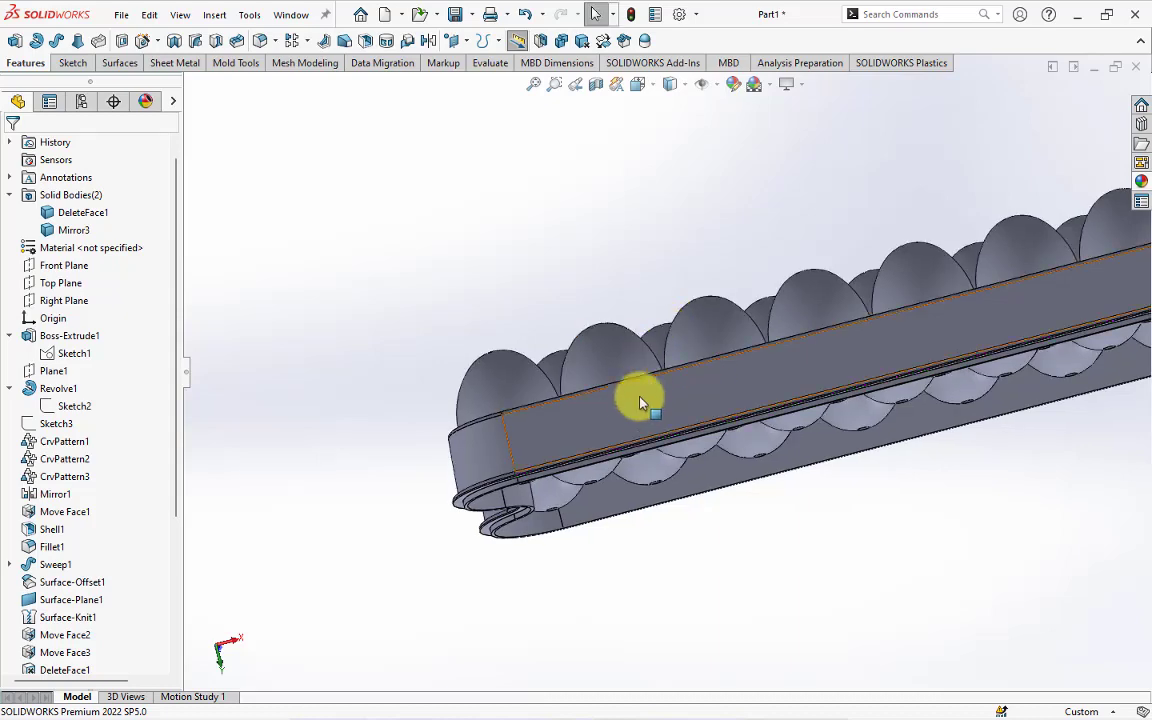
scroll(609, 483, down, 5)
middle_drag(522, 496, 532, 424)
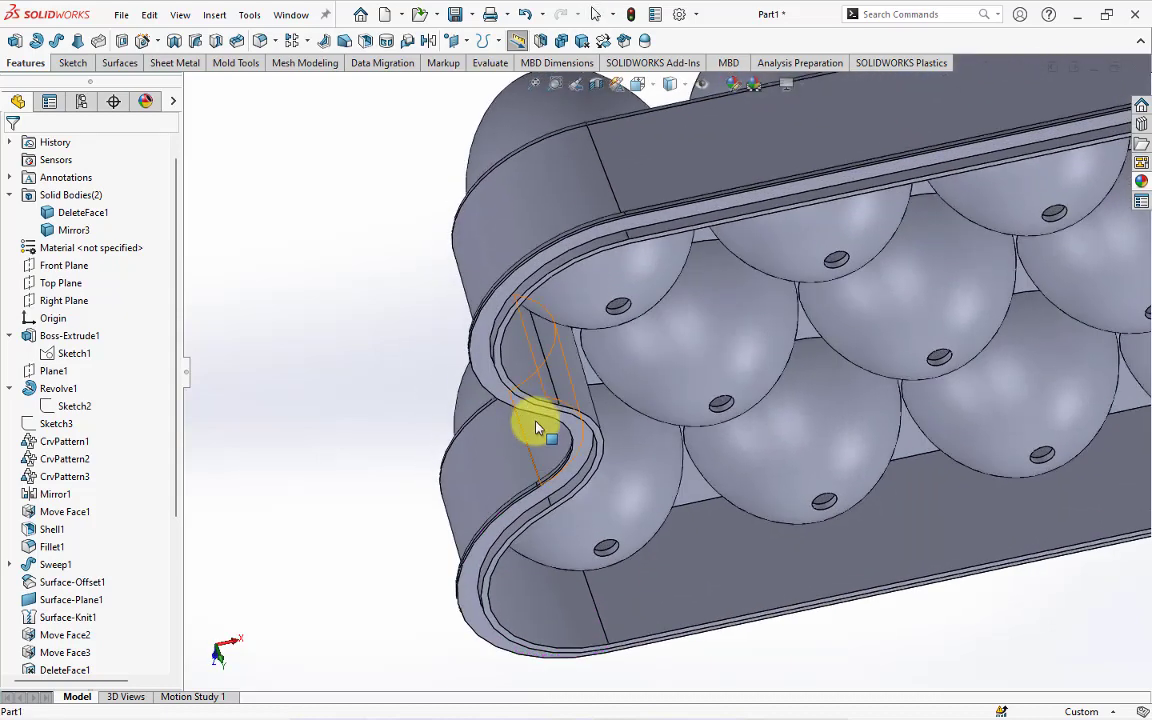
scroll(532, 405, down, 3)
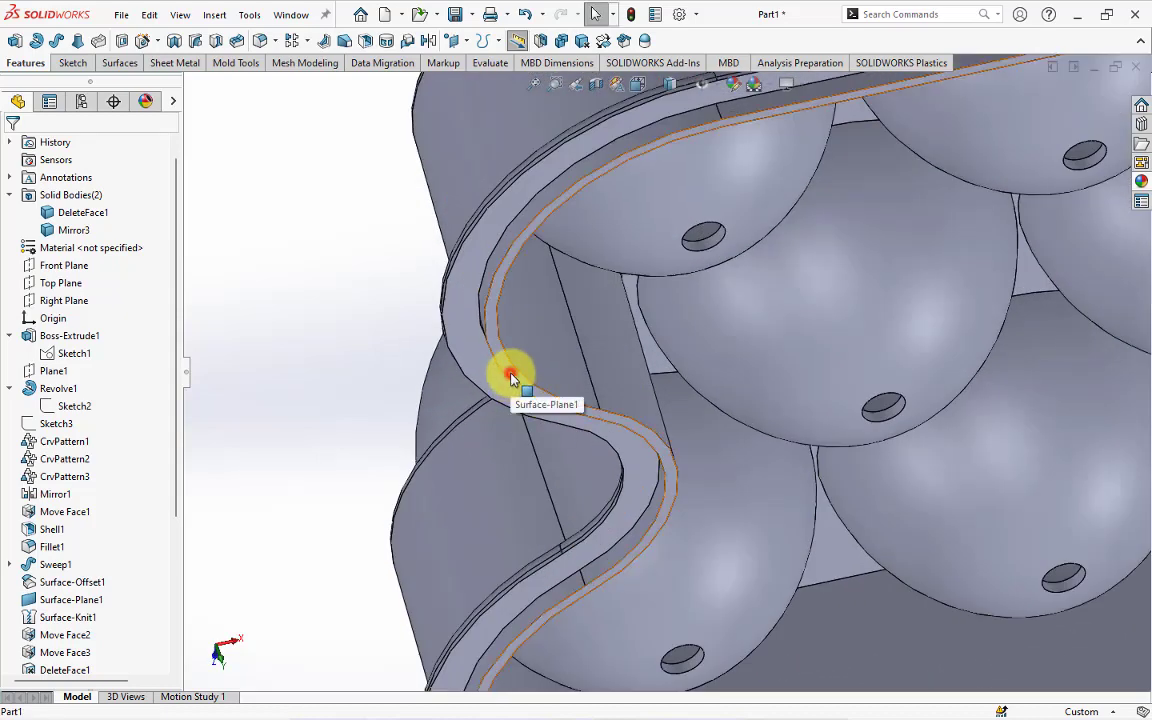
click(506, 378)
click(581, 327)
Step: Convert the inner rim's tangent edge chain into Sketch7 lines
click(460, 590)
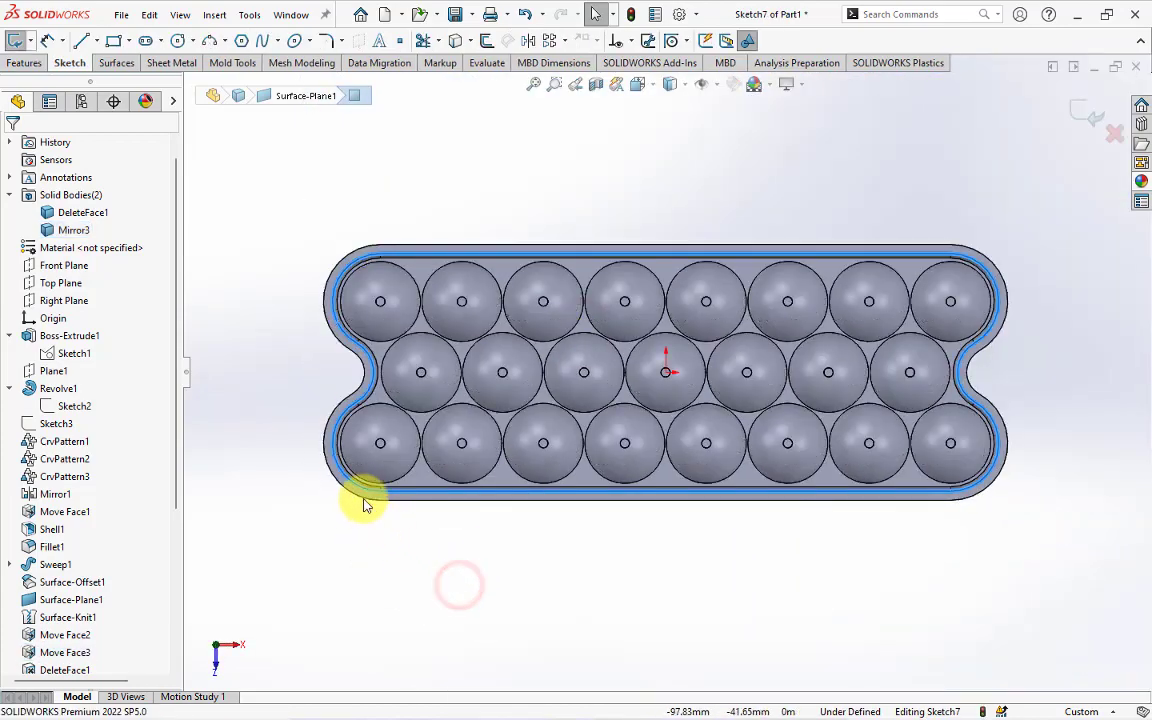
scroll(357, 495, down, 3)
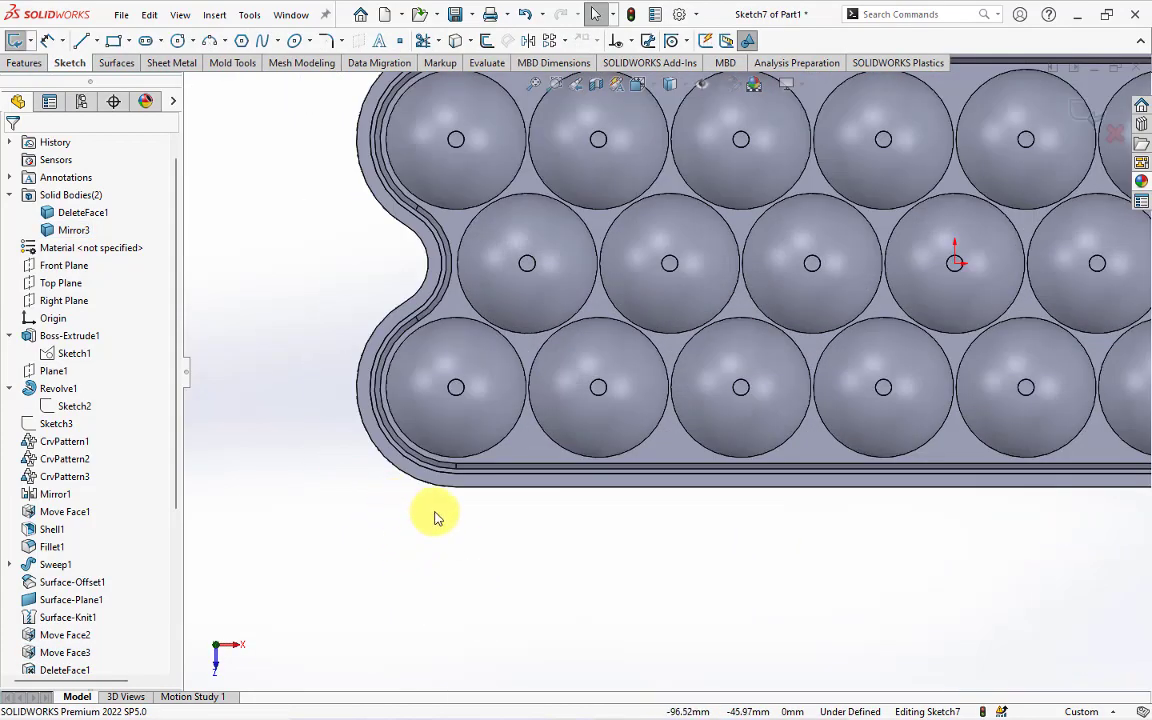
middle_drag(430, 518, 404, 442)
right_click(434, 336)
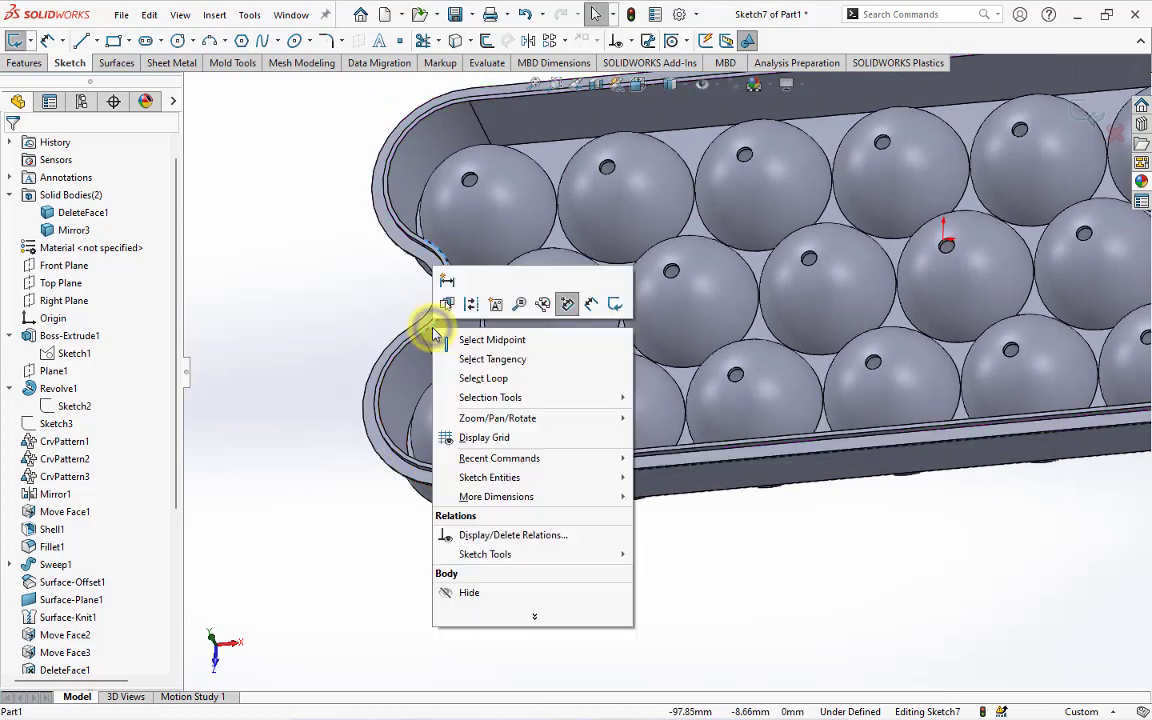
click(478, 354)
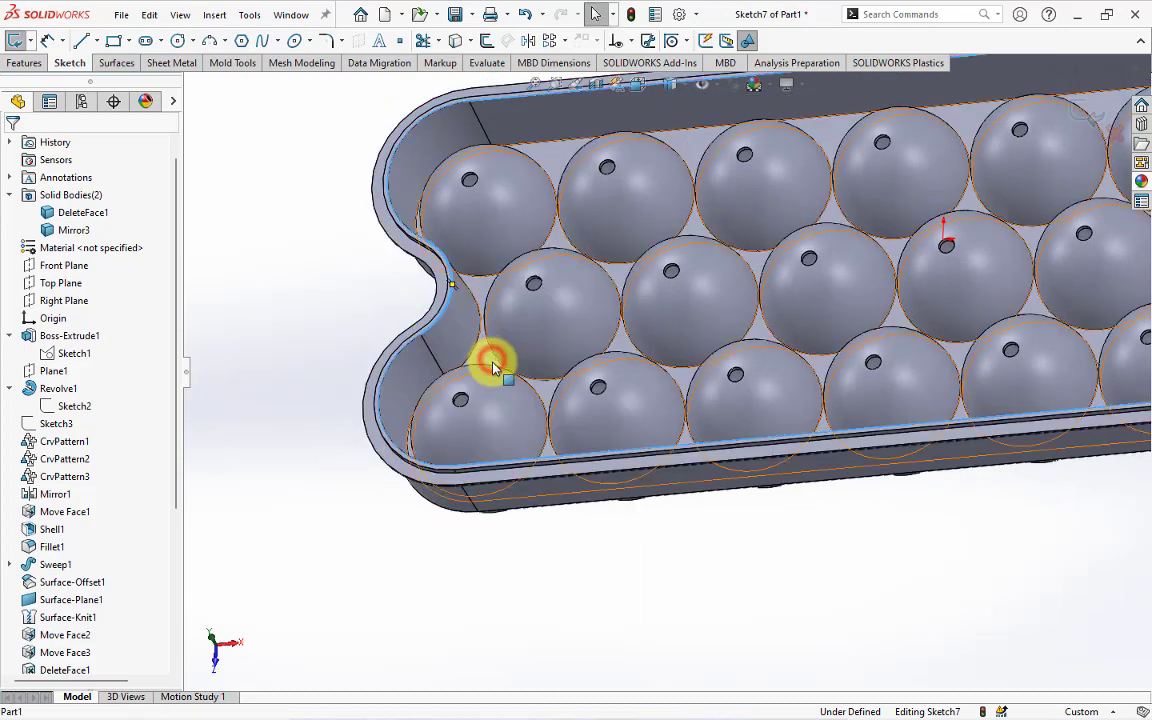
click(456, 41)
Step: Select the outer rim's tangent edge chain at the rounded end wall
mouse_move(253, 333)
middle_down()
mouse_move(252, 265)
mouse_move(494, 458)
mouse_move(440, 413)
middle_up()
scroll(450, 445, down, 3)
scroll(440, 413, up, 2)
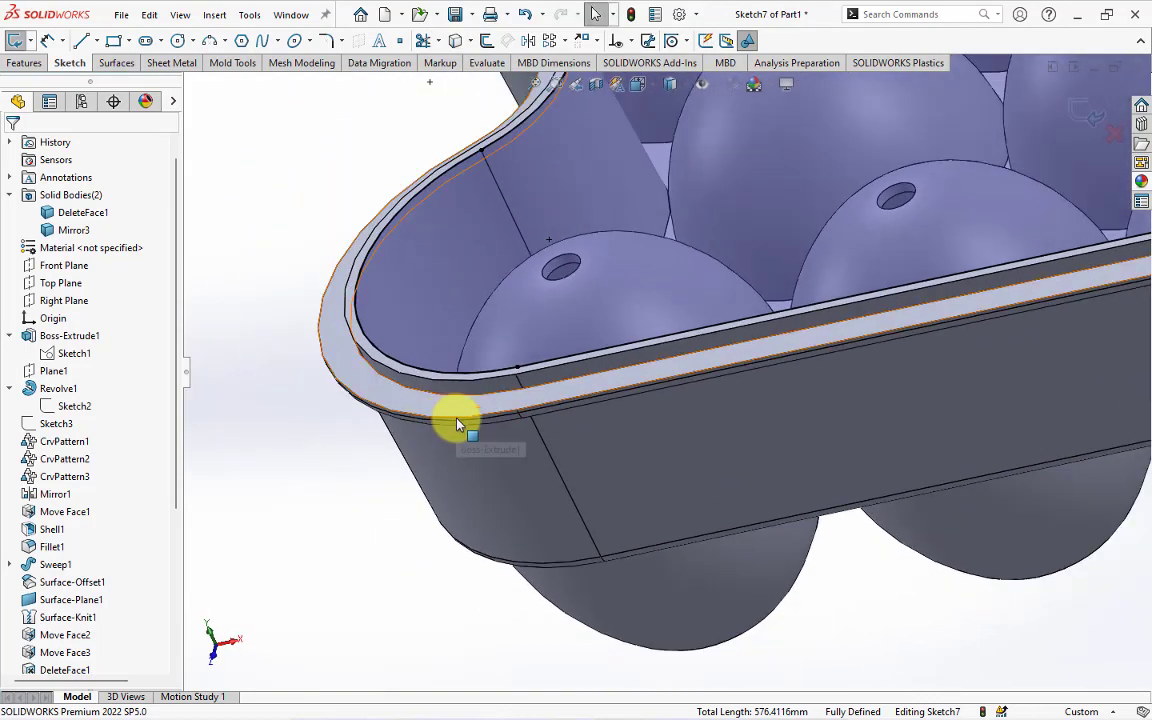
right_click(455, 417)
click(505, 444)
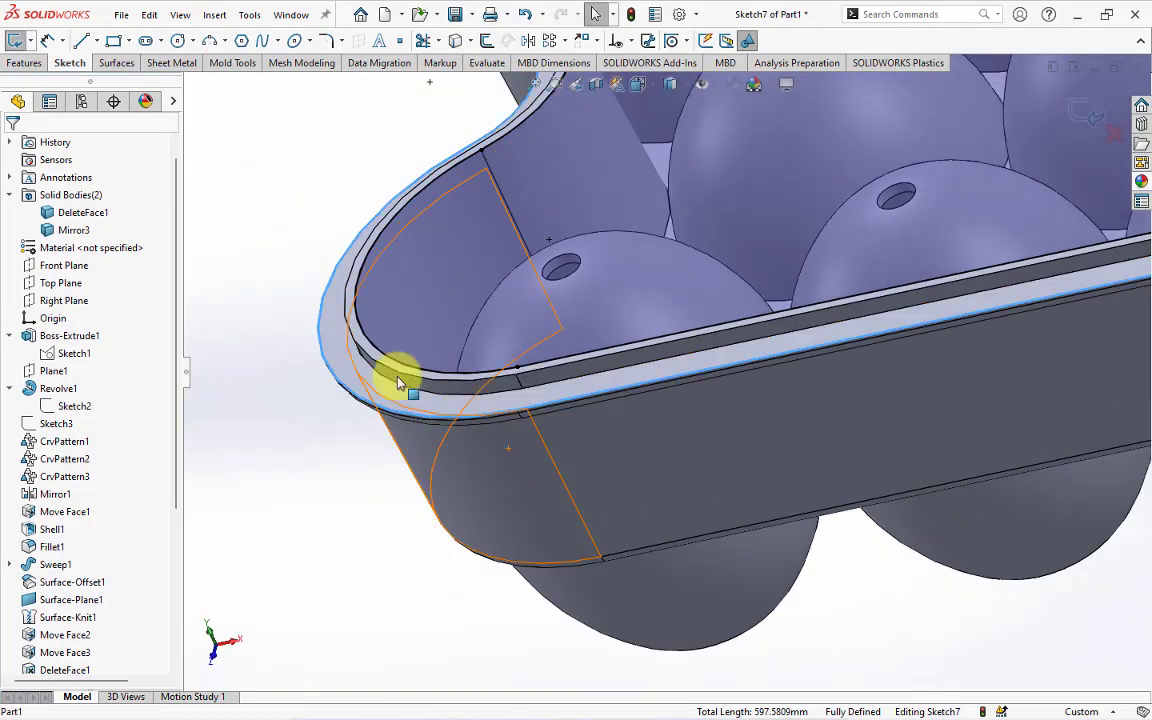
Step: Show the tray in Top view and zoom in on its left end
middle_drag(398, 380, 438, 106)
middle_drag(430, 230, 411, 282)
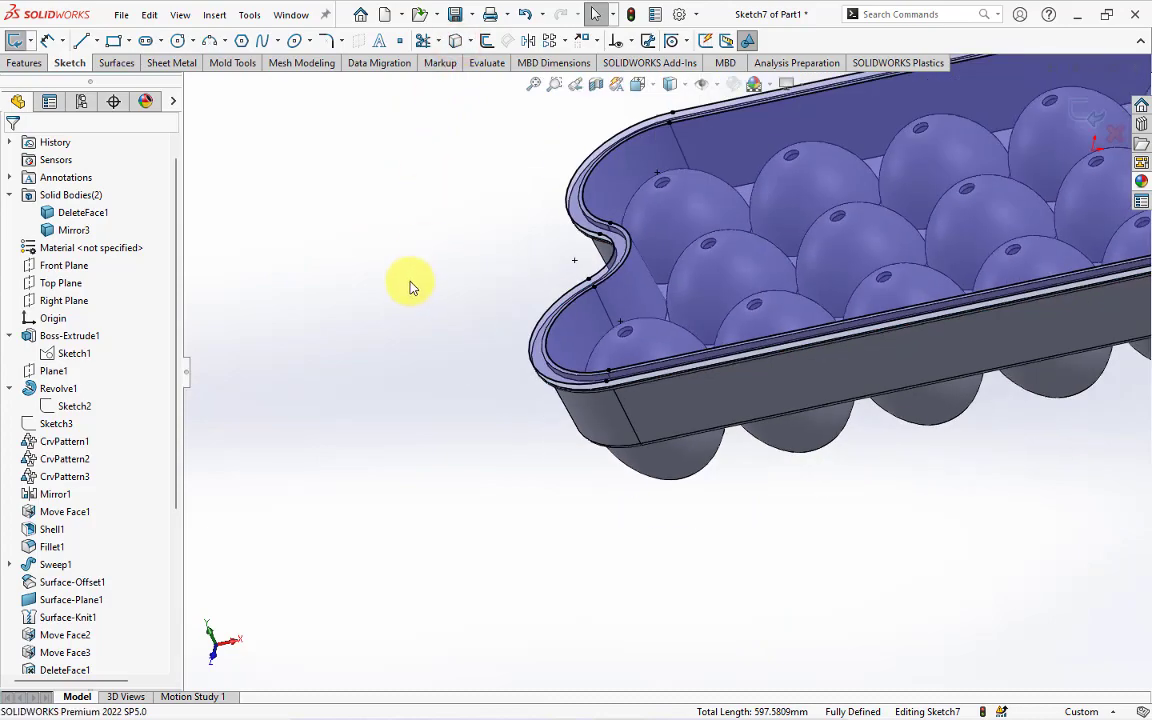
scroll(640, 125, up, 1)
click(637, 84)
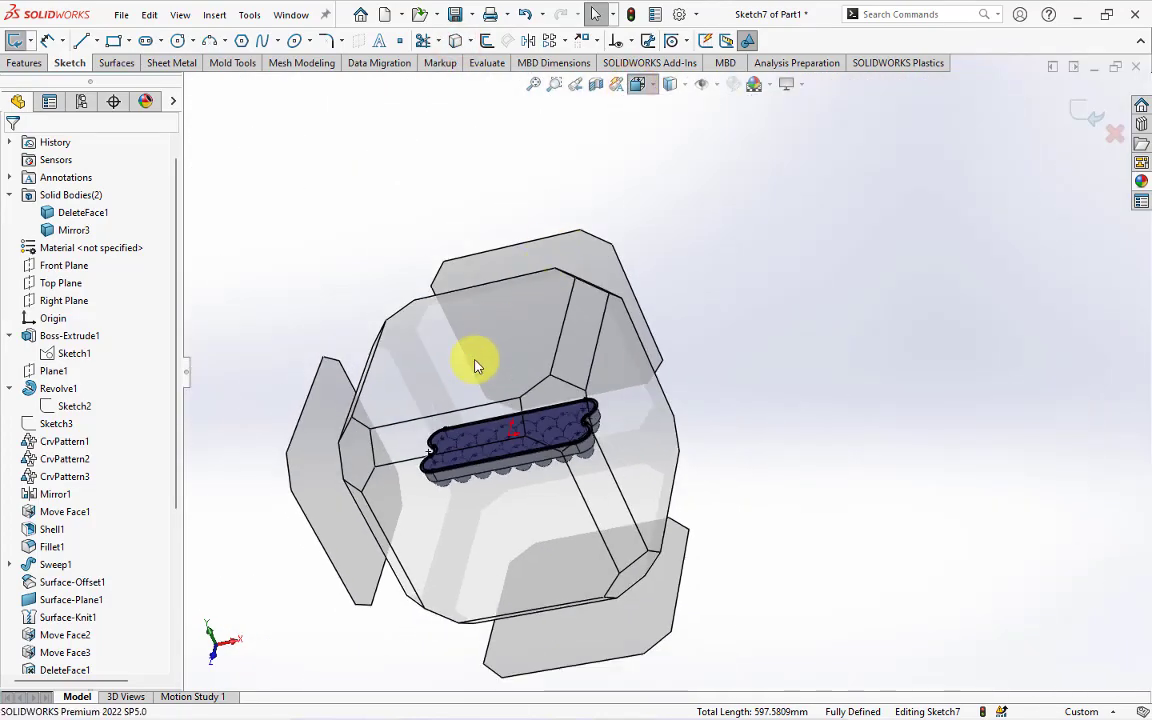
click(467, 371)
scroll(350, 400, down, 2)
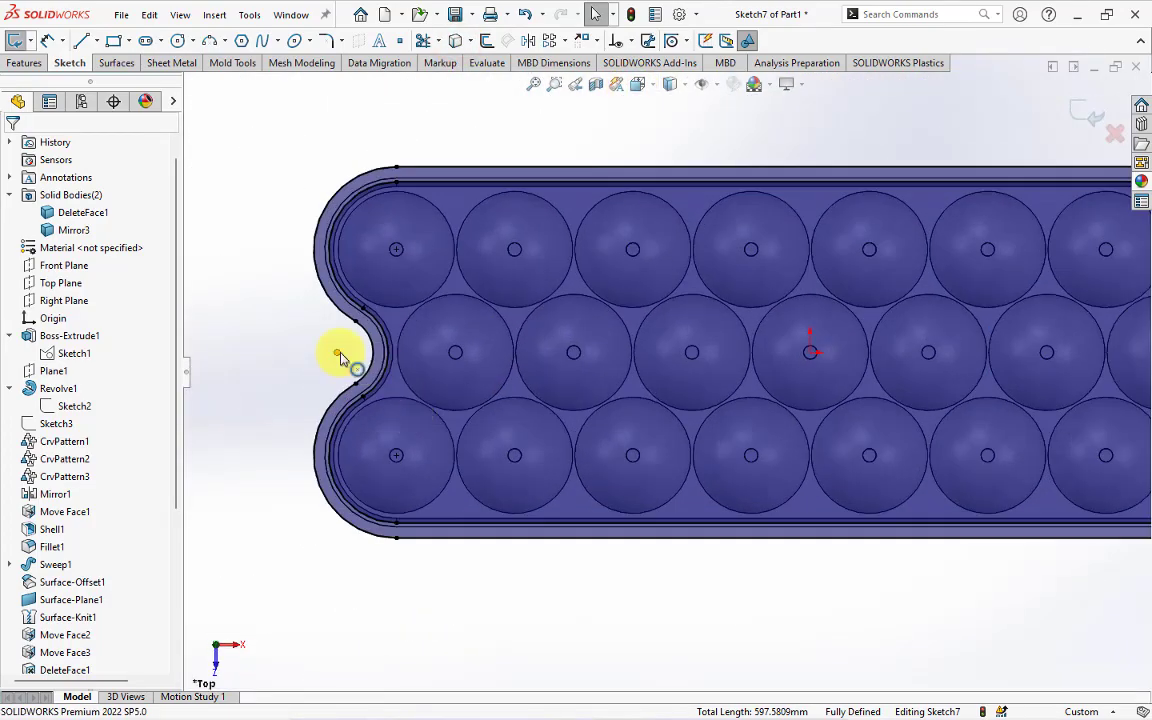
Step: Draw vertical lines across the left and right end notches of the rim sketch
click(81, 43)
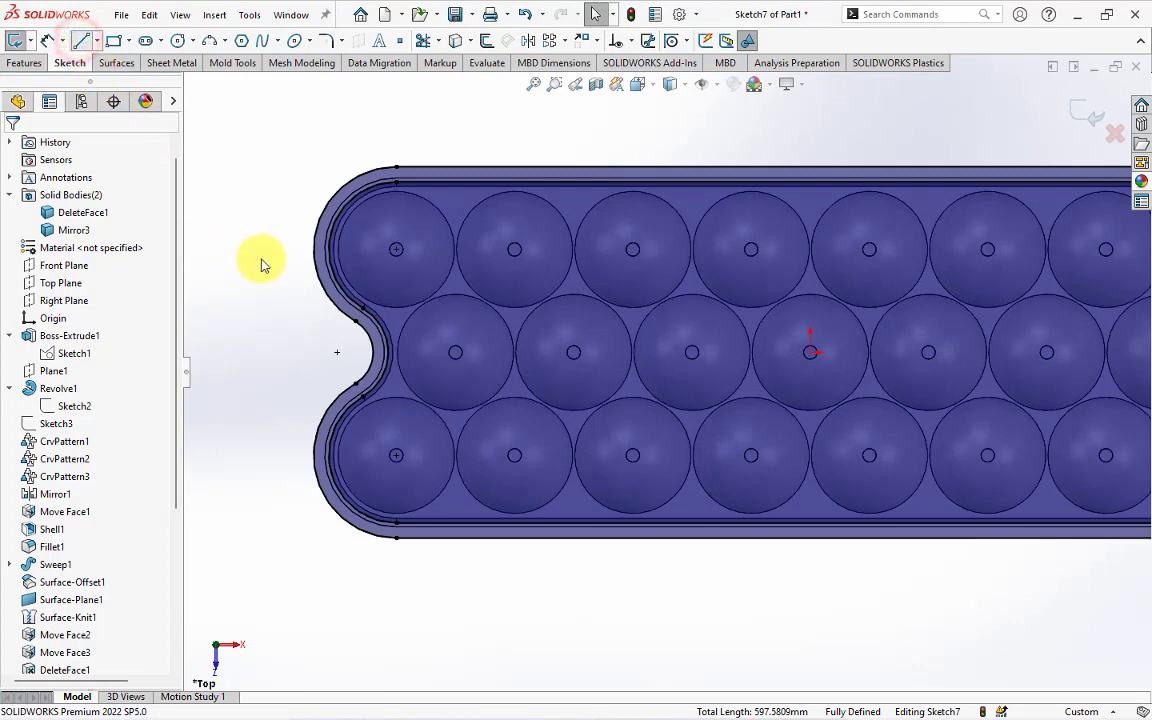
click(314, 249)
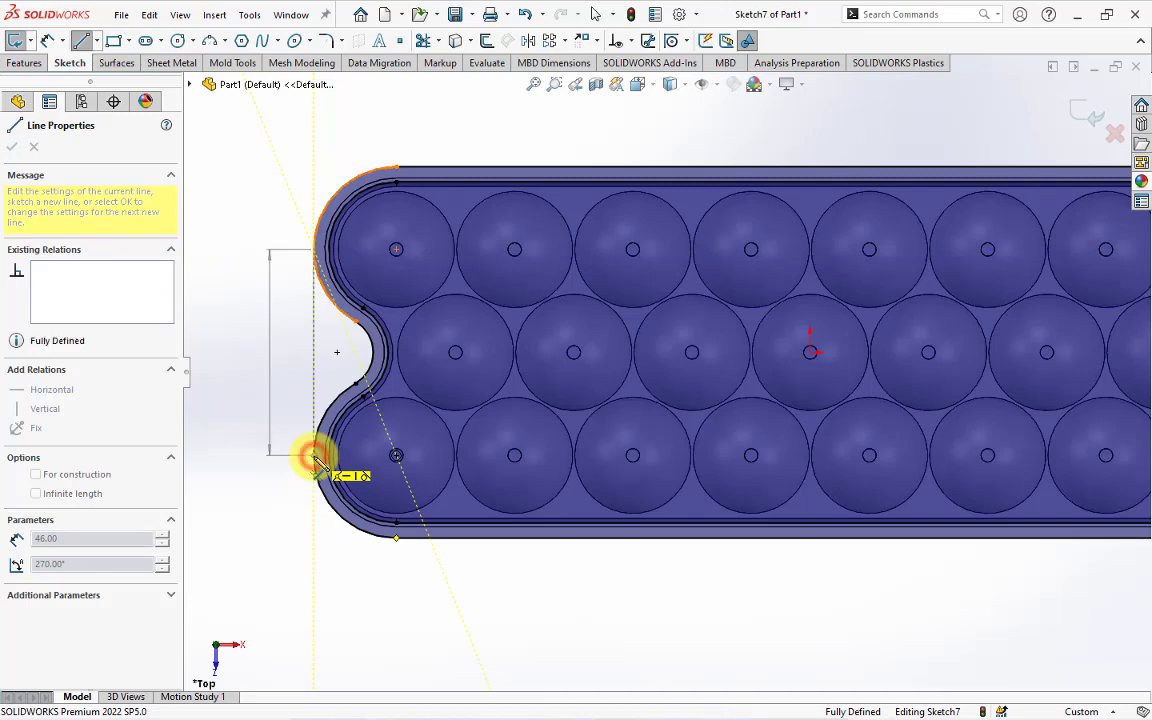
double_click(296, 483)
key(f)
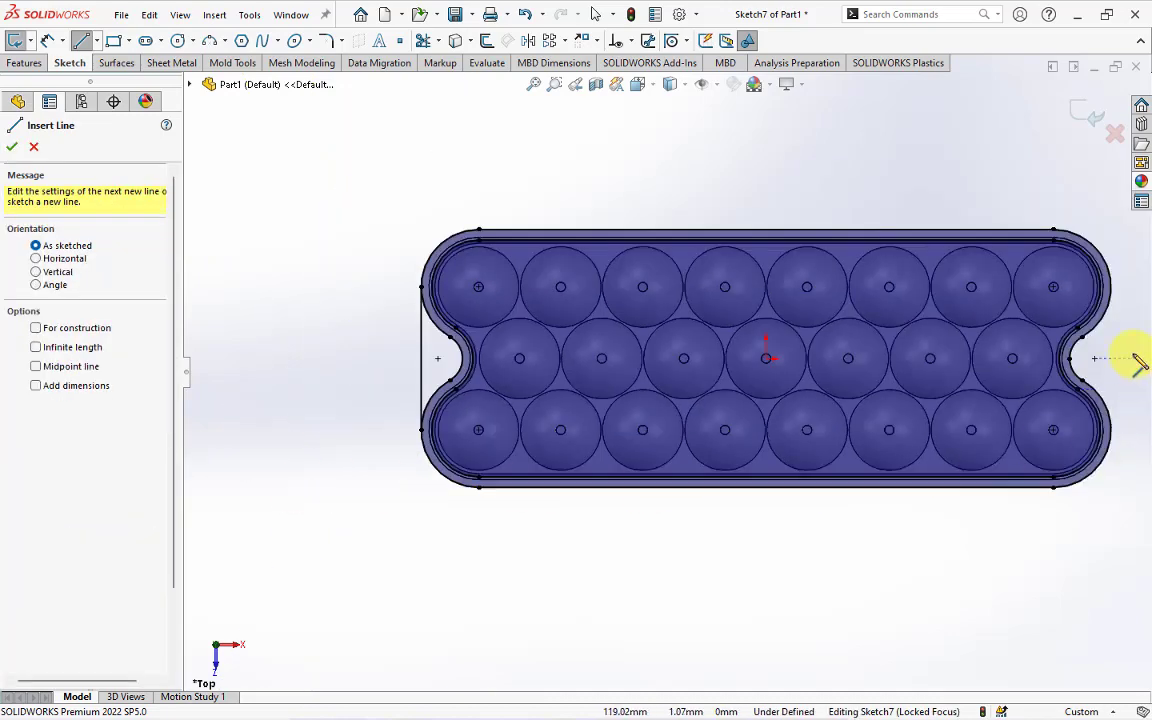
scroll(1137, 362, down, 3)
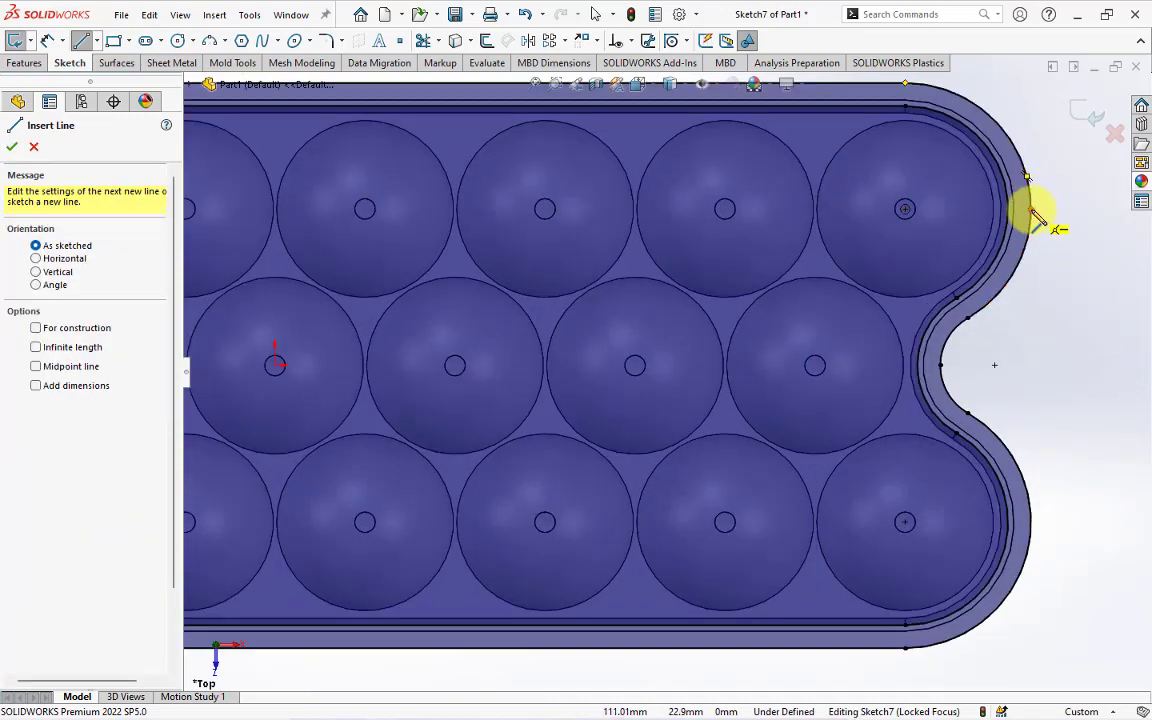
click(1031, 209)
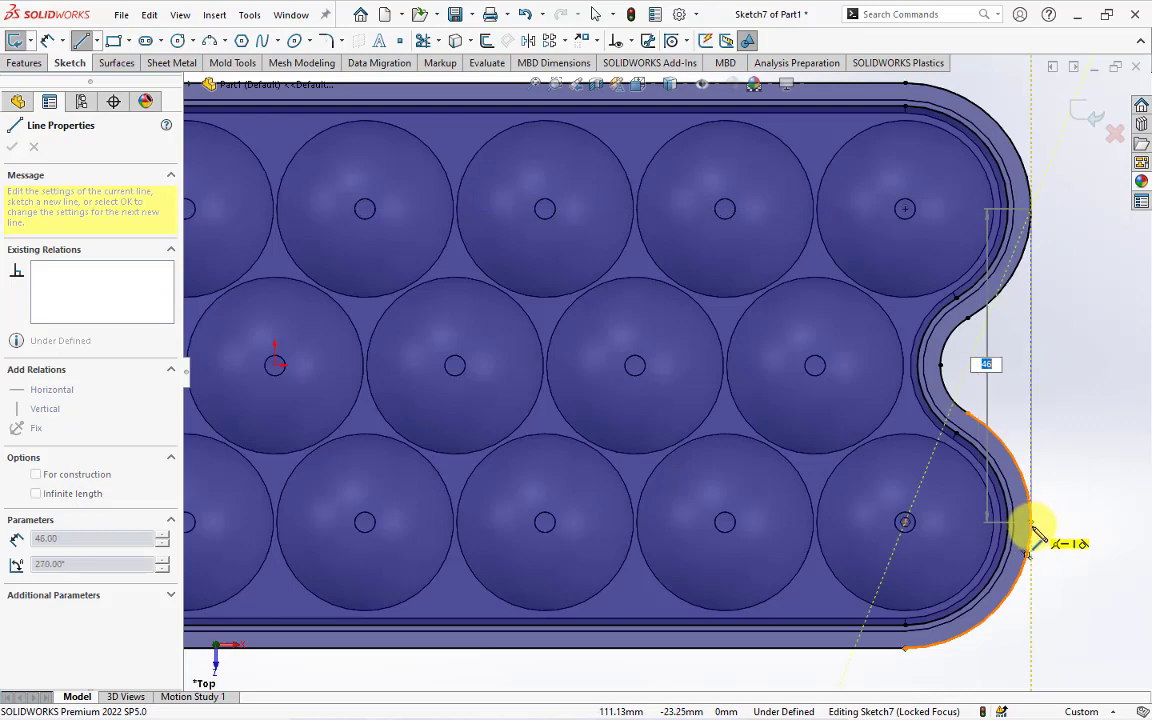
click(1031, 521)
right_click(1031, 521)
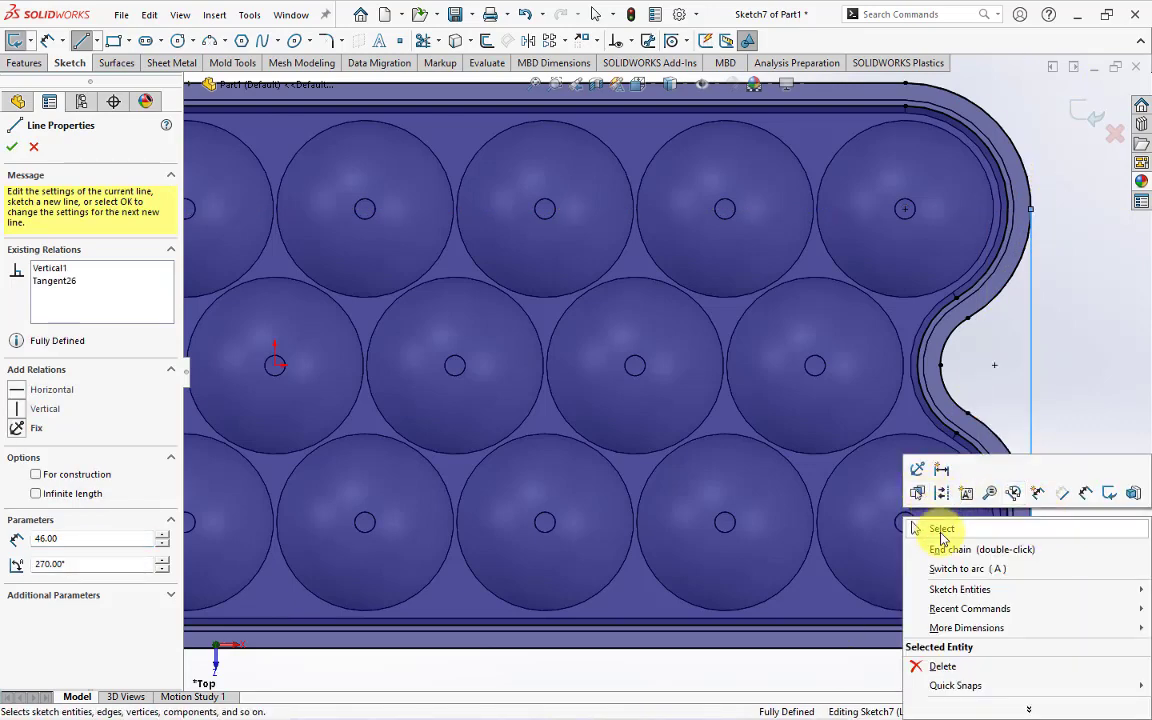
click(938, 528)
Step: Trim away the unwanted right notch arc segments from Sketch7
click(424, 40)
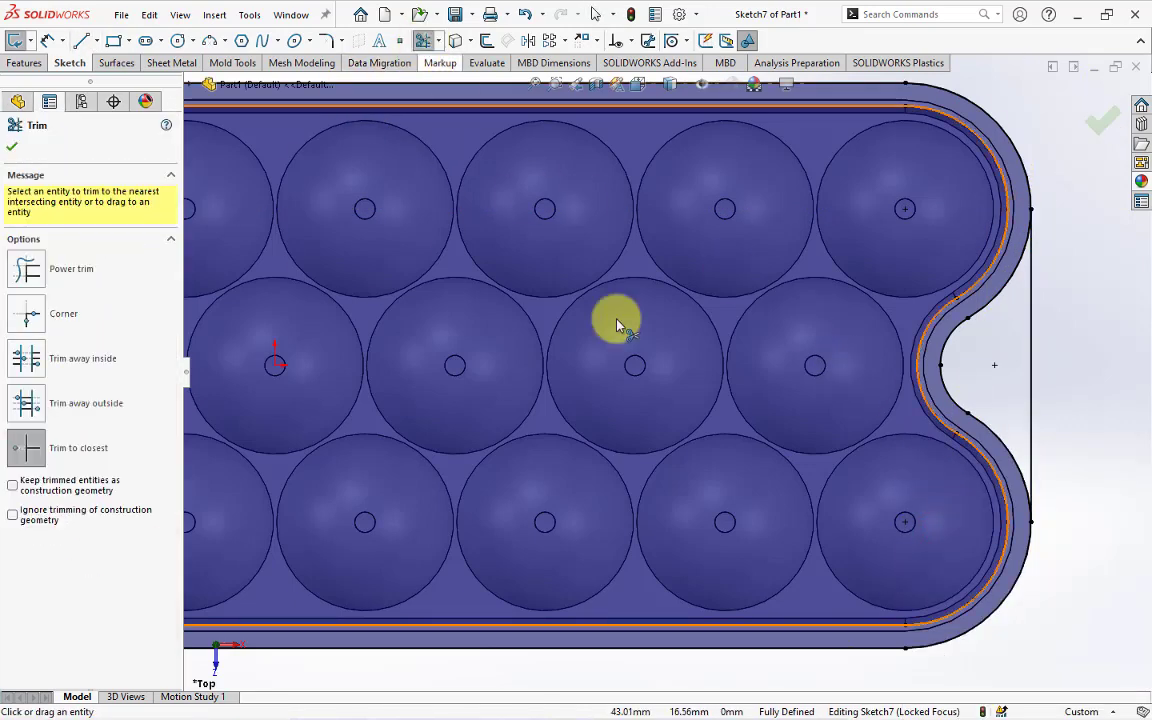
click(948, 346)
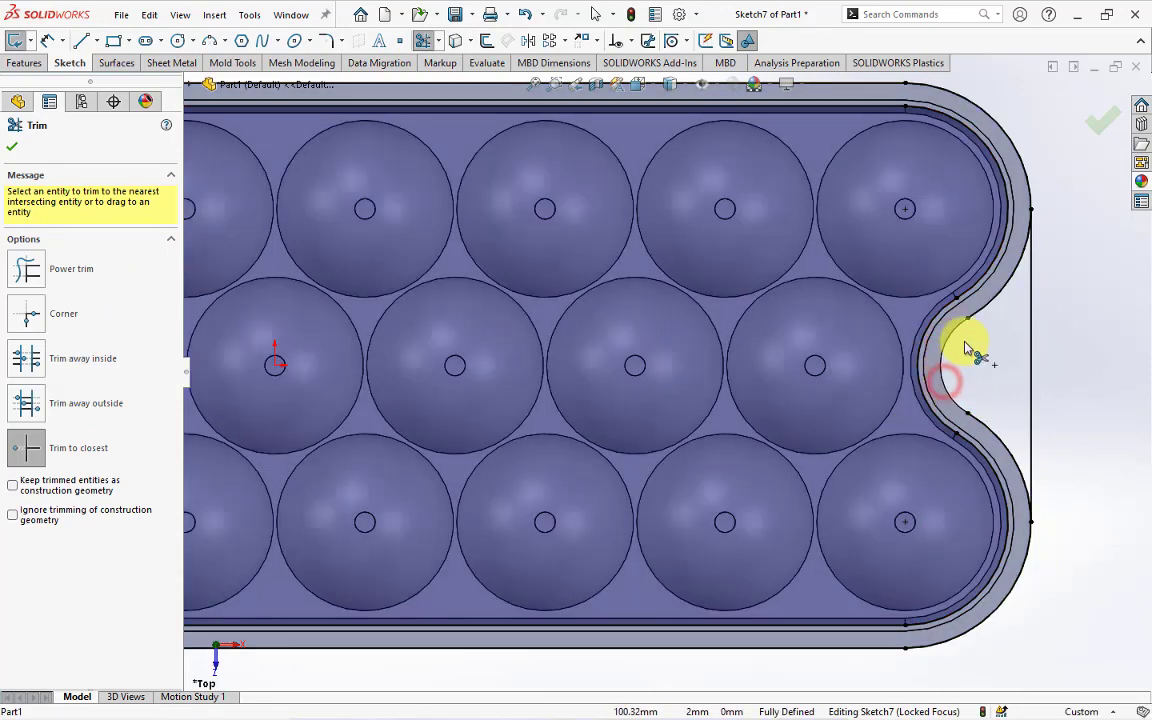
click(983, 410)
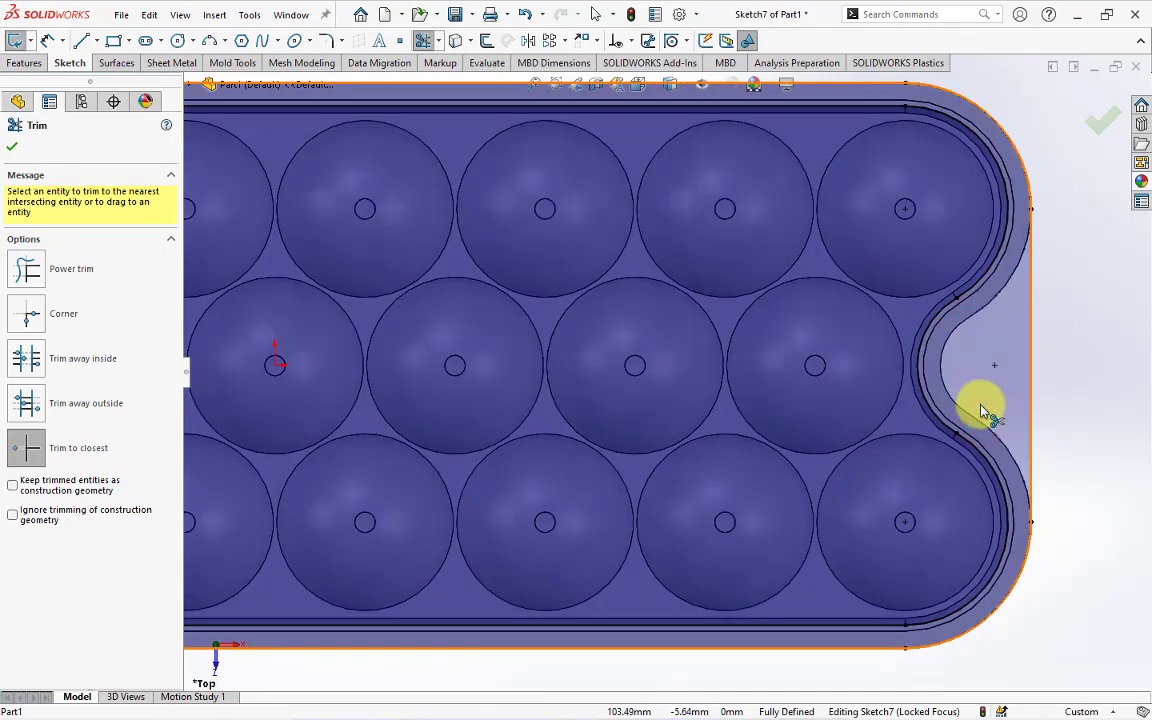
key(f)
scroll(489, 272, down, 5)
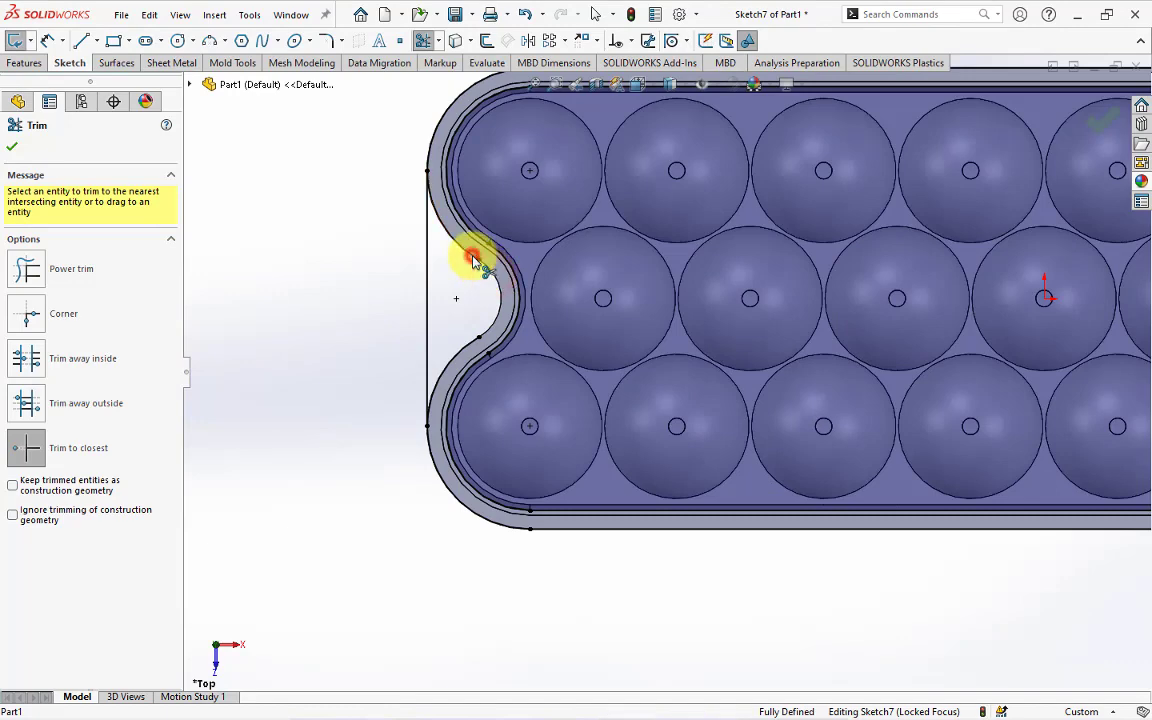
scroll(472, 340, up, 3)
scroll(481, 373, up, 3)
middle_drag(481, 373, 483, 167)
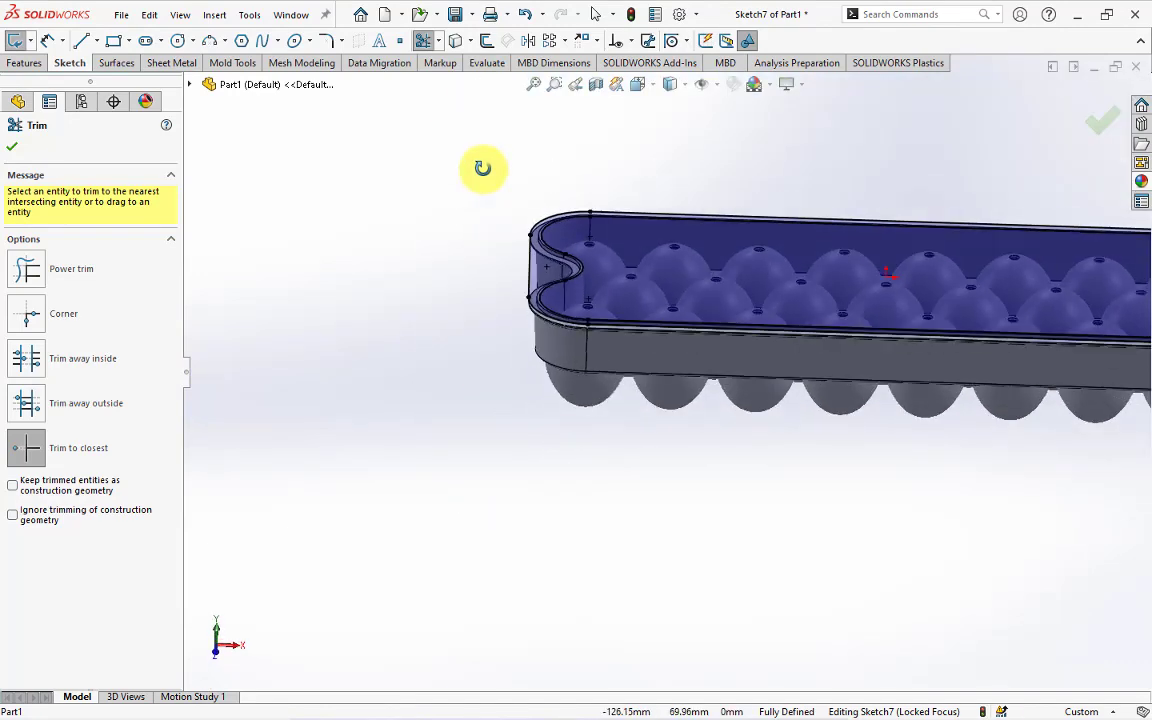
scroll(576, 336, down, 3)
middle_drag(576, 336, 571, 301)
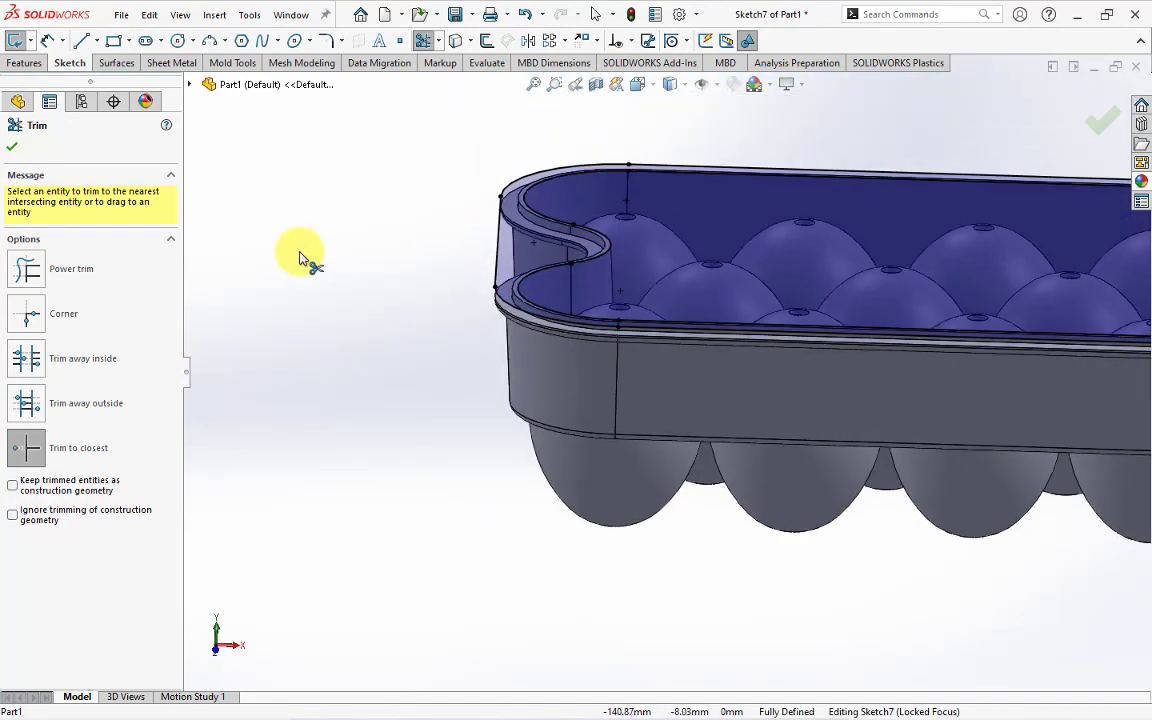
click(10, 148)
click(20, 62)
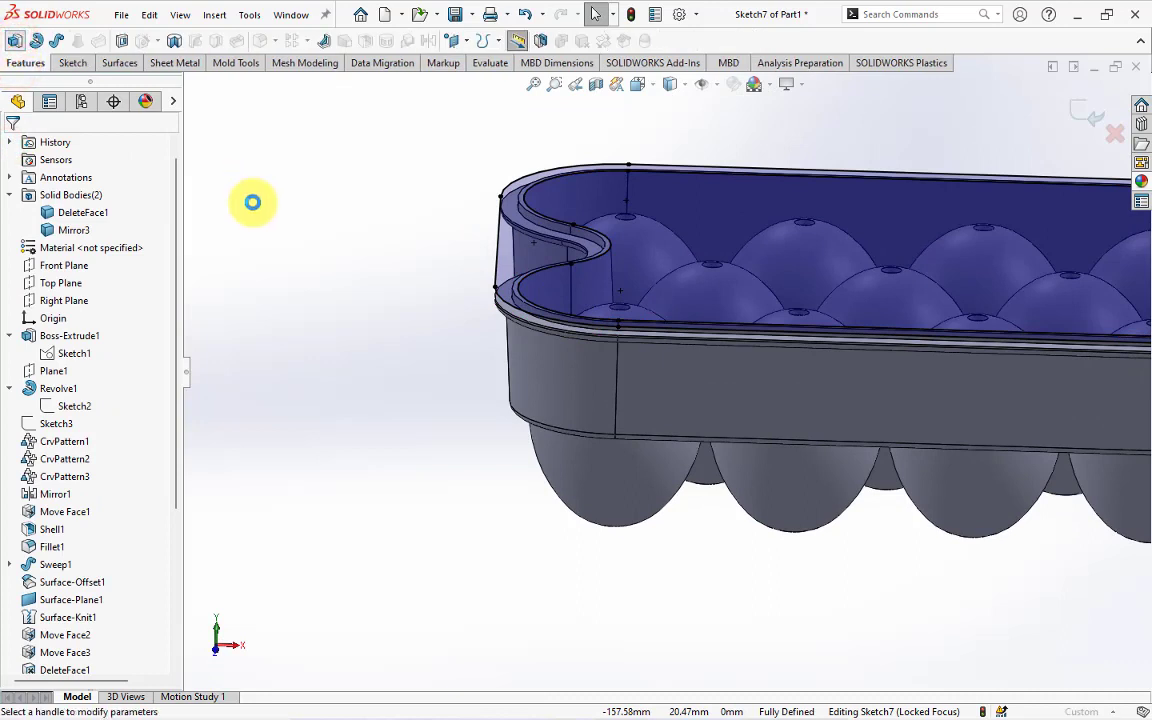
Step: Extrude the rim sketch 1.35 mm downward, merging it only into the Mirror3 body
click(16, 243)
click(71, 300)
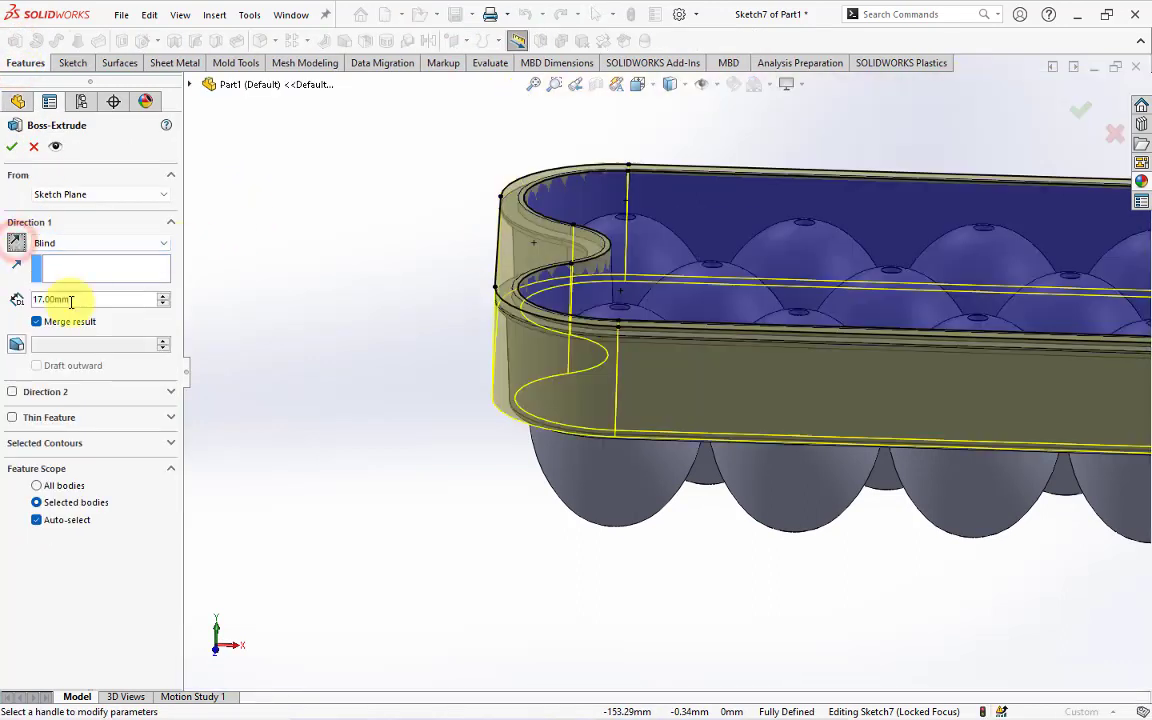
text(1.35)
key(Return)
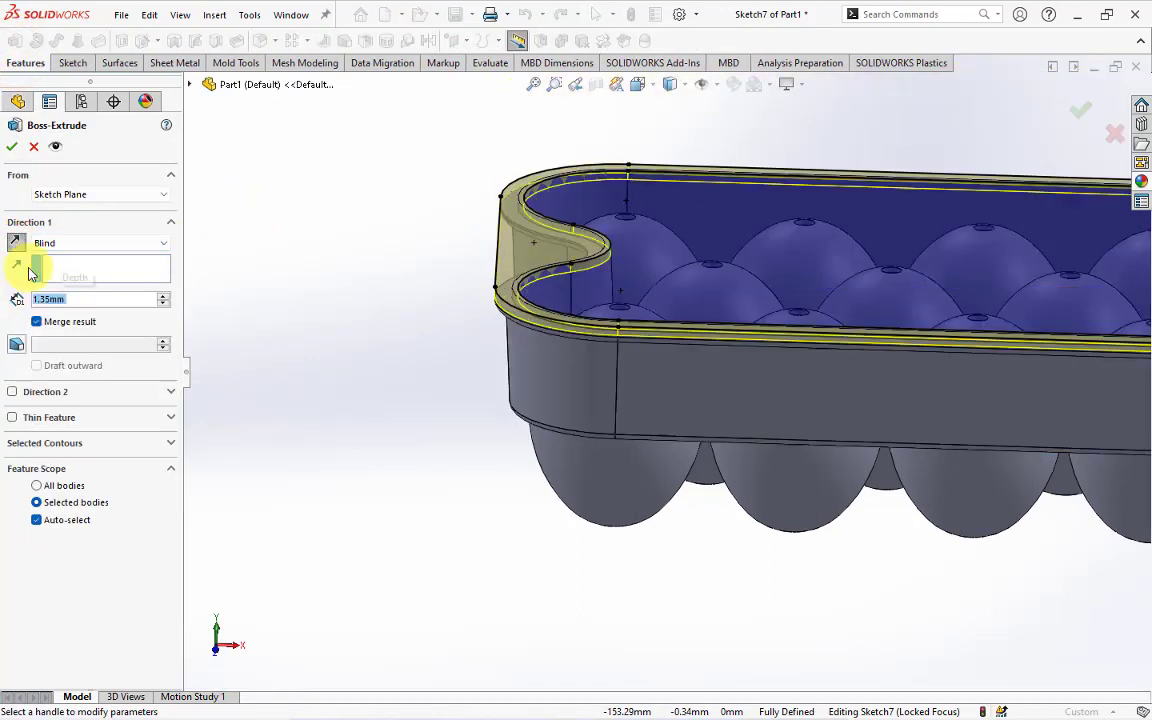
click(38, 520)
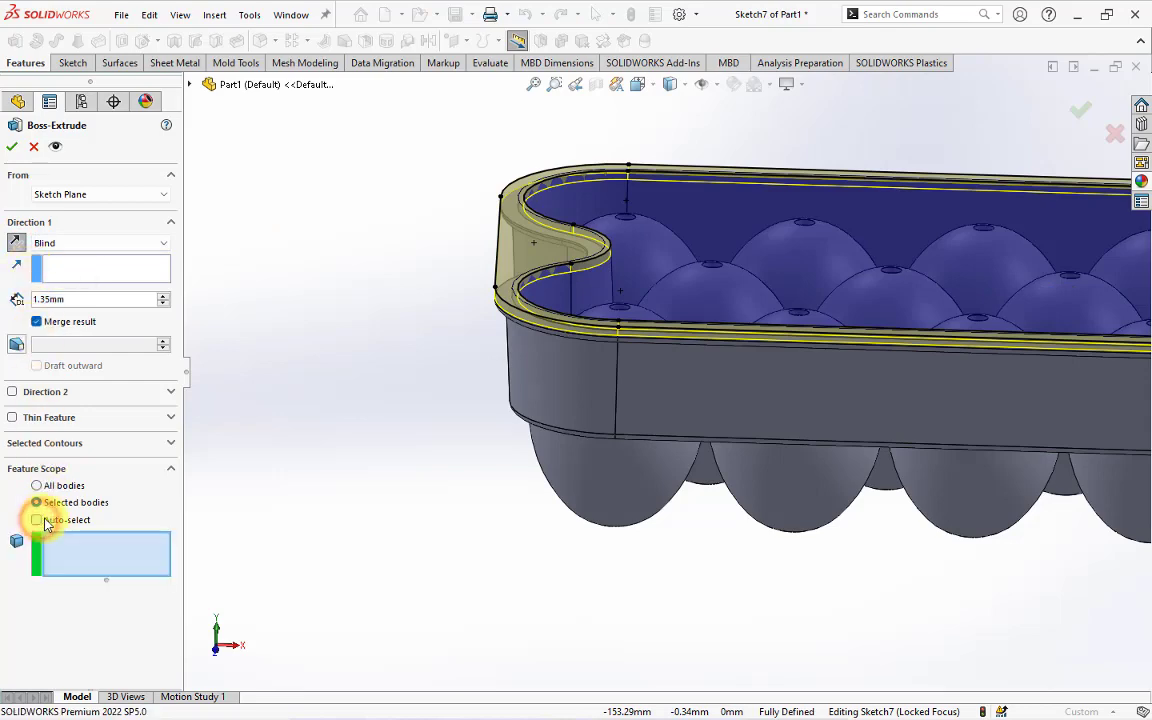
click(603, 298)
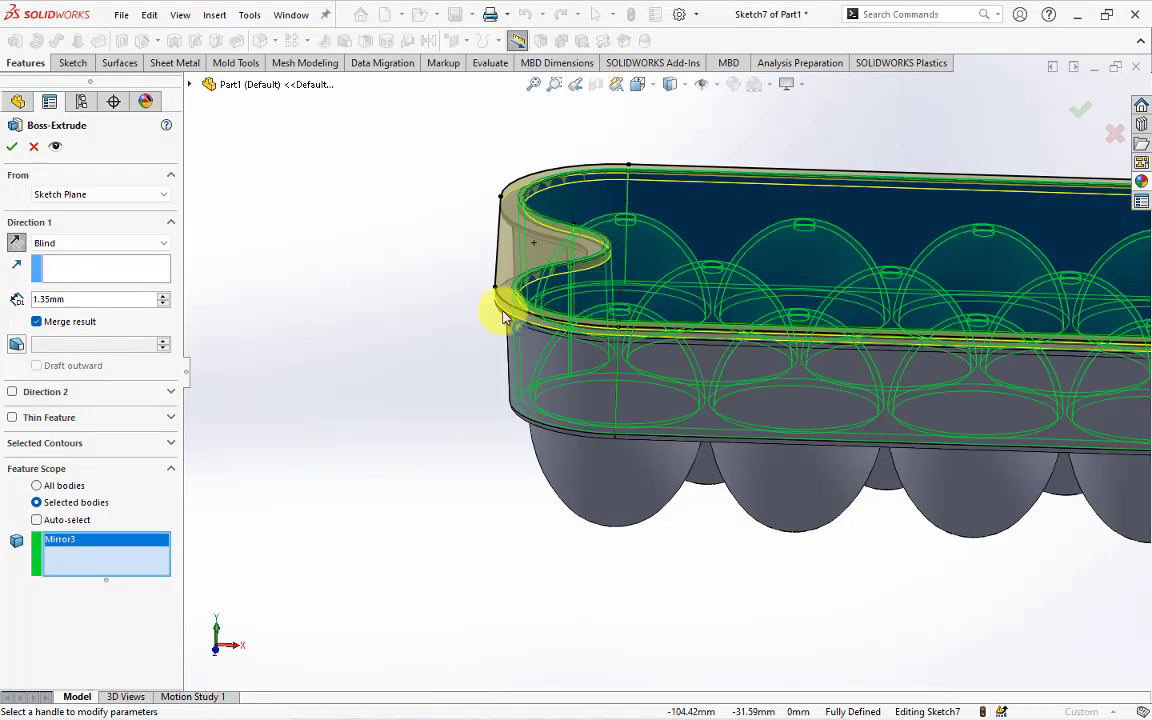
click(14, 150)
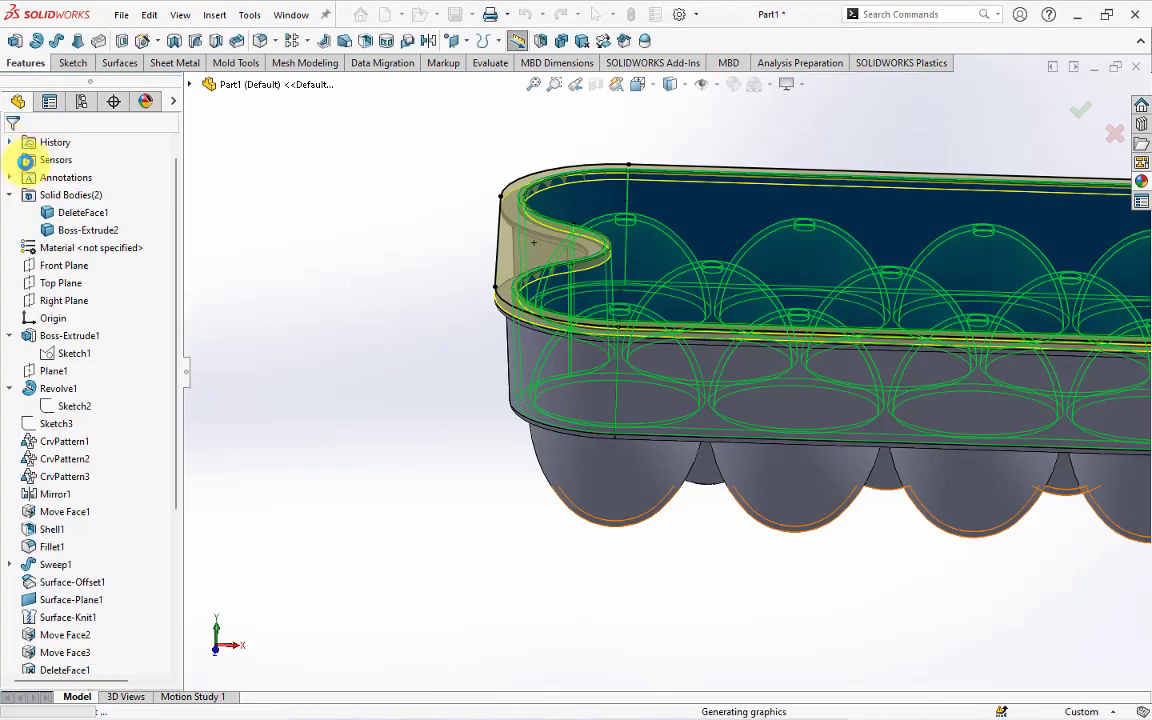
Step: Hide the DeleteFace1 body to see inside the tray
mouse_move(404, 347)
middle_down()
mouse_move(379, 346)
mouse_move(368, 416)
mouse_move(379, 437)
middle_up()
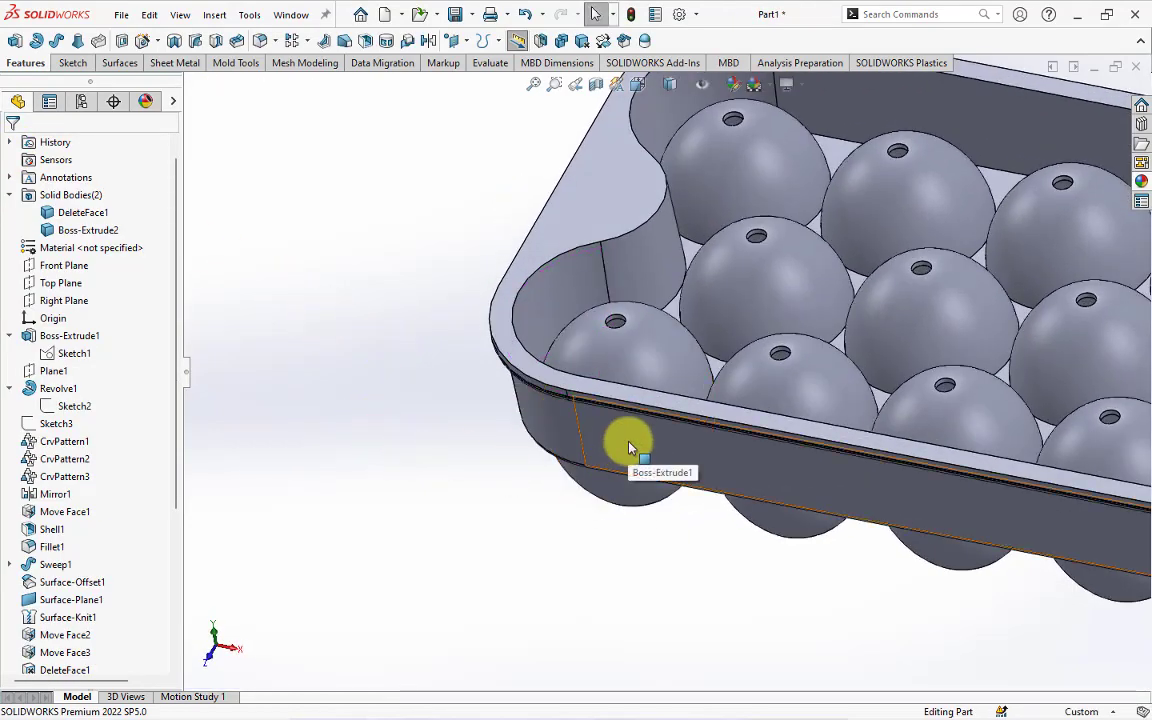
click(630, 442)
click(715, 391)
click(420, 456)
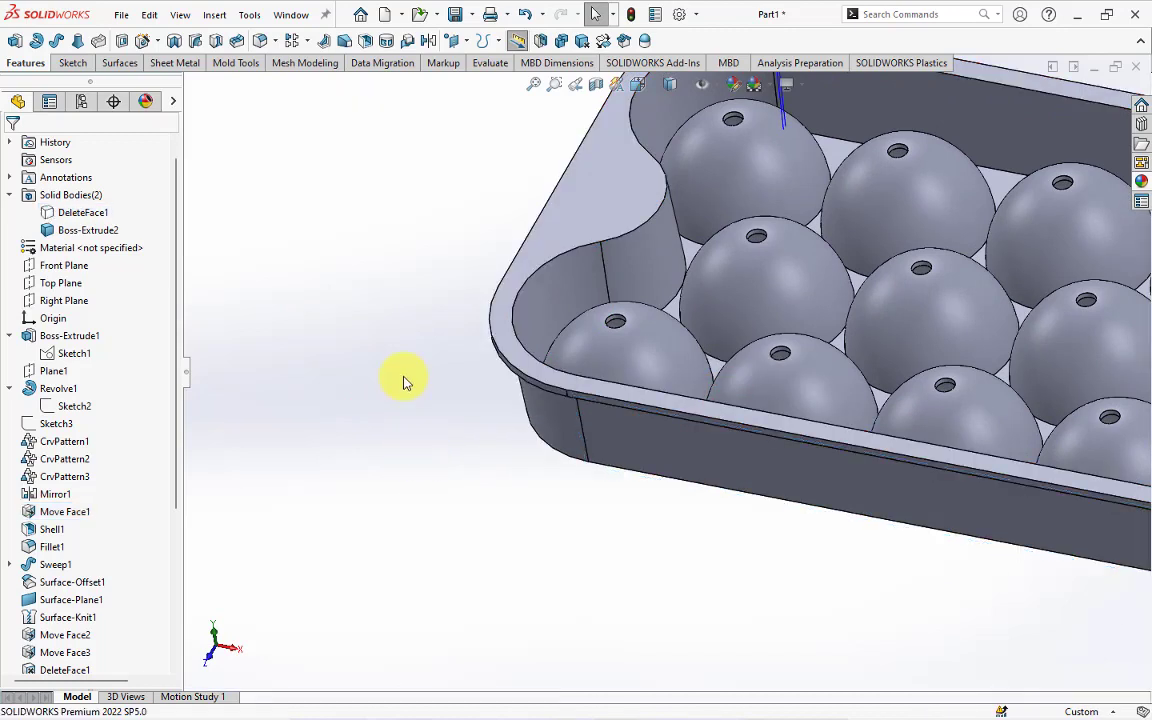
Step: Start a 1 mm fillet on the inner and outer top rim edges
middle_drag(375, 315, 424, 399)
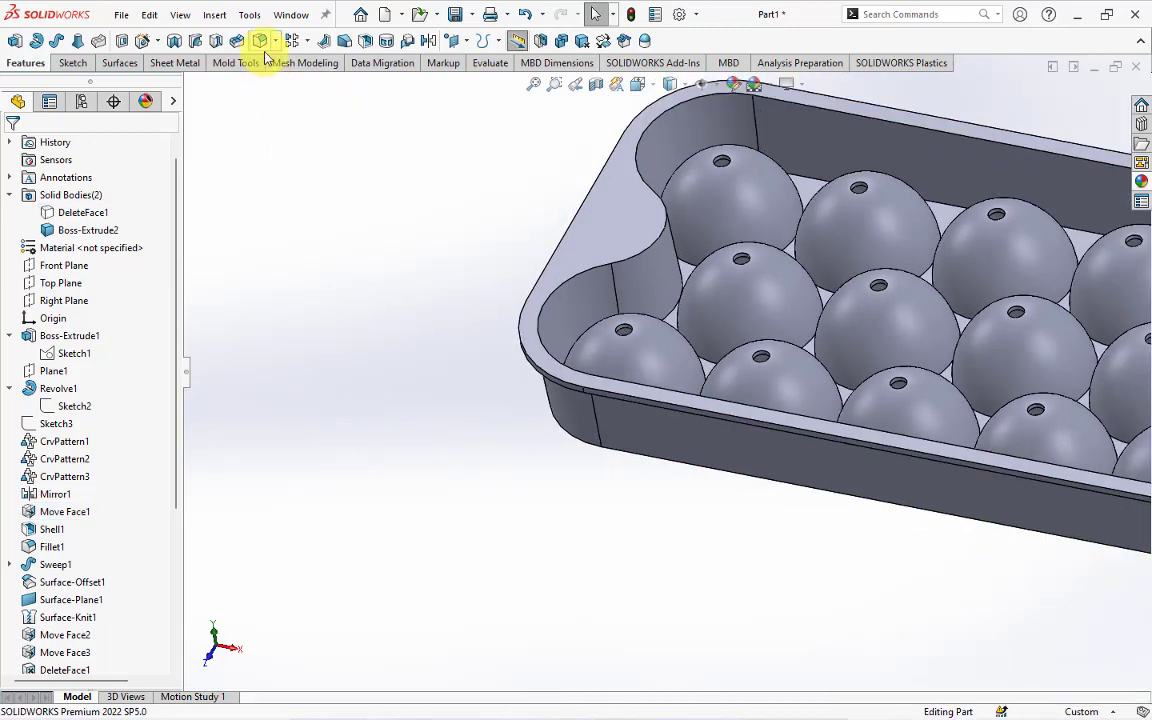
click(258, 44)
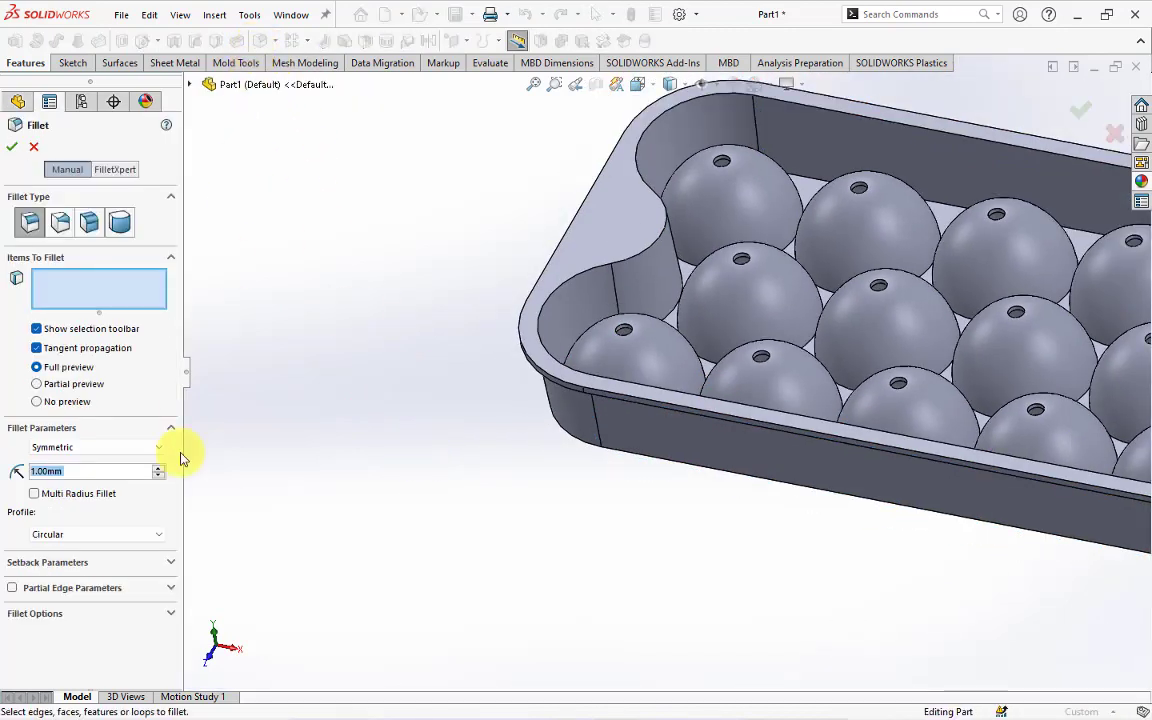
mouse_move(560, 509)
middle_down()
mouse_move(584, 350)
mouse_move(745, 643)
middle_up()
scroll(843, 496, up, 3)
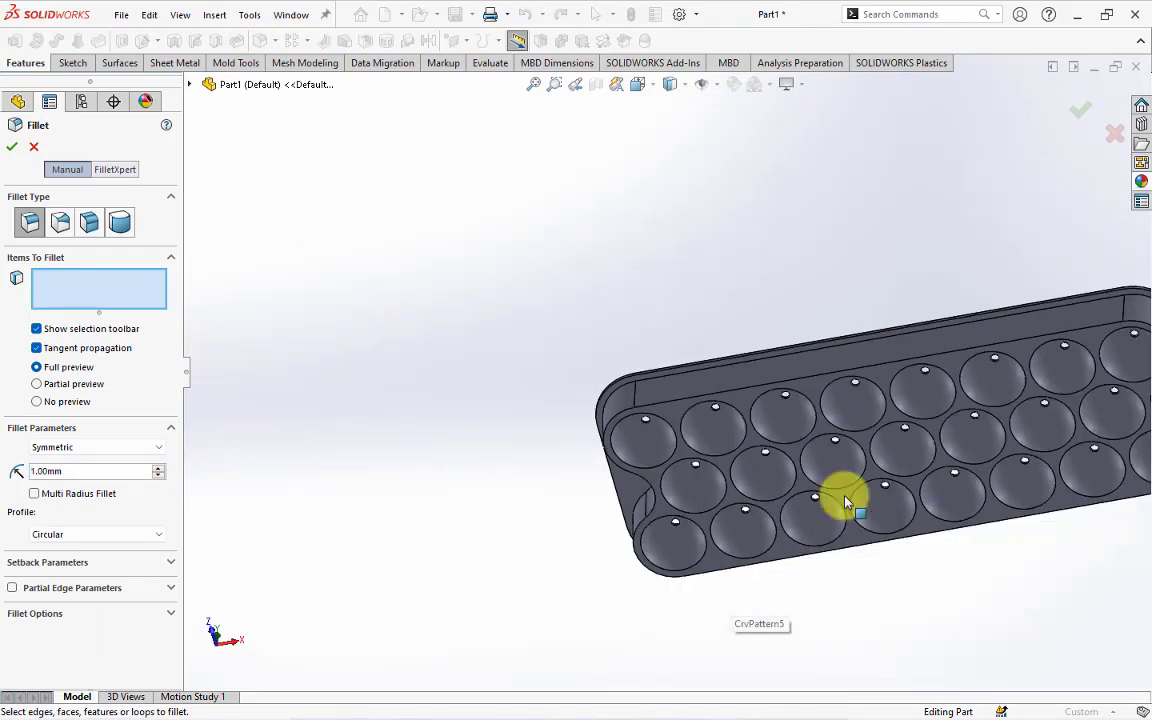
scroll(424, 316, down, 4)
click(405, 316)
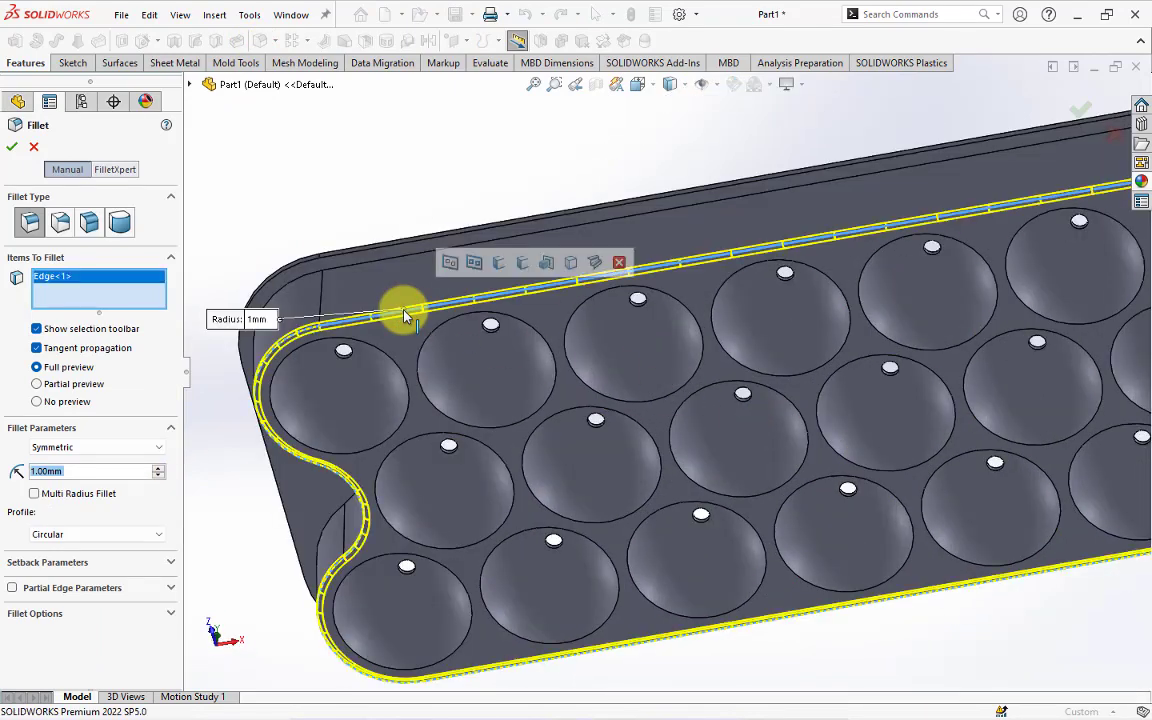
click(371, 256)
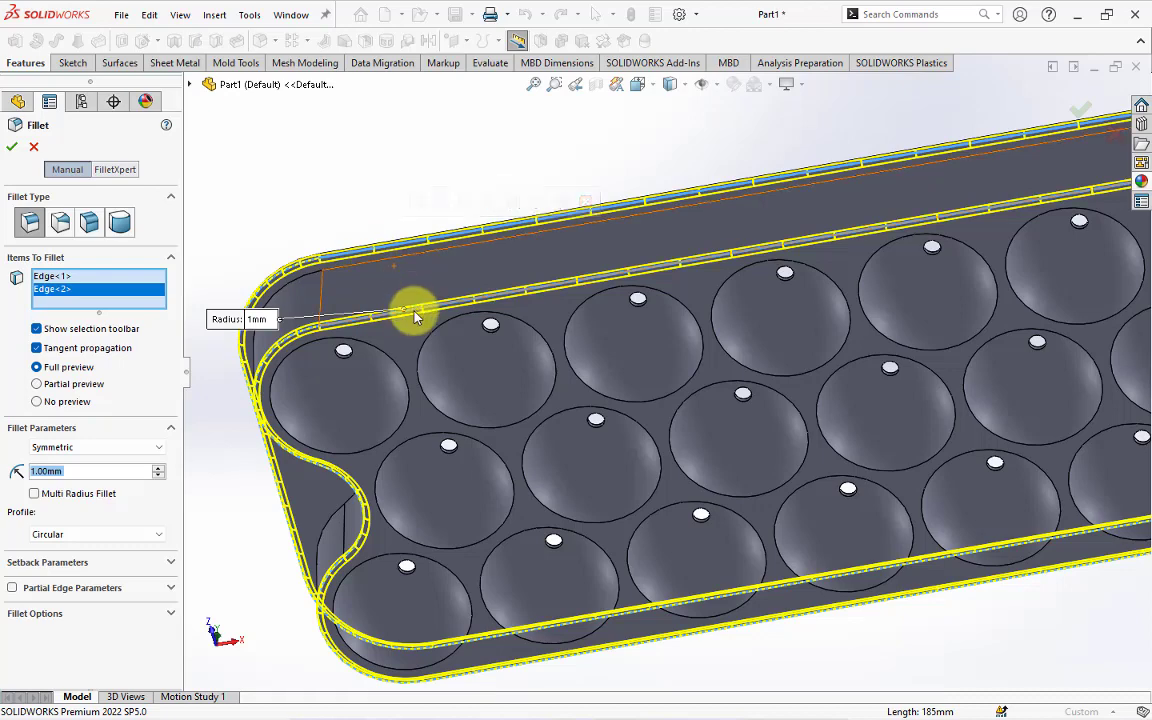
Step: Add every cup opening loop and the curved rim edge to the 1 mm fillet
click(408, 416)
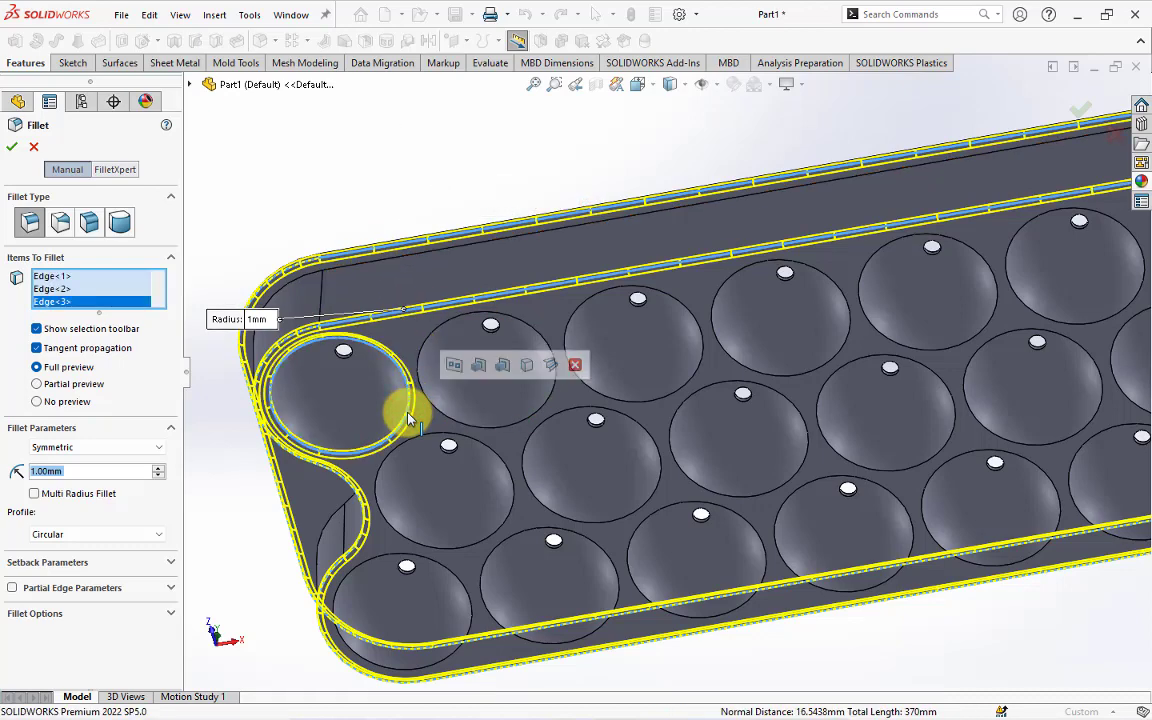
click(453, 366)
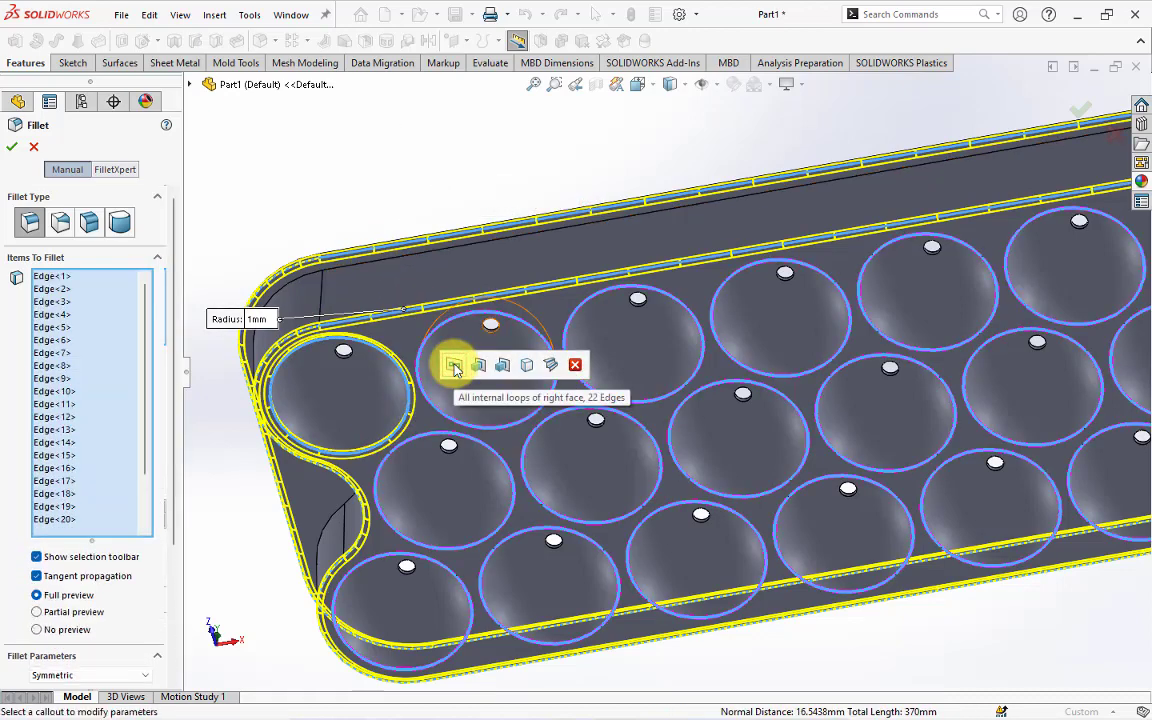
middle_drag(441, 400, 345, 602)
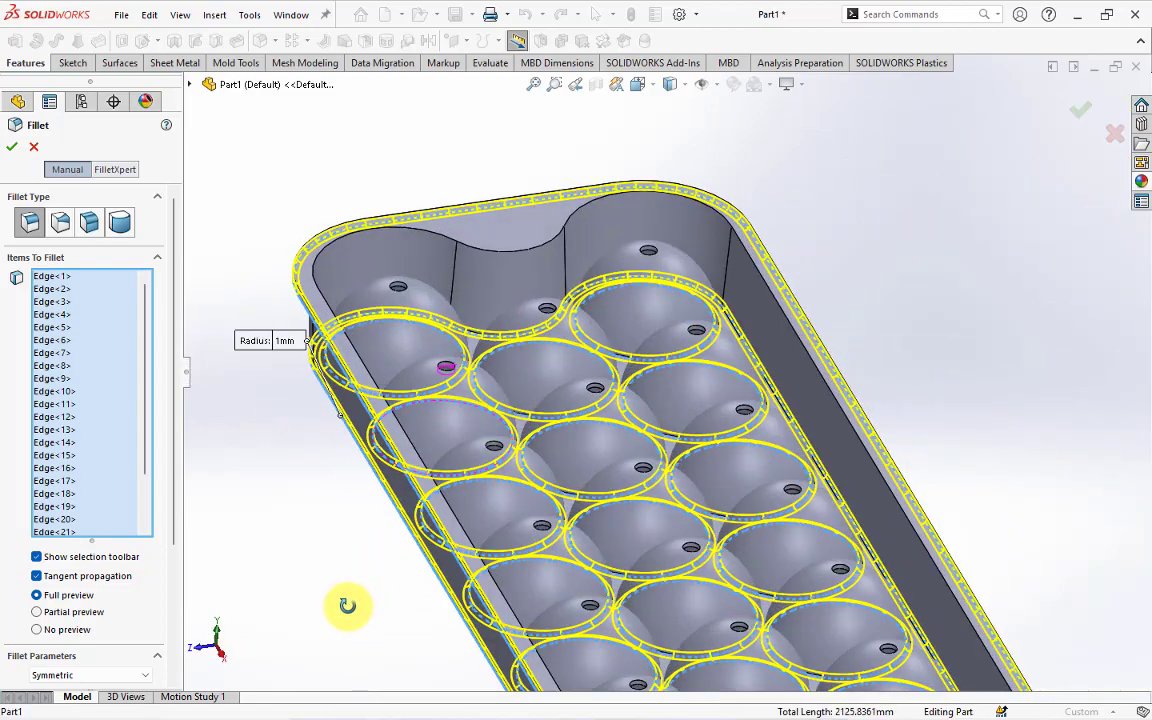
click(511, 254)
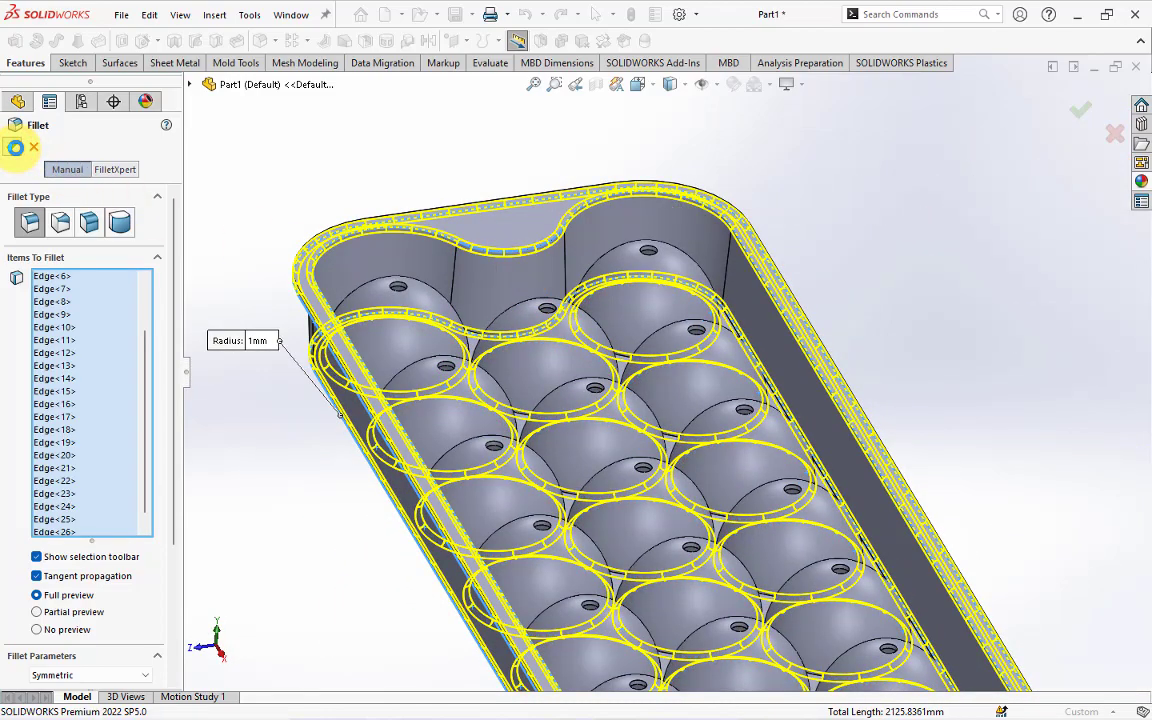
click(15, 147)
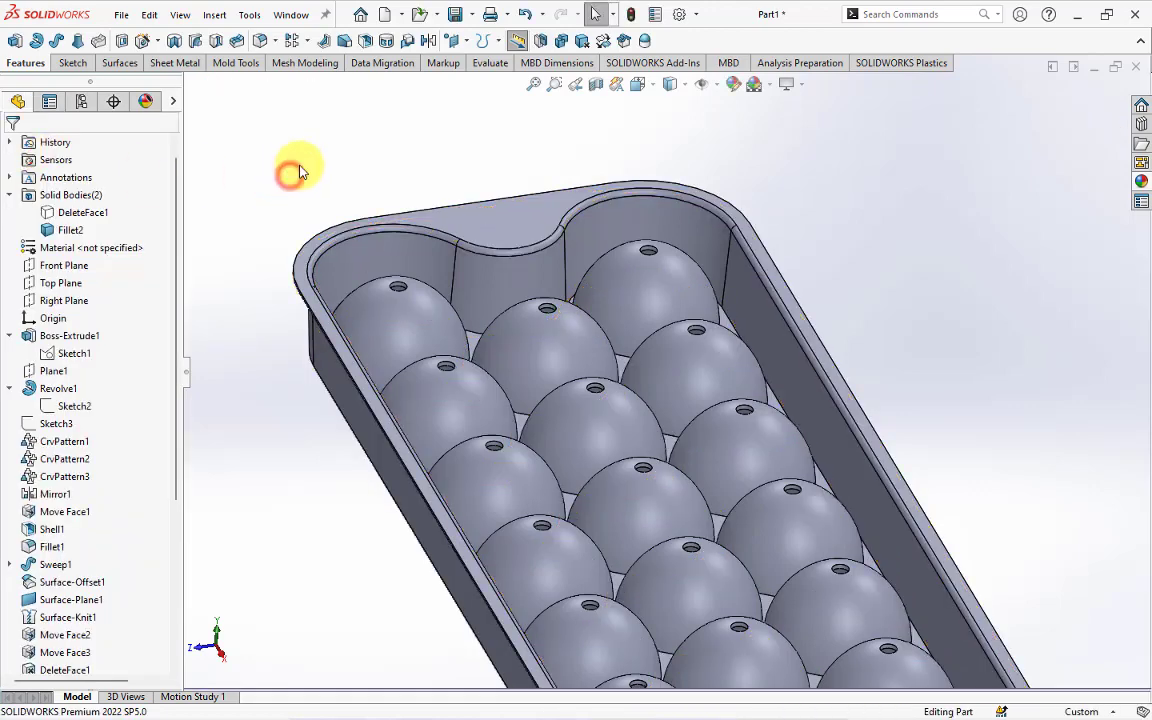
Step: Round all 30 dome-to-floor edges with a 0.50 mm fillet via the Internal to feature selection
key(Return)
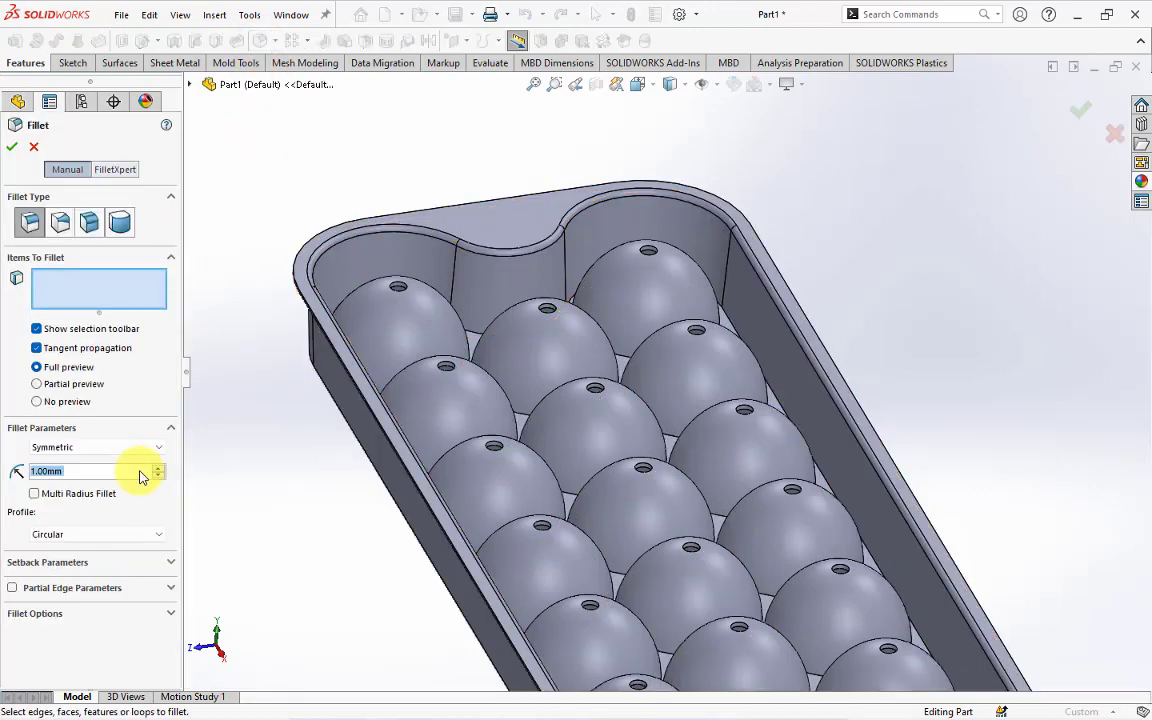
text(0.5)
key(Return)
scroll(530, 470, down, 3)
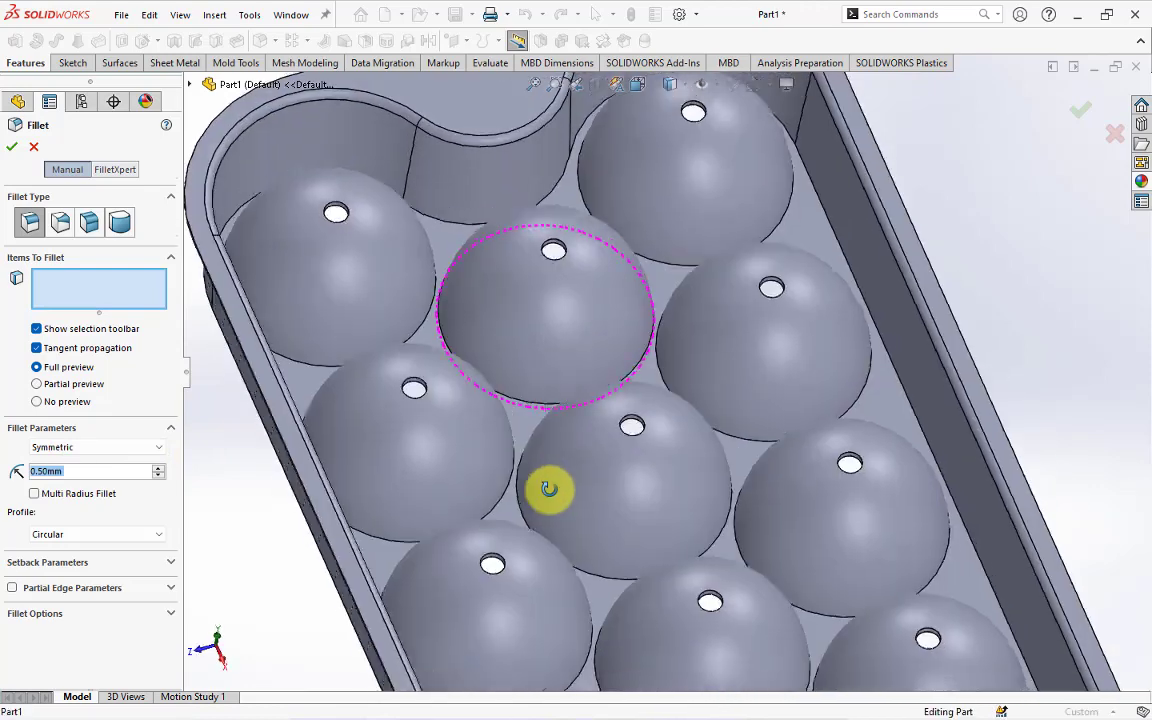
scroll(545, 488, down, 2)
scroll(515, 405, down, 1)
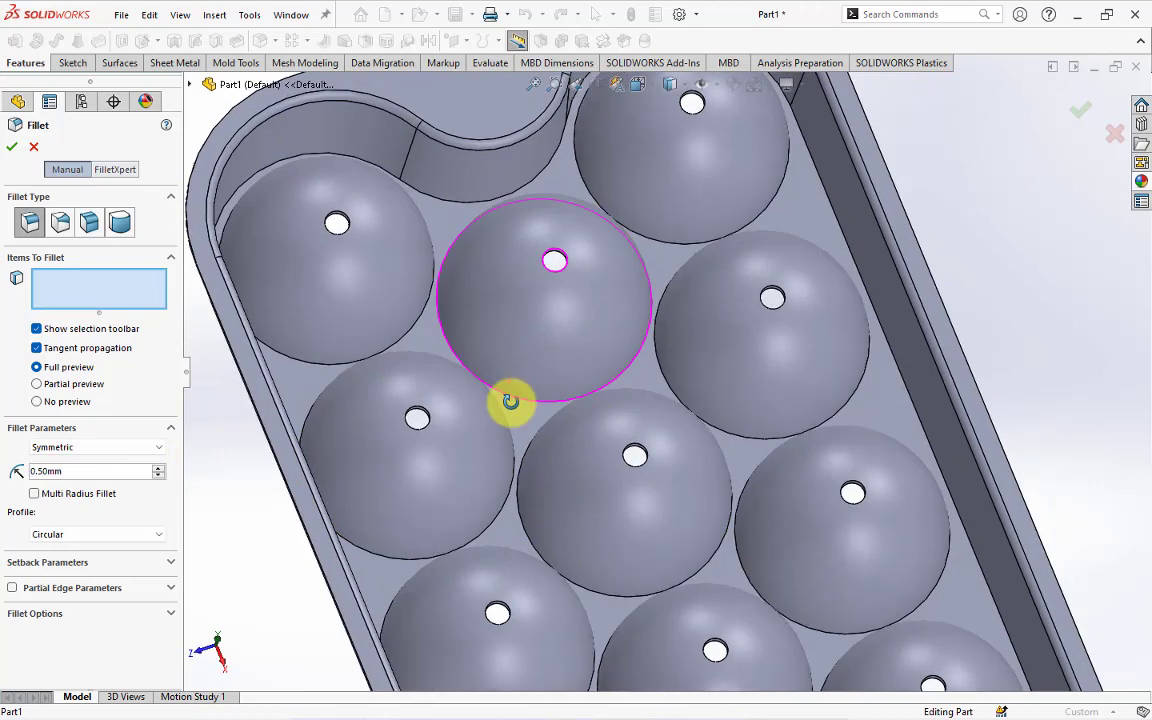
click(457, 241)
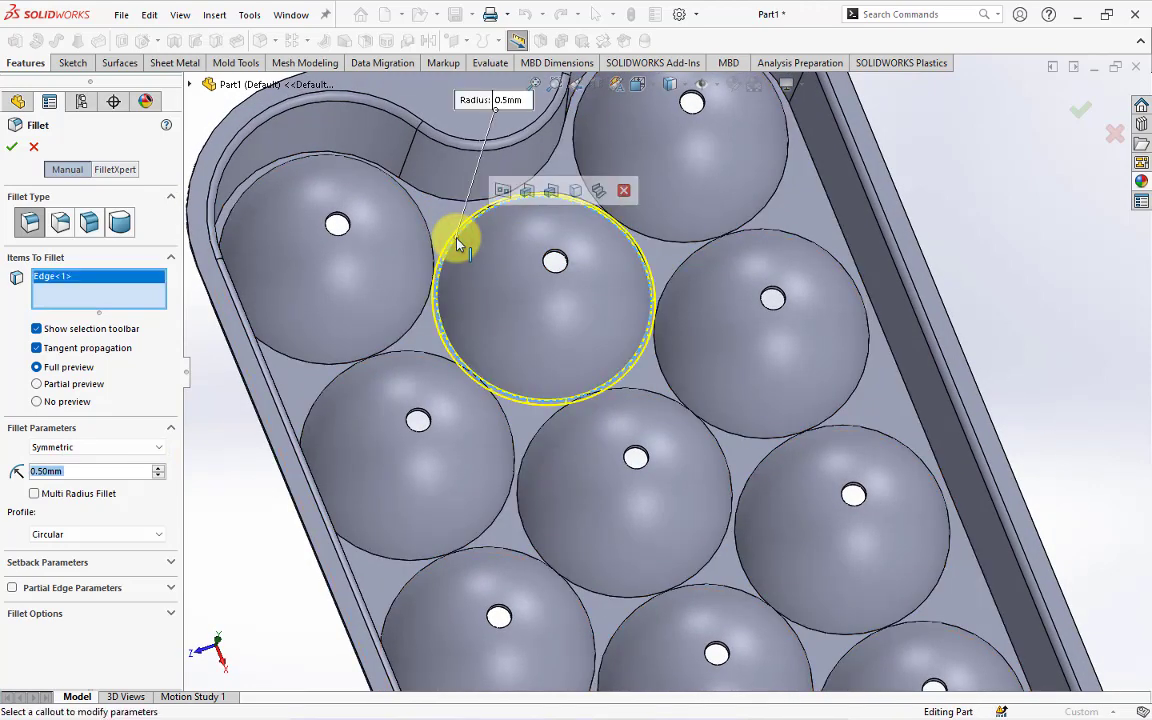
click(529, 193)
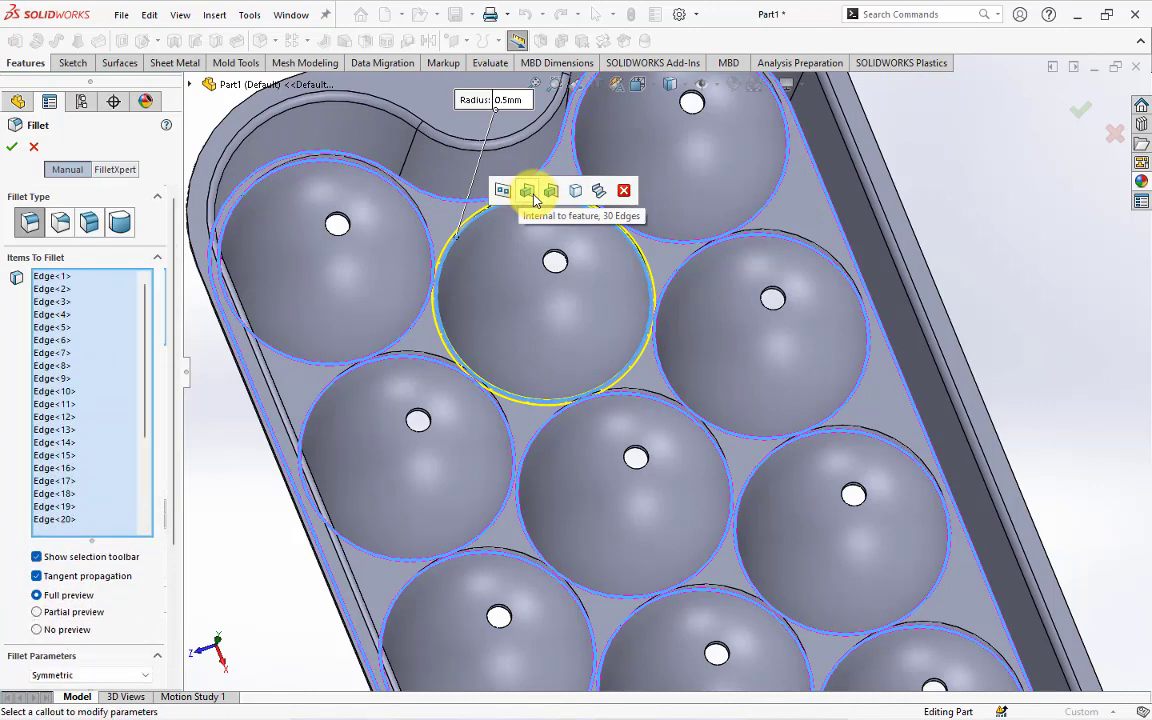
click(535, 197)
scroll(533, 321, up, 3)
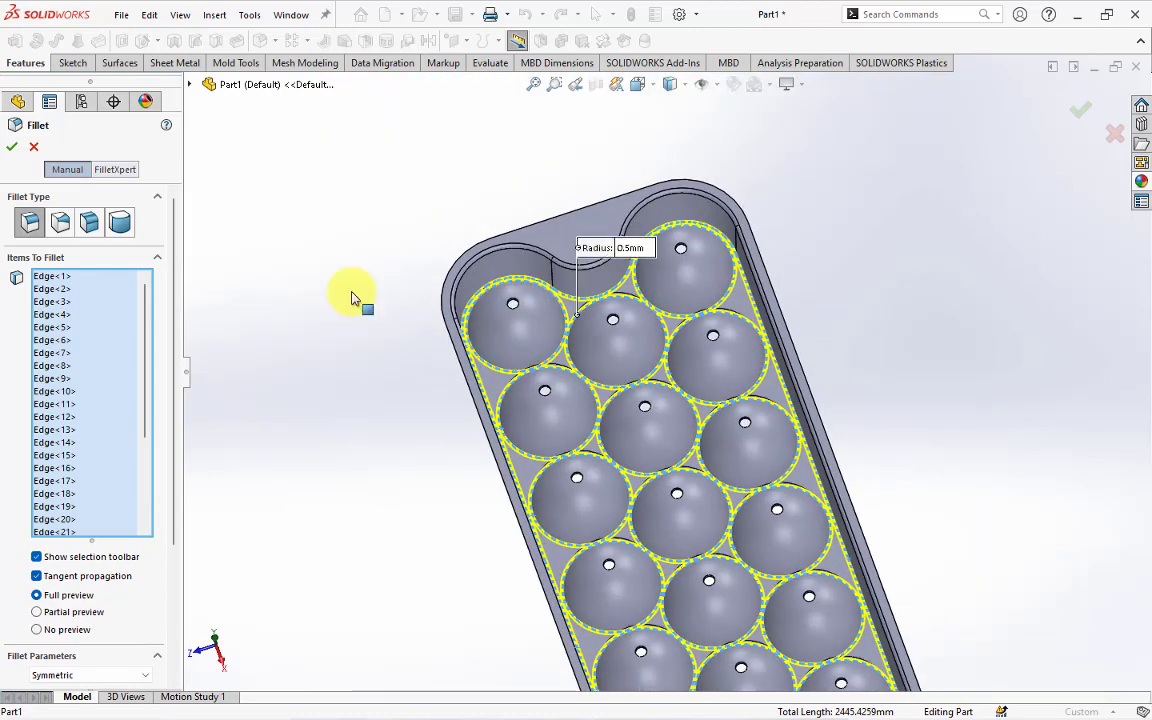
click(12, 148)
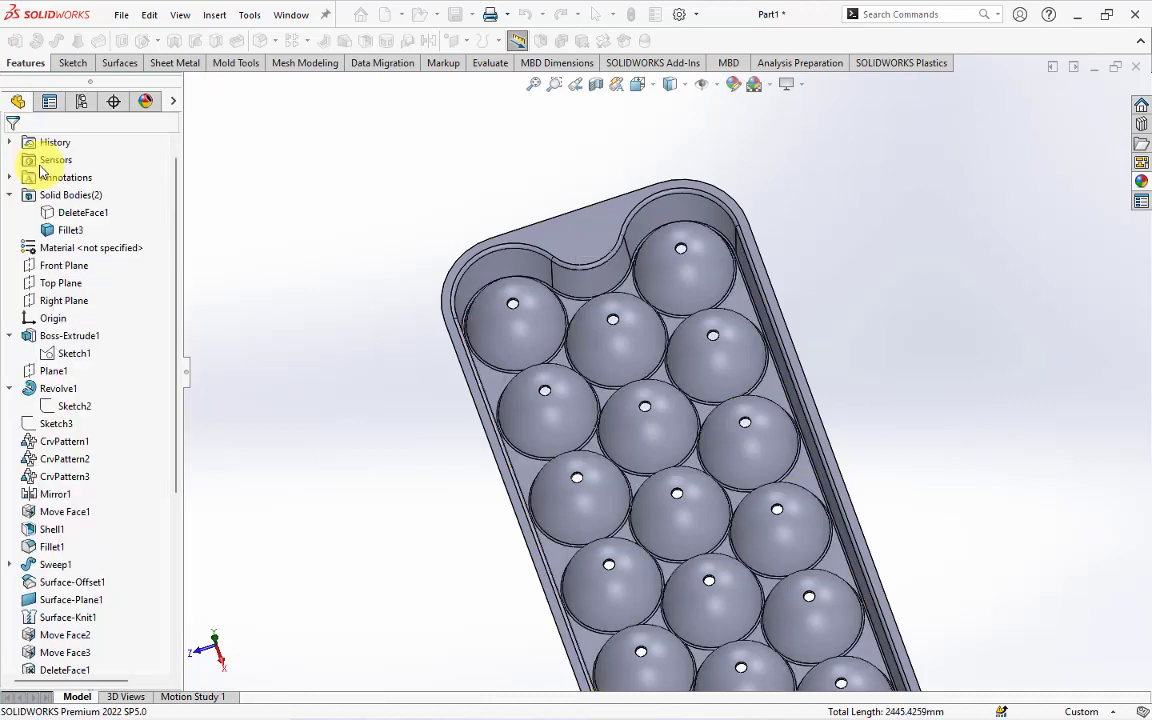
Step: Hide the Fillet3 body so only the other tray body shows
scroll(432, 424, up, 5)
mouse_move(432, 424)
middle_down()
mouse_move(478, 343)
mouse_move(481, 373)
middle_up()
scroll(784, 607, down, 3)
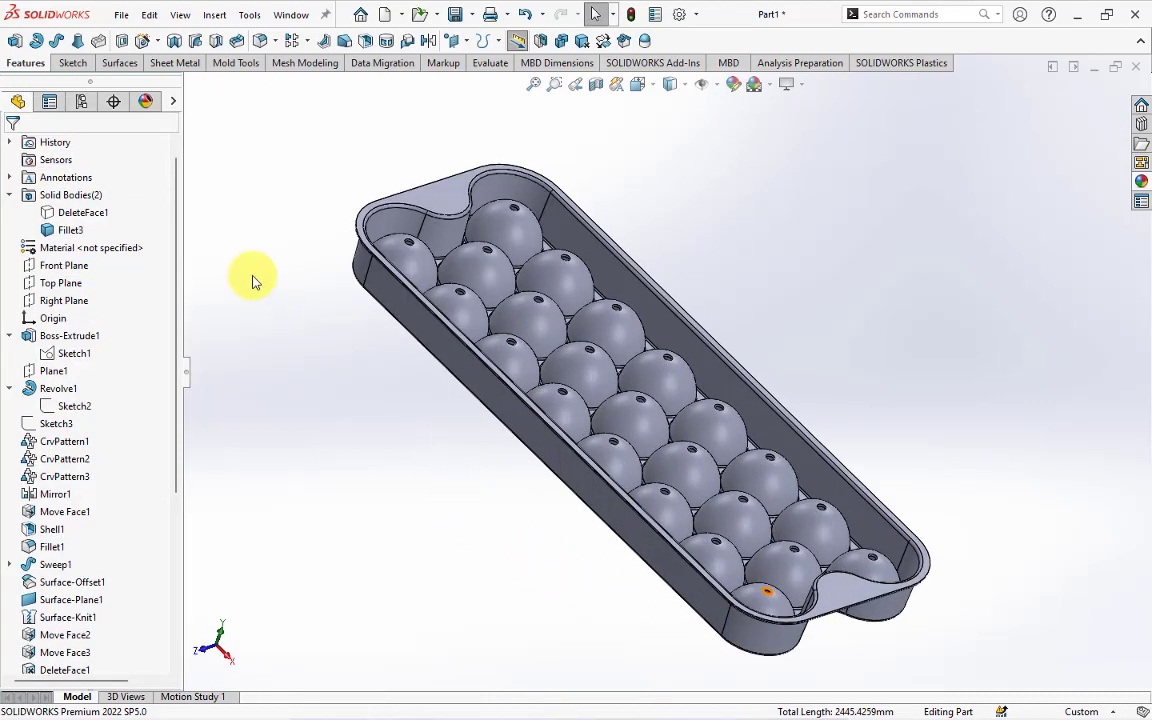
click(76, 210)
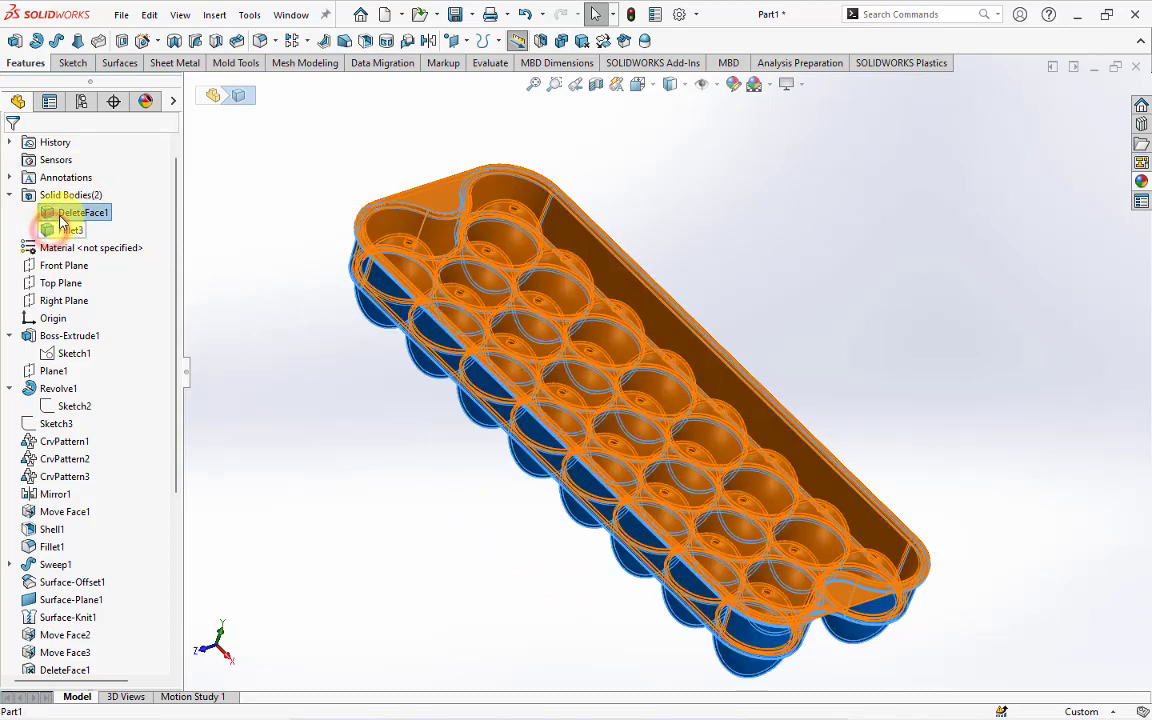
click(72, 229)
click(265, 335)
Step: Round the remaining body's pocket rim edges with a 1 mm fillet
middle_drag(369, 407, 375, 363)
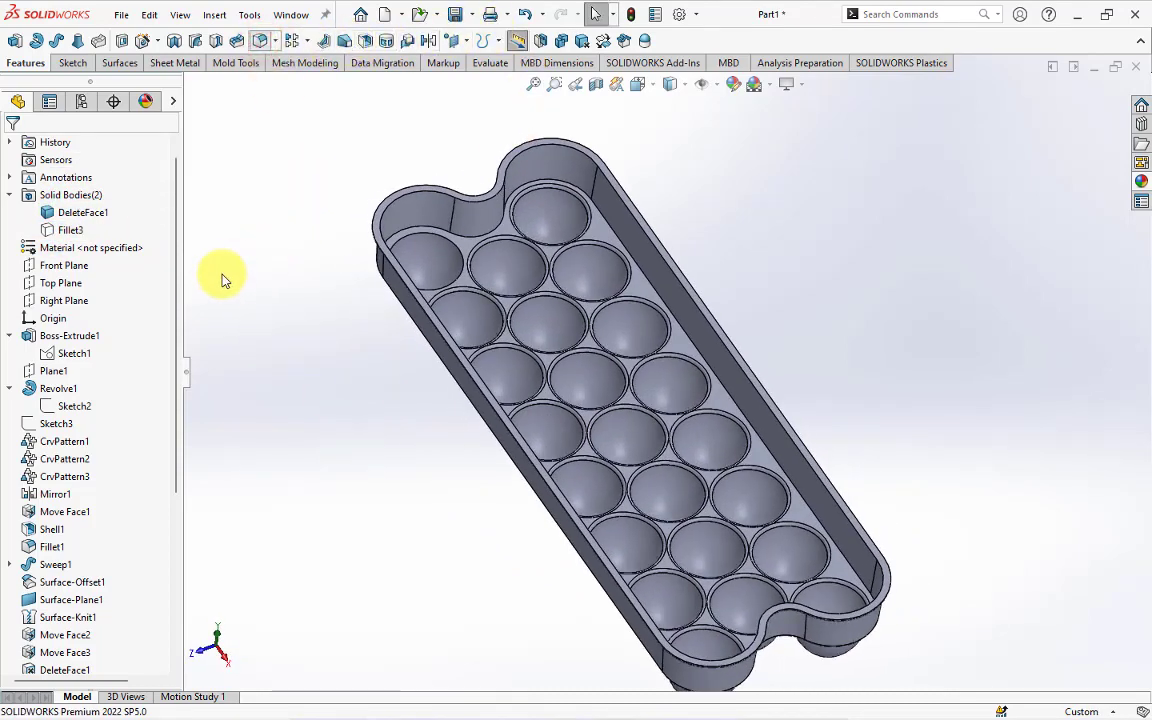
key(f)
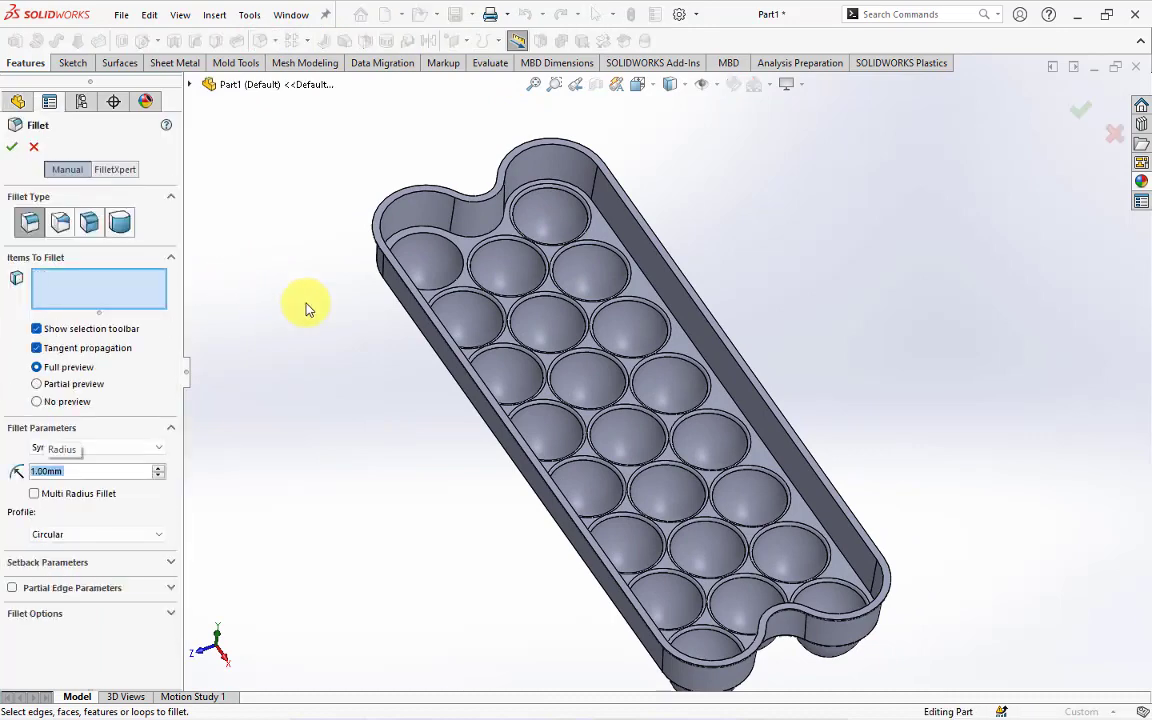
scroll(420, 255, down, 3)
click(466, 267)
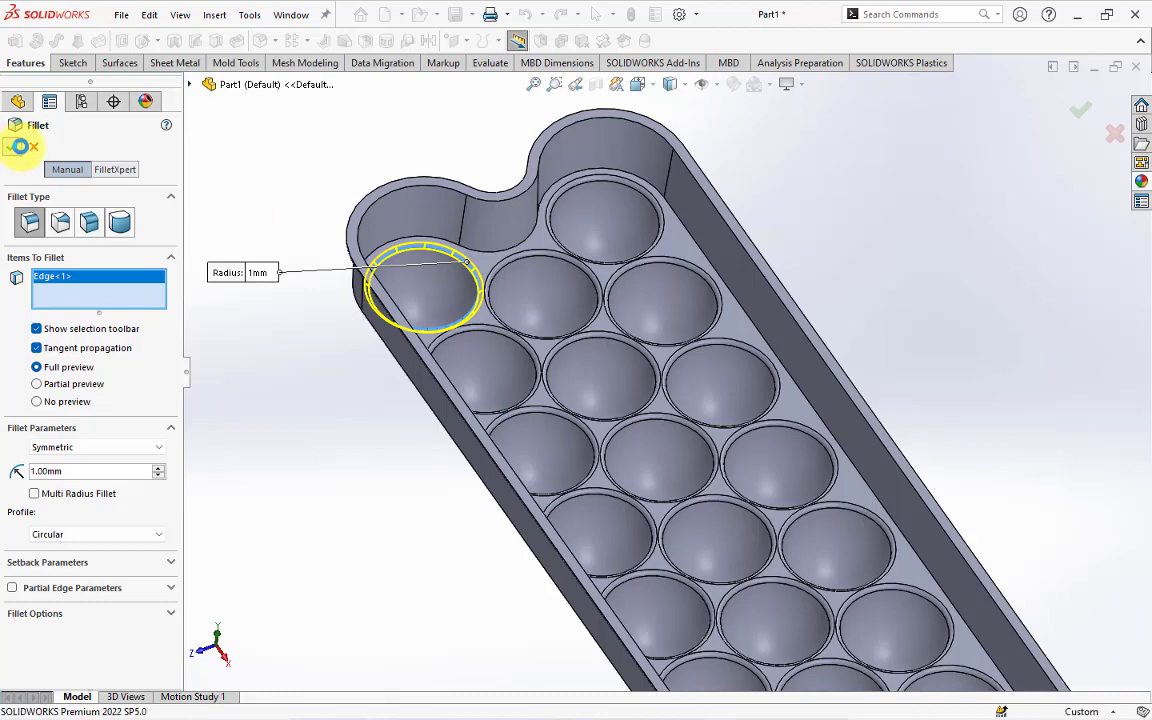
click(20, 146)
Step: Show the hidden Fillet3 body again so both bodies are visible
click(265, 283)
key(f)
click(55, 195)
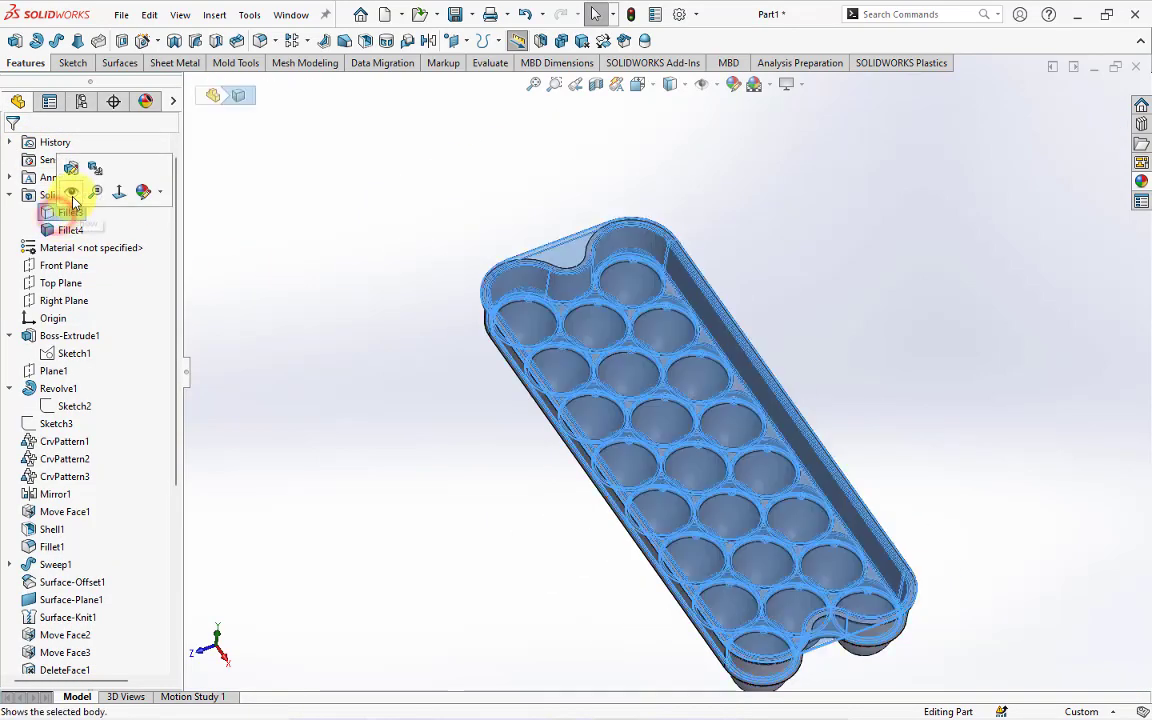
click(288, 239)
middle_drag(288, 239, 541, 193)
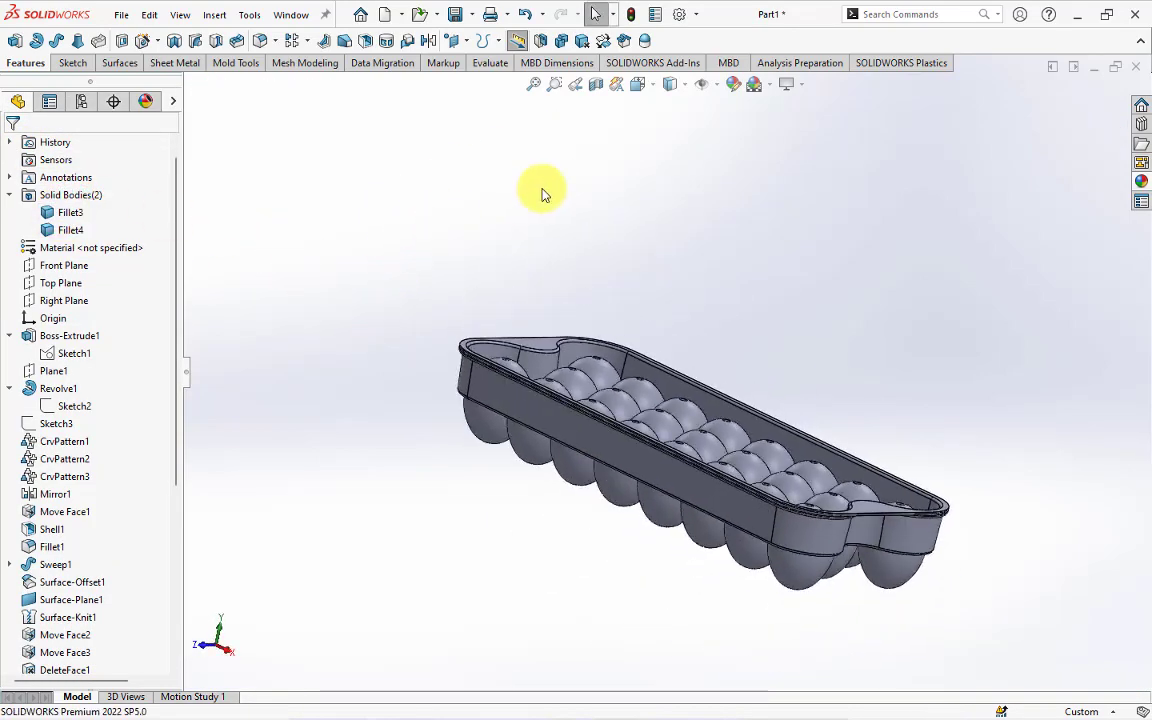
click(731, 87)
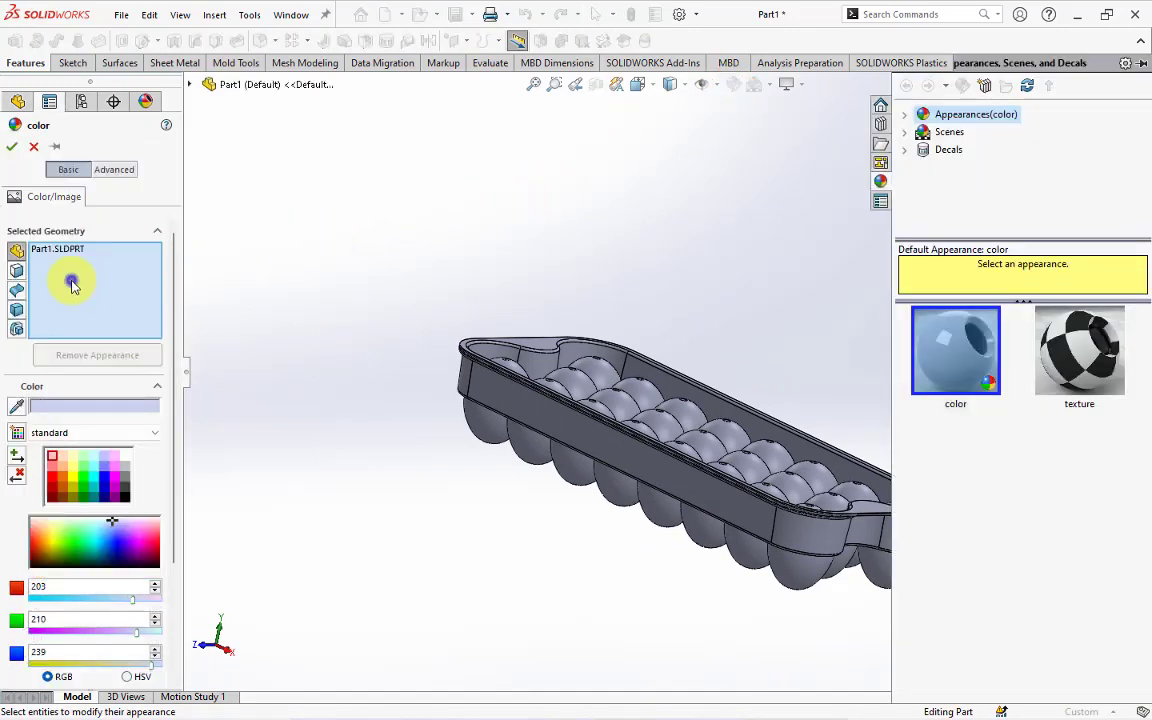
Step: Colour the Fillet4 body red (255,128,128) with the appearance panel pinned
click(55, 146)
key(Delete)
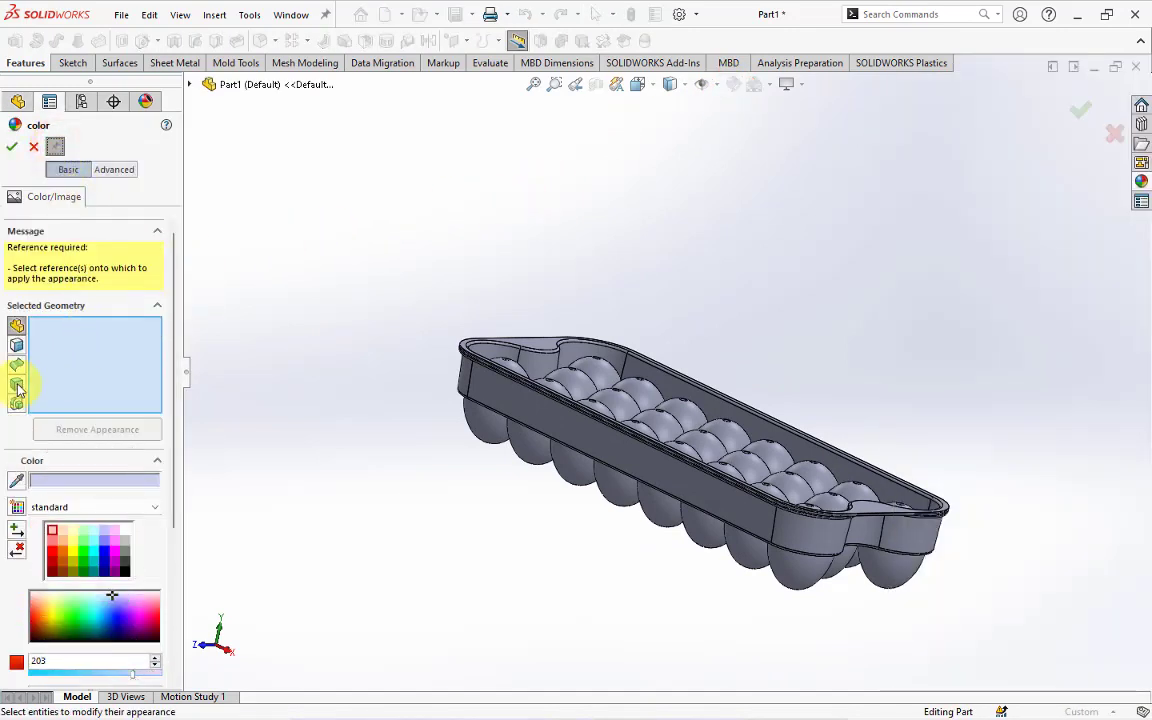
click(53, 545)
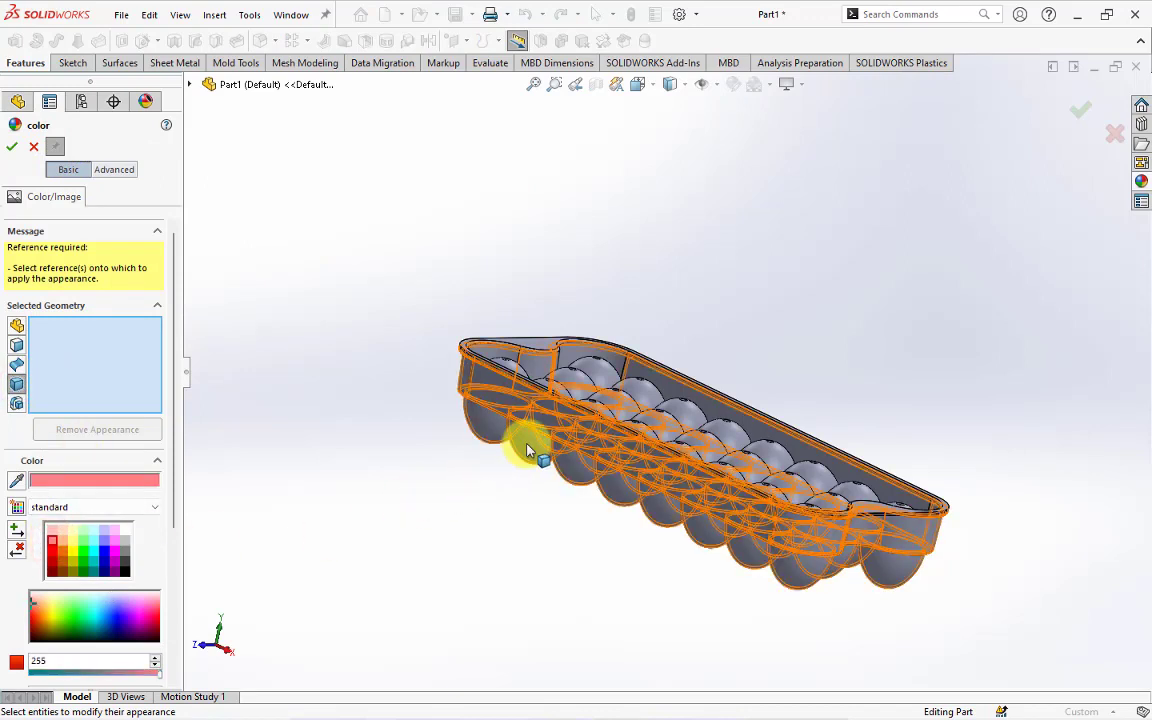
click(527, 450)
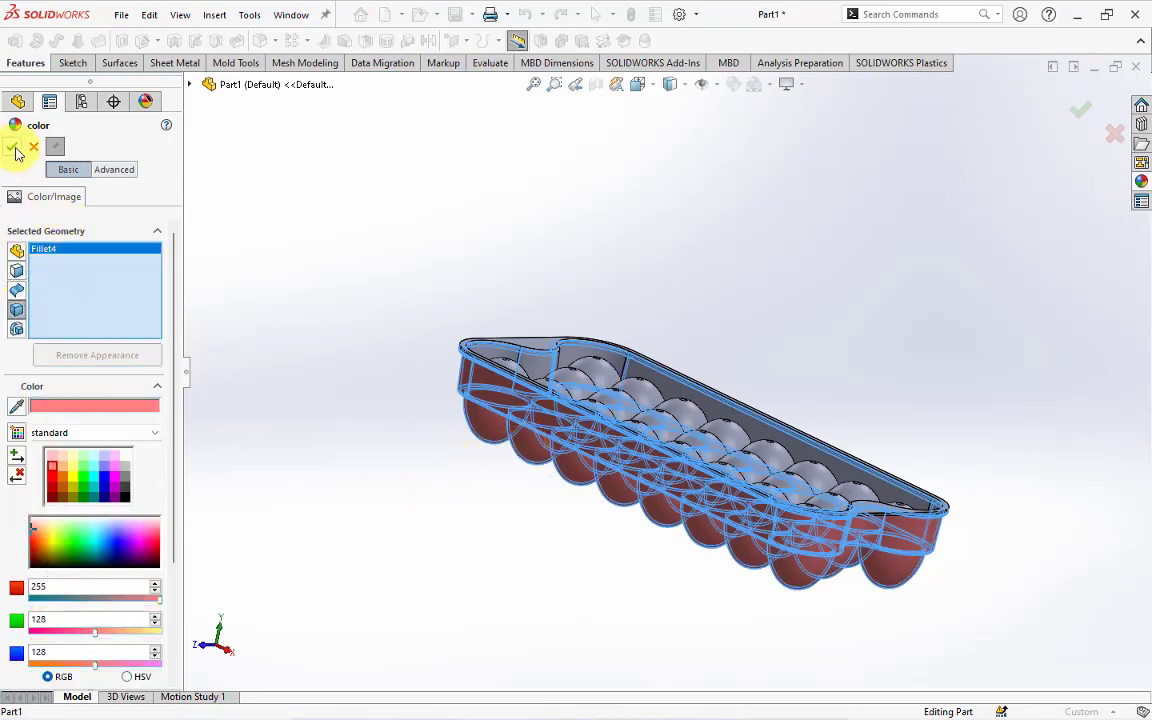
click(13, 149)
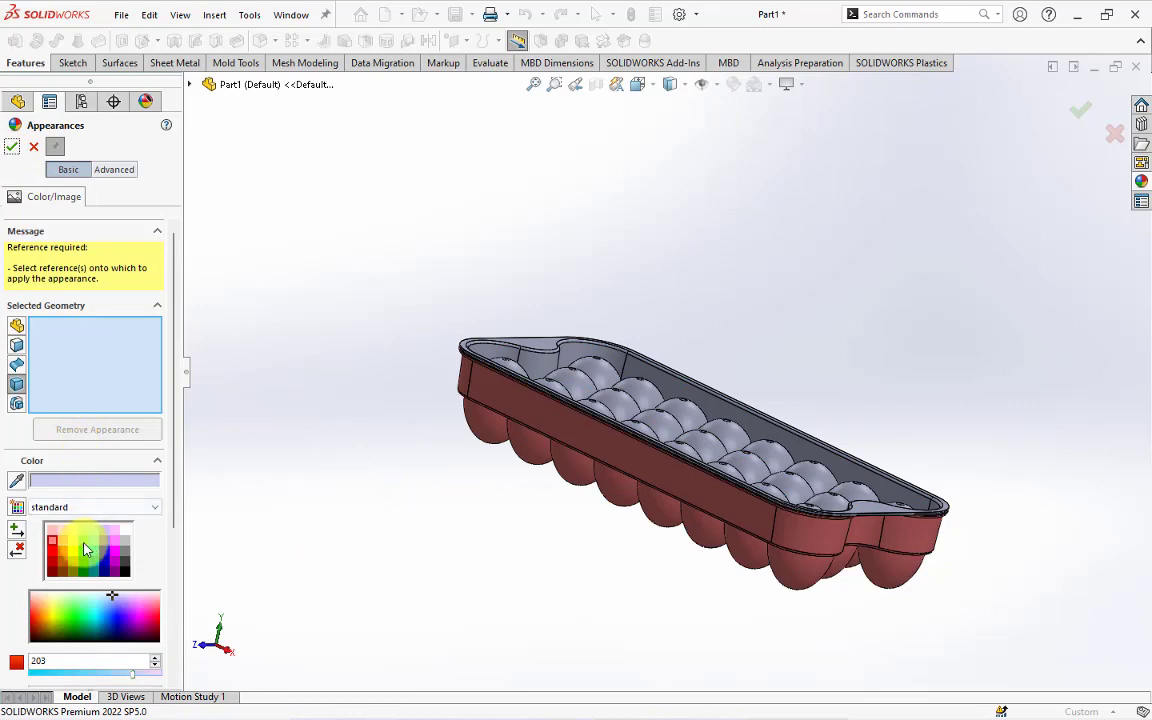
Step: Colour the Fillet3 body green (128,255,128) and close the appearance editor
click(85, 549)
click(599, 362)
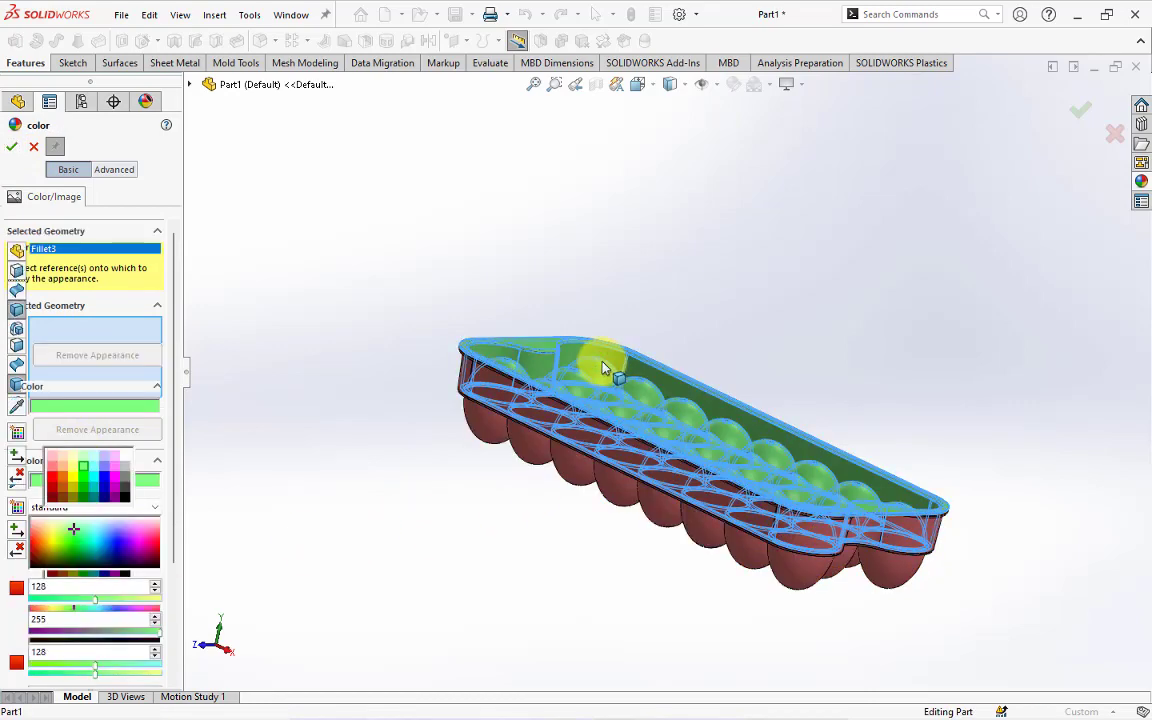
click(13, 148)
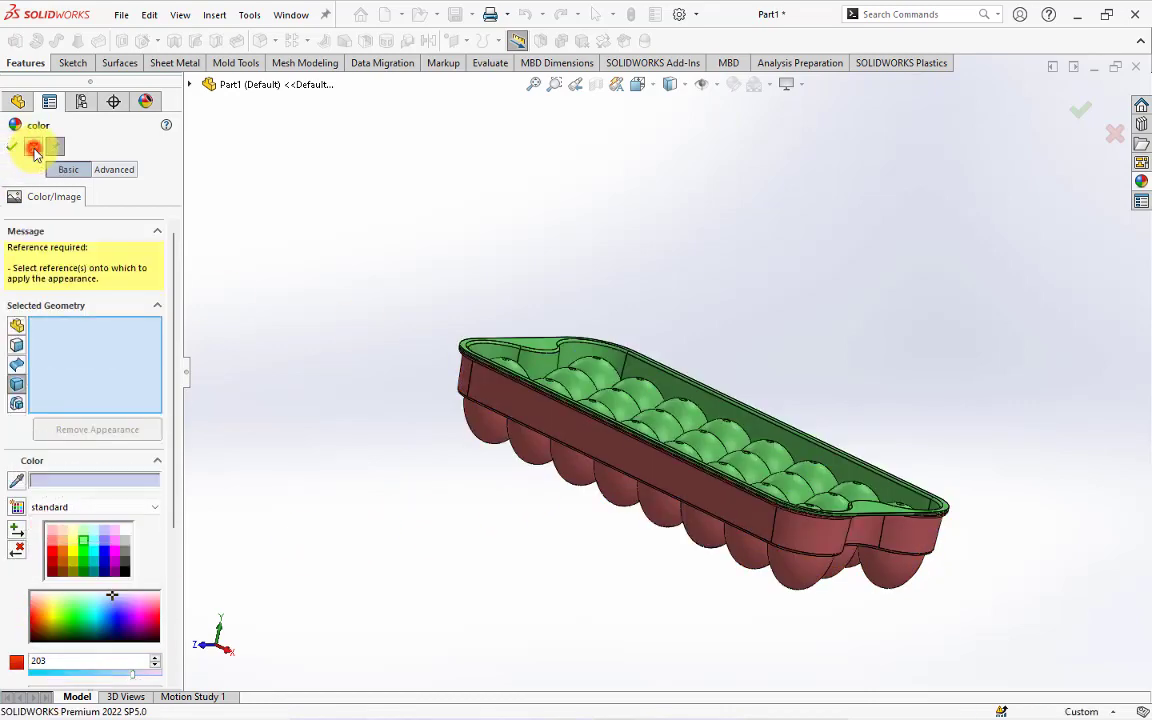
click(34, 150)
middle_drag(391, 313, 429, 414)
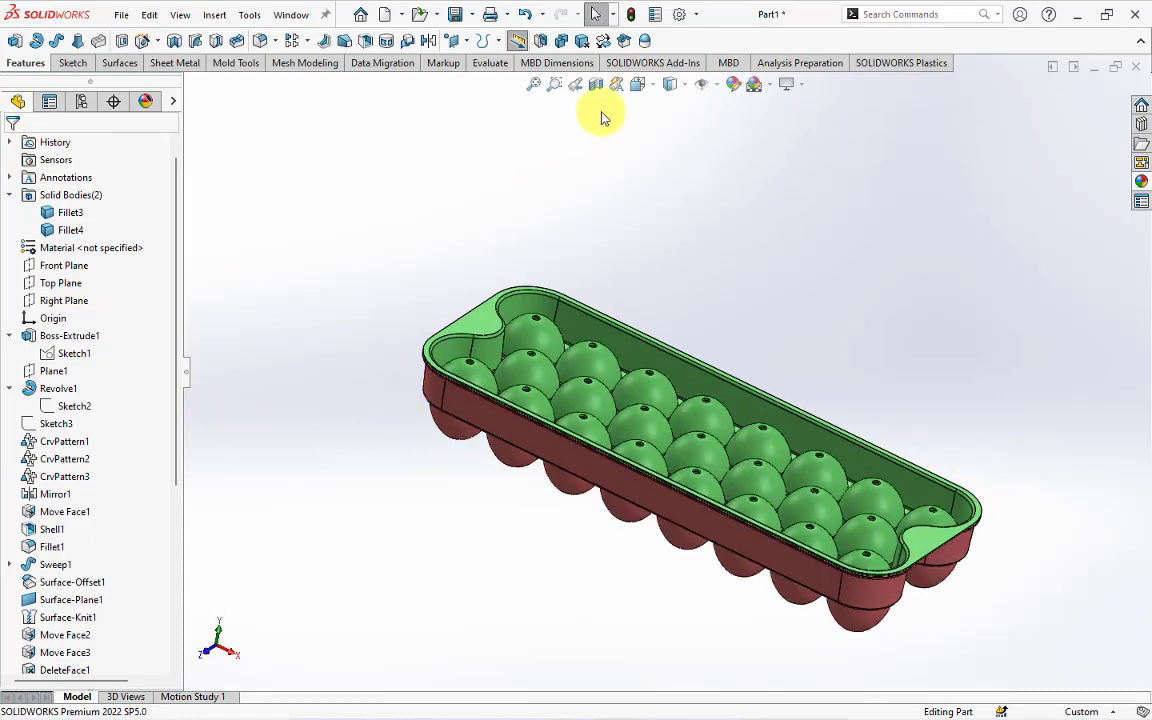
click(594, 89)
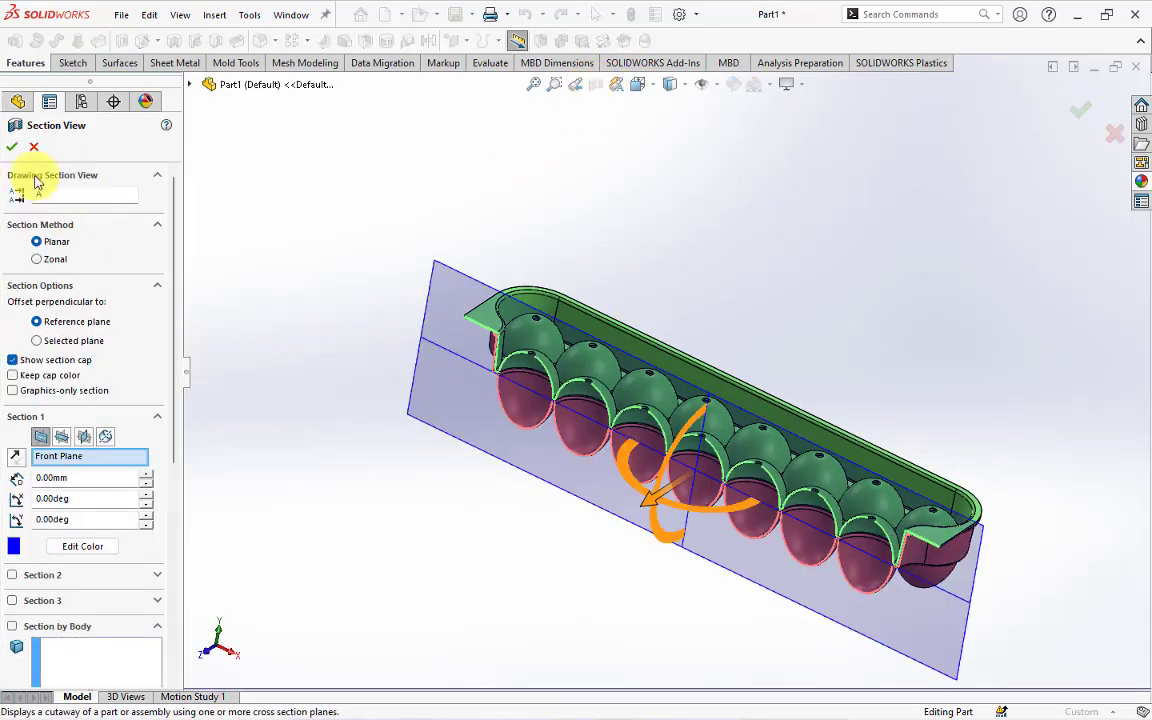
click(13, 148)
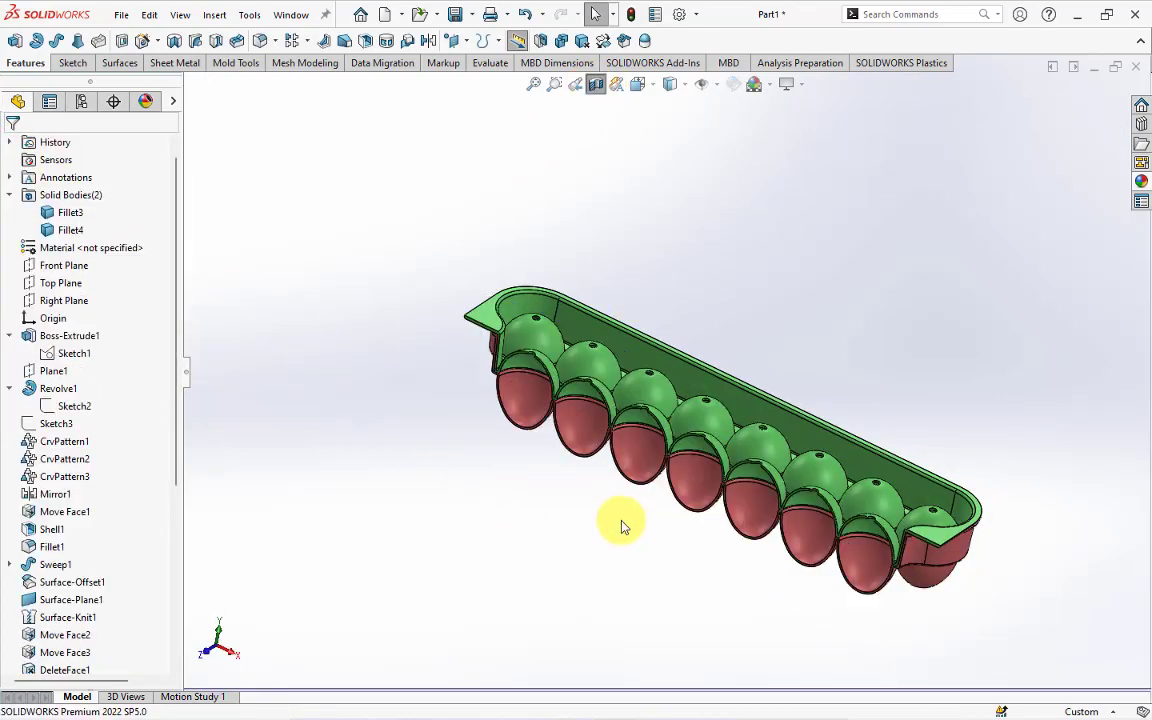
mouse_move(620, 527)
middle_down()
mouse_move(550, 355)
mouse_move(478, 350)
mouse_move(507, 347)
middle_up()
scroll(478, 360, down, 5)
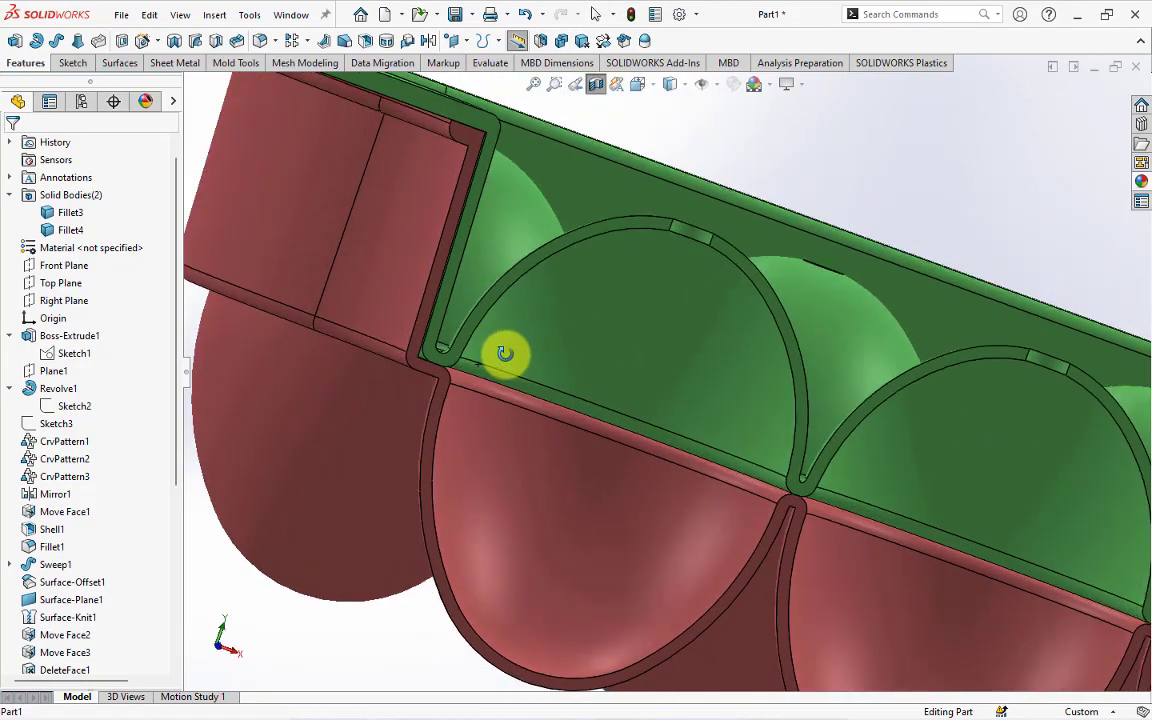
scroll(458, 347, up, 2)
scroll(458, 347, up, 2)
scroll(668, 472, up, 3)
mouse_move(666, 470)
middle_down()
mouse_move(617, 450)
mouse_move(779, 450)
mouse_move(792, 494)
mouse_move(780, 557)
mouse_move(1049, 494)
mouse_move(998, 372)
middle_up()
scroll(1018, 489, down, 5)
scroll(710, 432, up, 5)
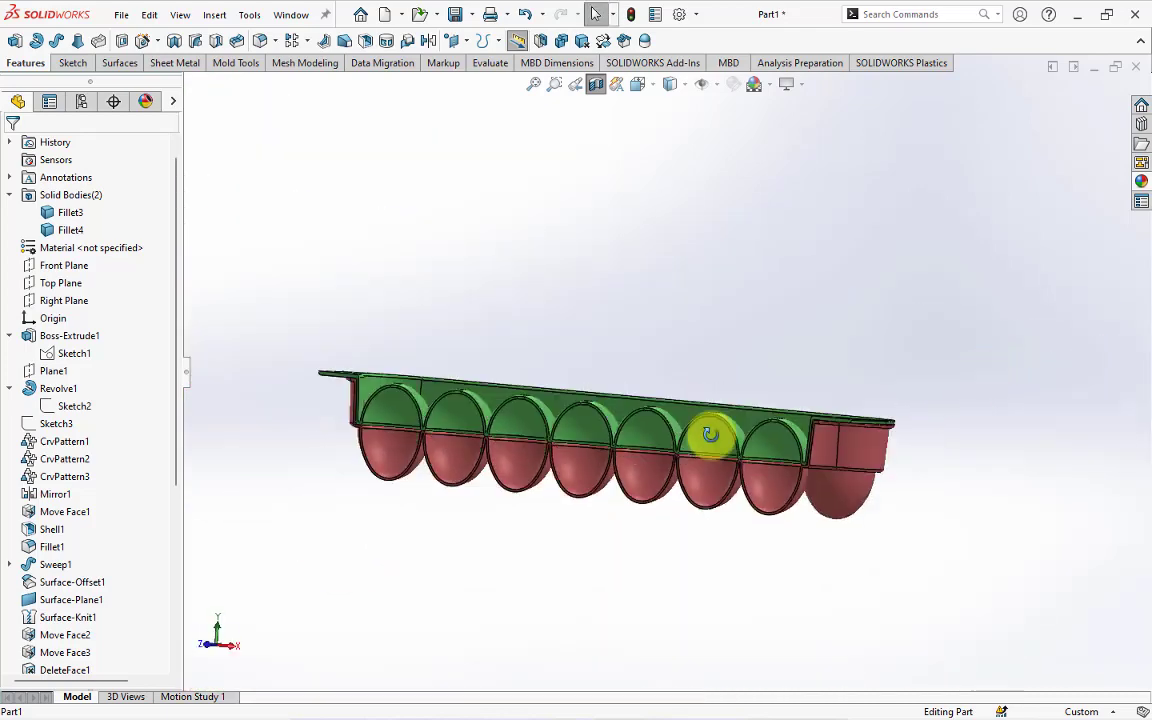
middle_drag(710, 432, 638, 381)
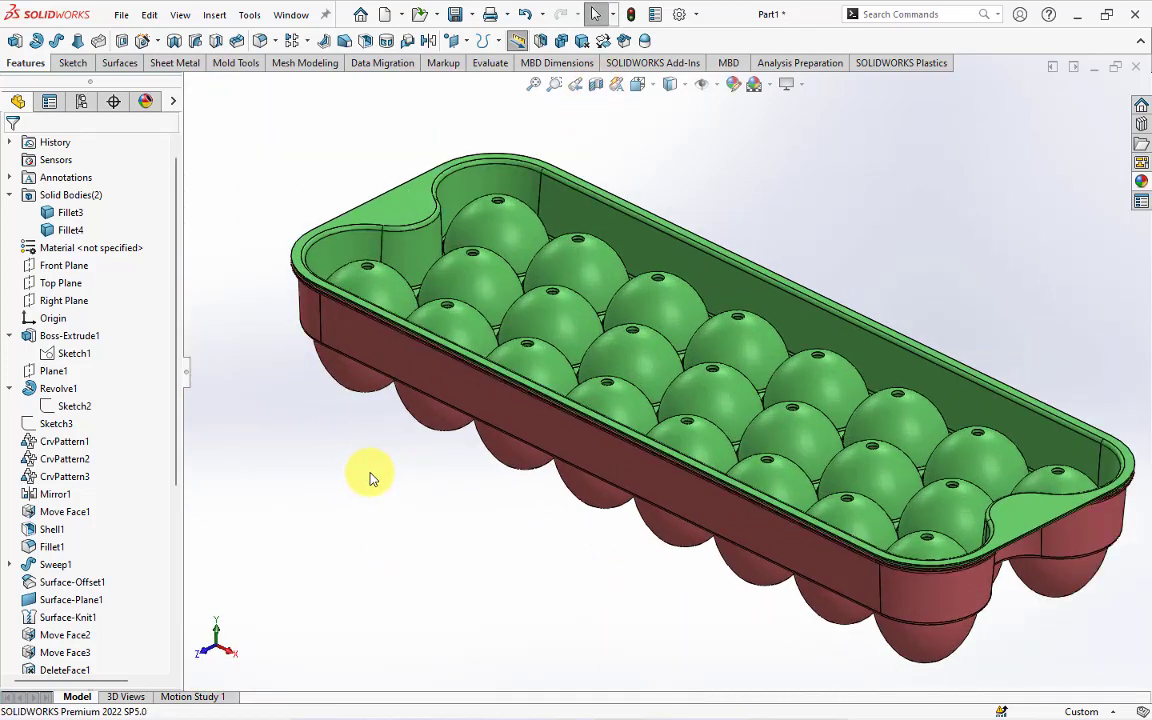